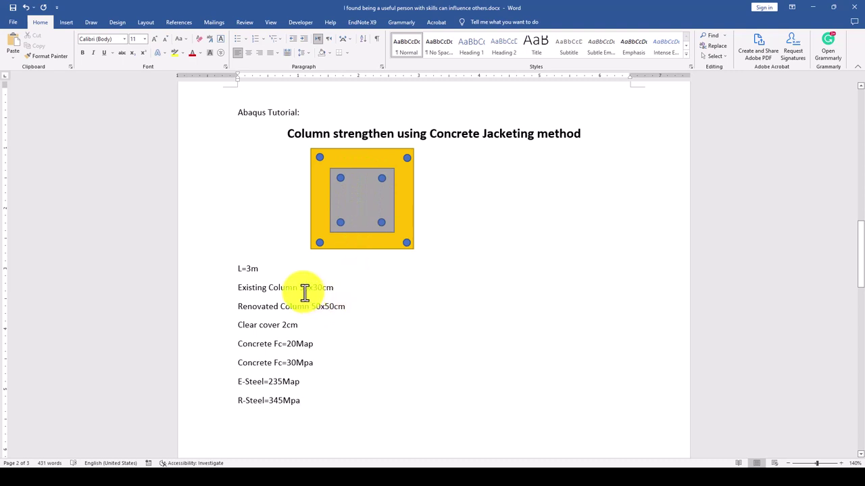
Review the 30x30cm existing and 50x50cm renovated column sizes under the Jacketing method heading
mouse_move(304, 290)
left_mouse_down()
mouse_move(336, 289)
mouse_move(319, 288)
left_mouse_up()
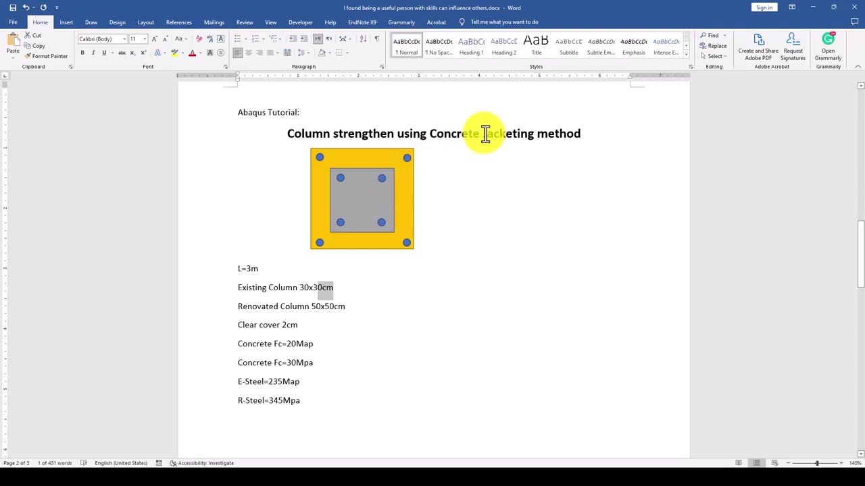
left_click_drag(482, 133, 564, 133)
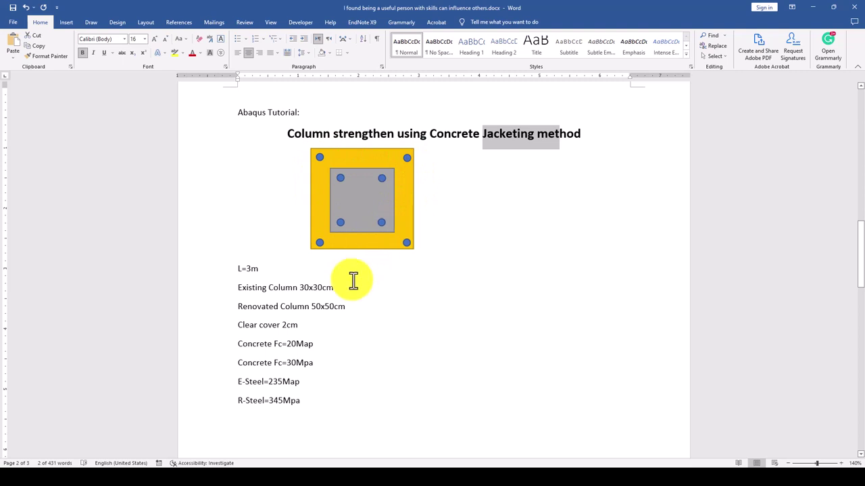
double_click(318, 306)
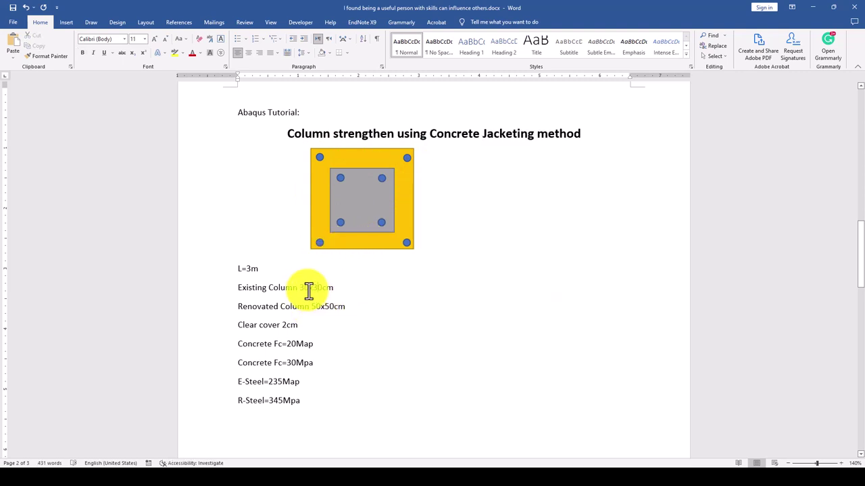
left_click_drag(300, 288, 326, 289)
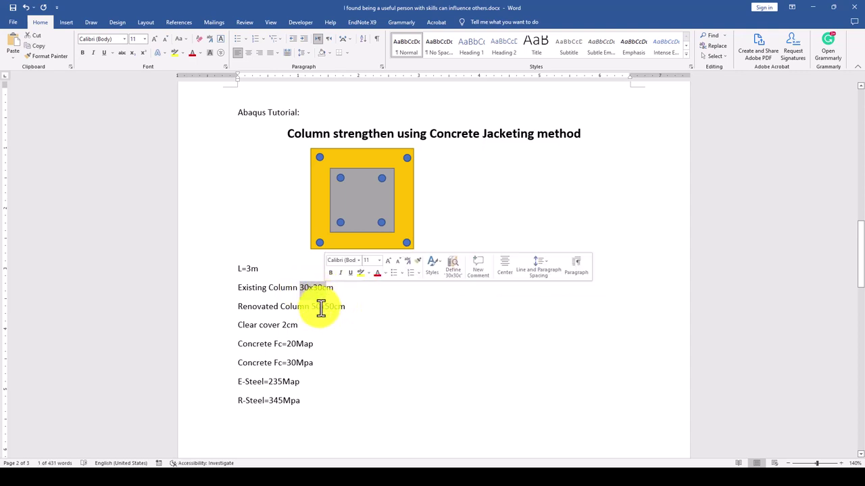
left_click(314, 305)
left_click_drag(322, 306, 345, 307)
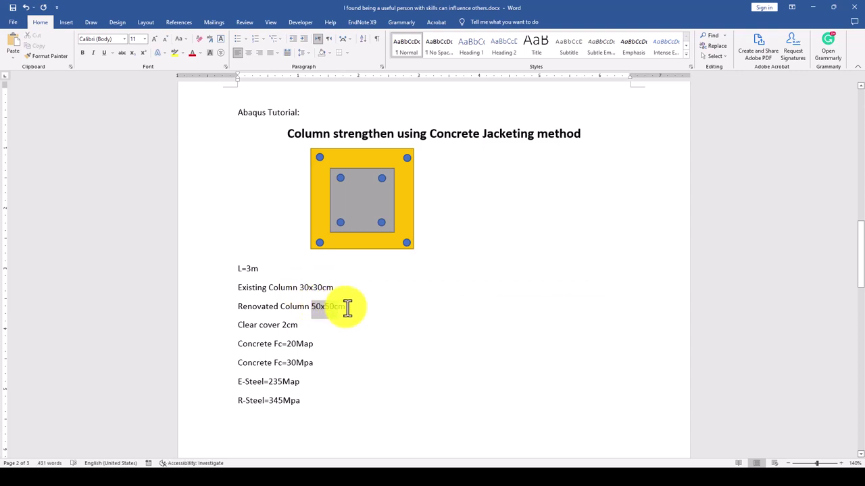
left_click(343, 323)
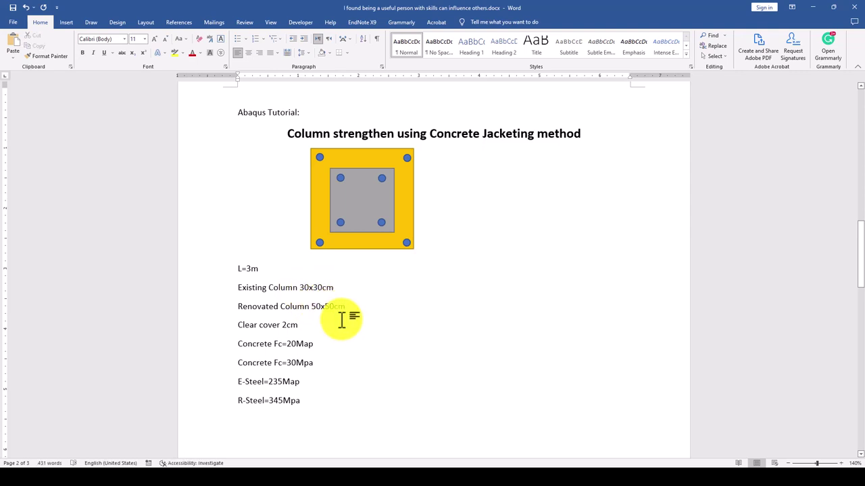
scroll(303, 327, "down", 1)
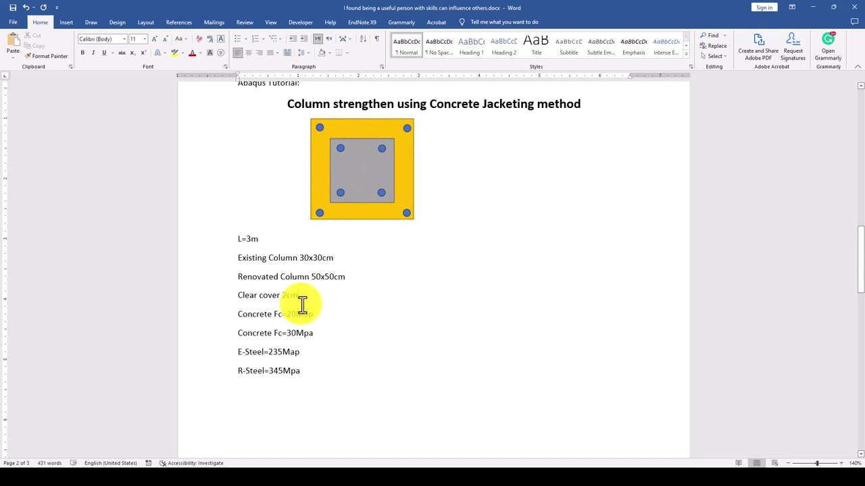
scroll(316, 321, "down", 1)
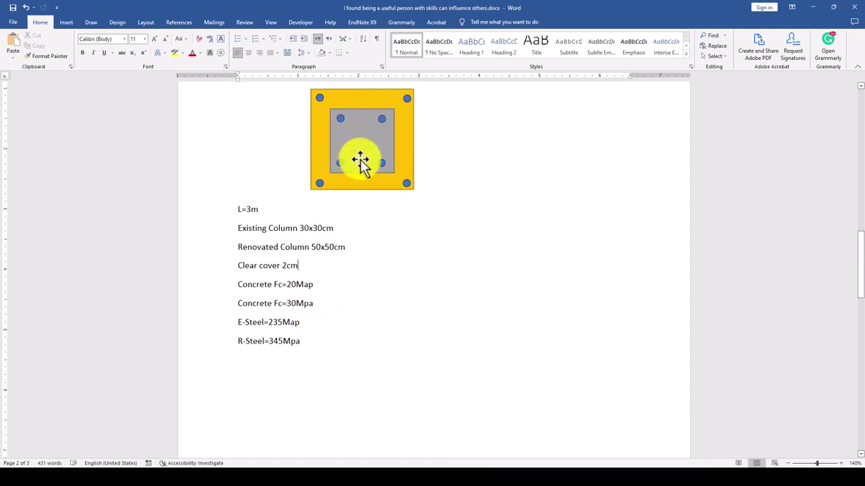
scroll(359, 163, "up", 1)
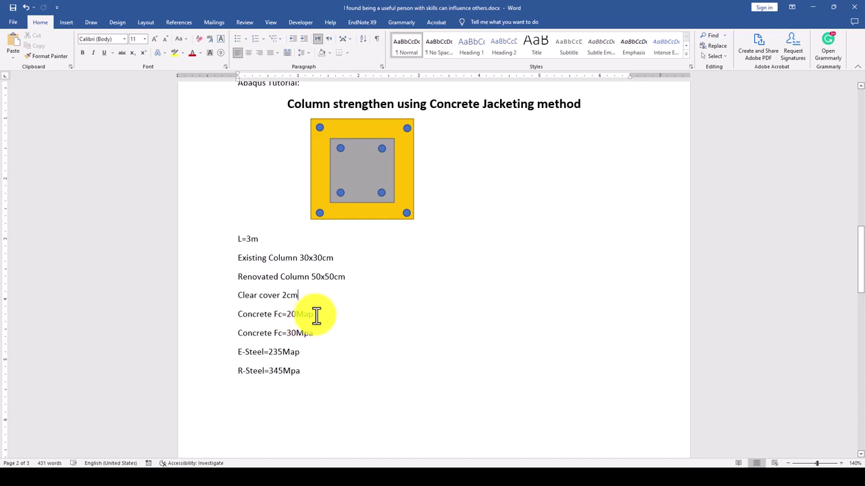
Change the first concrete strength to 15, then check the 30Mpa and E-Steel=235 lines
double_click(290, 314)
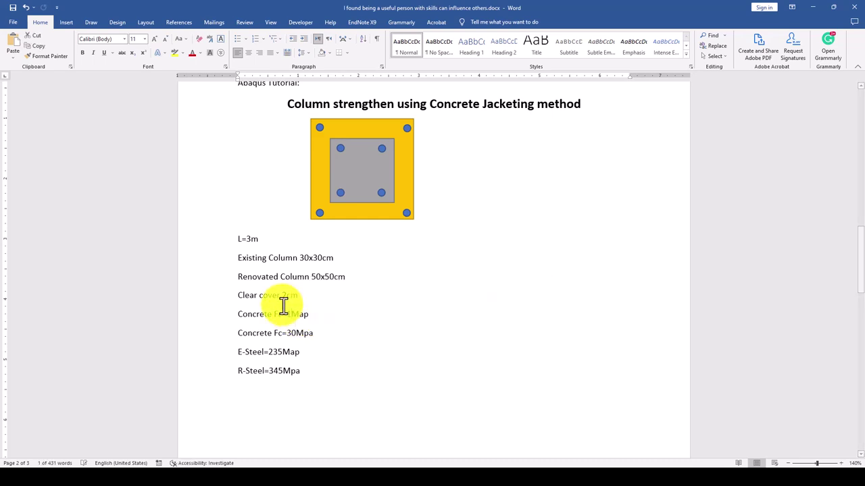
type("15")
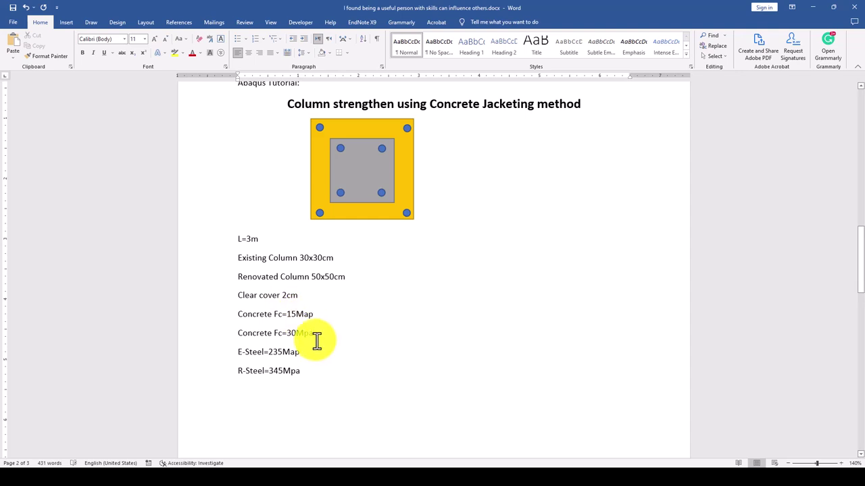
left_click_drag(322, 346, 282, 336)
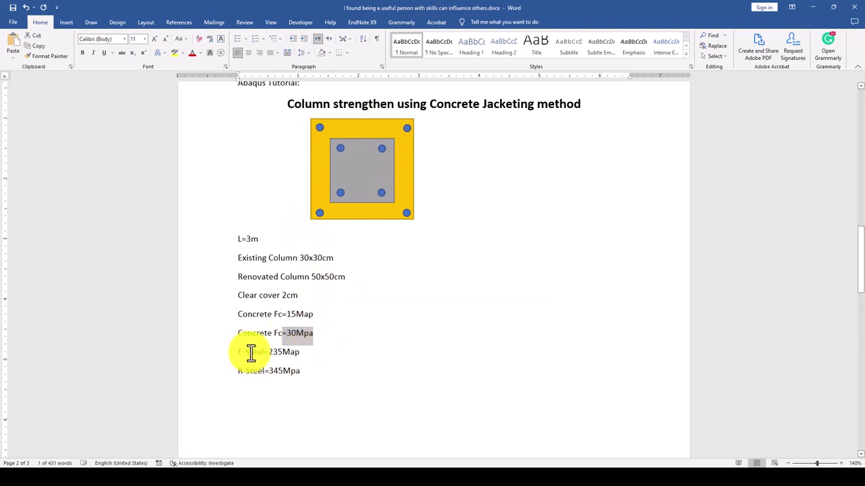
left_click_drag(250, 354, 304, 353)
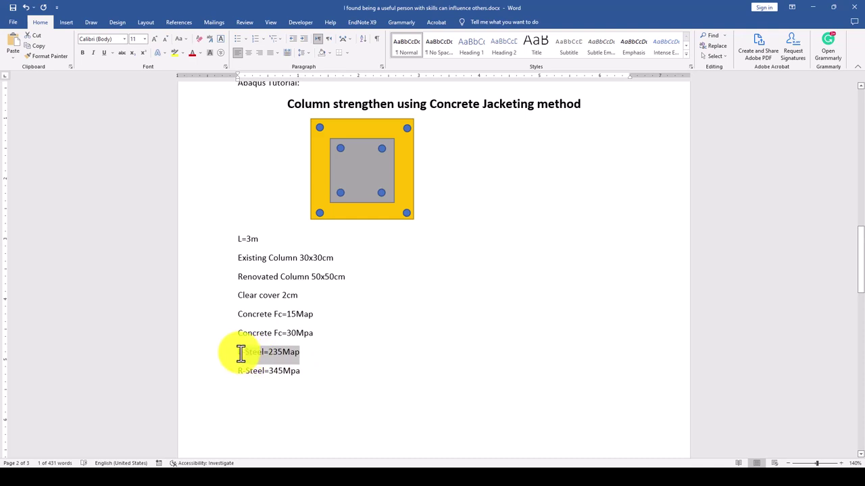
left_click(315, 363)
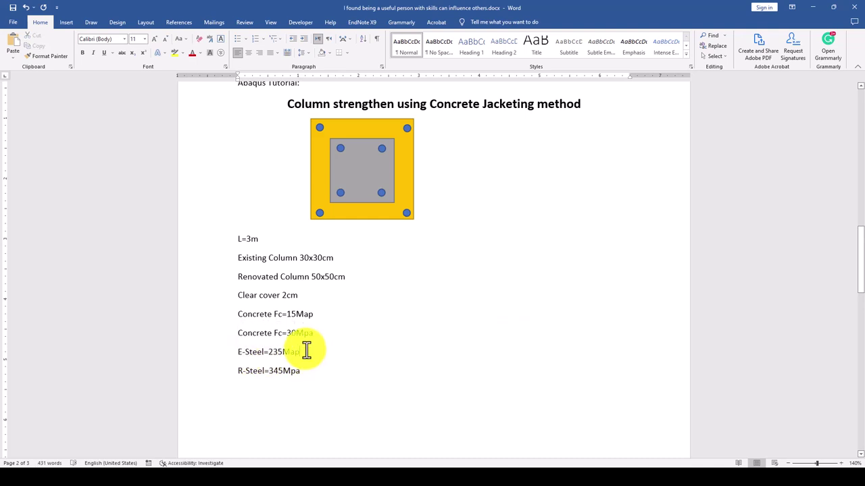
Look over the R-Steel=345Mpa line and the rest of the document, then return to Abaqus/CAE
scroll(304, 348, "down", 1)
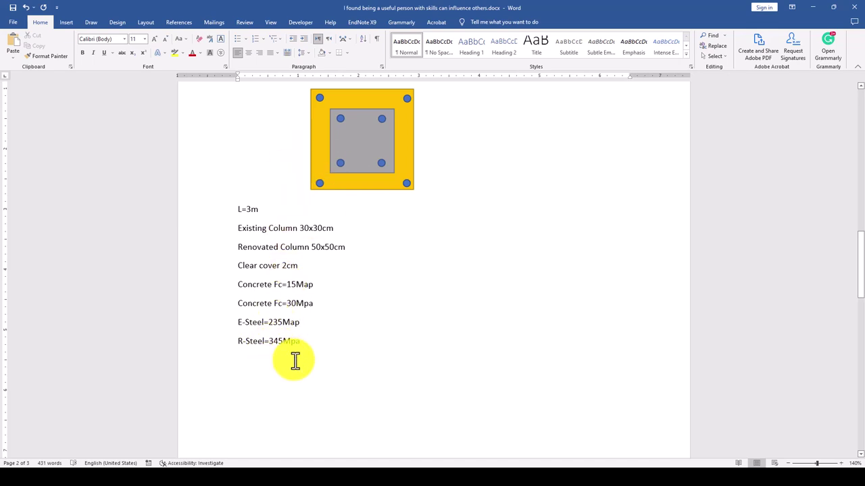
left_click(275, 359)
scroll(273, 357, "up", 1)
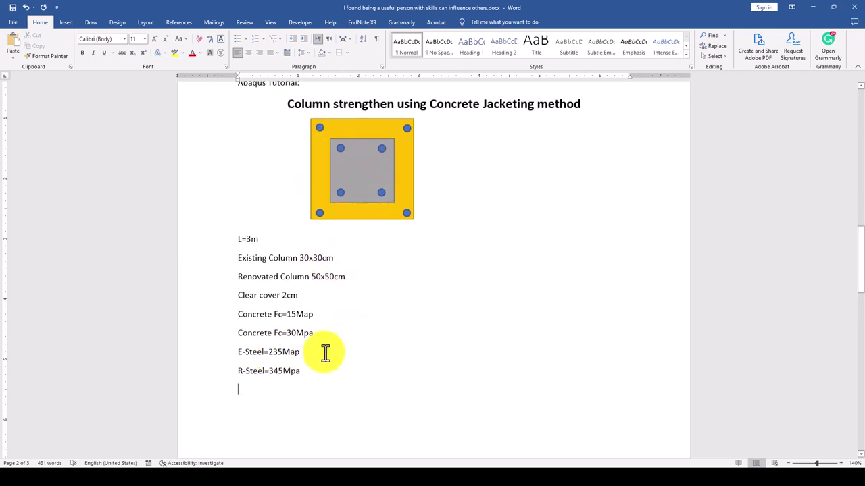
scroll(365, 344, "up", 2)
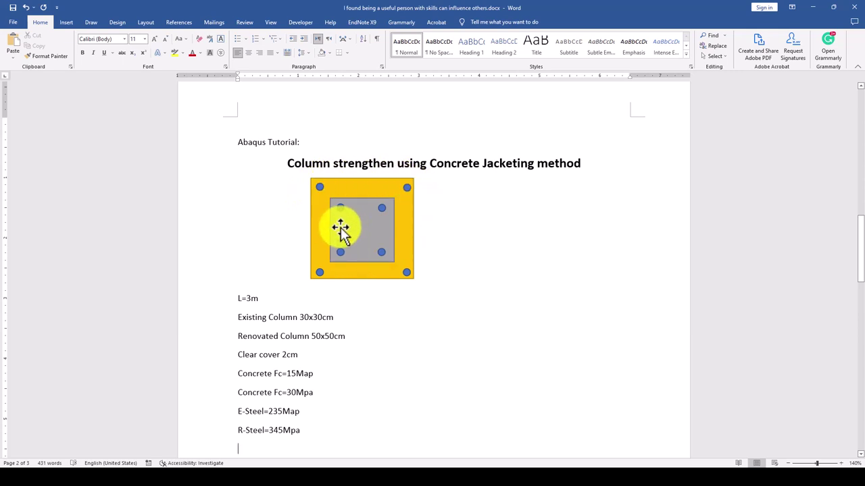
left_click(457, 463)
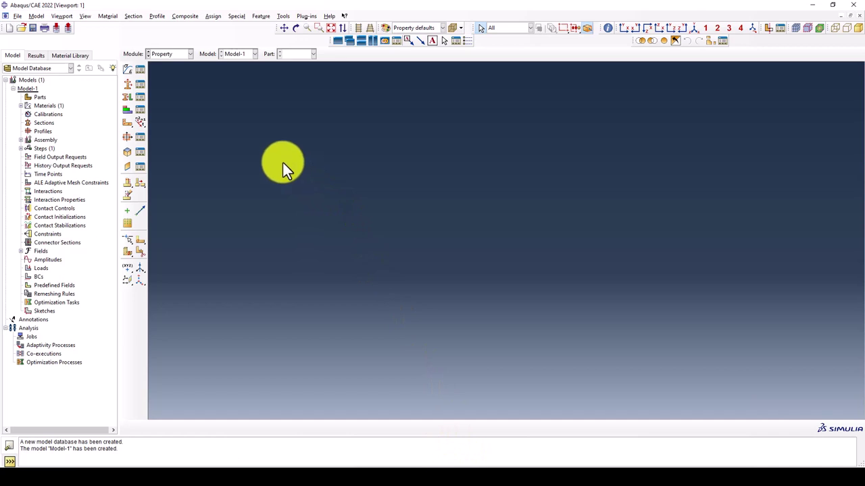
In the Part module, start a new 3D solid extrusion part named E-Column
left_click(169, 55)
left_click(165, 64)
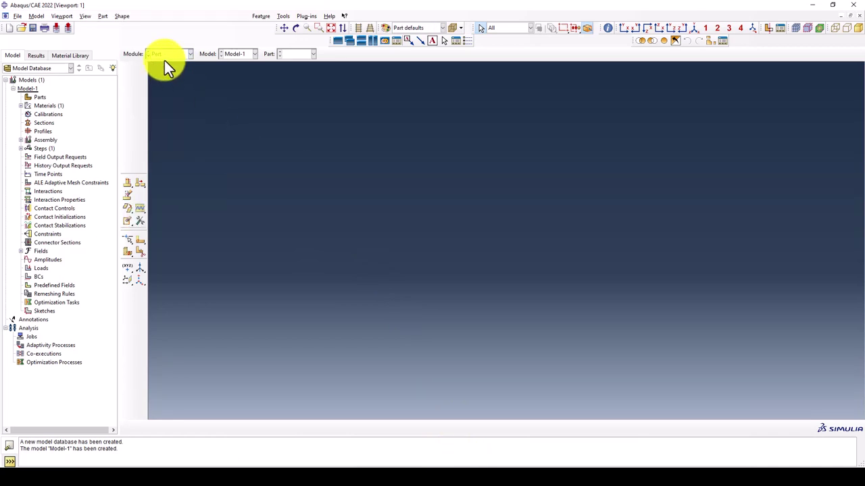
left_click(125, 69)
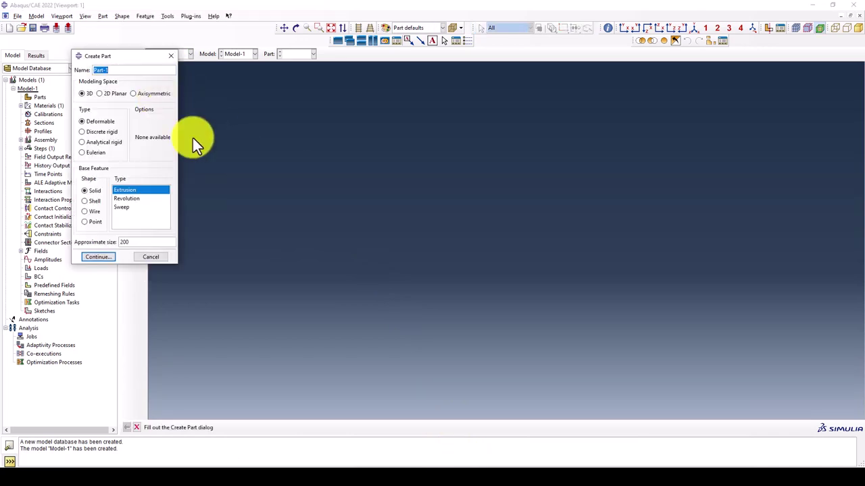
type("B")
type("-")
type("Column")
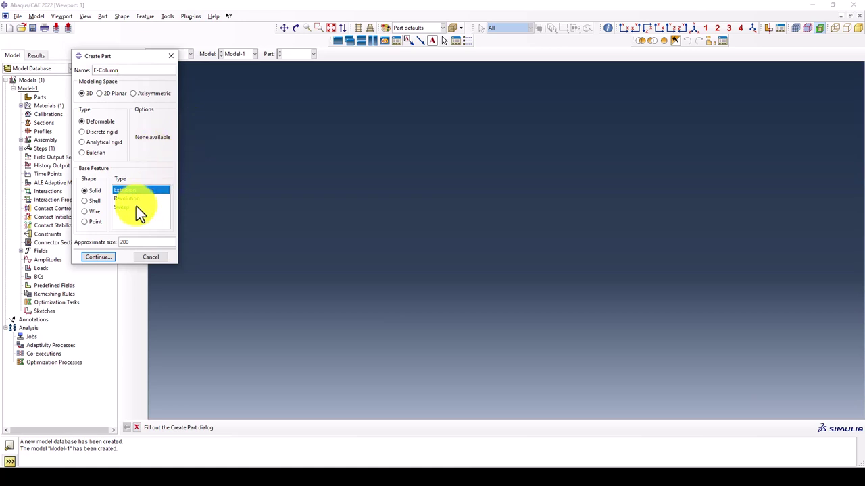
Start the section sketch and place a rectangle's first corner at the origin 0,0
left_click(99, 257)
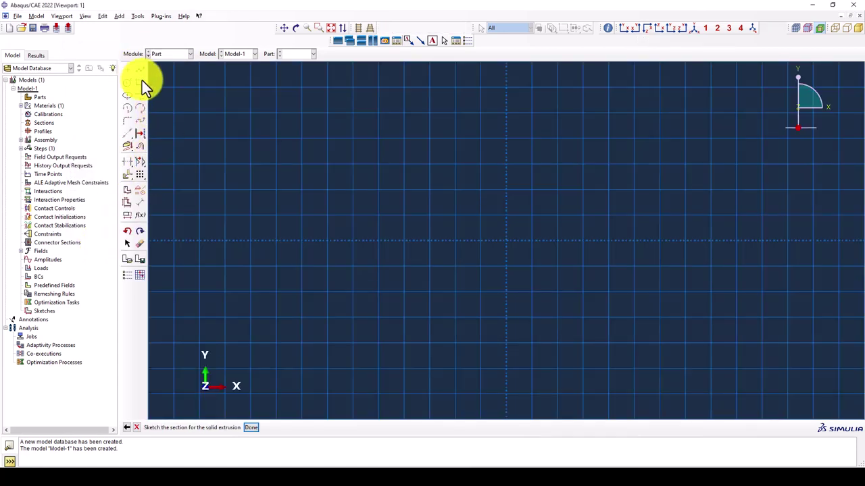
left_click(141, 82)
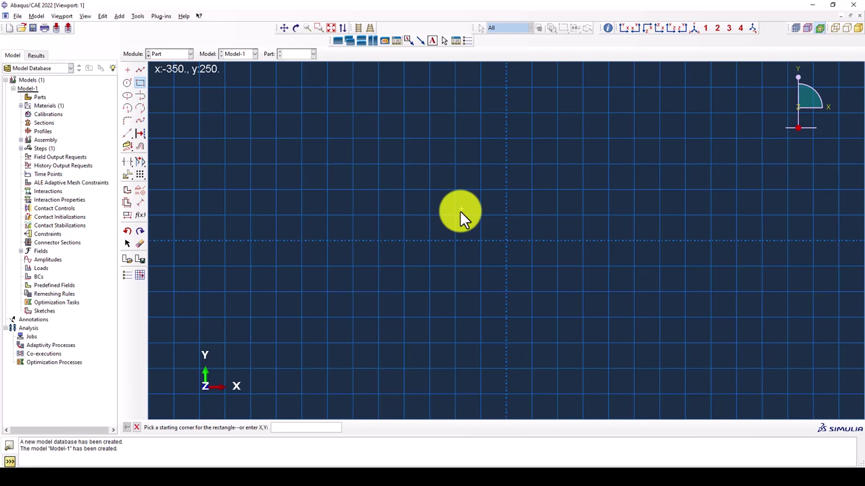
type("0,0,0")
key("Return")
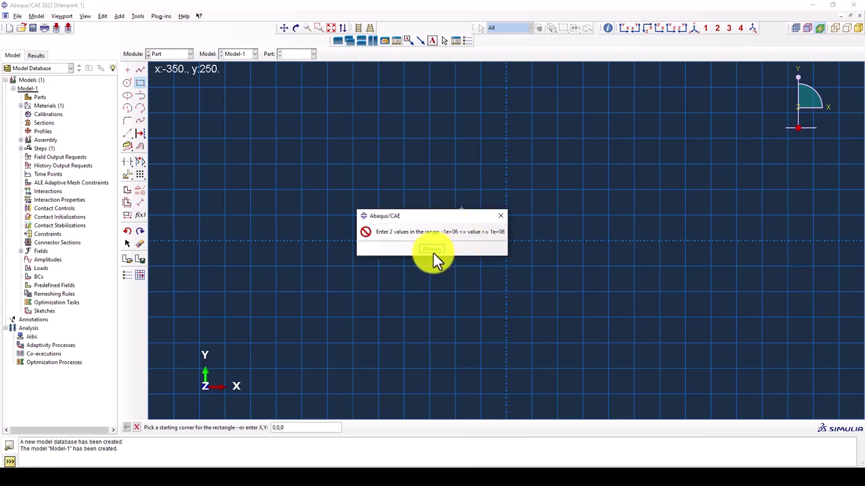
left_click(432, 251)
key("BackSpace")
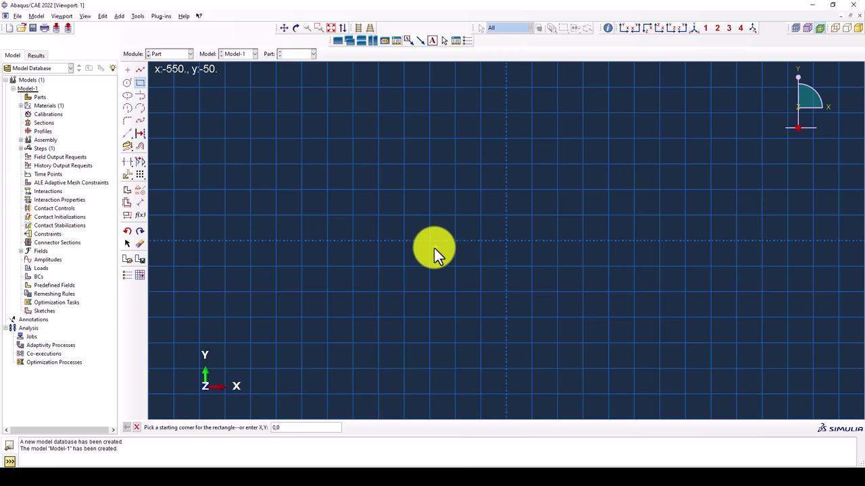
key("Return")
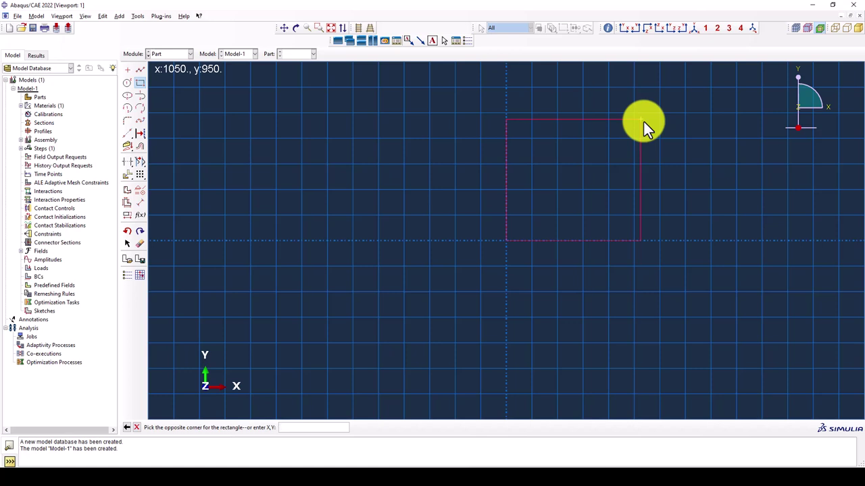
Place the opposite corner at 300,300 and finish the sketch
type("300,3")
type("00")
key("Return")
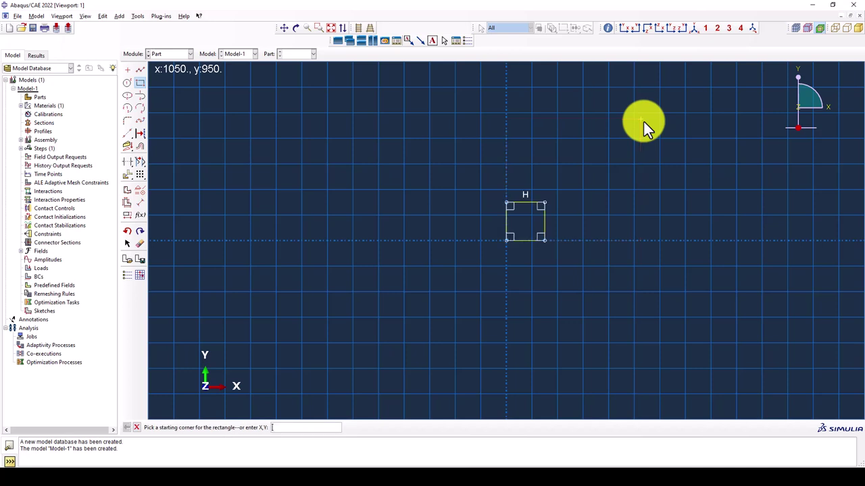
scroll(520, 236, "down", 1)
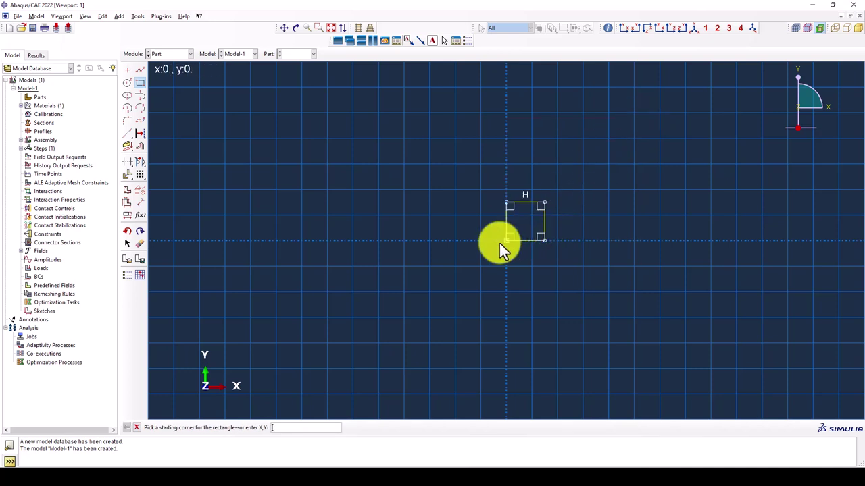
scroll(504, 244, "down", 1)
scroll(510, 243, "up", 2)
scroll(520, 237, "up", 2)
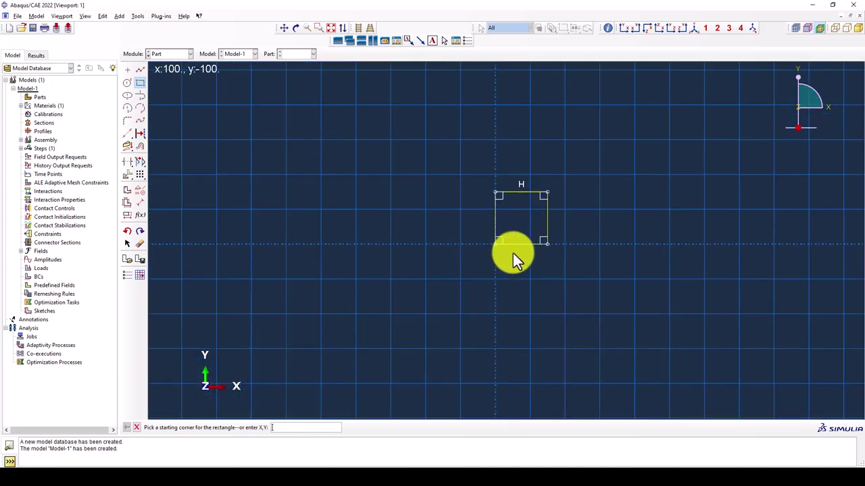
key("Escape")
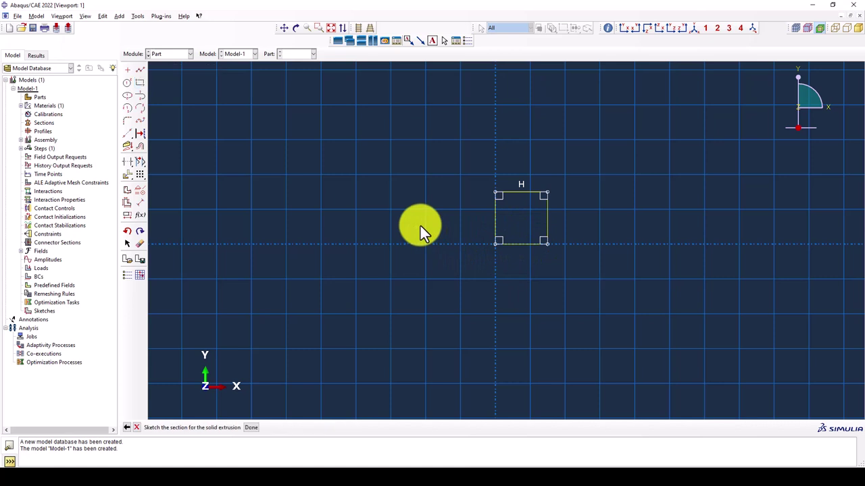
middle_click(421, 226)
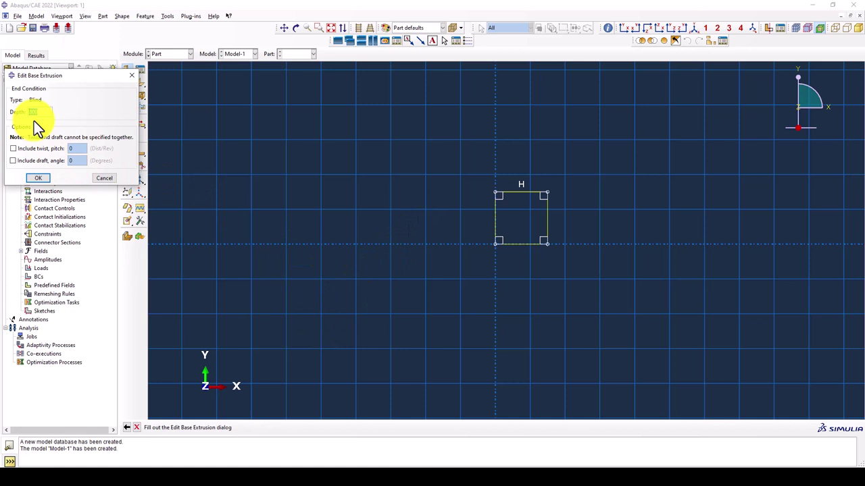
Set the extrusion depth to 3000 and create the E-Column solid
key("BackSpace")
type("3000")
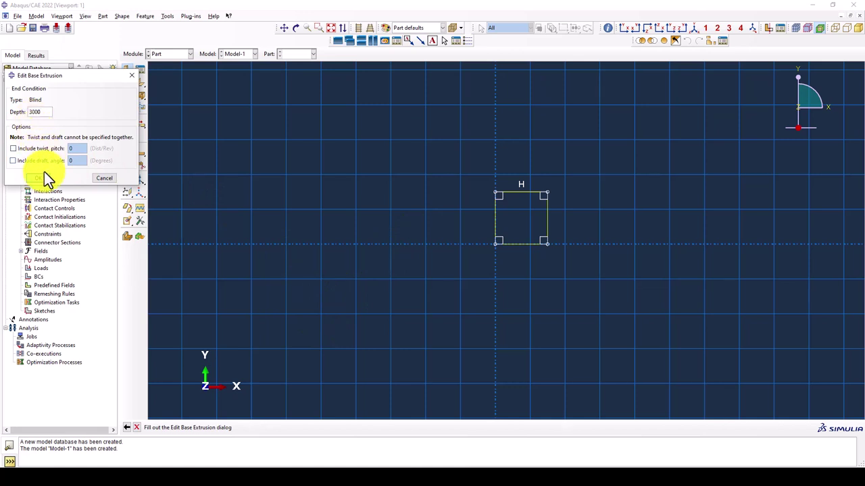
left_click(44, 177)
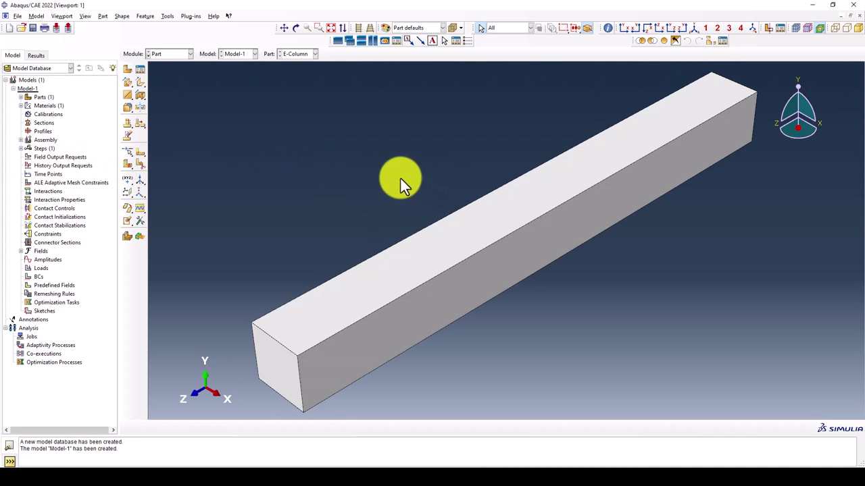
Define a new part E-Rebar as a 3D deformable planar wire with approximate size 8000
left_click(132, 69)
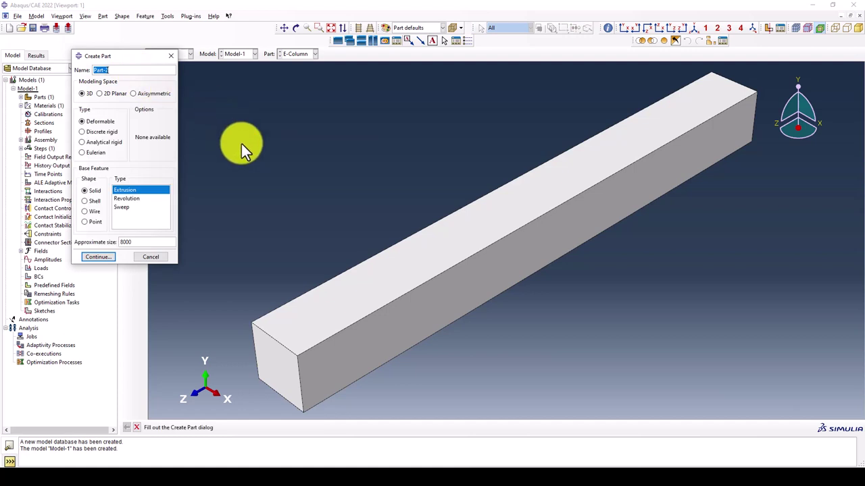
type("E-")
type("Rebar")
left_click(95, 210)
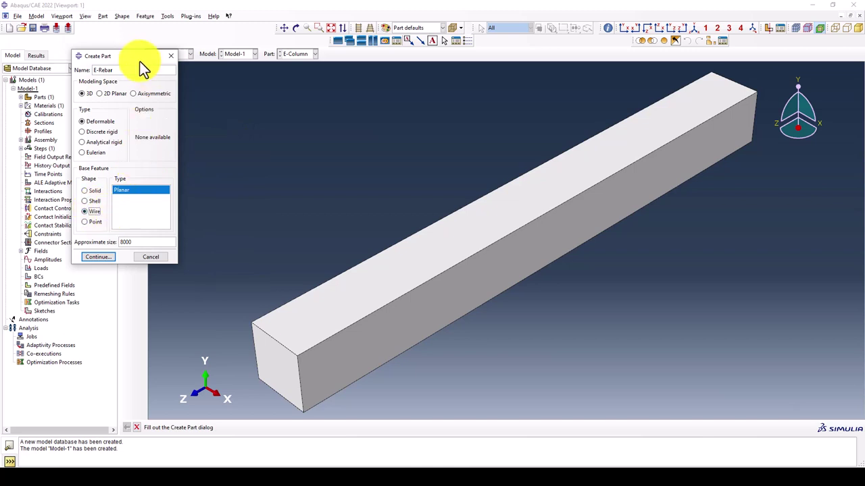
mouse_move(140, 60)
left_mouse_down()
mouse_move(100, 147)
mouse_move(136, 66)
left_mouse_up()
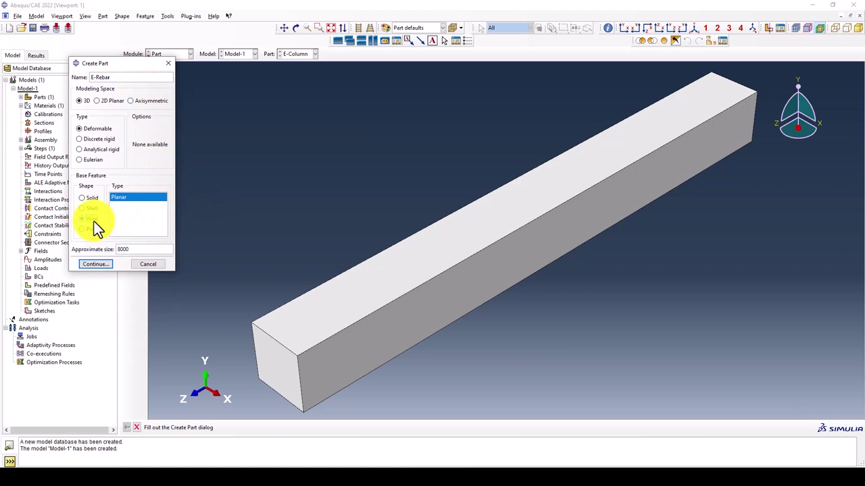
left_click_drag(127, 62, 117, 95)
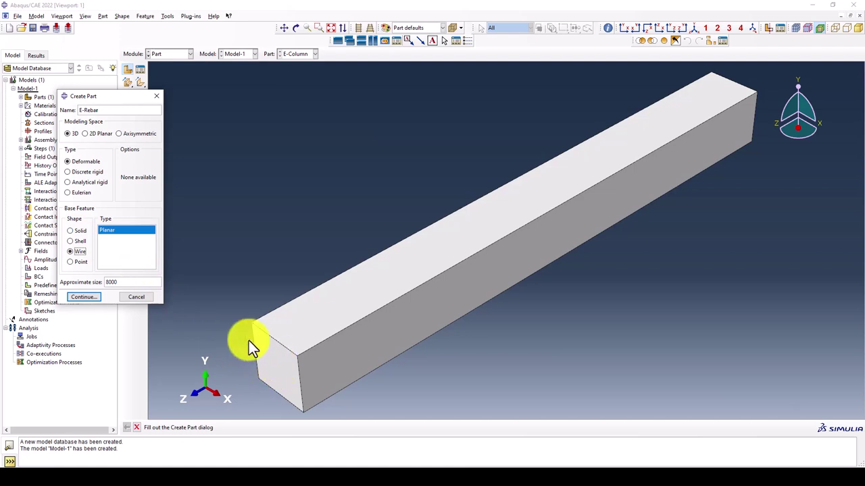
left_click_drag(129, 98, 146, 94)
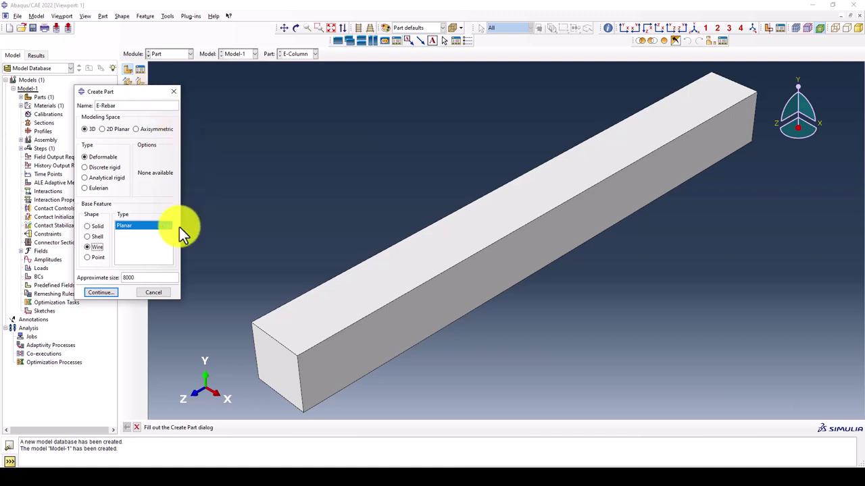
Sketch a single line from 0,0 to 2960,0 and finish the E-Rebar wire part
left_click(101, 291)
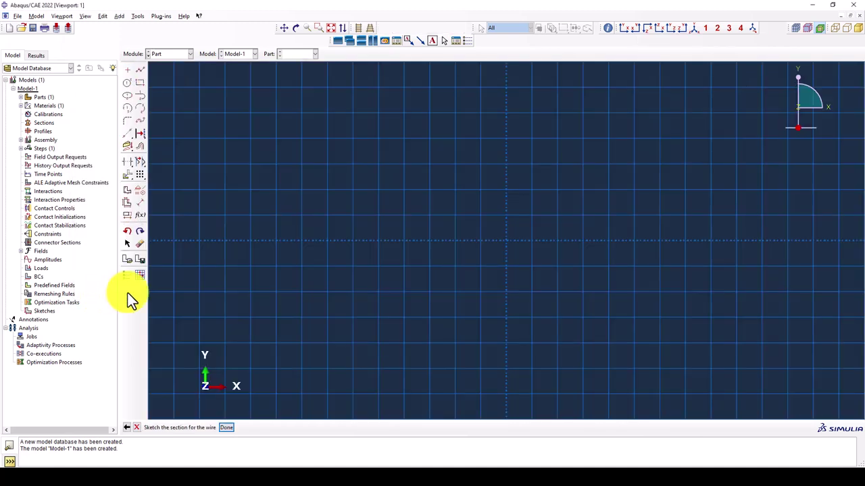
left_click(141, 71)
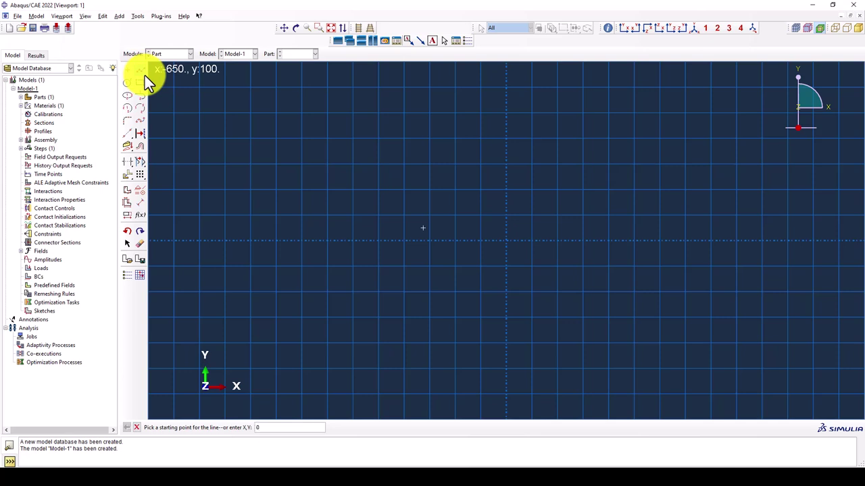
type(",0")
key("Return")
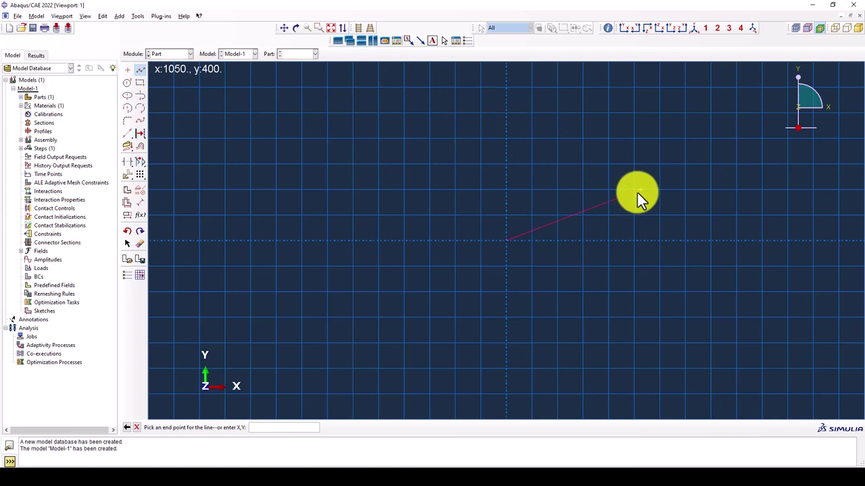
type("2")
type("960")
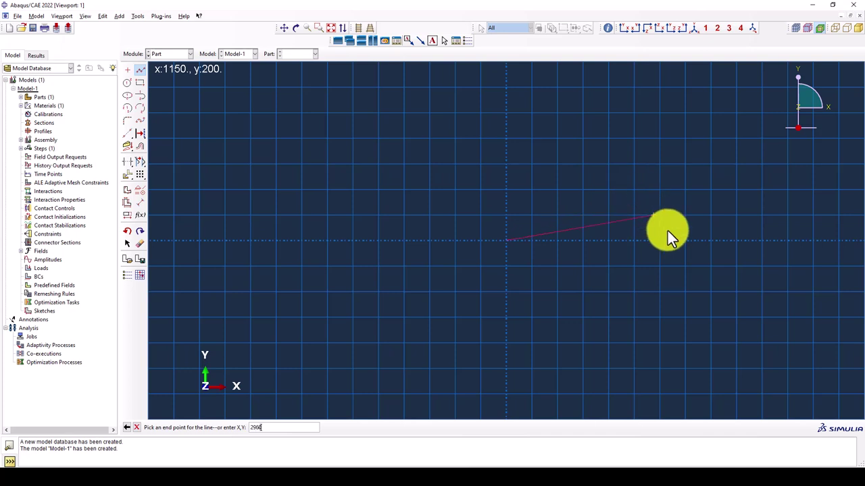
key("Return")
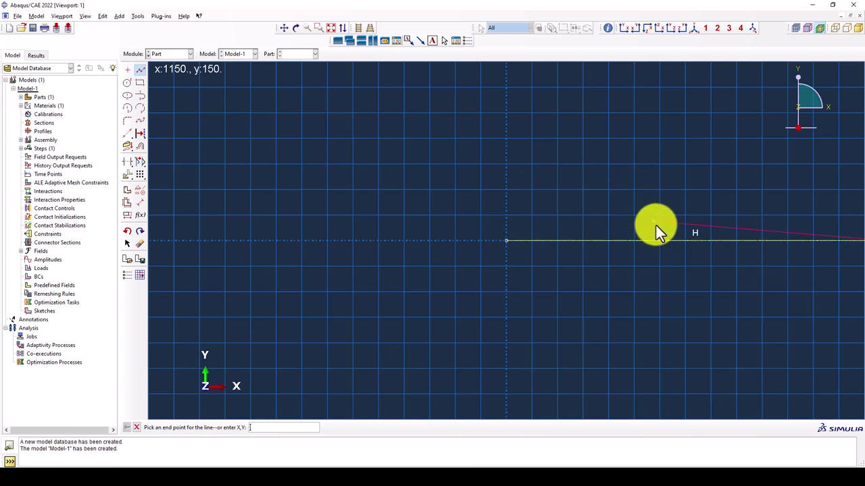
key("Escape")
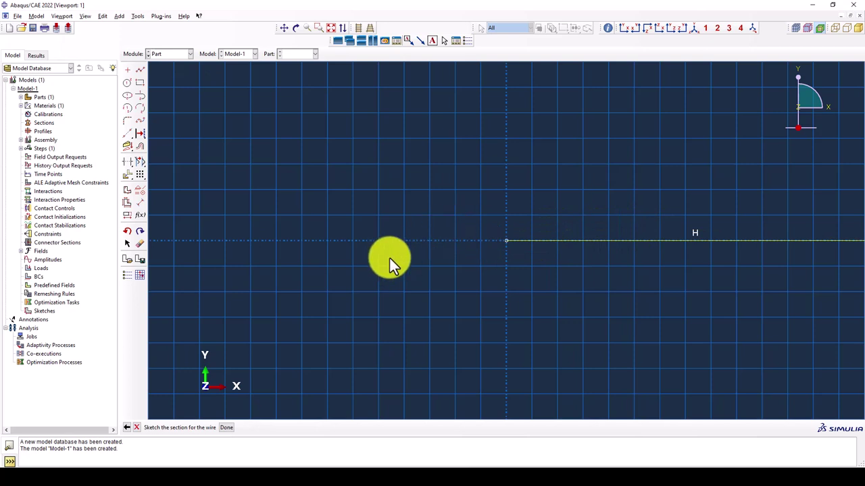
middle_click(390, 257)
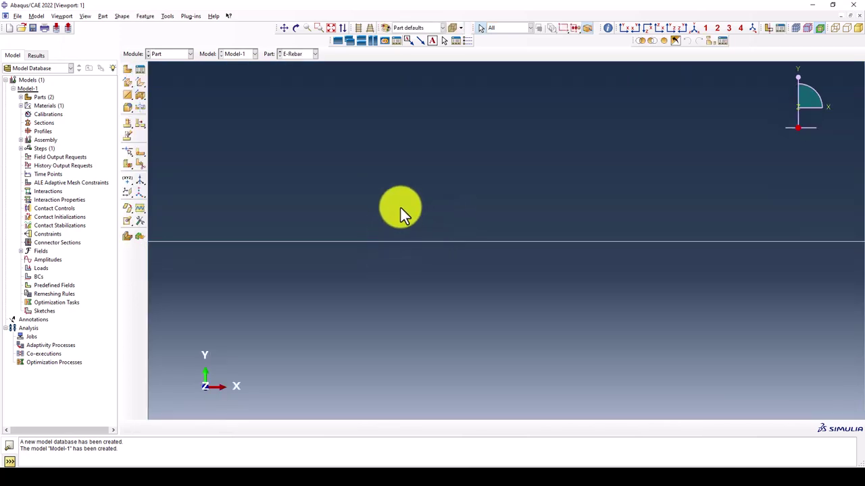
scroll(414, 228, "up", 1)
scroll(415, 227, "up", 1)
scroll(406, 219, "up", 2)
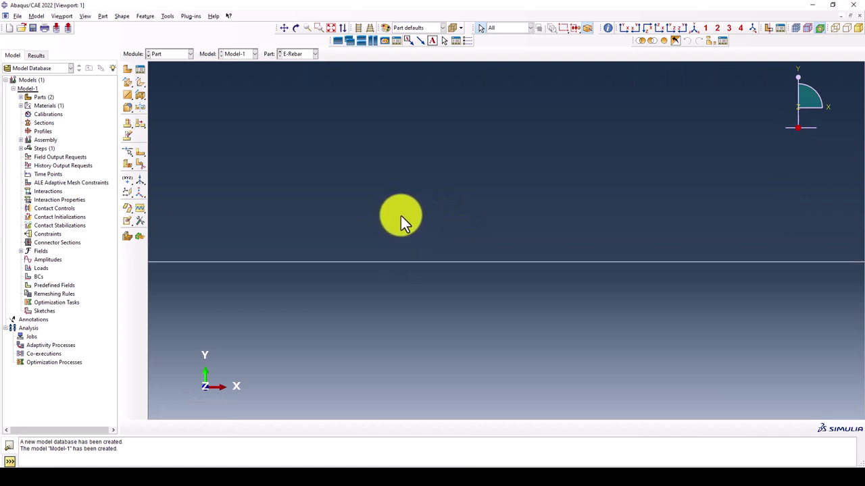
Start a new planar wire part named E-Stirrups and enter its sketch
left_click(126, 68)
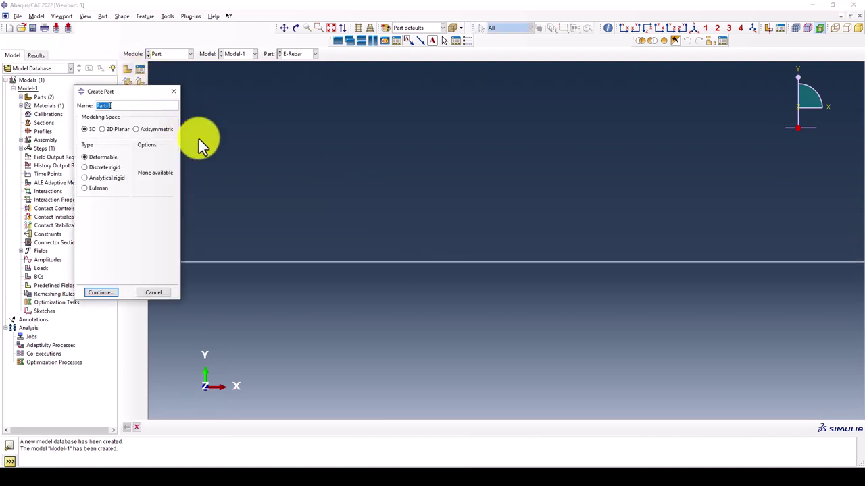
type("E")
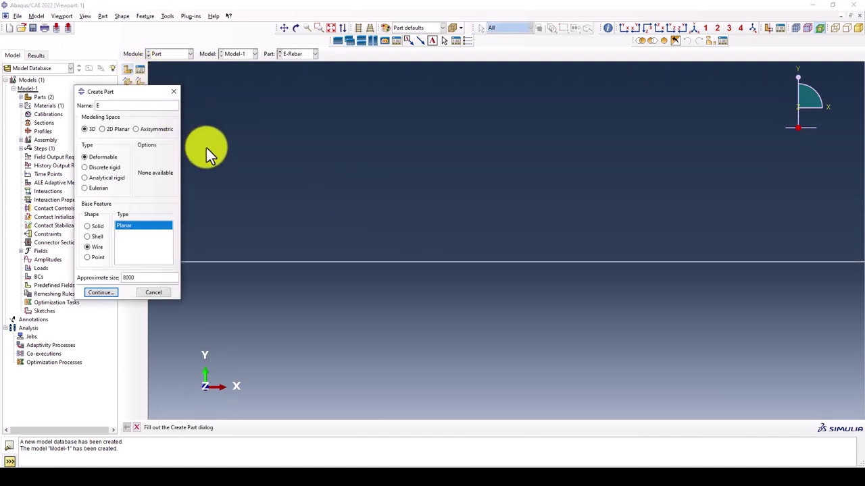
type("-S")
type("tirrup")
type("s")
left_click(106, 294)
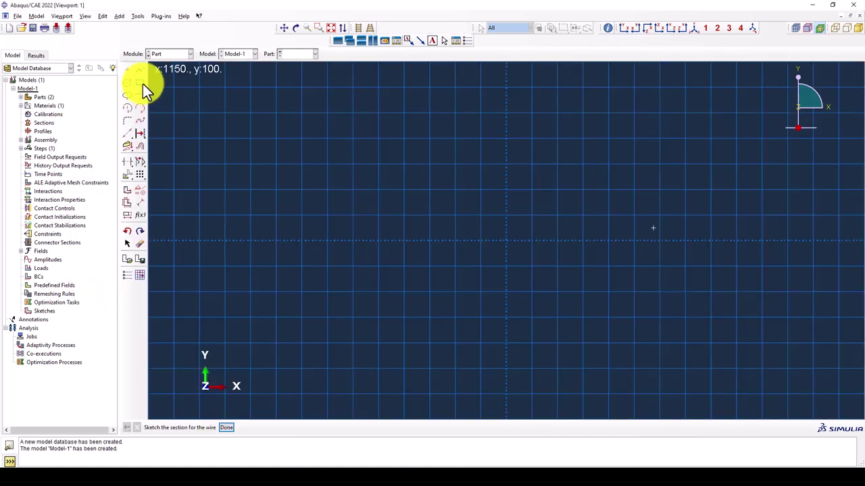
Draw a rectangle from 0,0 to 260,260 and finish the stirrup sketch
left_click(142, 84)
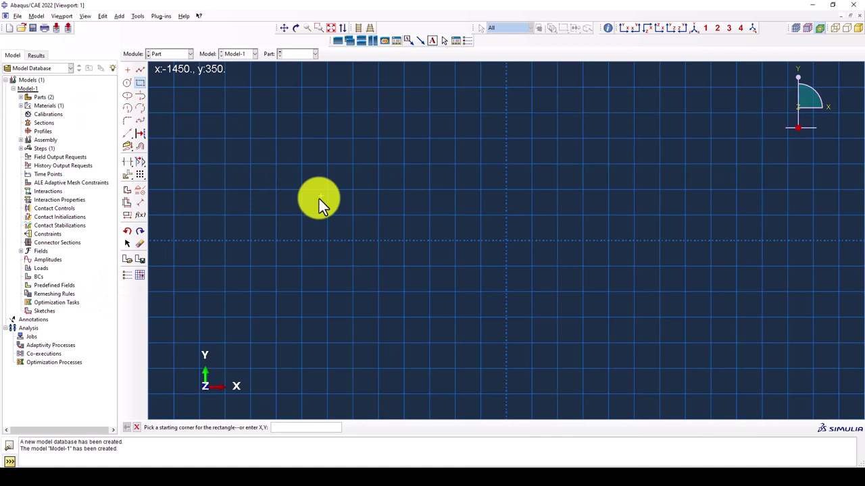
type("0,0")
key("Return")
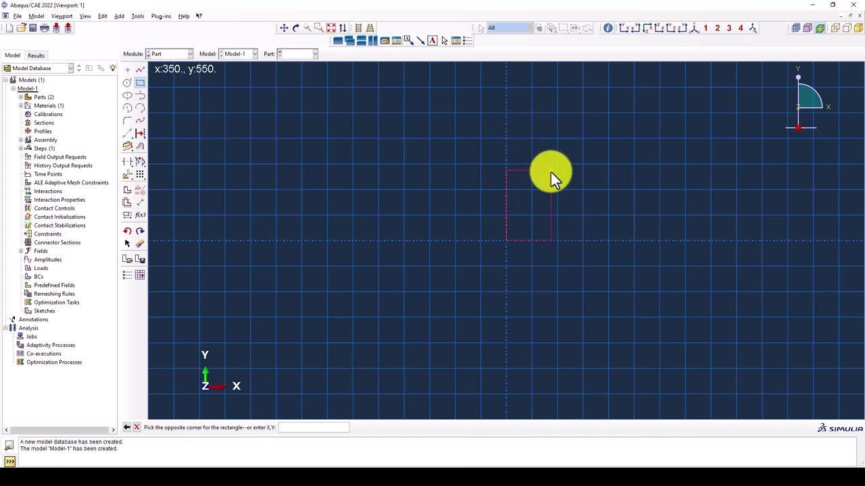
type("260")
type(",260")
key("Return")
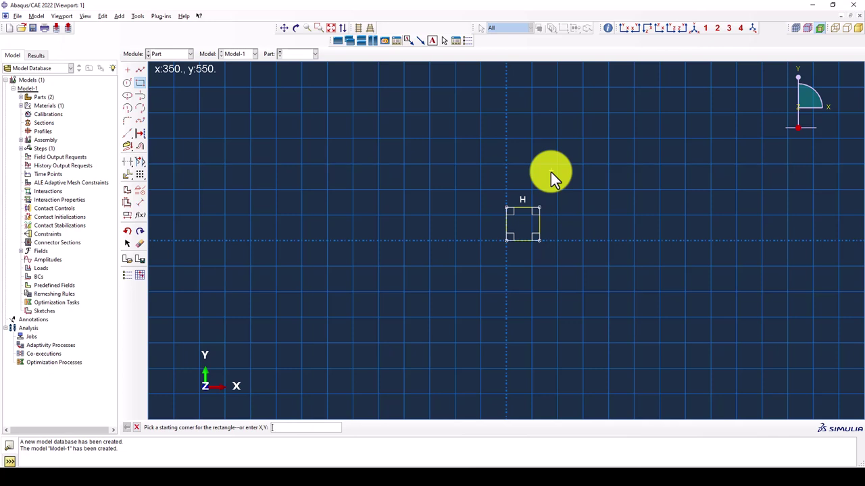
middle_click(434, 198)
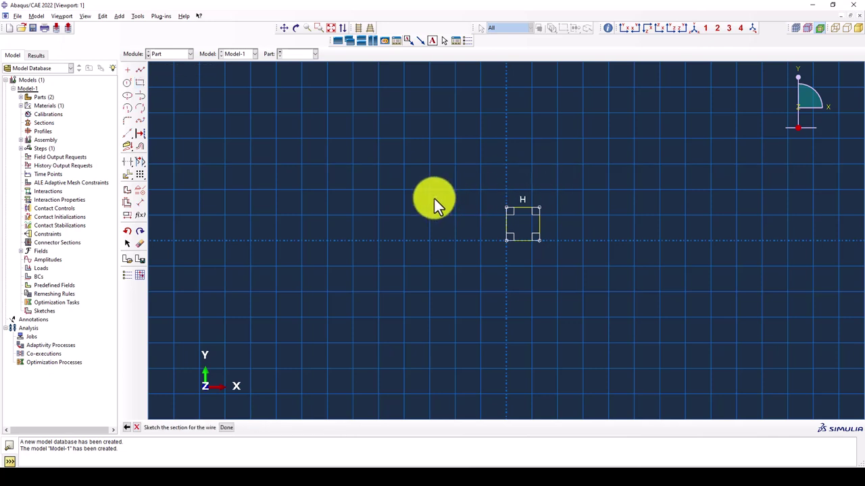
middle_click(434, 198)
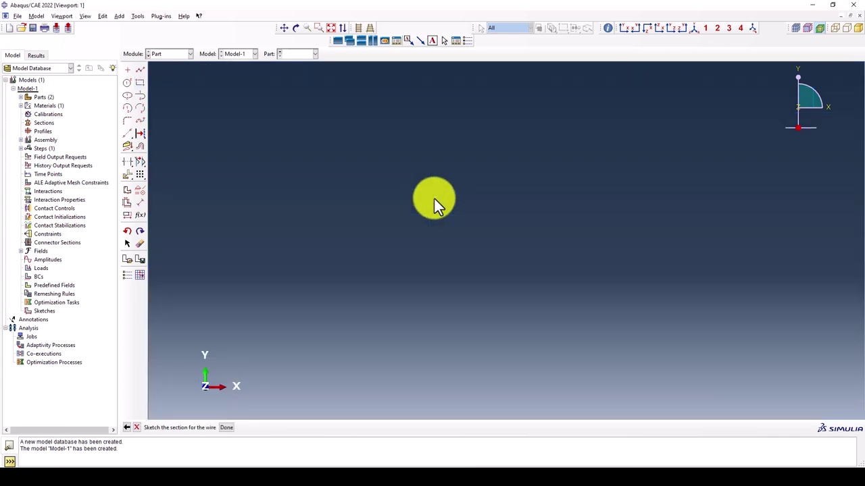
In the Property module, create material E-Steel with mass density 7.85e-9
left_click(174, 54)
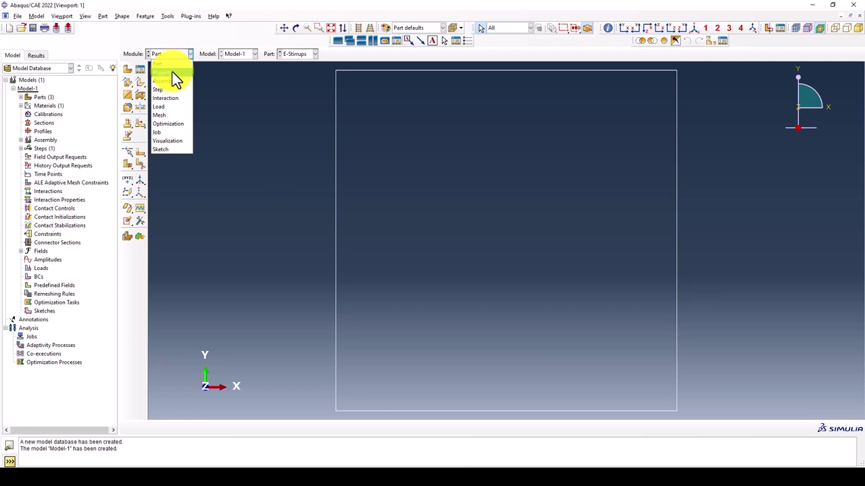
left_click(172, 72)
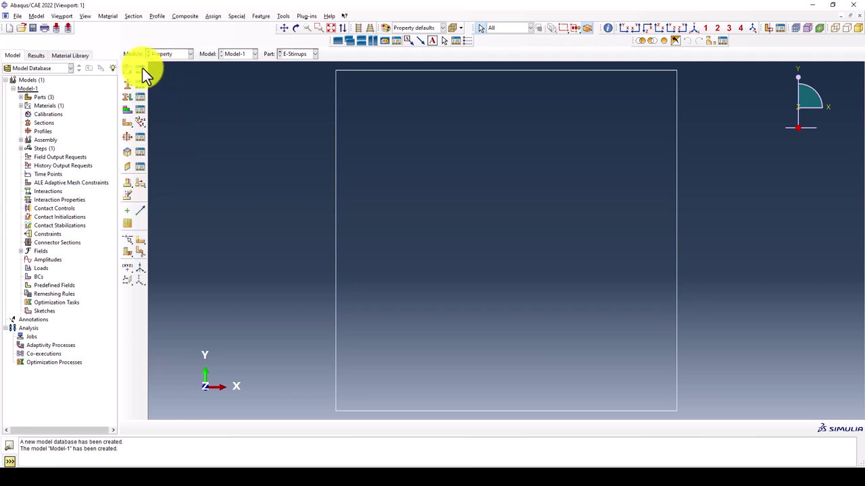
left_click(128, 71)
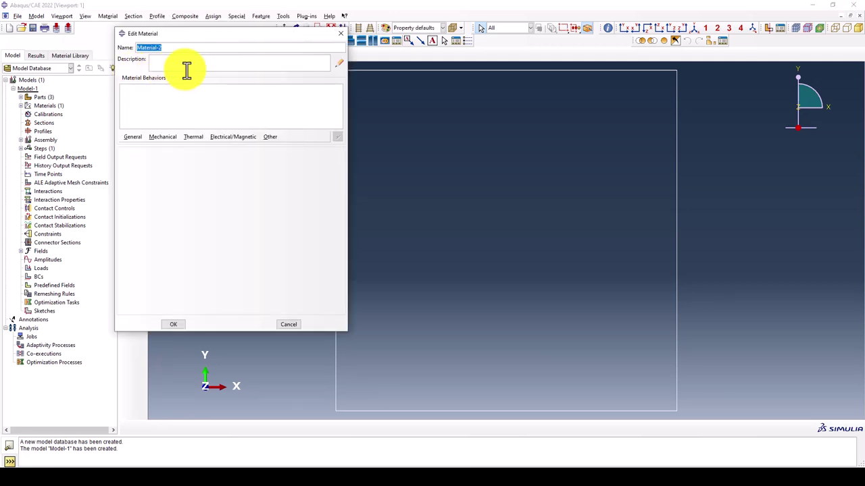
type("E-")
type("Steeo")
key("BackSpace")
type("l")
left_click(139, 137)
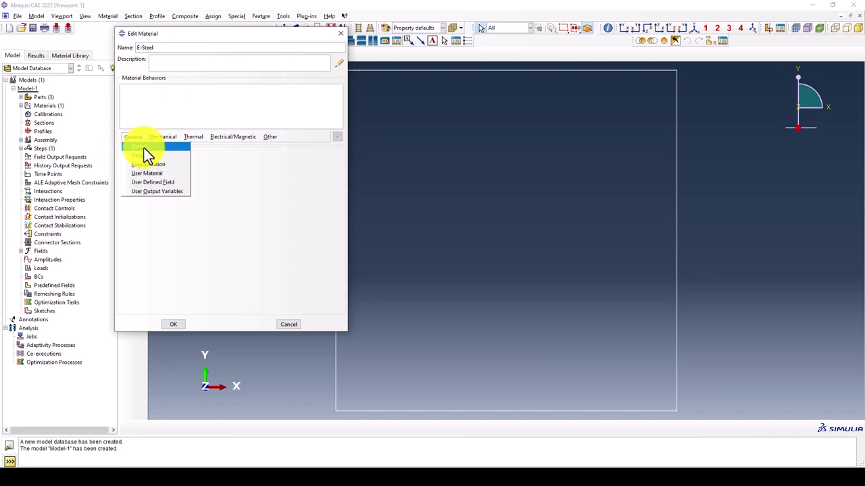
left_click(144, 148)
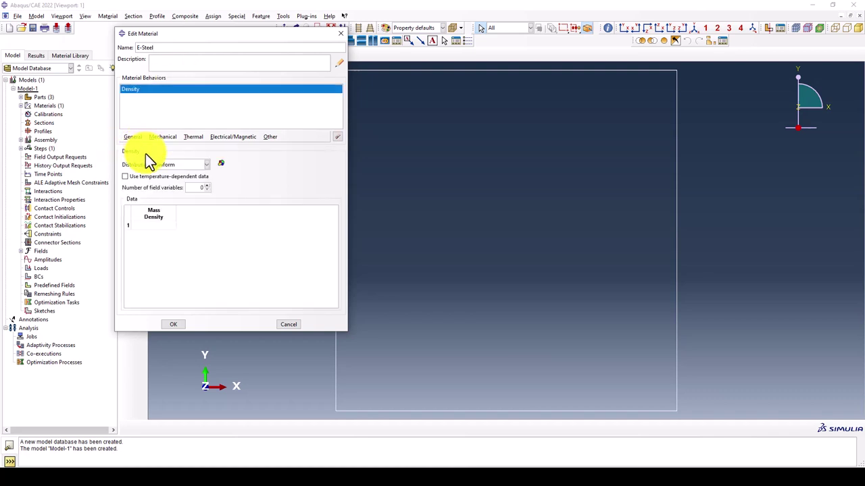
left_click(152, 225)
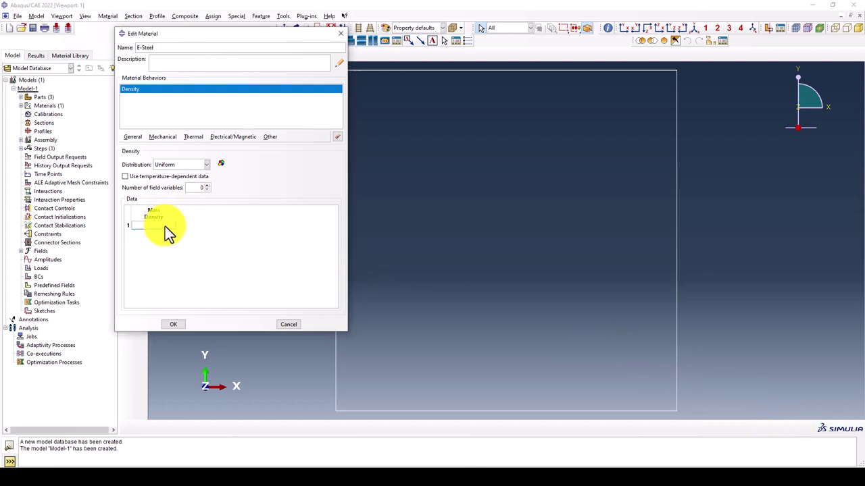
type("7")
type(".85e-9")
Add elastic behaviour to E-Steel with Young's modulus 20000
left_click(167, 143)
left_click(279, 150)
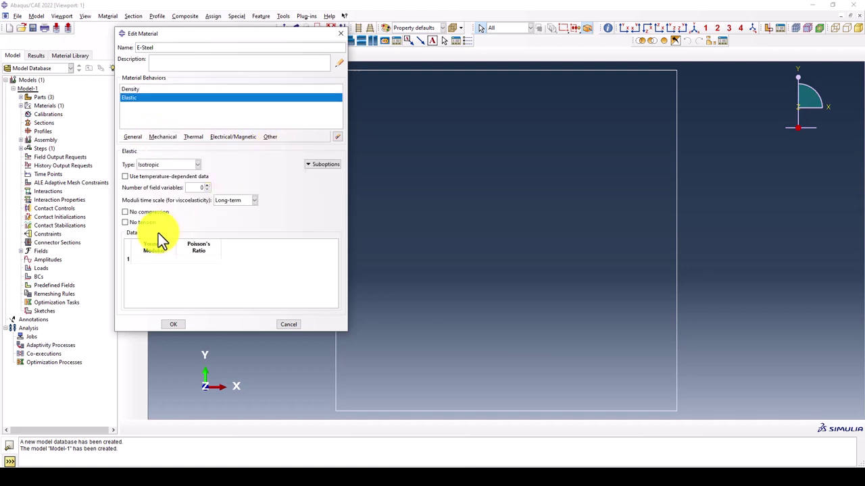
left_click(151, 259)
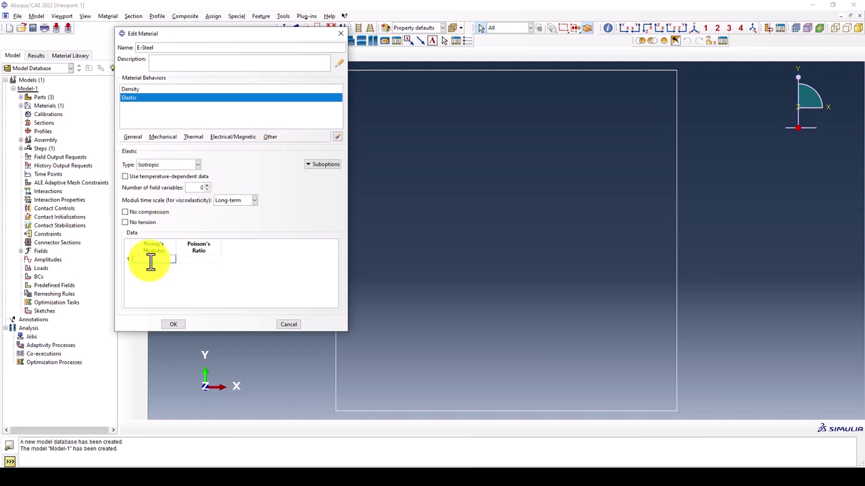
type("00")
type("00")
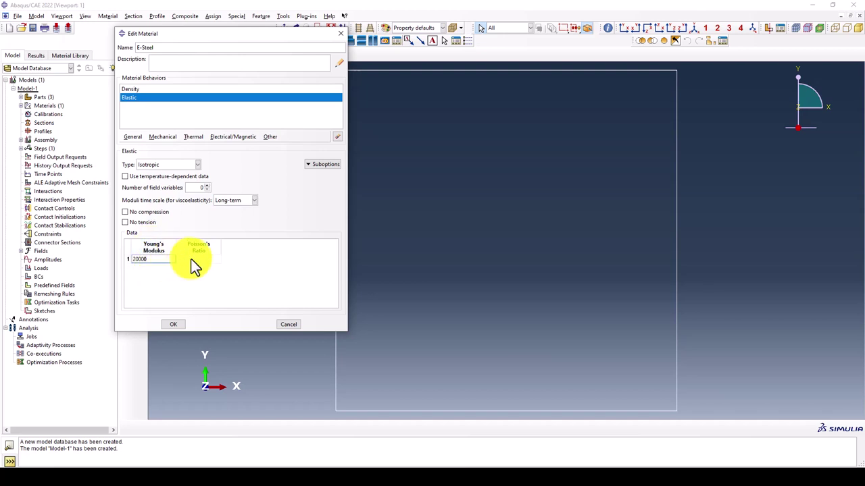
left_click(191, 260)
Set Poisson's ratio 0.3 and add plasticity with yield stress 235 at strain 0
type("0.3")
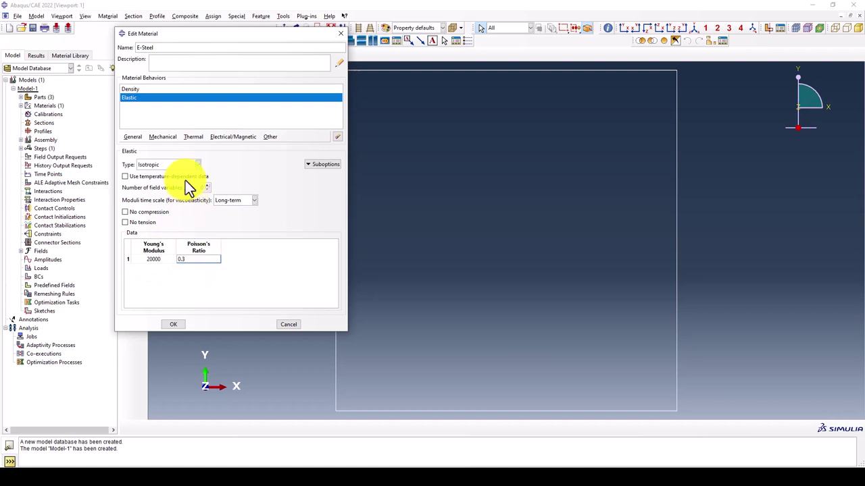
left_click(166, 137)
mouse_move(167, 156)
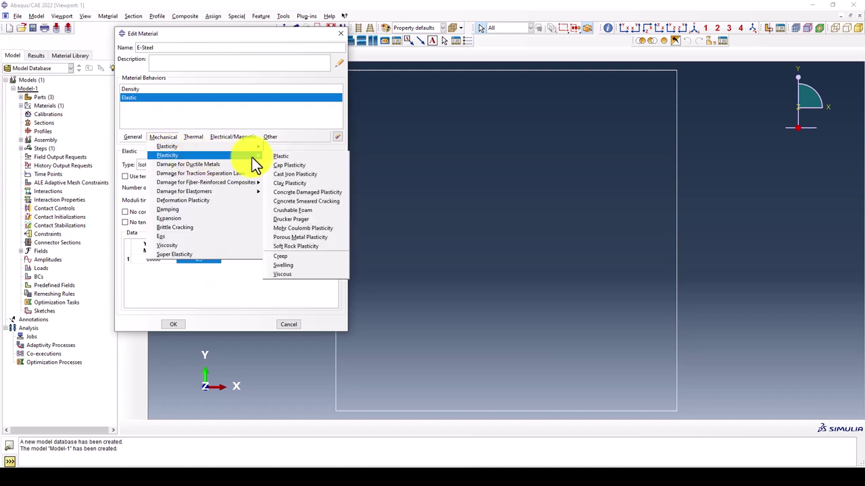
left_click(289, 162)
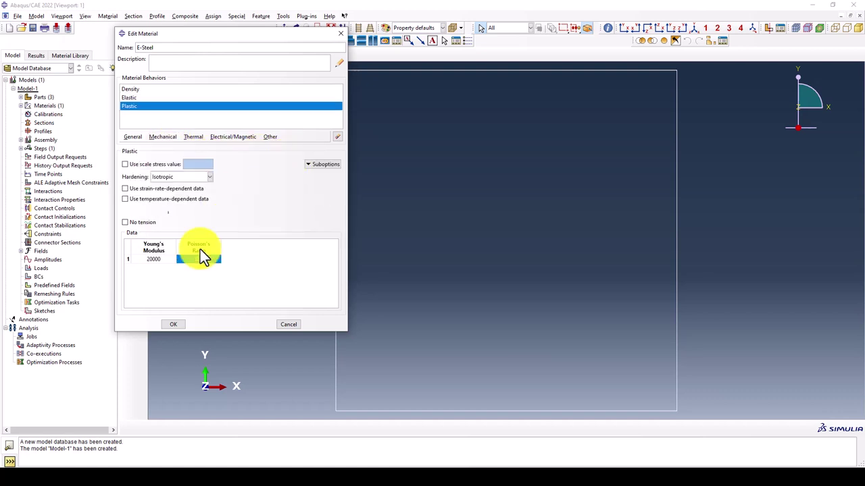
left_click(147, 248)
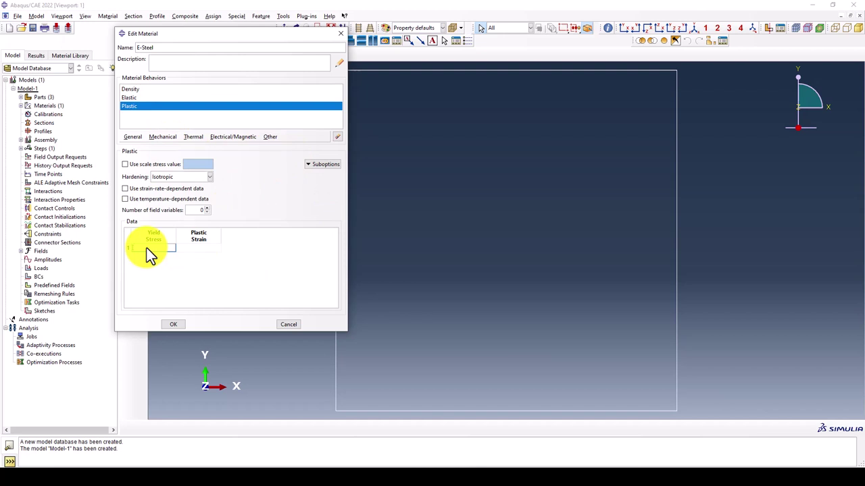
type("235")
left_click(193, 249)
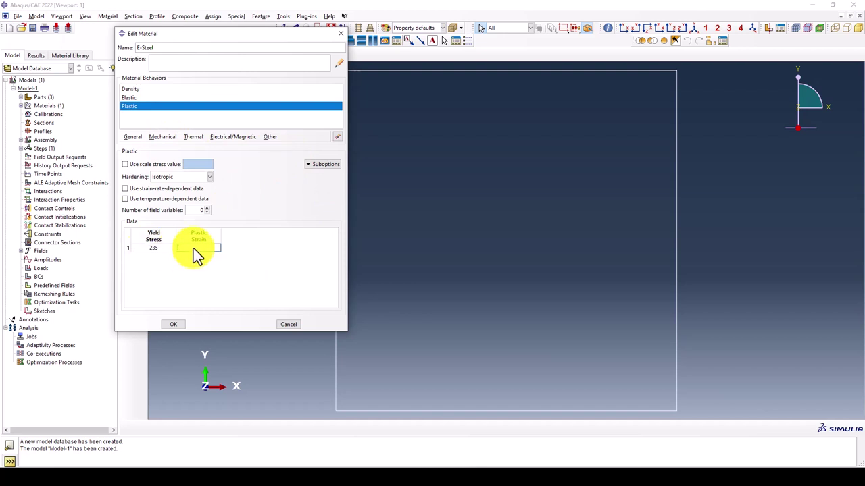
type("0")
key("Return")
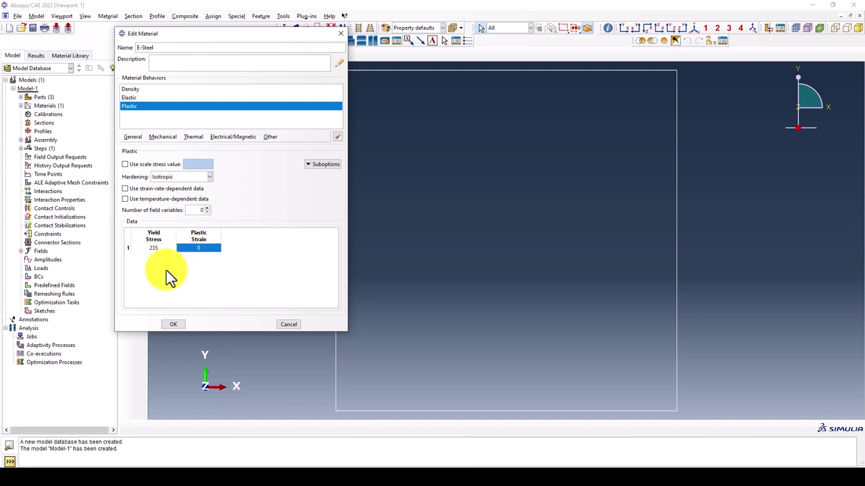
Insert a second plastic row of 375 at strain 0.18 and save E-Steel
right_click(158, 247)
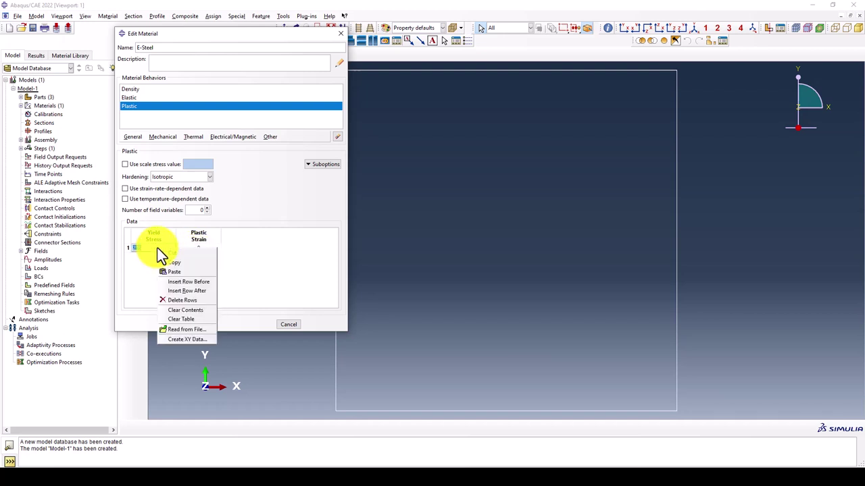
left_click(193, 290)
type("375")
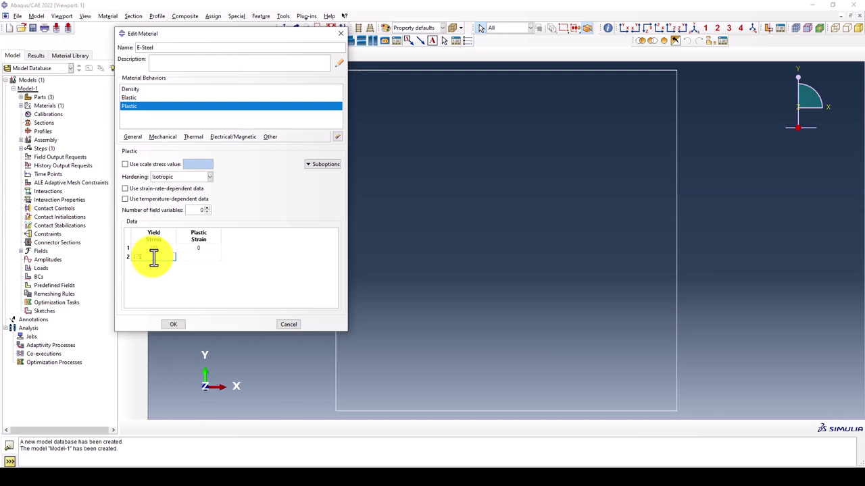
left_click(193, 260)
type("0.18")
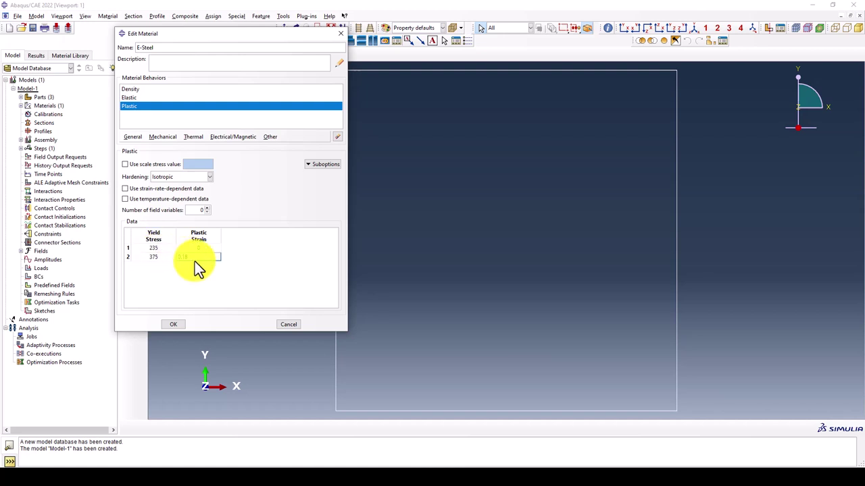
key("Return")
left_click(173, 323)
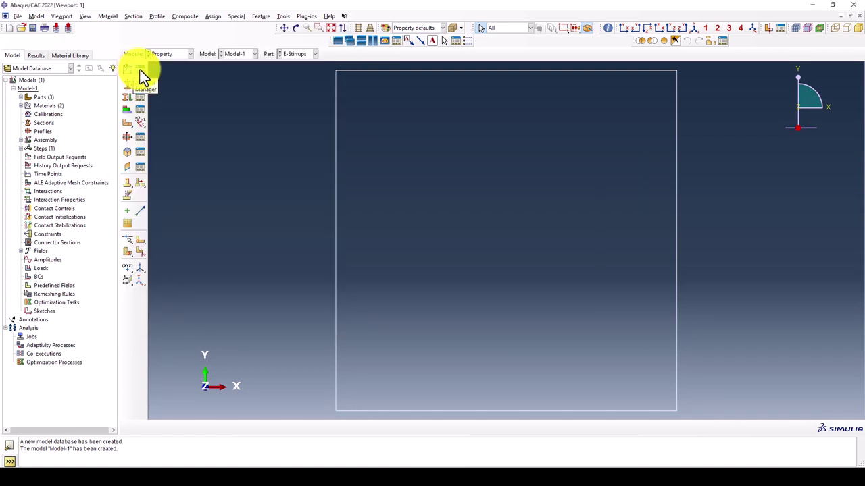
Browse the material library, then delete FreamConcCDP from the model materials
left_click(82, 59)
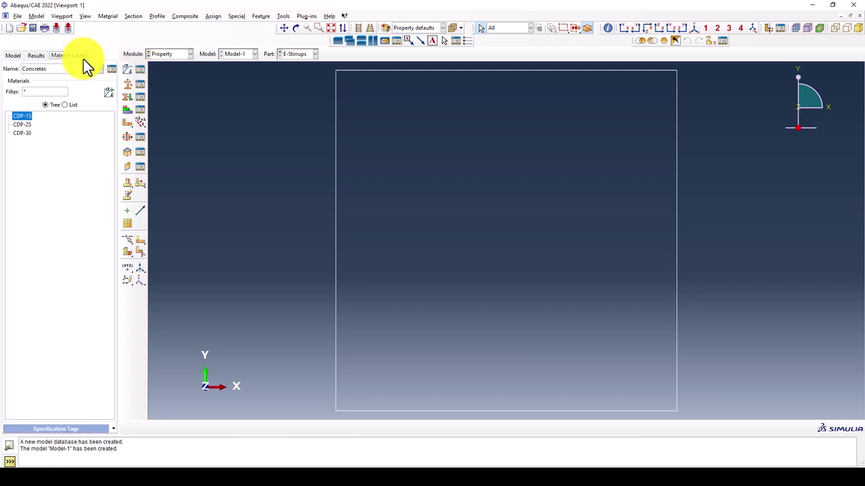
left_click(27, 133)
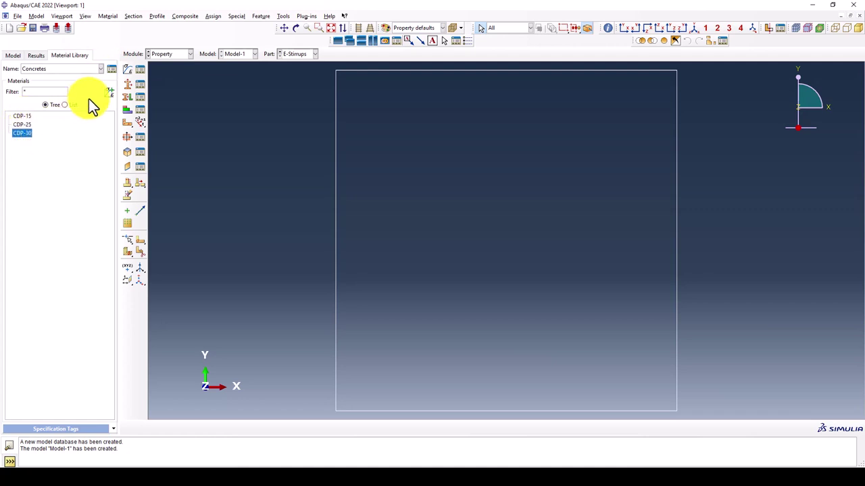
left_click(141, 68)
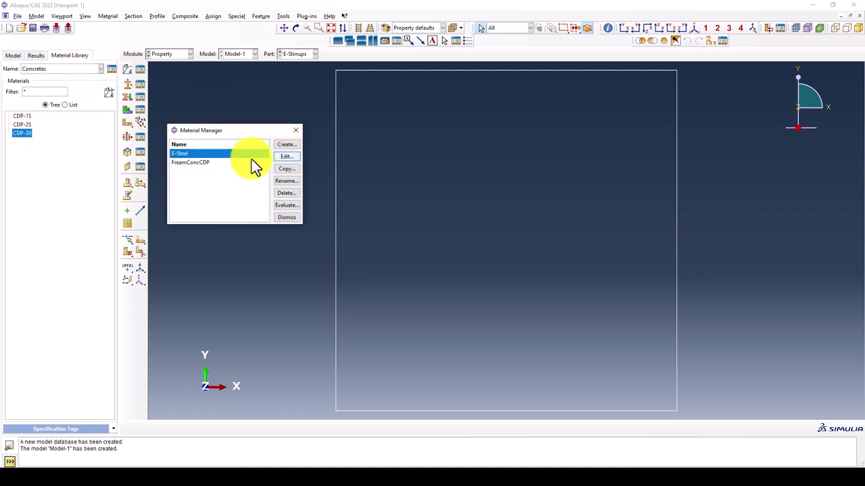
left_click(211, 162)
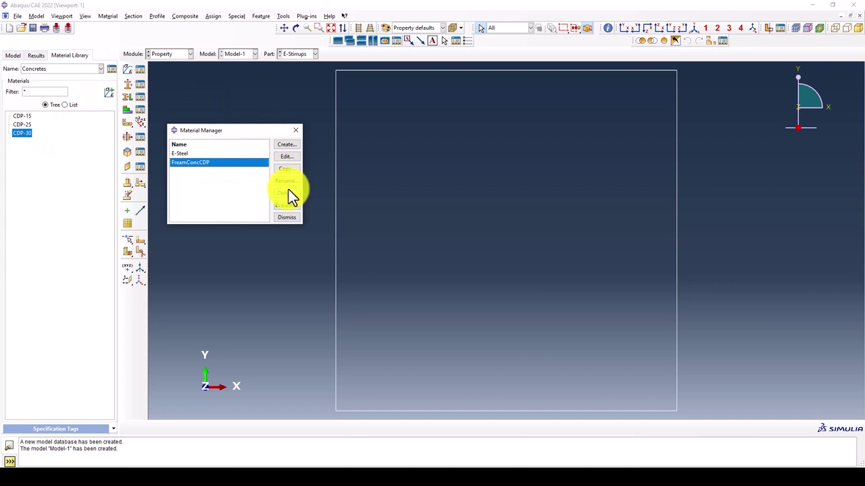
left_click(288, 194)
left_click(409, 250)
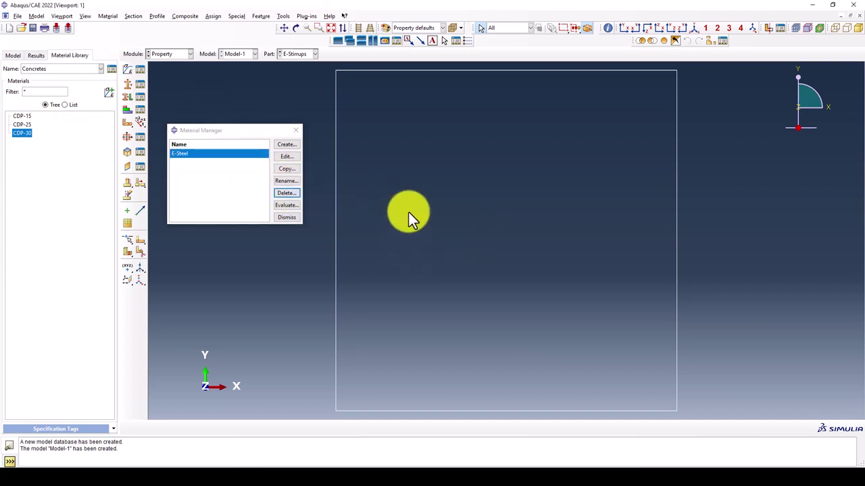
left_click(295, 131)
Copy the CDP-15 concrete from the Concretes library into Model-1
left_click(111, 69)
left_click(49, 101)
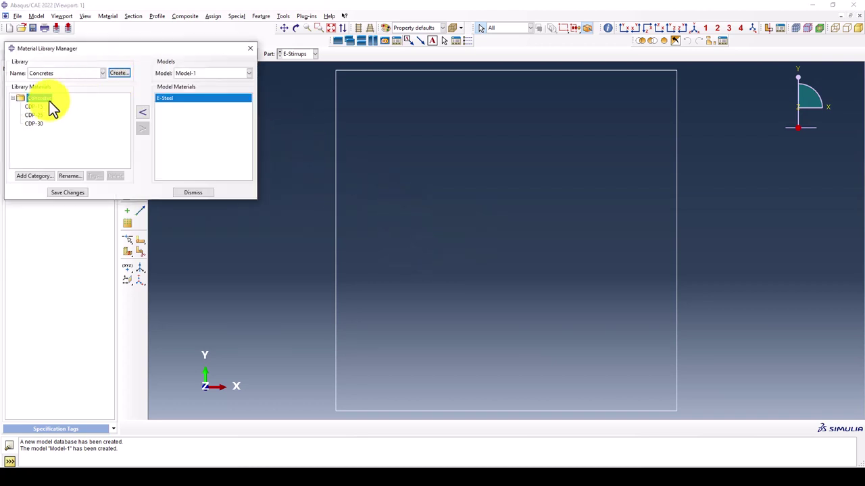
left_click(38, 107)
left_click(142, 128)
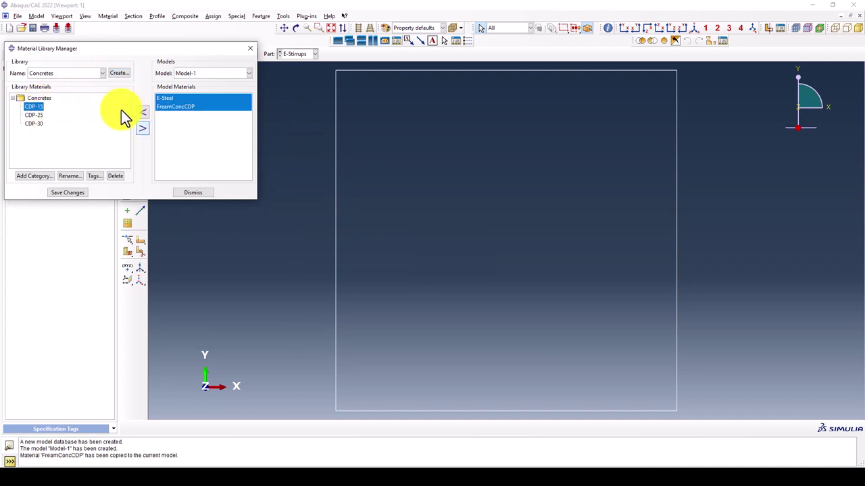
left_click(192, 192)
left_click(140, 72)
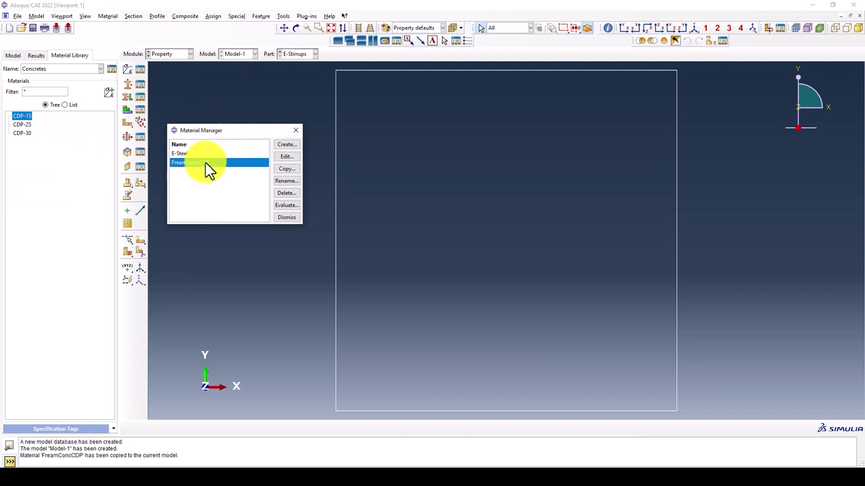
Open the FreamConcCDP material and enter 0.2 in its elastic properties
left_click(286, 157)
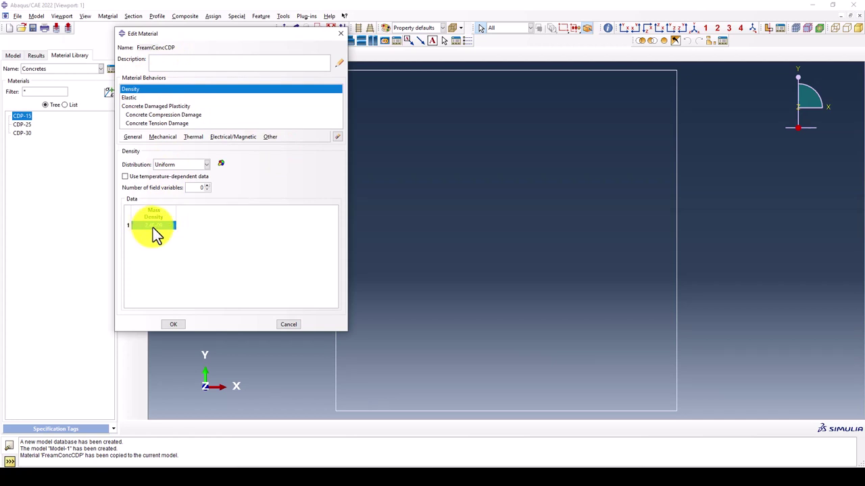
left_click(130, 98)
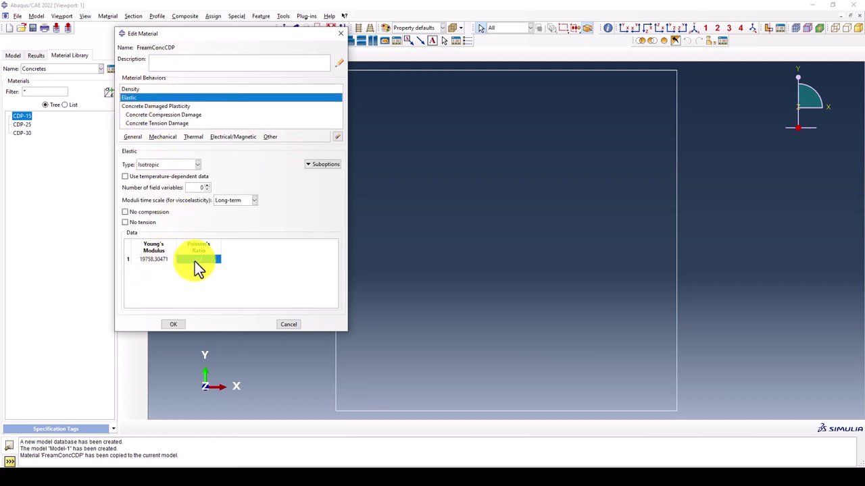
type("0.2")
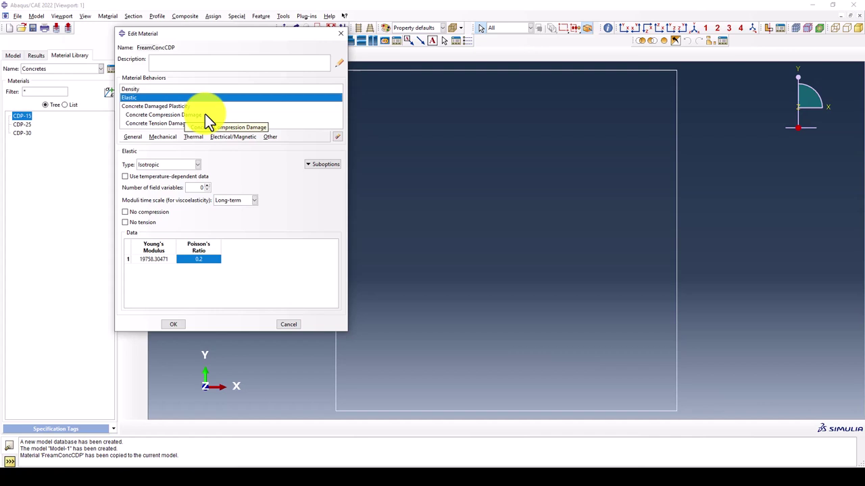
Review the concrete damaged plasticity parameters such as the dilation angle
left_click(145, 107)
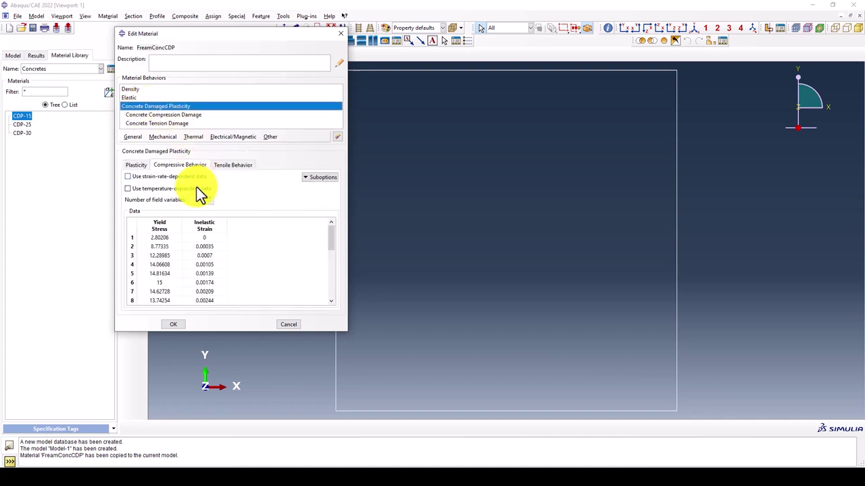
left_click(137, 166)
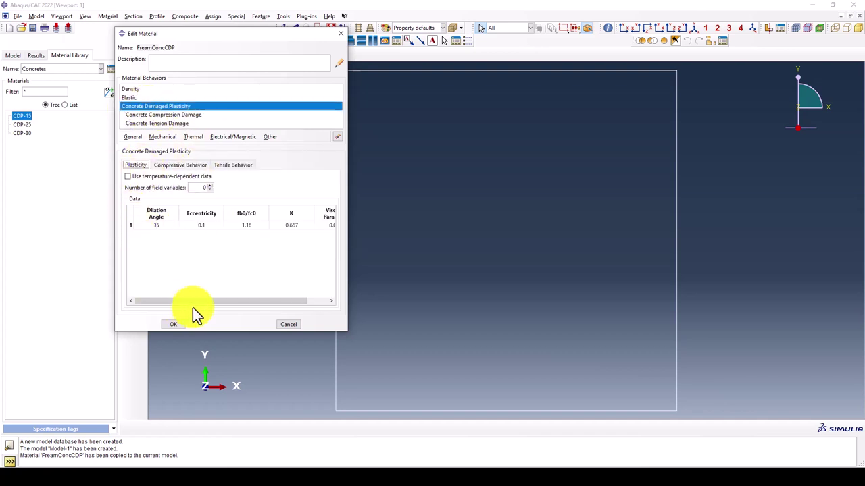
left_click_drag(196, 302, 308, 303)
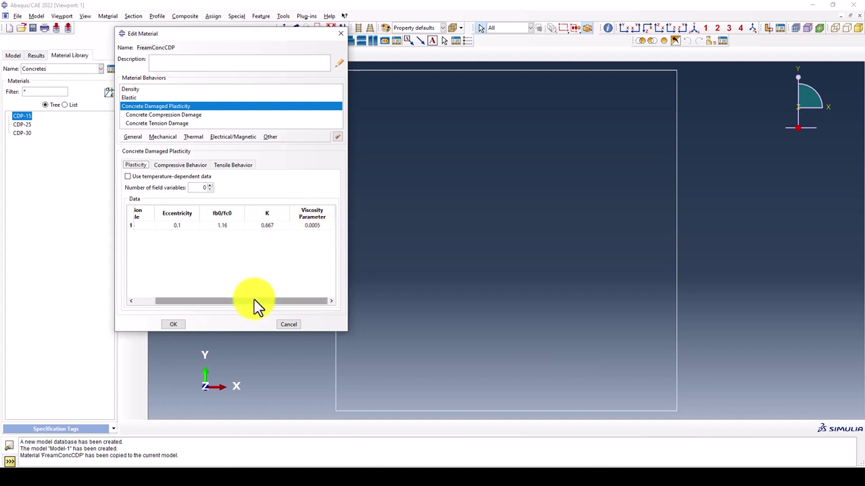
left_click_drag(254, 300, 155, 244)
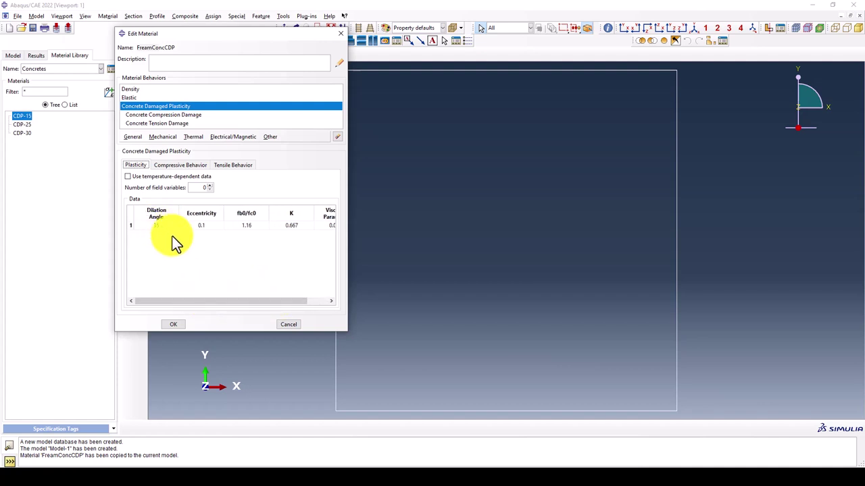
left_click_drag(176, 300, 234, 299)
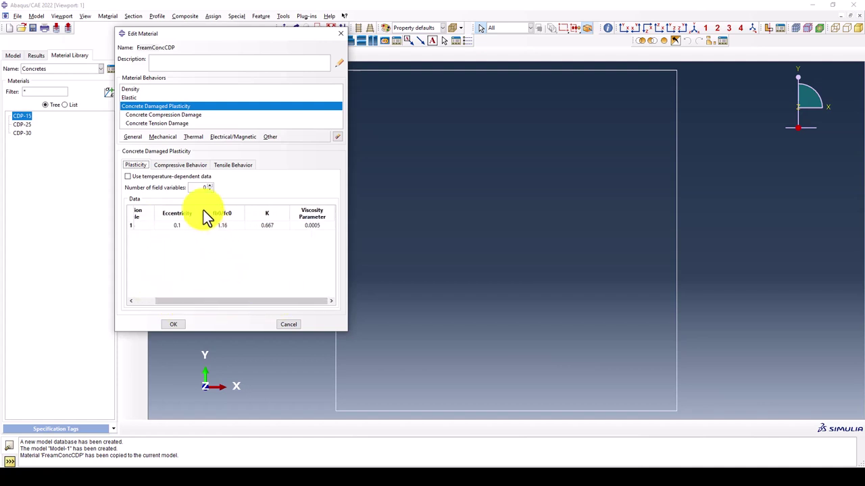
Show the compressive behaviour table and select the Yield Stress and Inelastic Strain columns
left_click(156, 116)
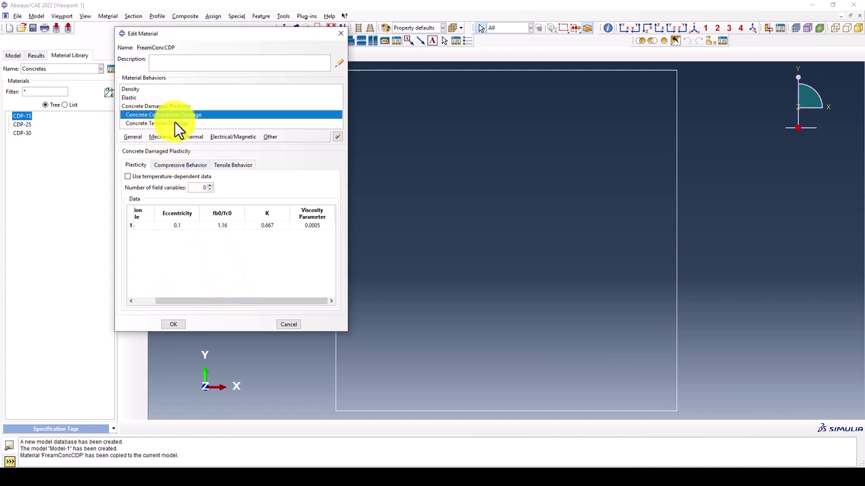
left_click(166, 167)
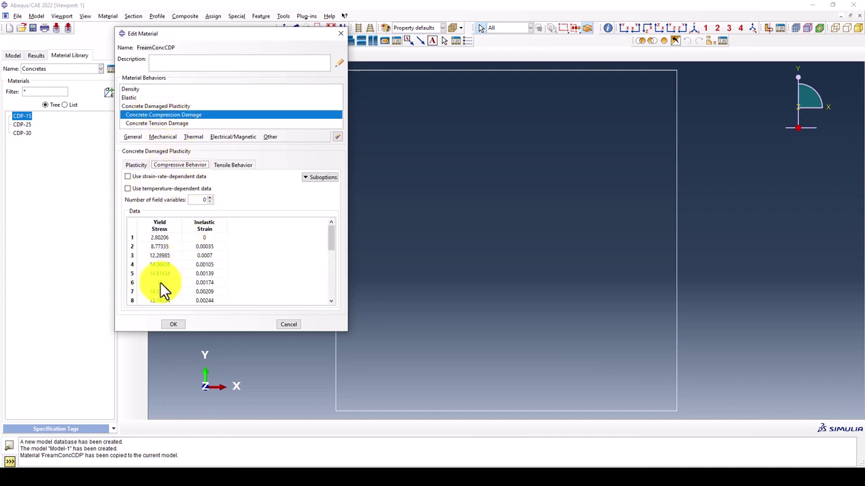
left_click_drag(330, 239, 343, 215)
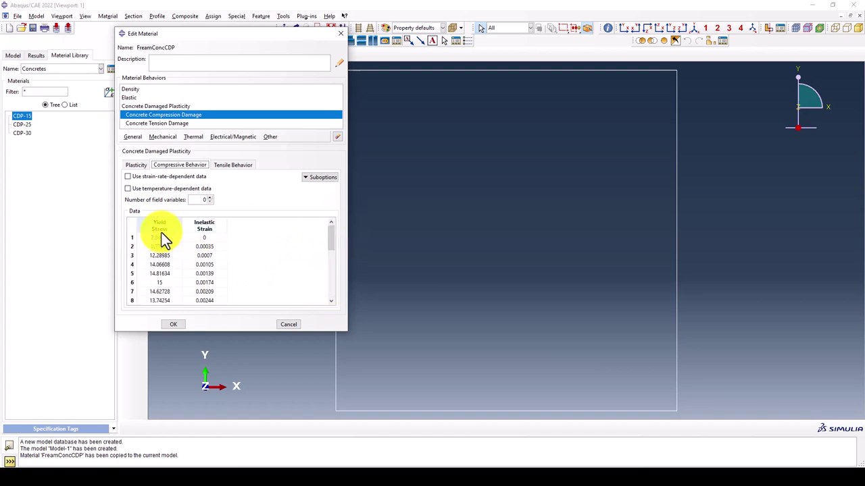
left_click(159, 227)
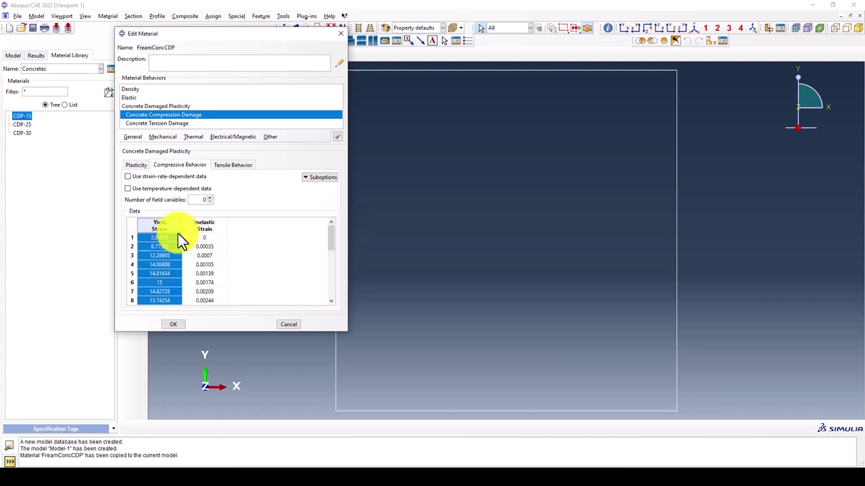
left_click_drag(331, 239, 325, 308)
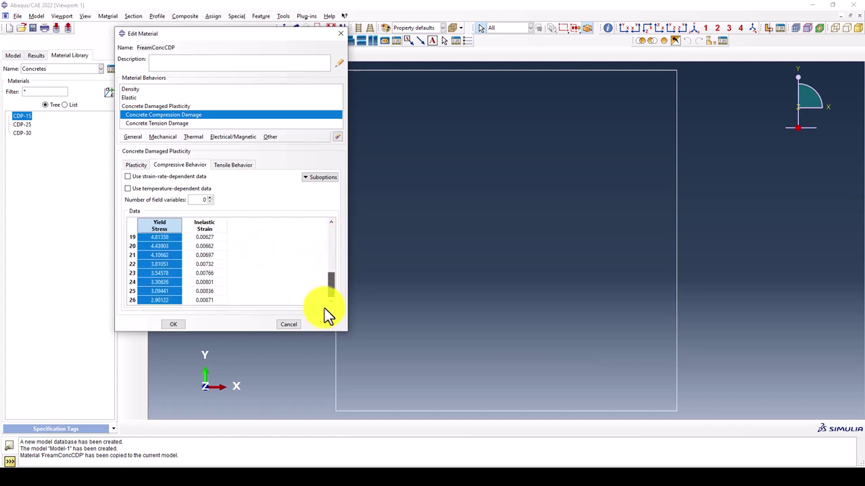
scroll(203, 226, "up", 4)
left_click(204, 225)
Make XY data 'Stress_Strain' from the compressive columns, then close the material editor
left_click(157, 228)
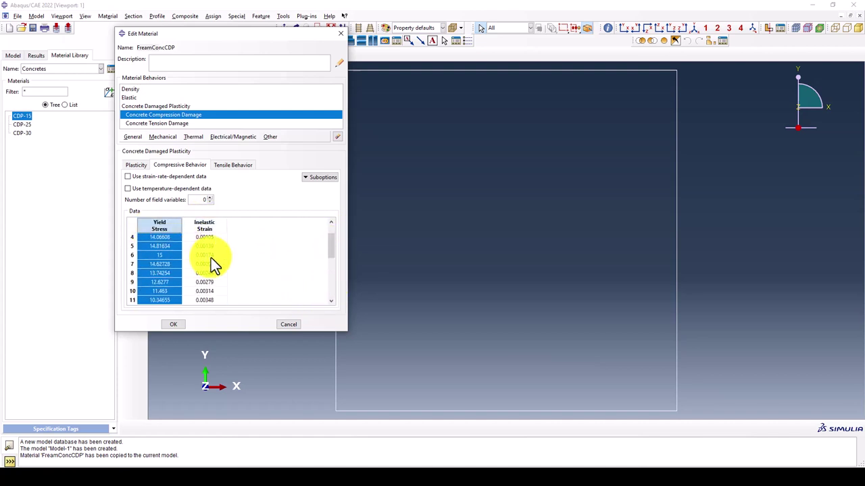
right_click(211, 258)
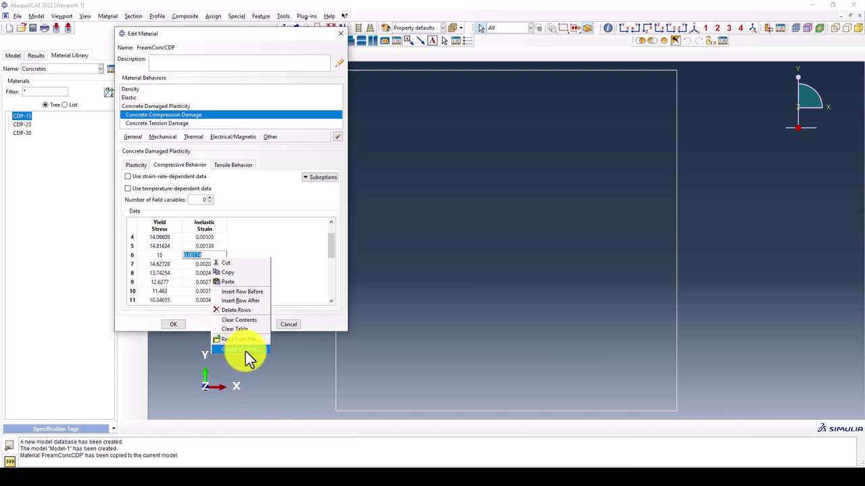
left_click(245, 351)
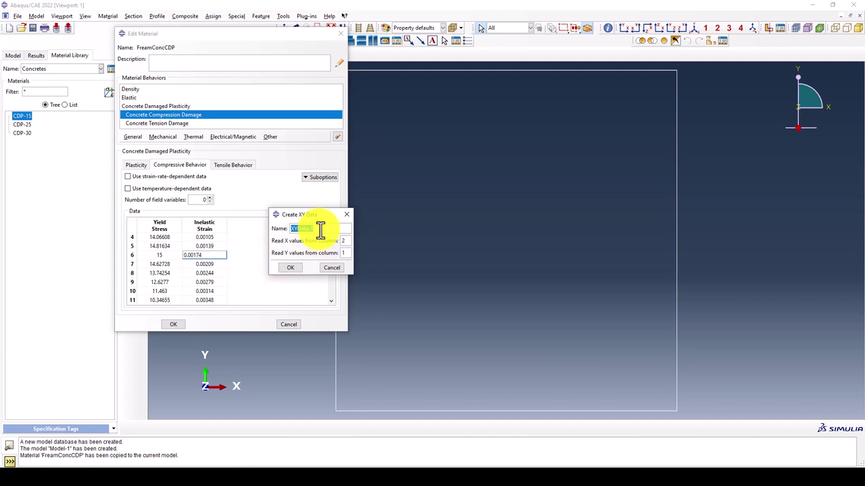
type("Stre")
type("ss_")
type("Strain")
left_click(290, 269)
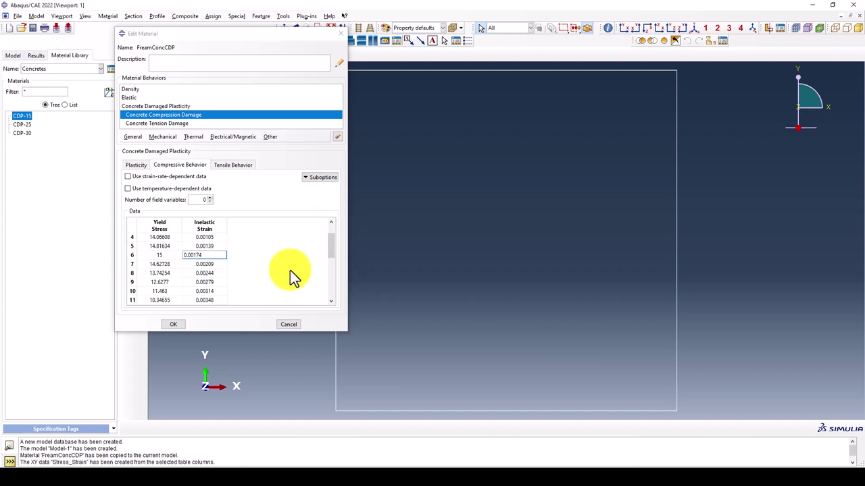
left_click(169, 325)
Switch to the Visualization module with the model tree showing
left_click(170, 53)
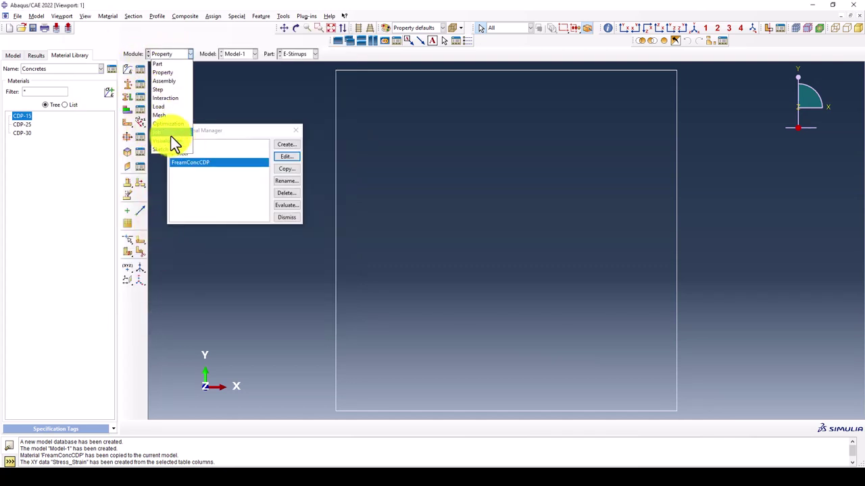
left_click(11, 56)
left_click(12, 56)
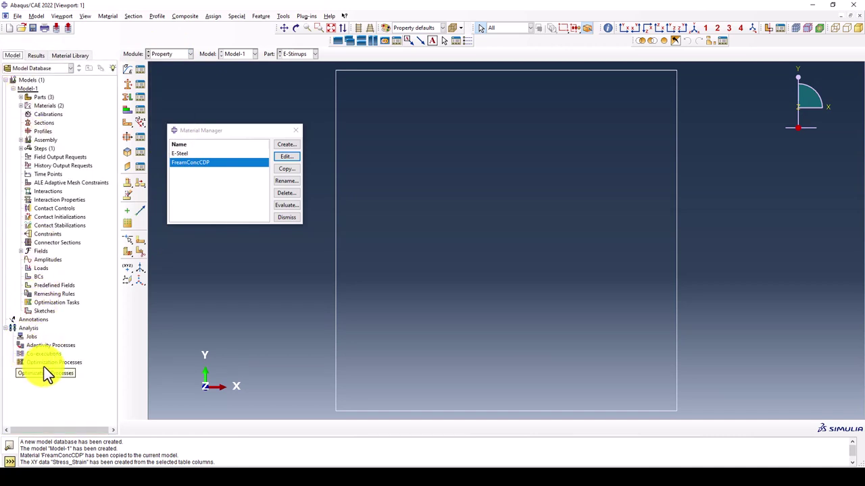
left_click(168, 56)
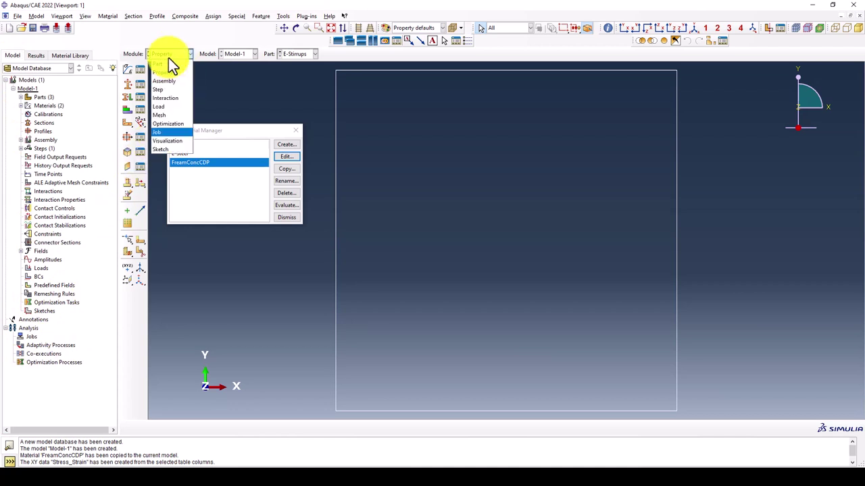
left_click(161, 132)
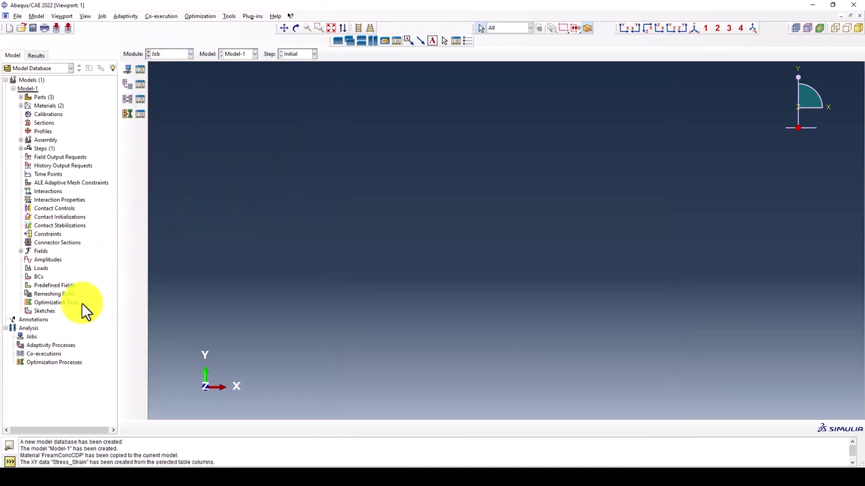
left_click(179, 53)
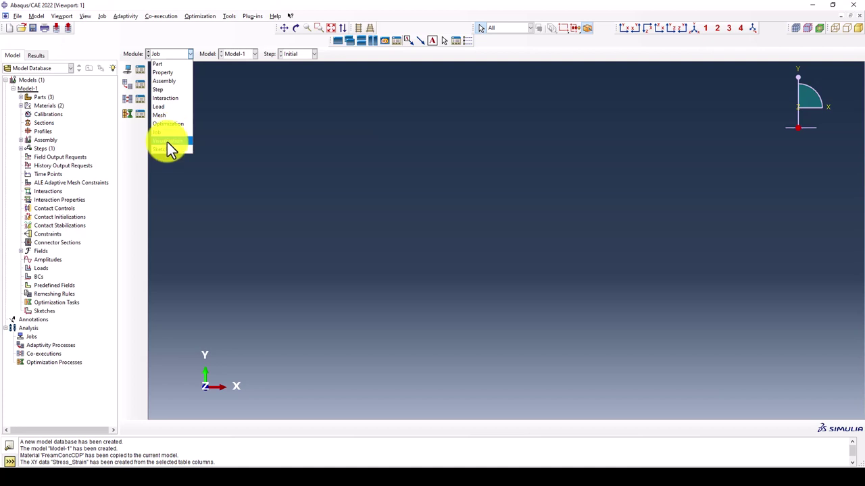
left_click(167, 142)
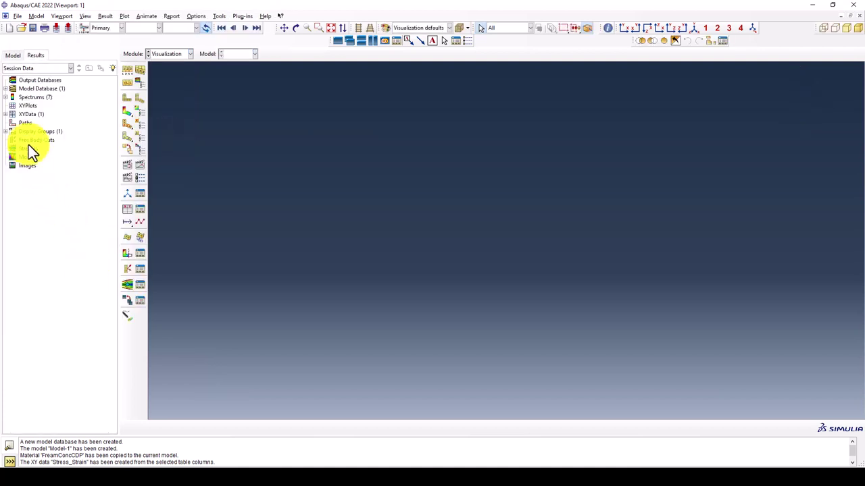
Plot the Stress_Strain XY data as a curve
left_click(5, 114)
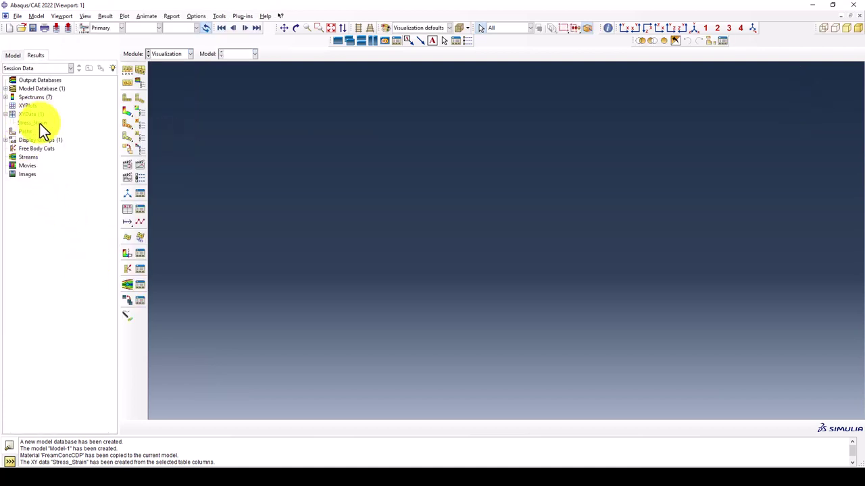
left_click(34, 122)
right_click(41, 123)
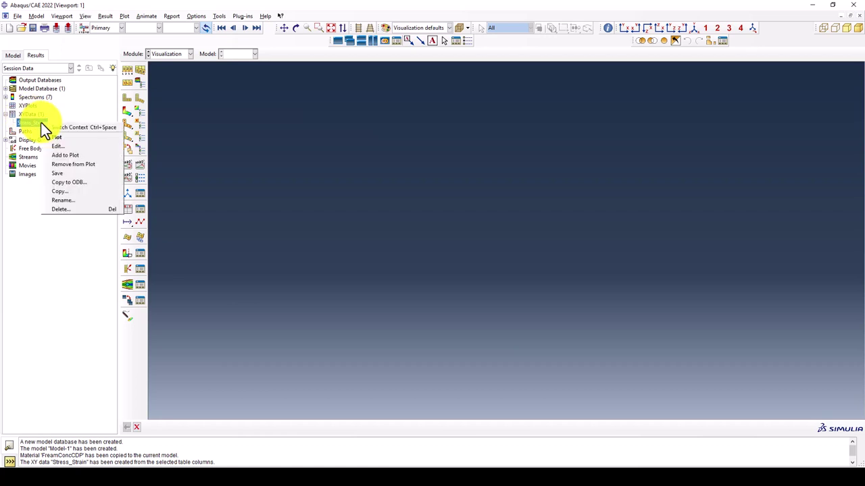
left_click(55, 135)
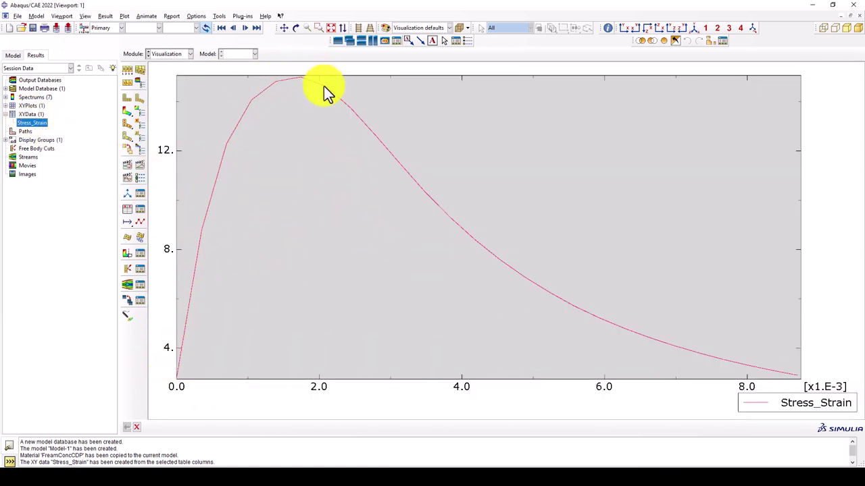
Dismiss the no-output-database error and go back to the Property module
left_click(472, 242)
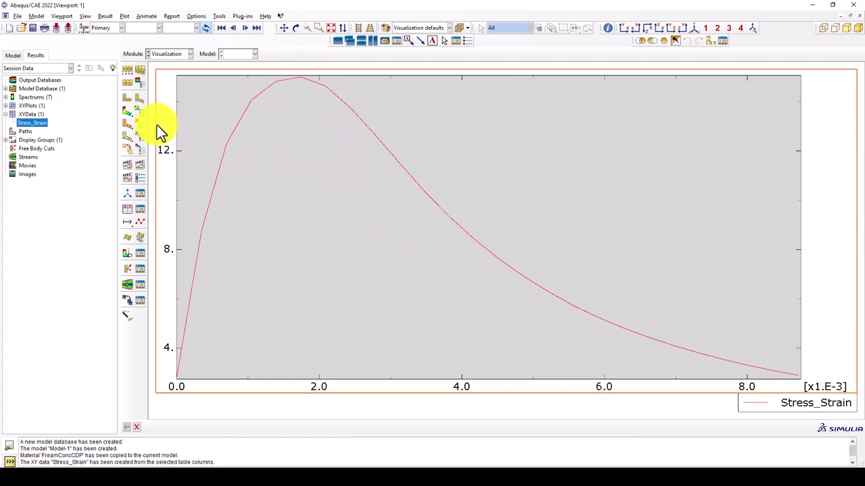
left_click(129, 112)
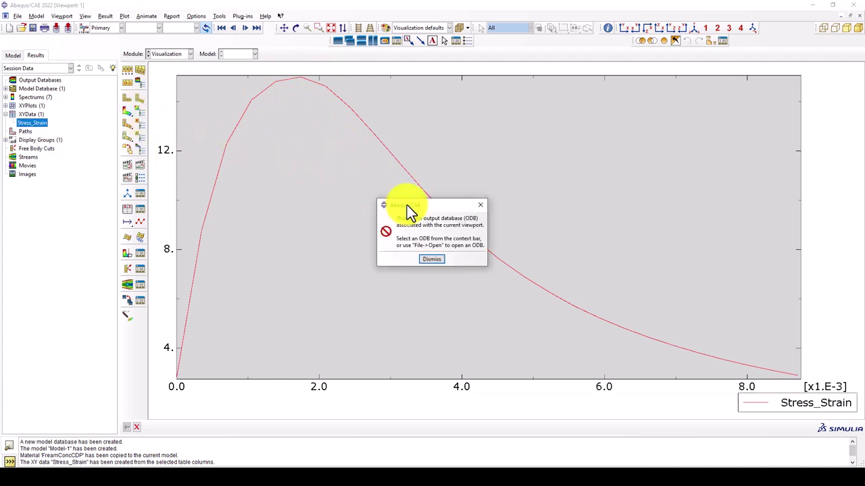
left_click(483, 204)
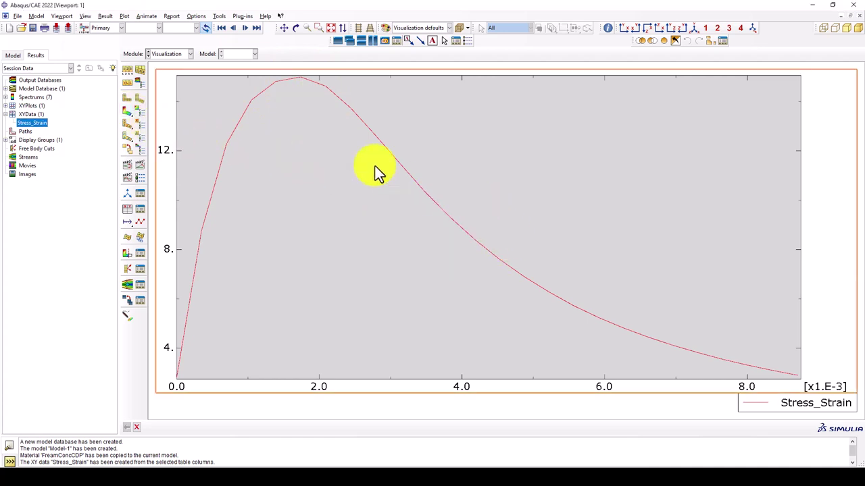
left_click(171, 55)
left_click(168, 71)
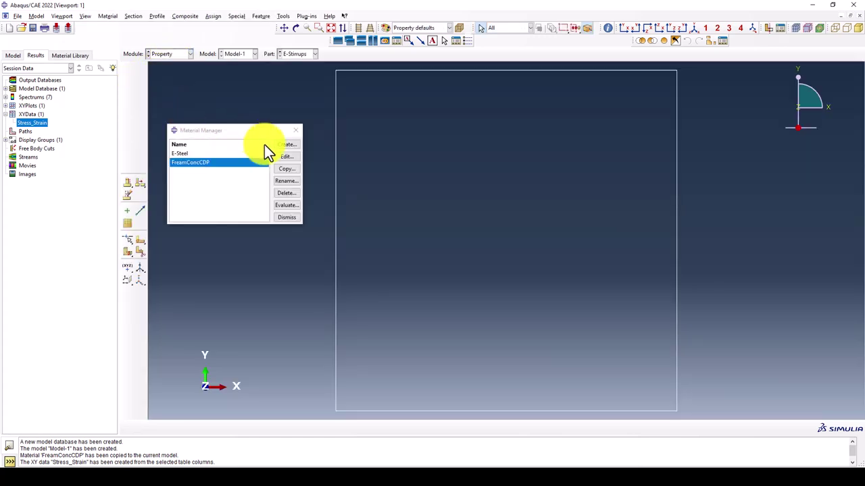
Close the FreamConcCDP material editor and the Material Manager without changes
left_click(283, 158)
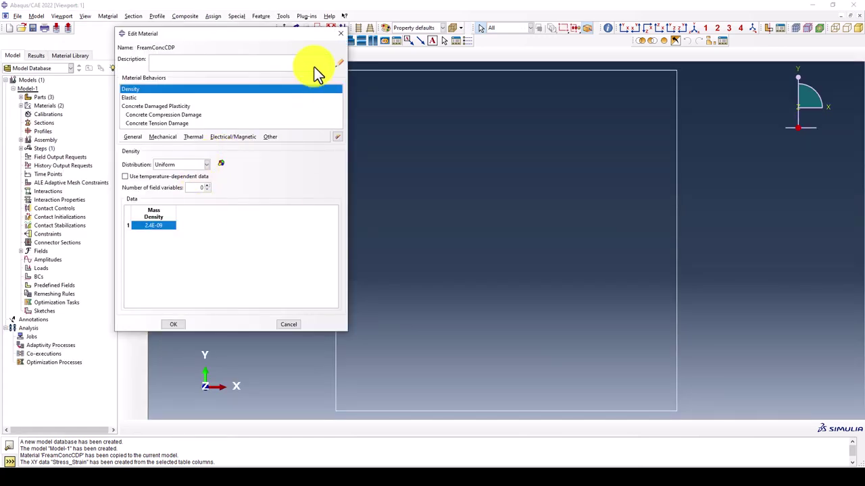
left_click(338, 36)
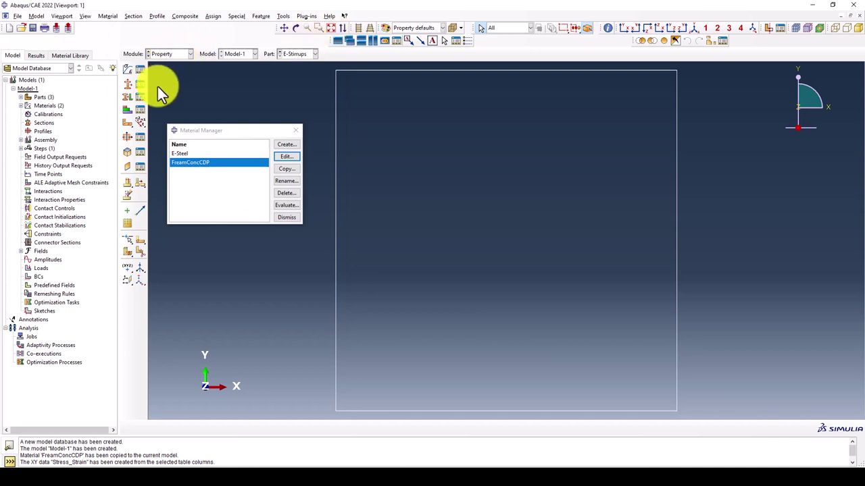
left_click(296, 130)
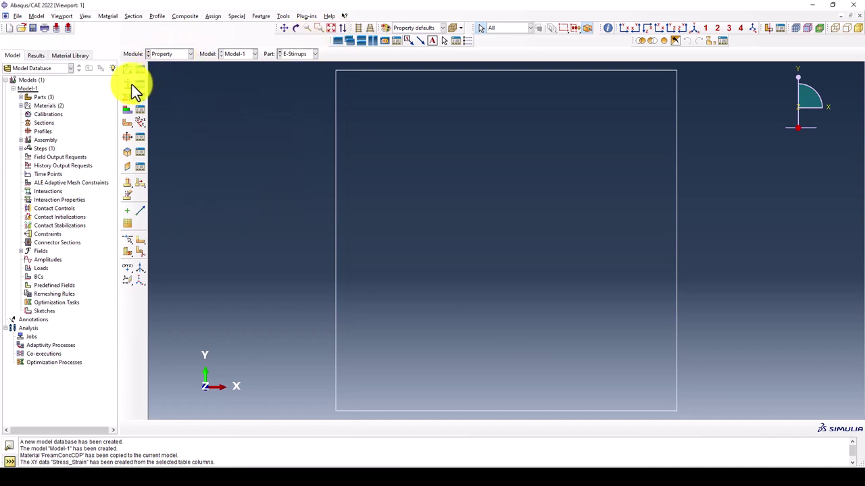
Create the solid homogeneous section 'Concrete' using the FreamConcCDP material
left_click(129, 85)
left_click_drag(177, 129, 218, 123)
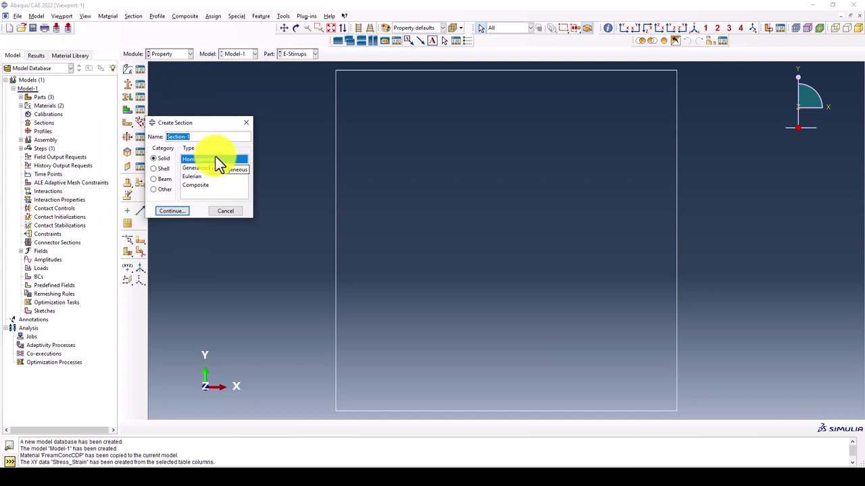
type("Conc")
type("ree")
key("BackSpace")
key("BackSpace")
key("BackSpace")
type("ete")
left_click(168, 211)
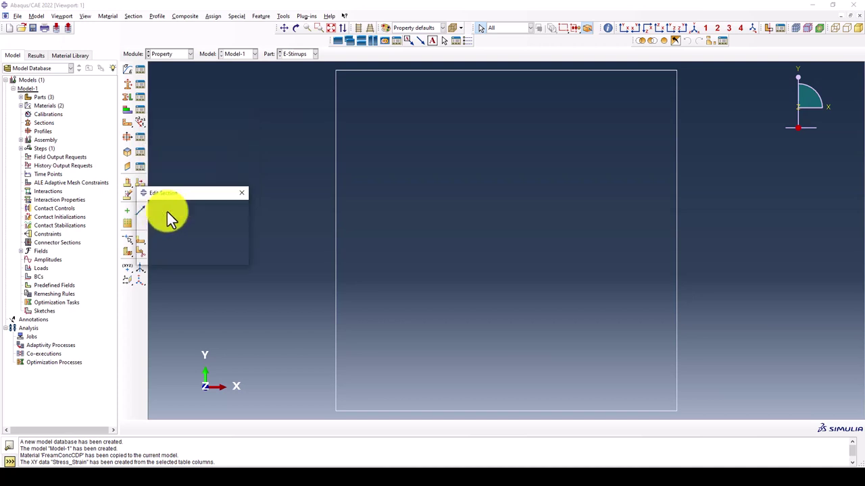
left_click(185, 230)
left_click(179, 252)
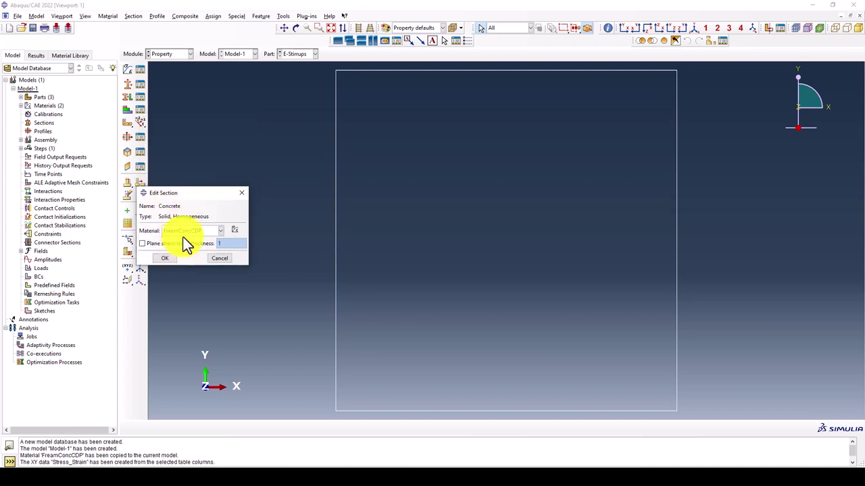
left_click(165, 258)
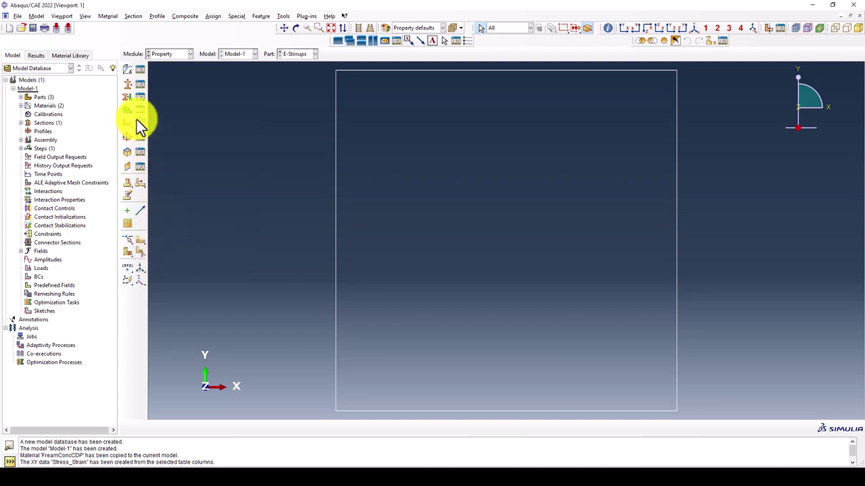
left_click(128, 84)
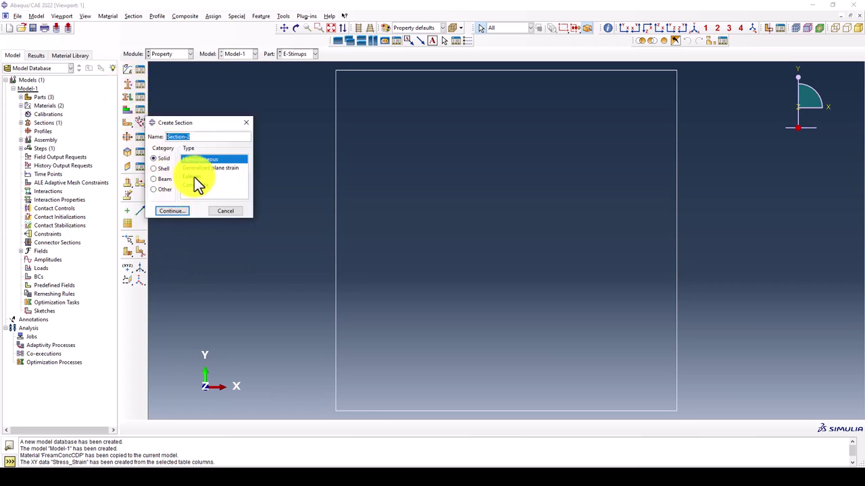
Name the new section E-Rebar, make it a Beam-type section, and continue to its beam settings
key("BackSpace")
key("BackSpace")
key("BackSpace")
key("BackSpace")
type("E-S")
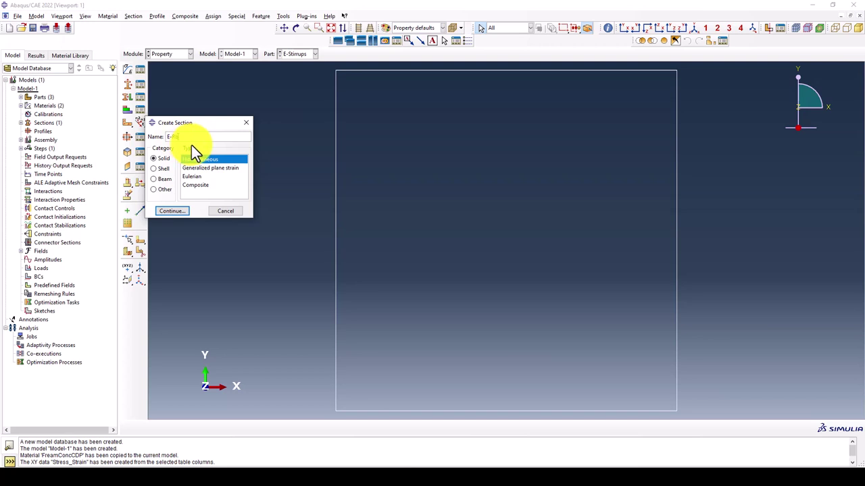
type("Rebar")
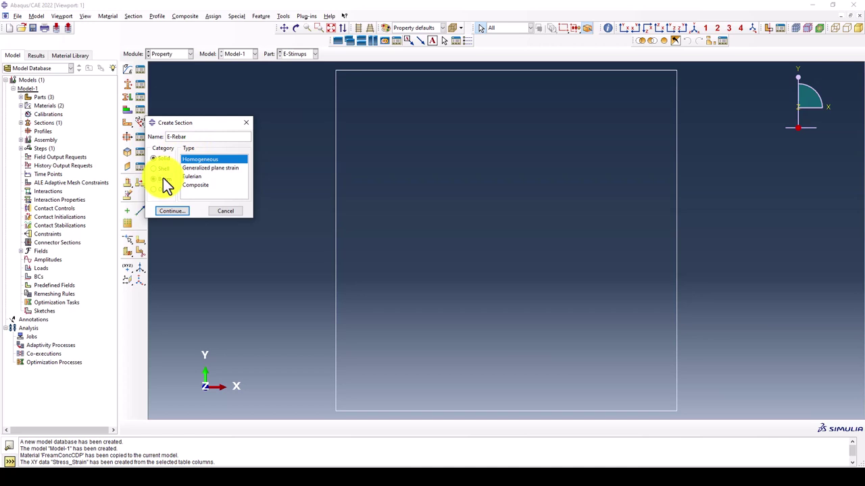
left_click(164, 179)
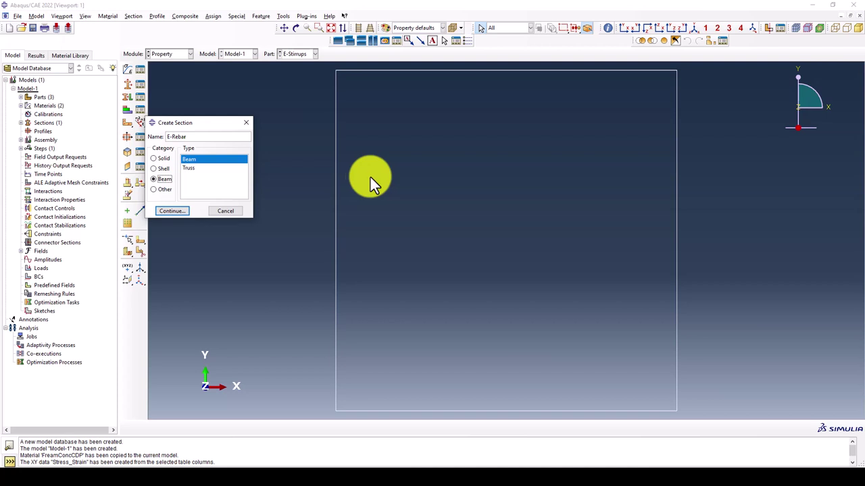
left_click(188, 168)
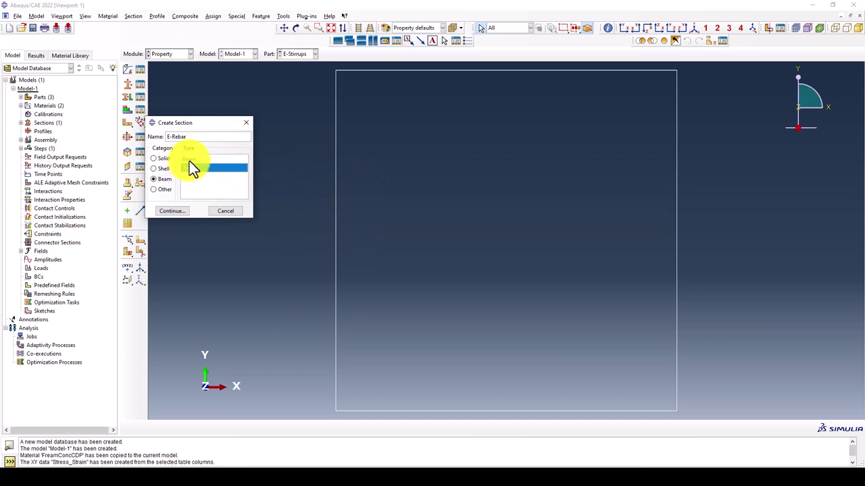
left_click(189, 160)
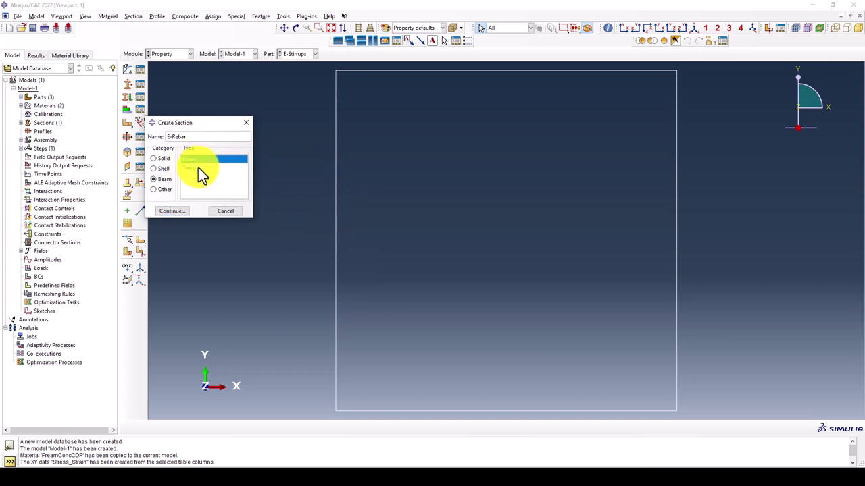
left_click(198, 167)
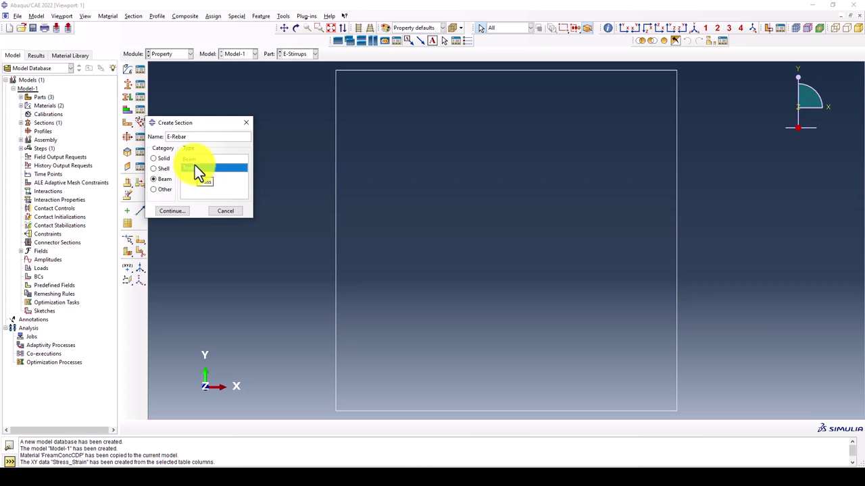
left_click(194, 161)
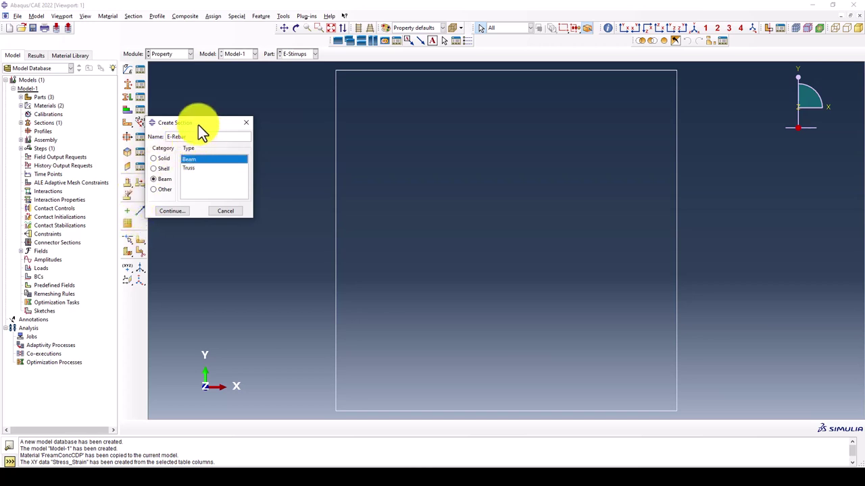
left_click_drag(198, 123, 252, 102)
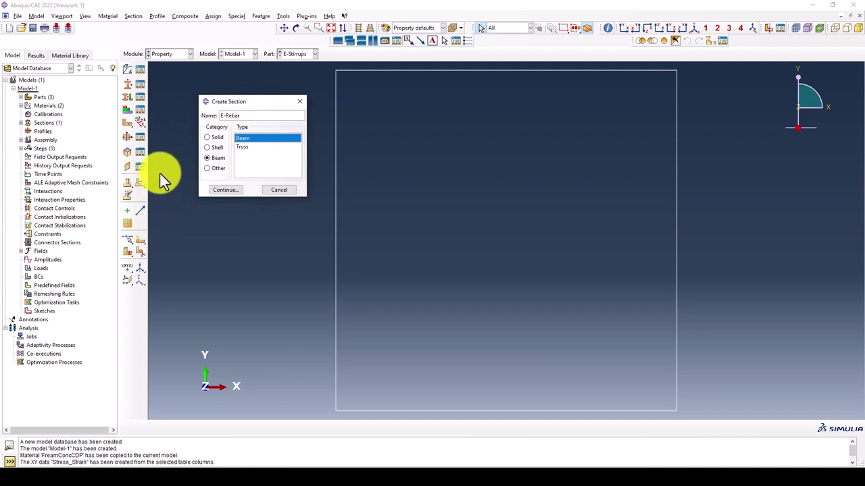
left_click_drag(251, 104, 239, 93)
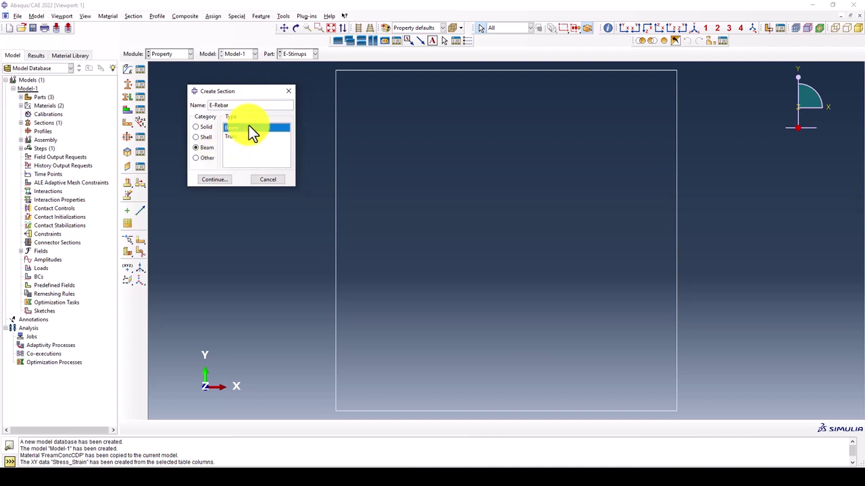
left_click(212, 179)
left_click_drag(260, 96, 300, 100)
left_click(274, 151)
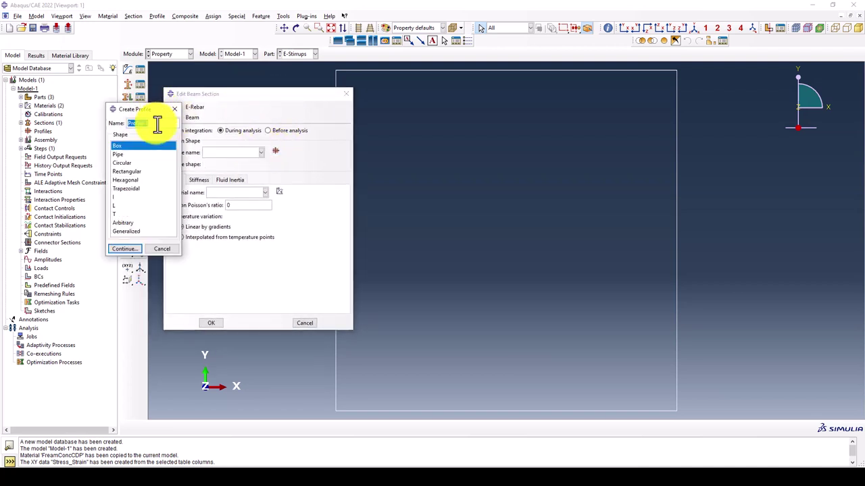
Start naming the new E-Rebar profile, then bring up the Word tutorial document
type("E")
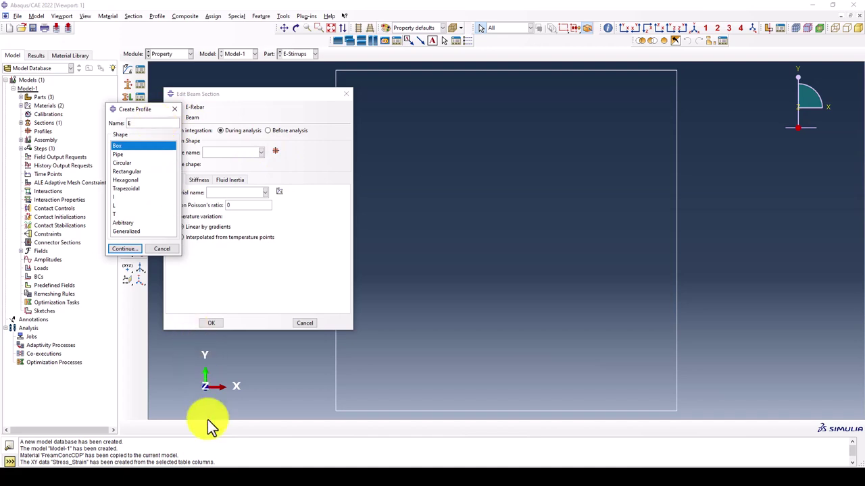
left_click(357, 446)
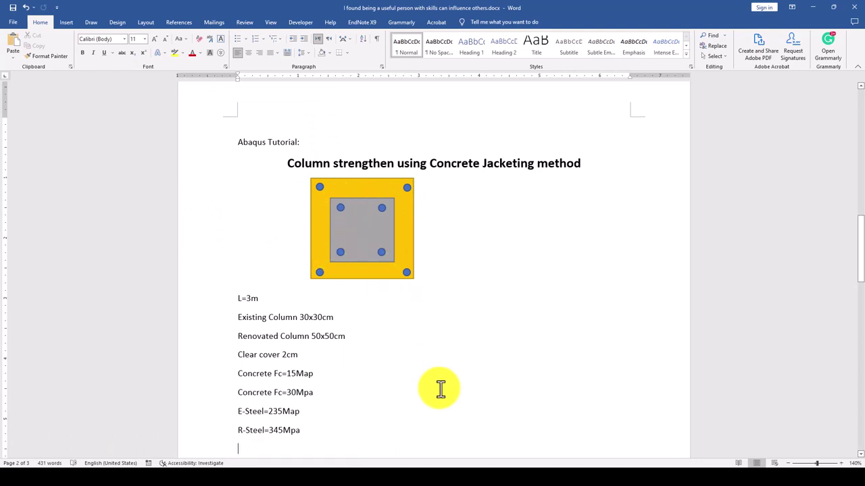
Return to Abaqus/CAE after reviewing the jacketing specifications in Word
left_click(467, 467)
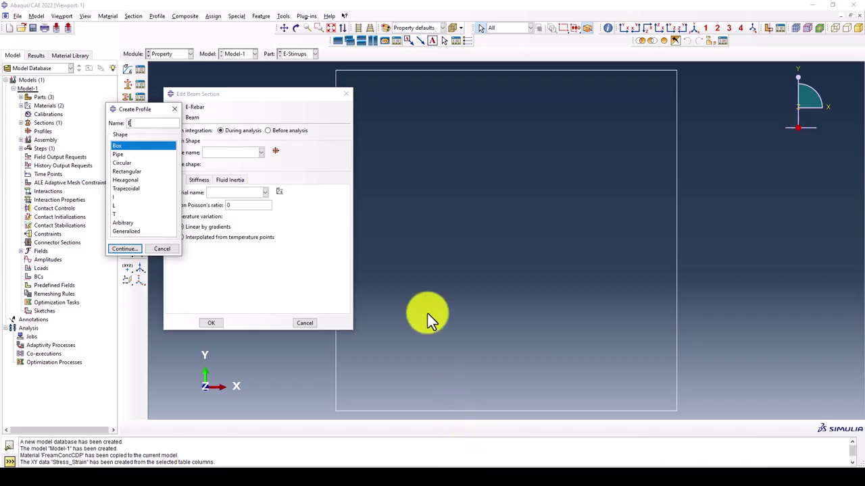
Create the circular beam profile R10 with radius 5
left_click(141, 127)
type("R10")
left_click(135, 163)
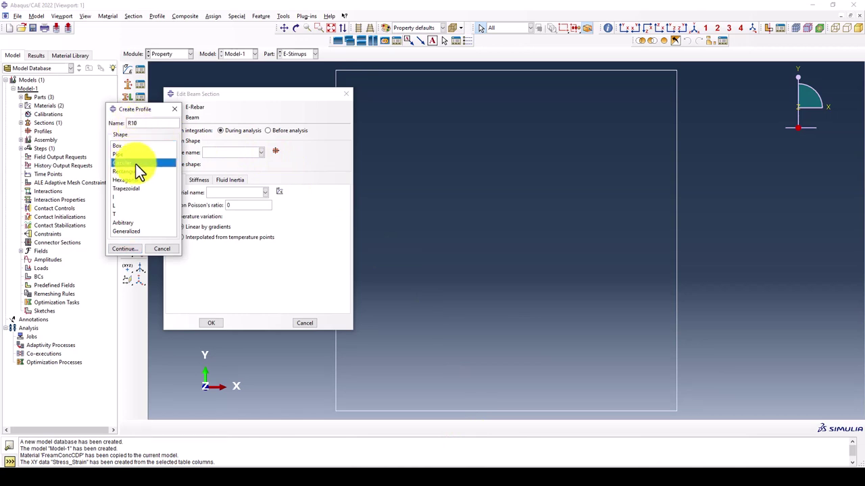
left_click(124, 248)
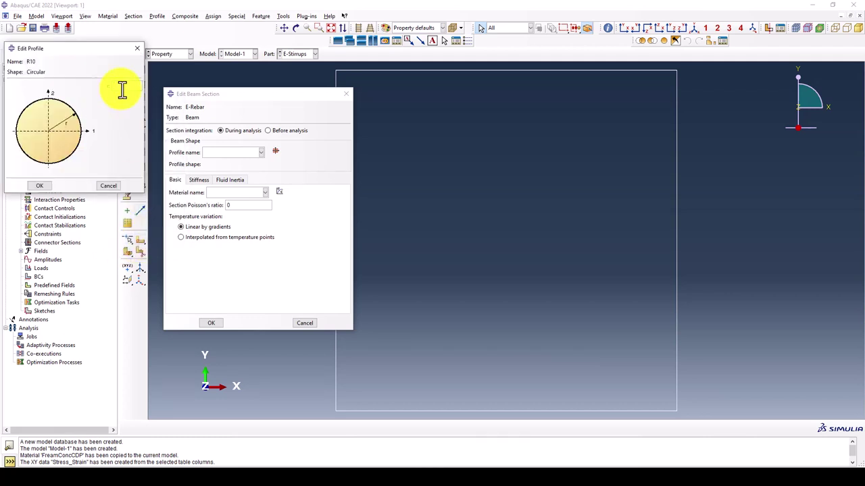
left_click(122, 87)
type("5")
left_click(54, 184)
Give E-Rebar the R10 profile and E-Steel material, then save the section
left_click(46, 181)
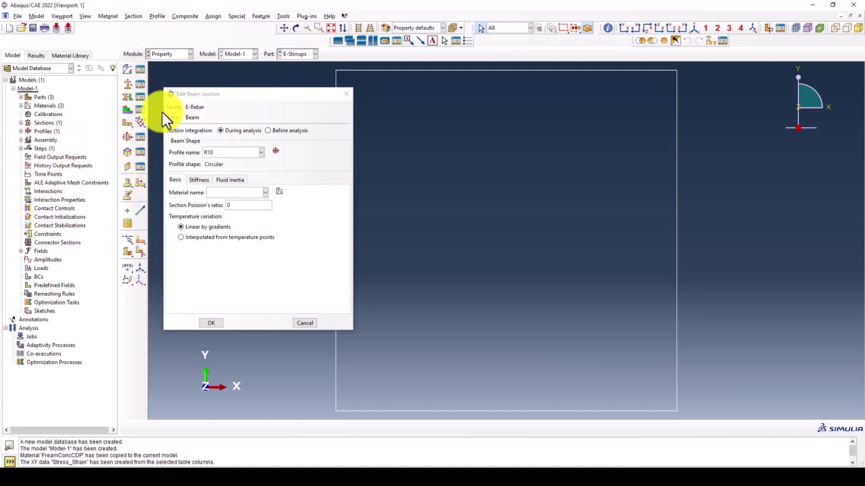
left_click(232, 152)
left_click(237, 192)
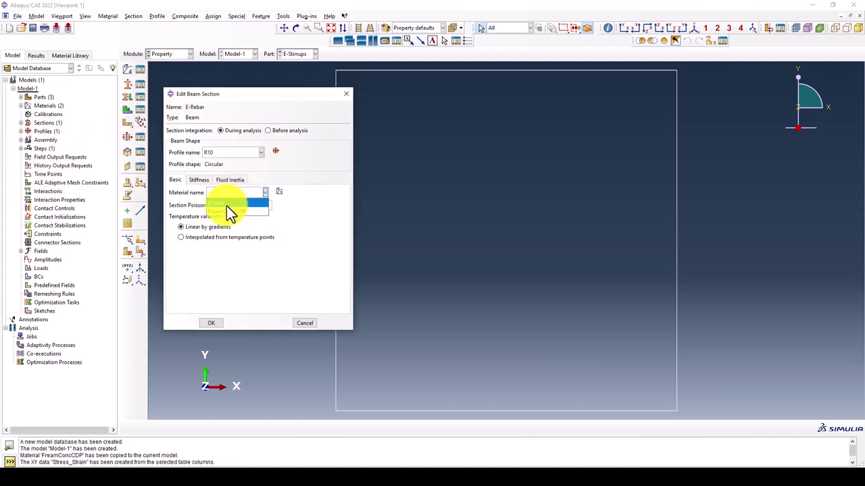
left_click(227, 204)
type("0.3")
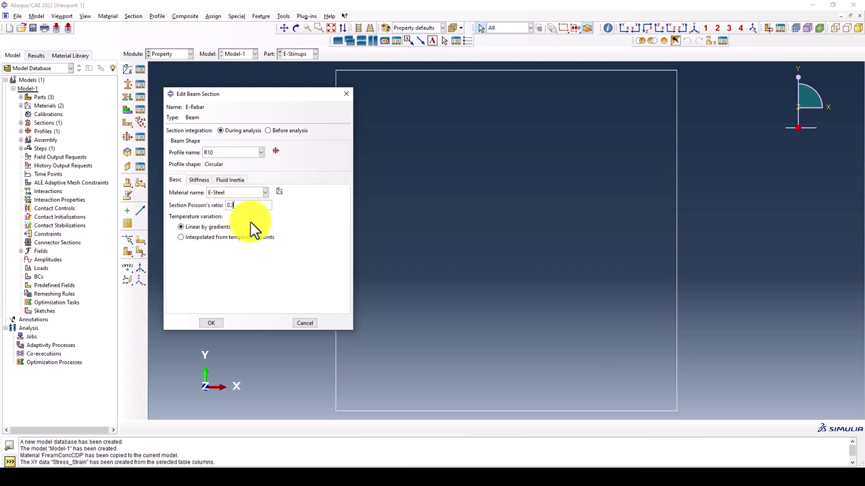
left_click(212, 323)
left_click(128, 83)
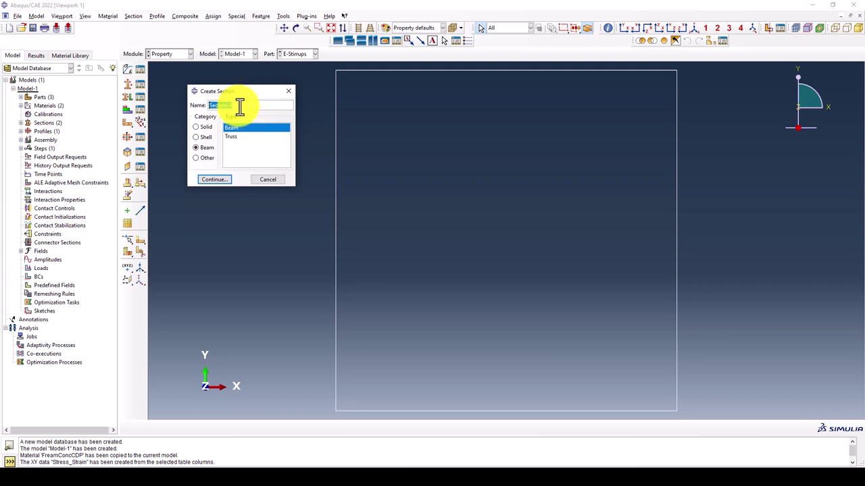
Name the new beam section ES-Bar and continue to its beam settings
left_click(238, 105)
left_click_drag(238, 106, 206, 105)
left_click(224, 179)
Create the circular beam profile R6 with radius 3
left_click(276, 151)
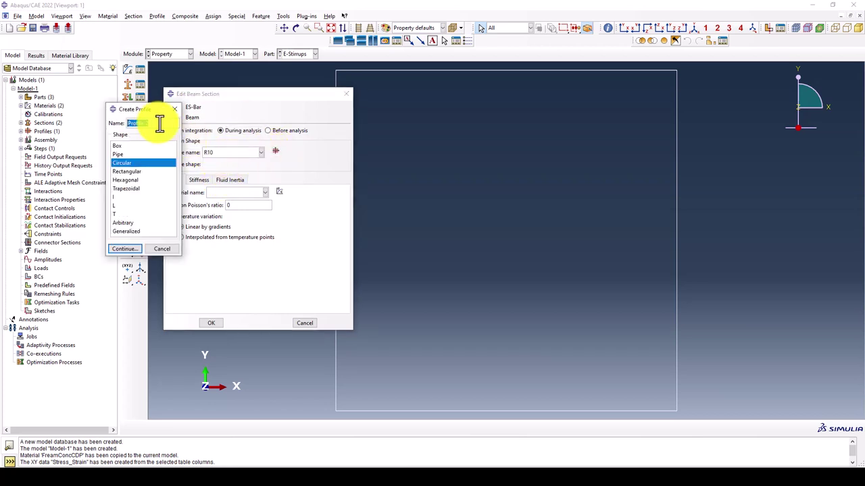
type("R")
type("6")
left_click(123, 249)
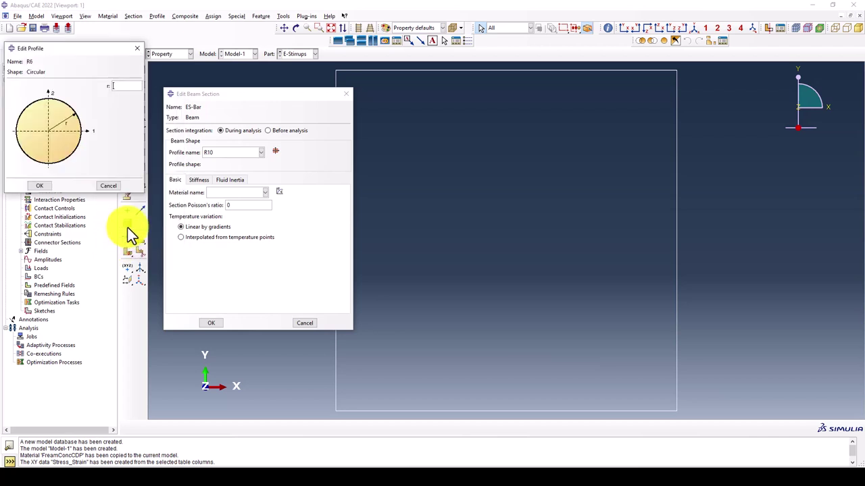
left_click(133, 87)
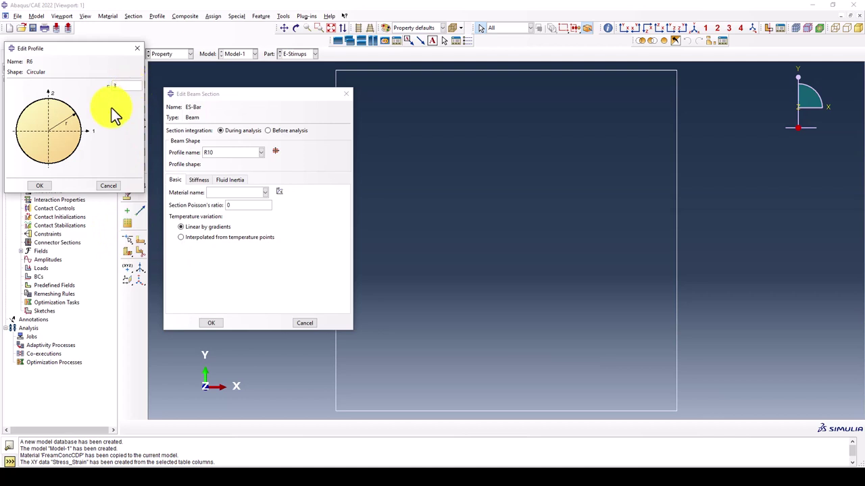
type("3")
left_click(39, 185)
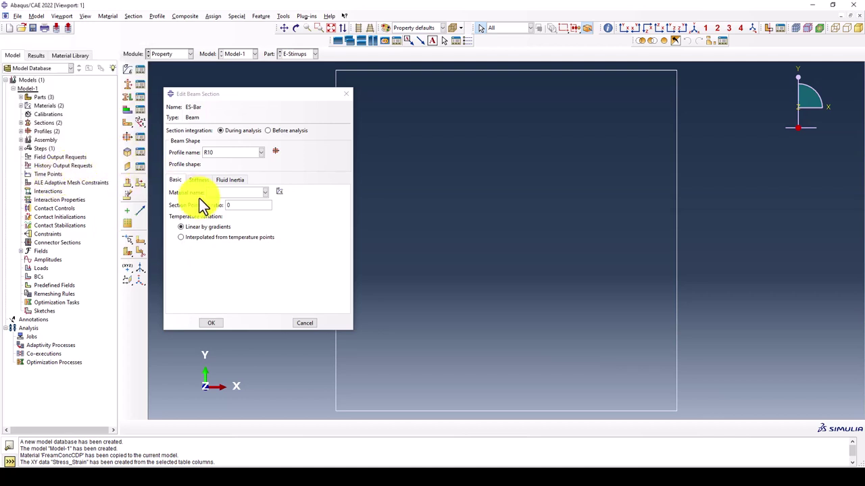
Assign E-Steel as the ES-Bar material and save the section
left_click(219, 193)
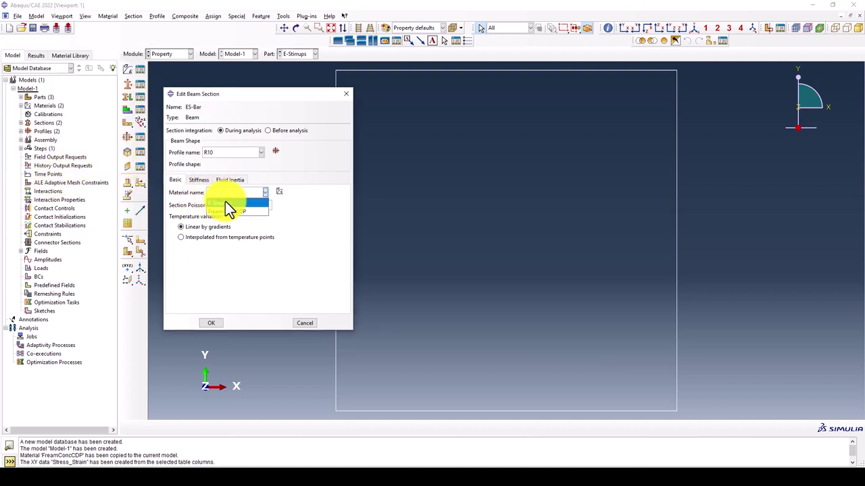
left_click(227, 203)
left_click(215, 323)
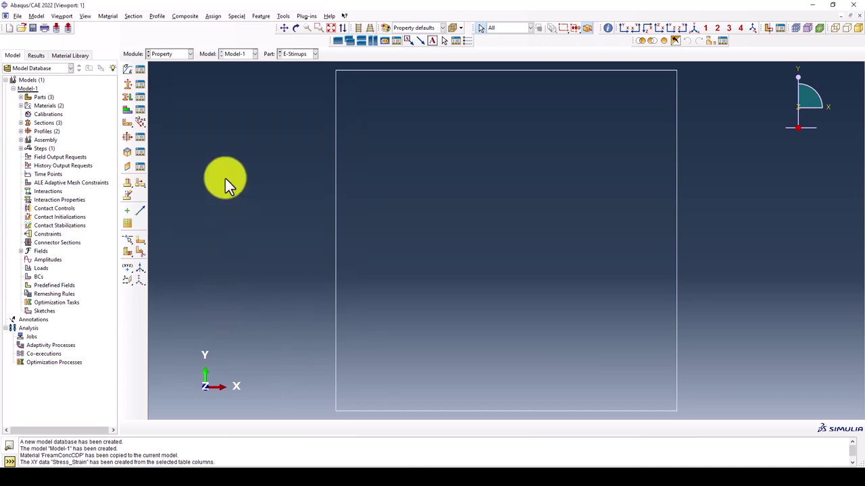
Assign the ES-Bar section to the whole stirrup outline
left_click(176, 57)
left_click(189, 70)
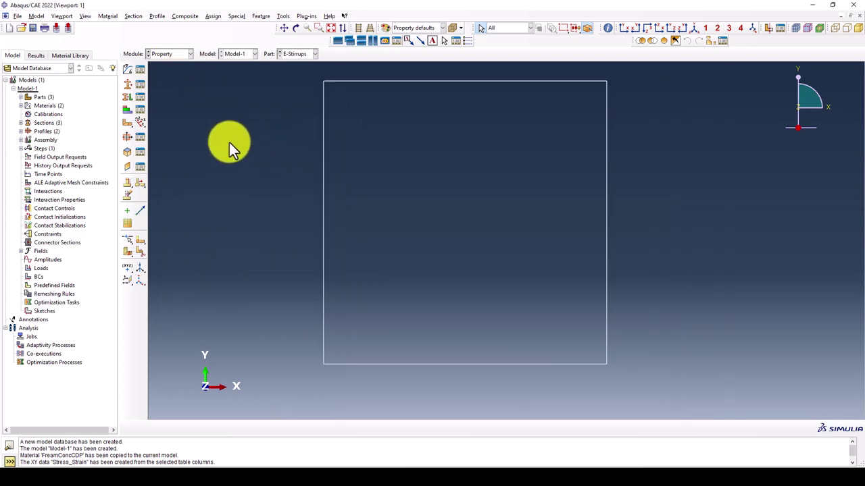
left_click(125, 98)
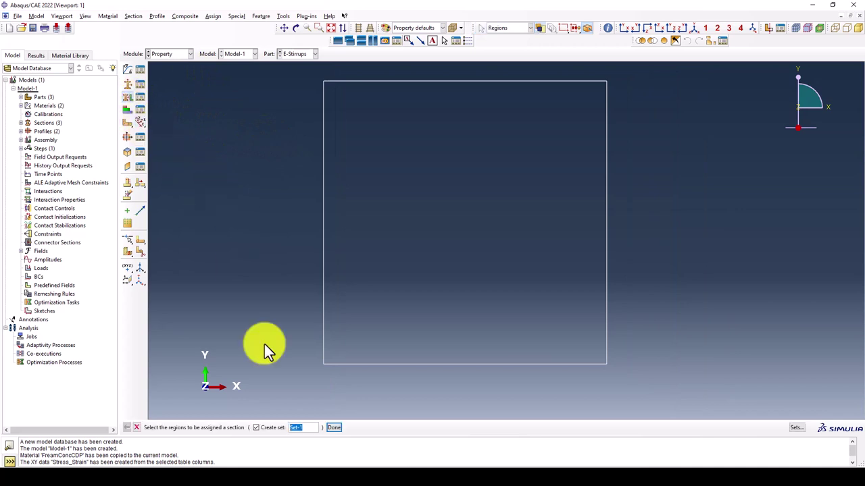
left_click(256, 427)
scroll(287, 252, "up", 1)
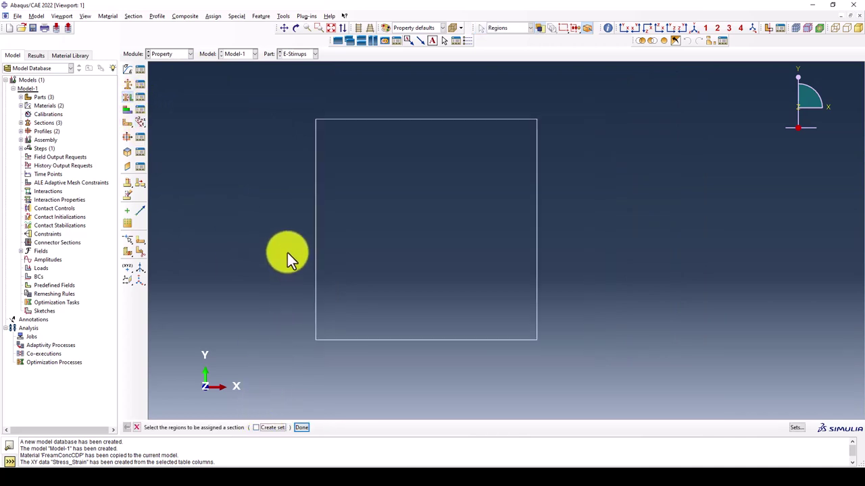
left_click_drag(275, 106, 595, 365)
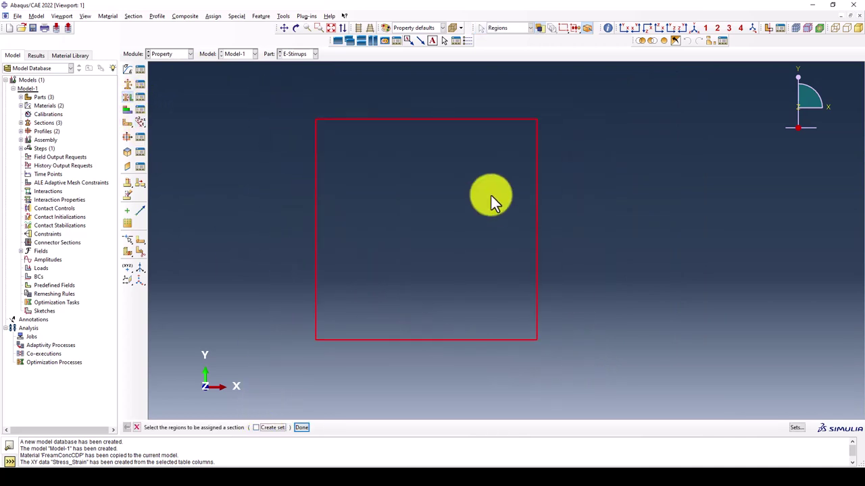
middle_click(452, 188)
left_click(89, 242)
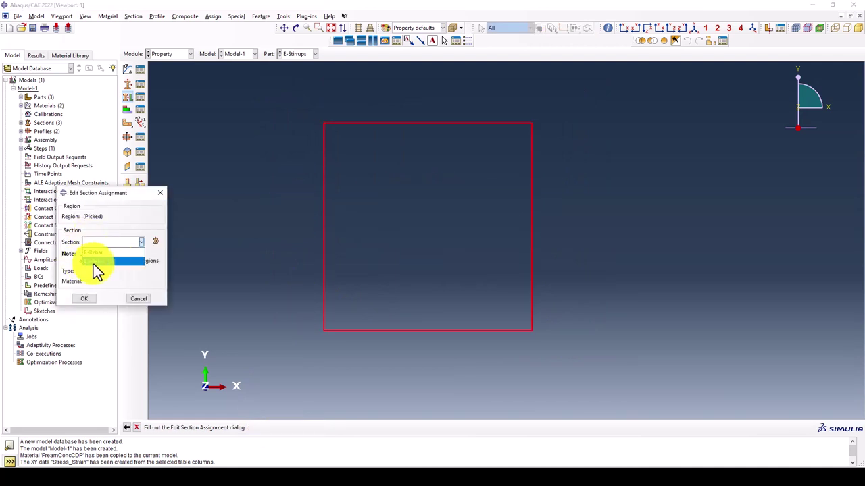
left_click(94, 263)
left_click(84, 301)
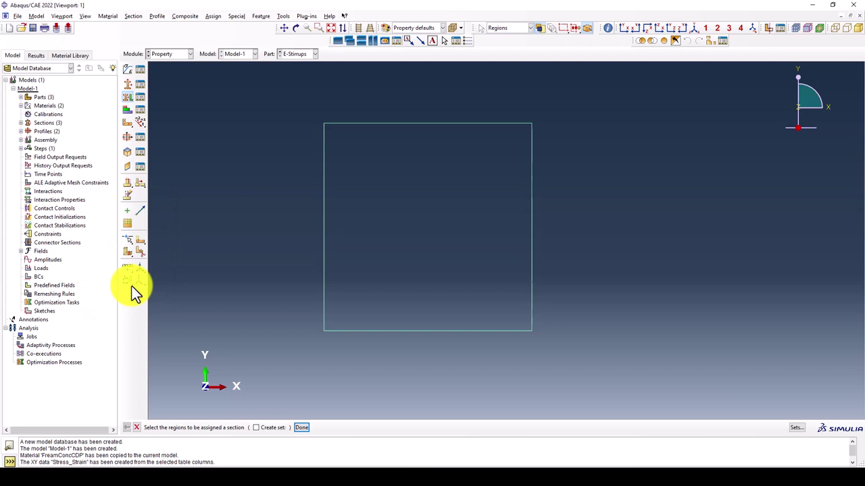
Assign the rebar section to the E-Rebar wire part
left_click(295, 57)
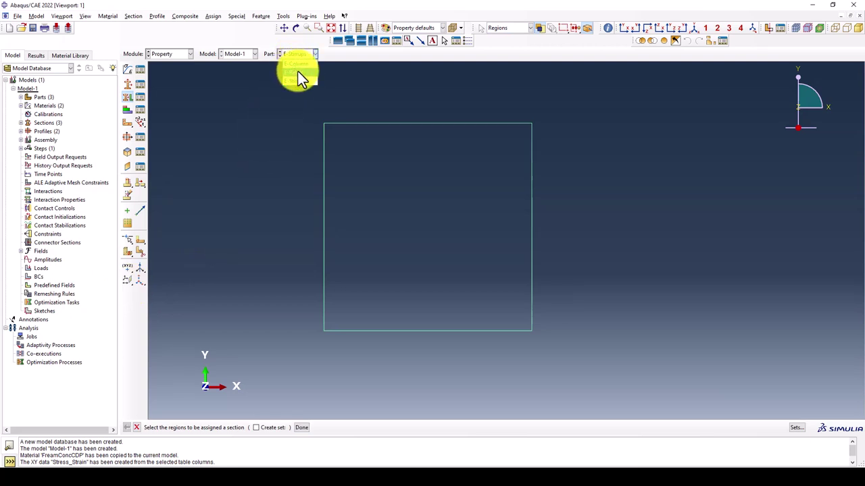
left_click(297, 72)
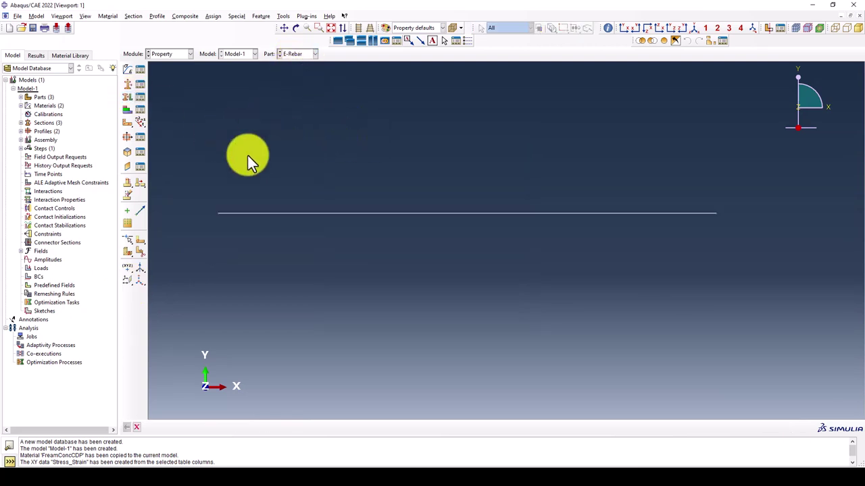
middle_click(286, 255)
left_click(112, 241)
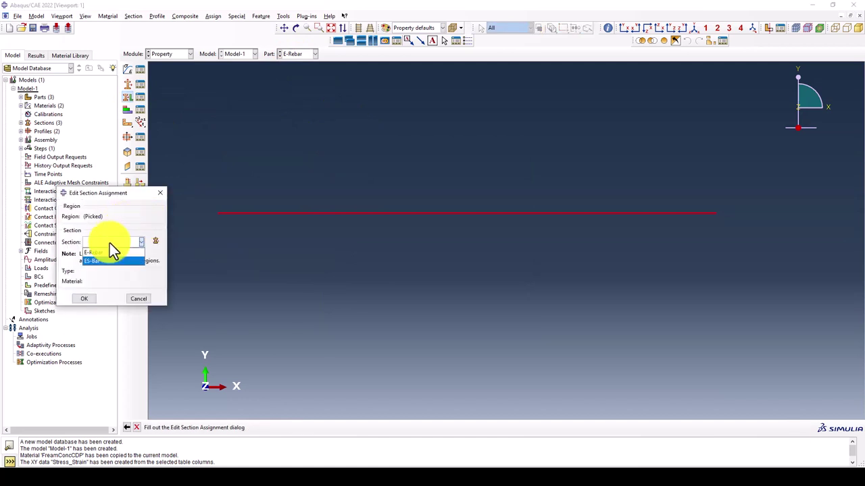
left_click(108, 251)
left_click(88, 299)
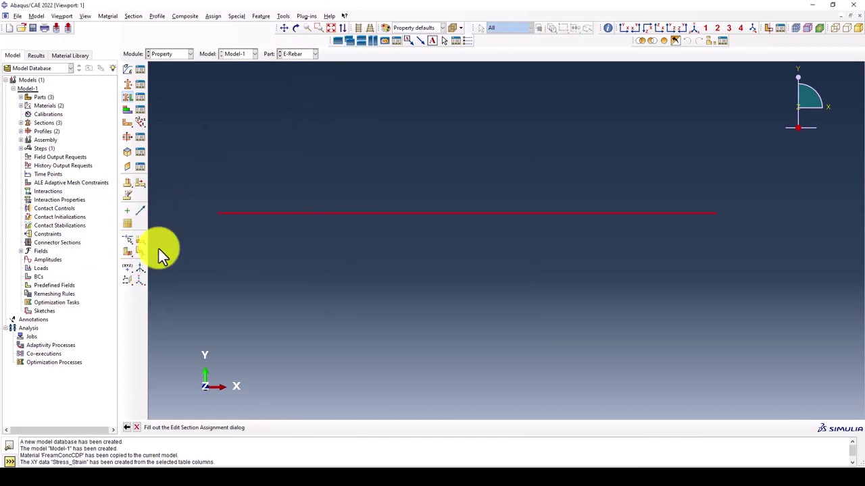
Assign a section to the E-Column solid part
left_click(295, 61)
left_click(302, 68)
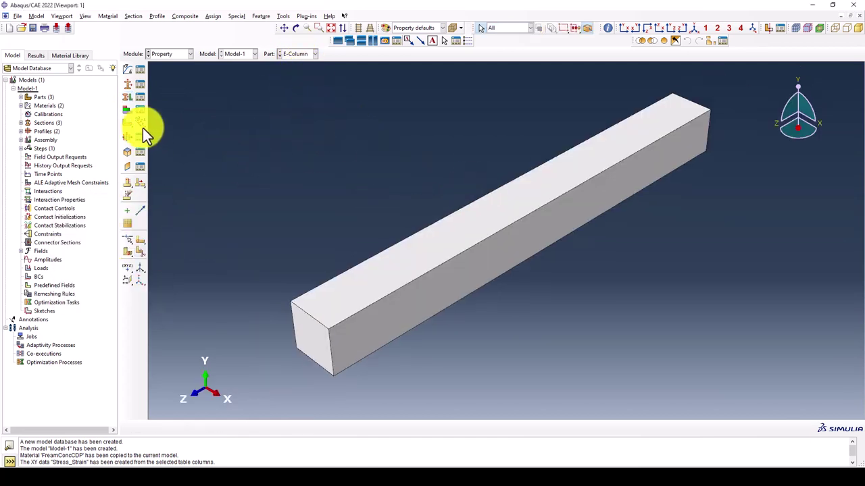
left_click(127, 97)
left_click(434, 265)
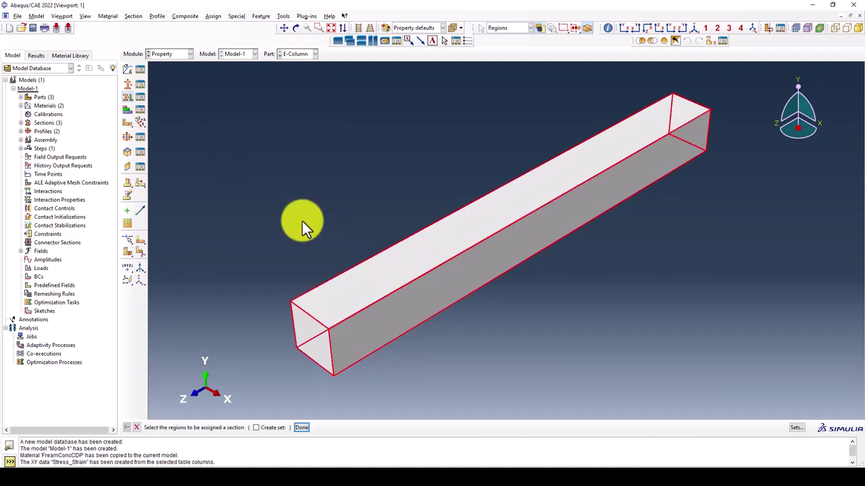
middle_click(287, 206)
left_click(84, 298)
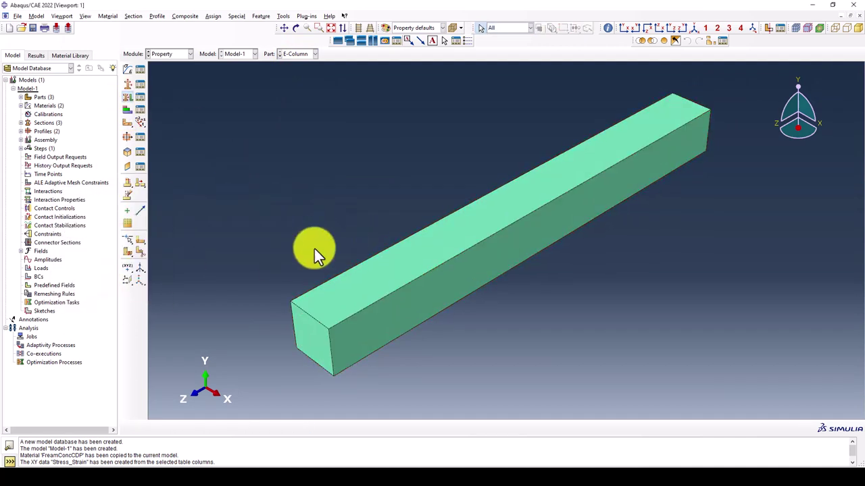
scroll(314, 249, "down", 1)
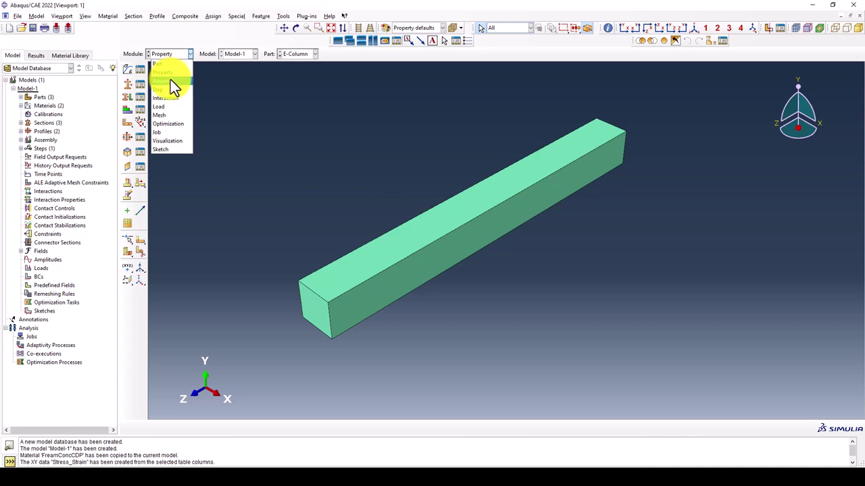
left_click(324, 71)
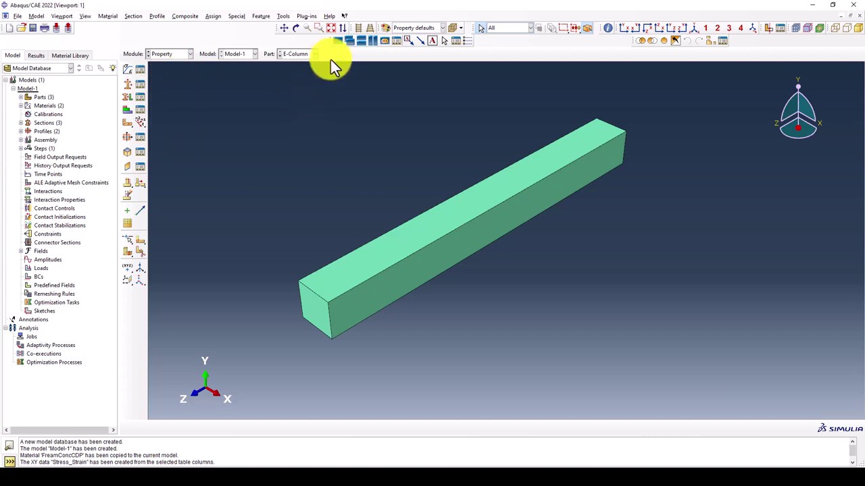
Assign a beam orientation with the default n1 direction to the E-Rebar line
left_click(301, 71)
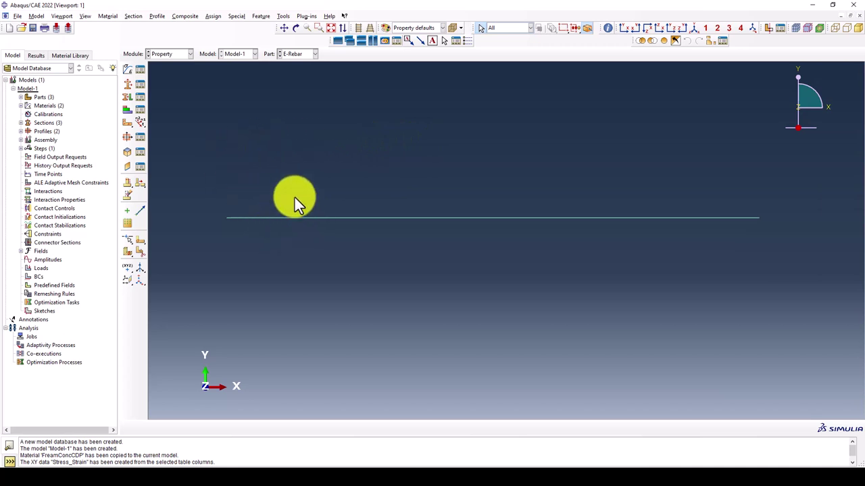
left_click(141, 123)
left_click_drag(388, 246, 339, 165)
middle_click(338, 164)
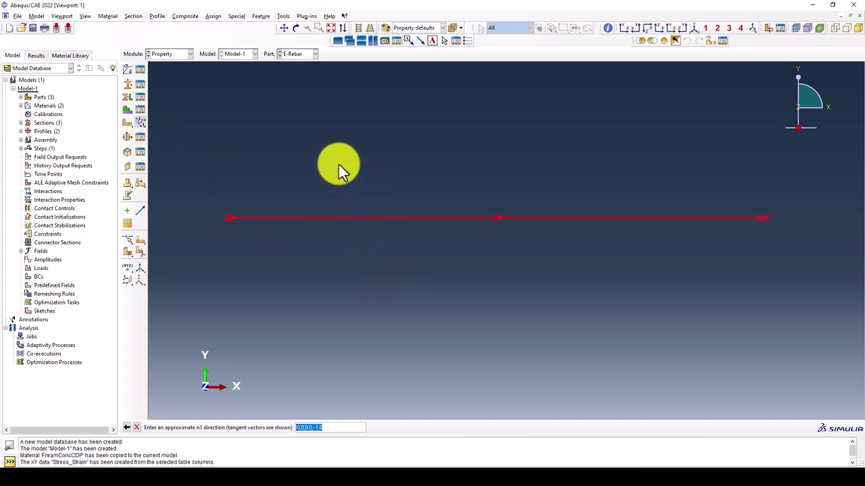
middle_click(314, 271)
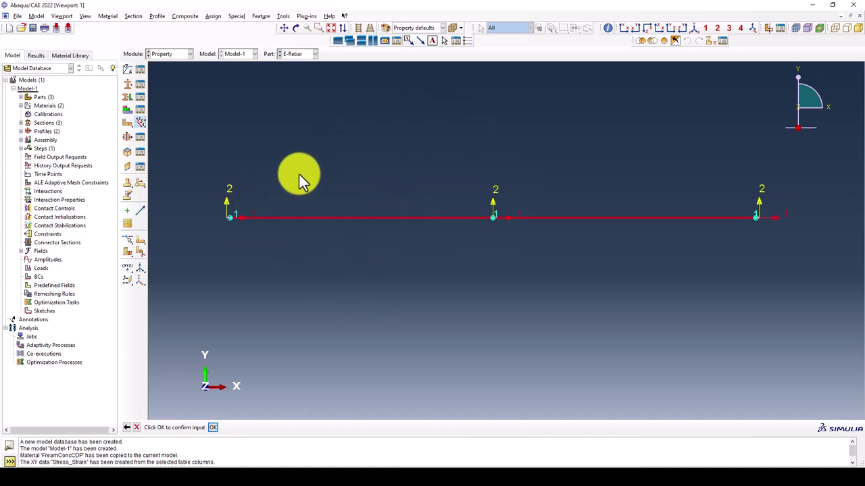
left_click(213, 427)
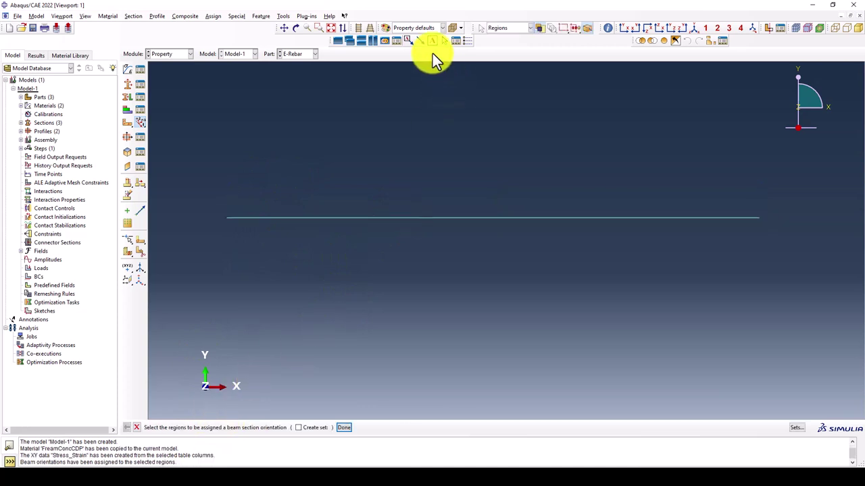
Assign a beam orientation with the default n1 direction to the whole E-Stirrups square
left_click(304, 54)
left_click(299, 80)
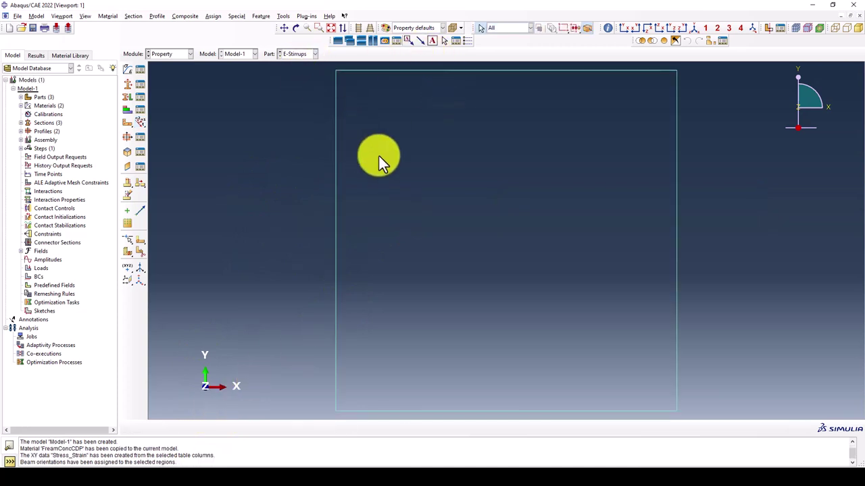
left_click_drag(642, 84, 310, 382)
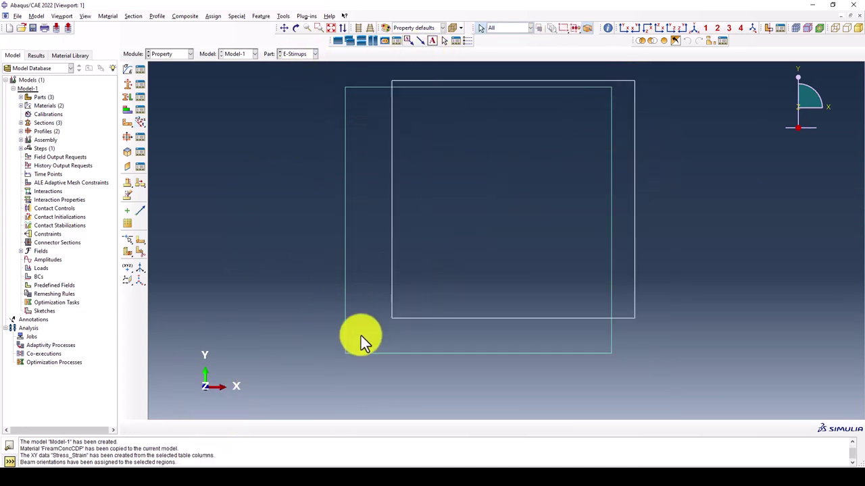
left_click(141, 123)
key("Return")
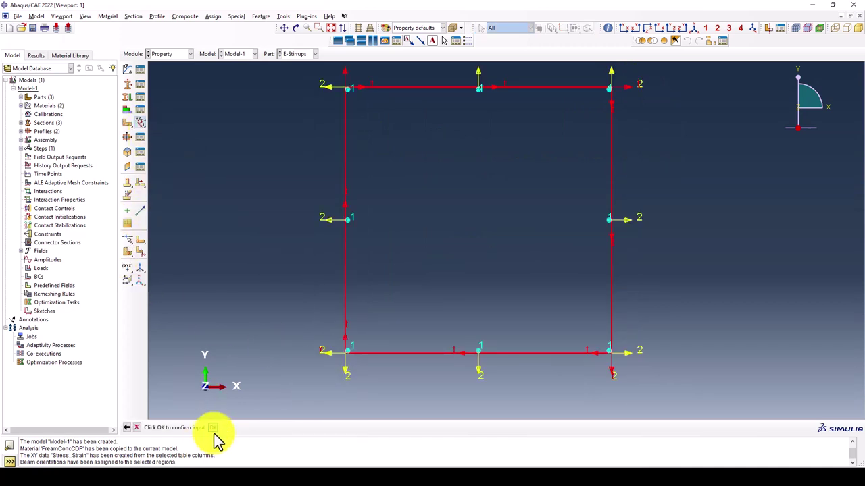
left_click(213, 428)
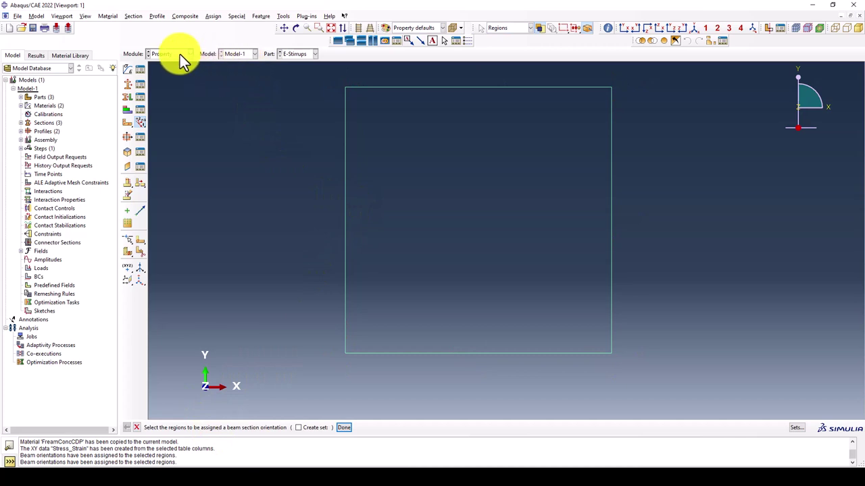
left_click(85, 17)
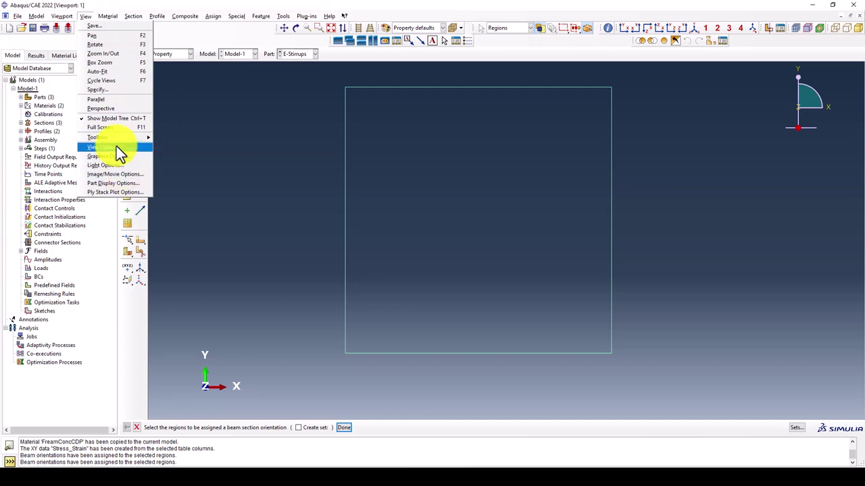
Turn on Render beam profiles so the stirrups appear as thick beams
left_click(114, 183)
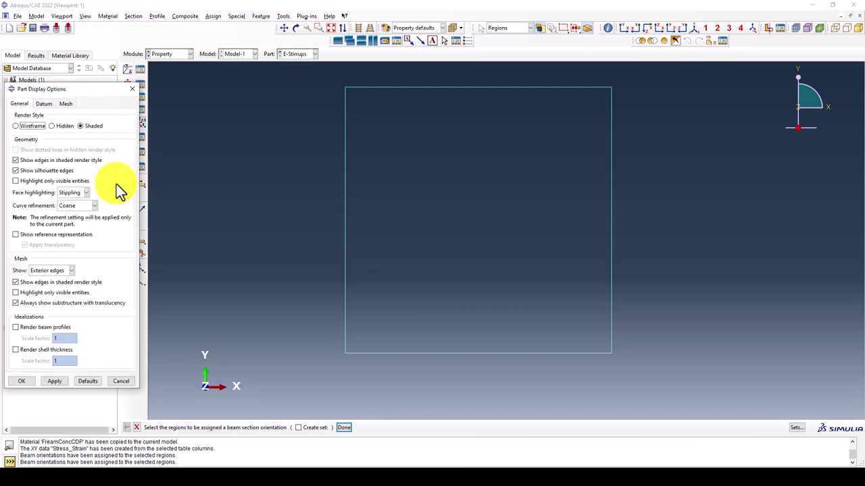
left_click_drag(85, 89, 183, 57)
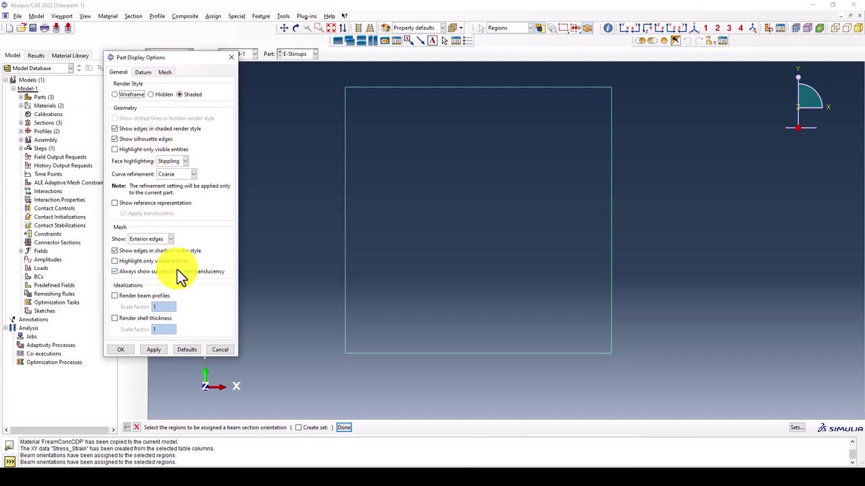
left_click(137, 297)
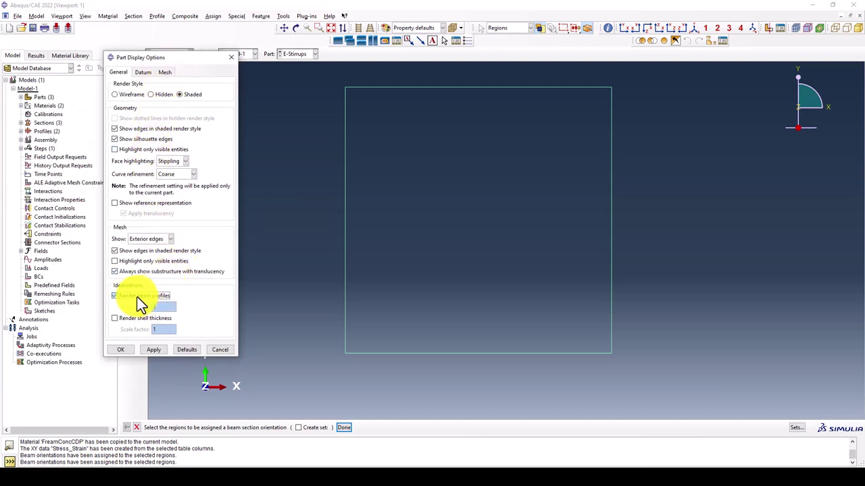
left_click(162, 350)
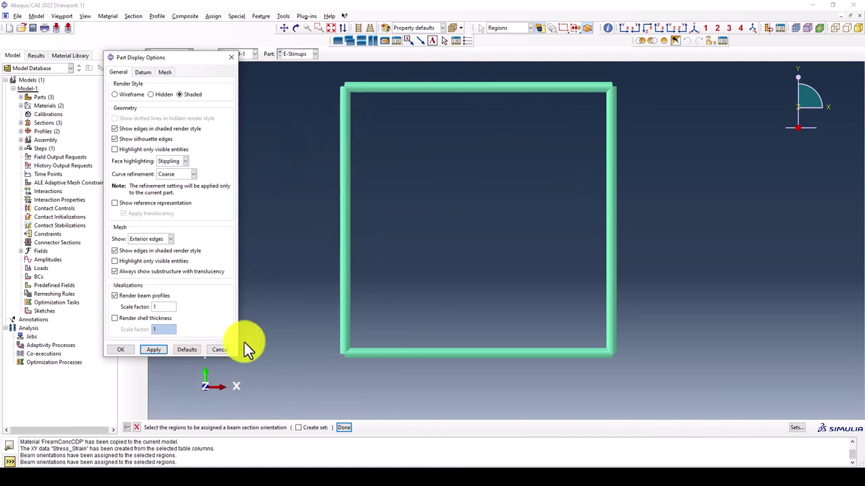
Restore the default thin-line part display and switch to the Assembly module
left_click(175, 350)
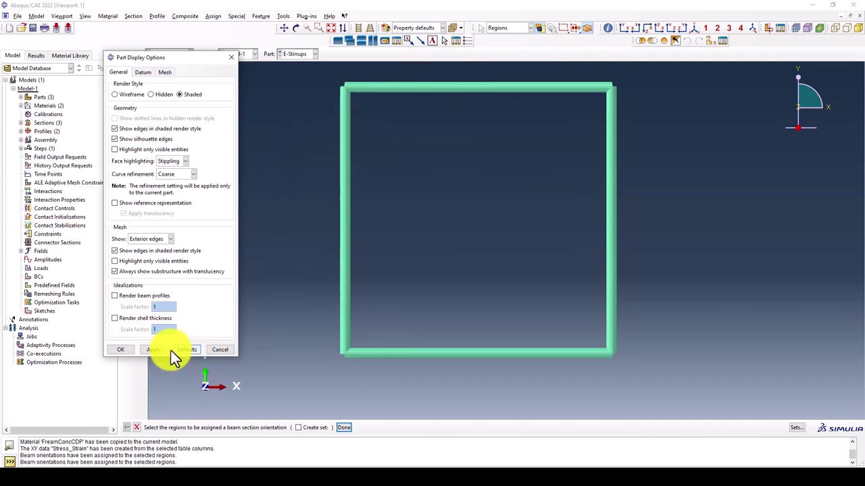
left_click(143, 349)
left_click(129, 349)
left_click(191, 54)
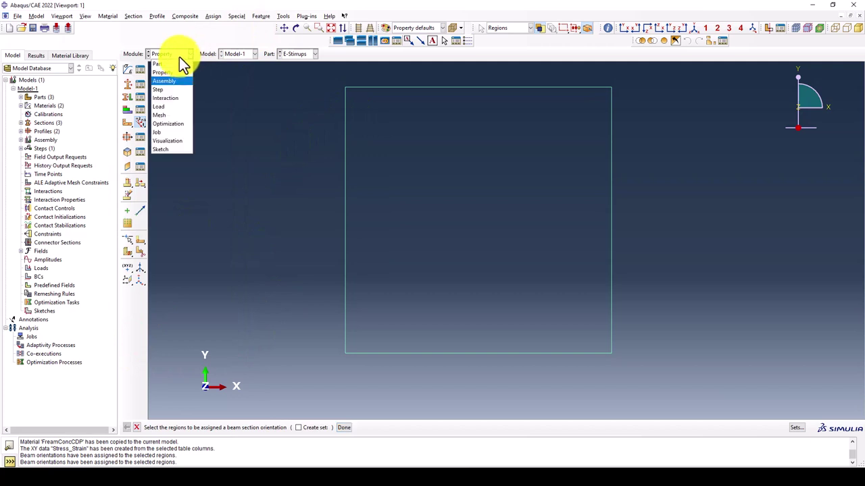
left_click(169, 81)
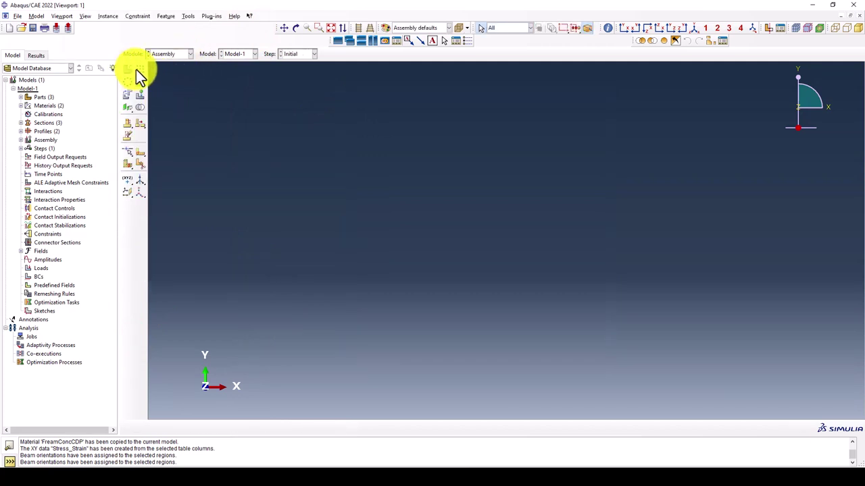
Create instances of E-Column, E-Stirrups and E-Rebar, then close the Create Instance dialog
left_click(128, 69)
left_click(135, 145)
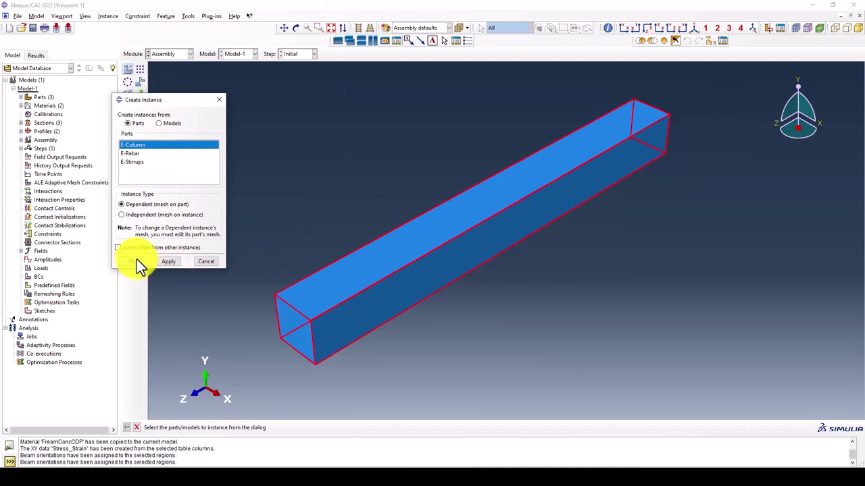
left_click(163, 262)
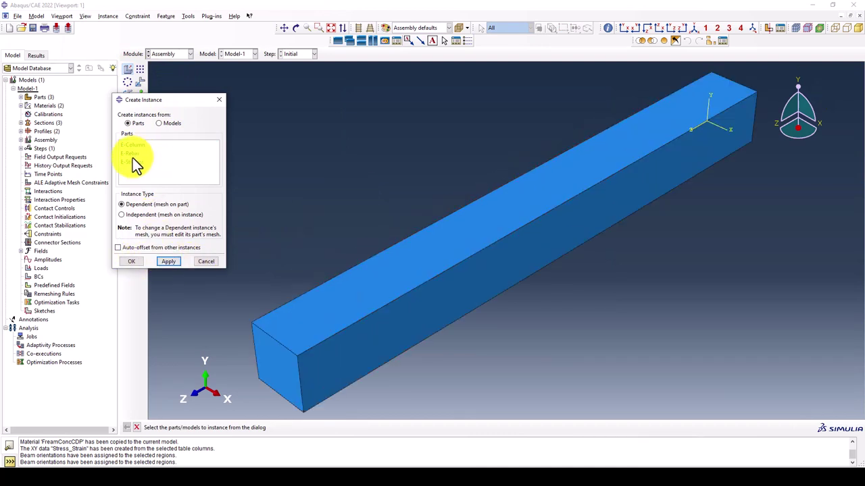
left_click(132, 162)
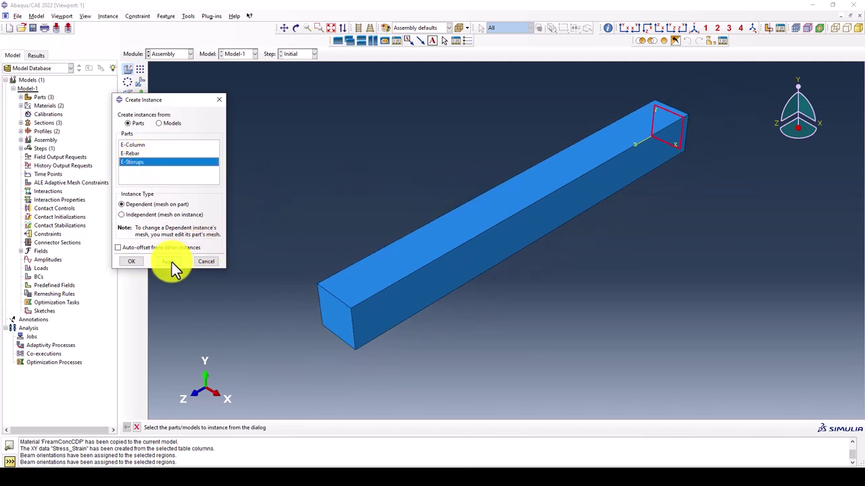
left_click(172, 262)
left_click(134, 153)
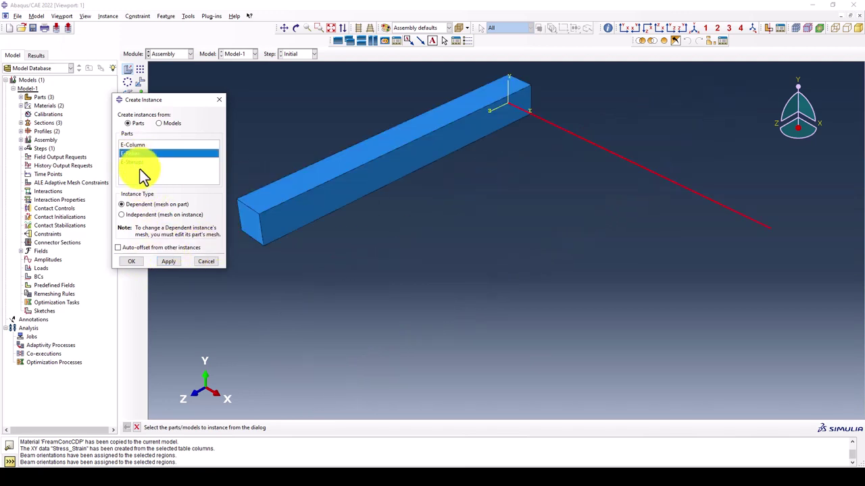
left_click(167, 263)
left_click(218, 262)
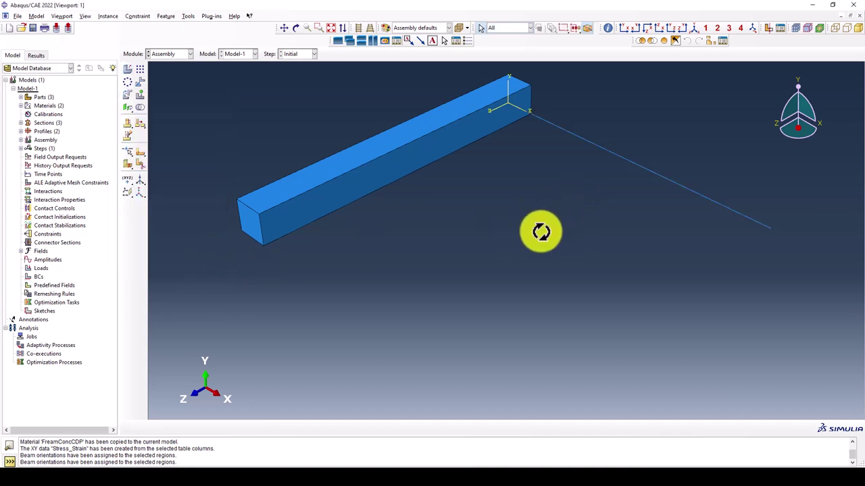
Orbit and zoom to the column end, then reset to an isometric view
left_click_drag(570, 223, 369, 293, "ctrl+alt")
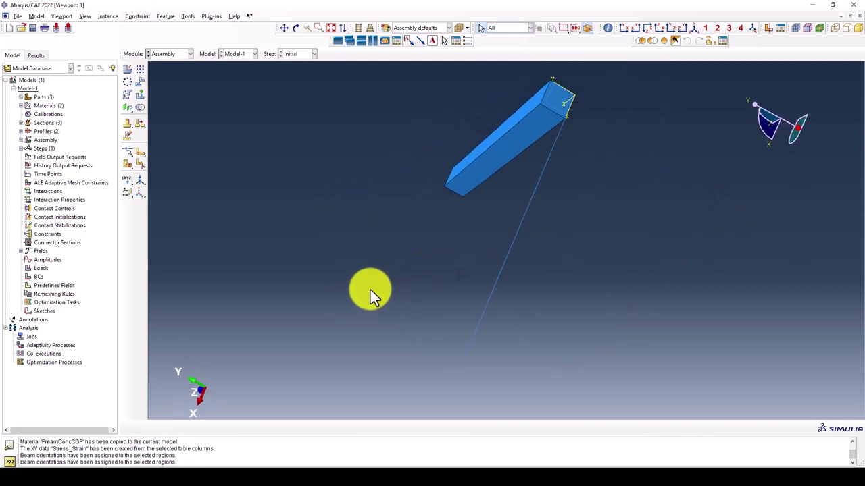
scroll(555, 149, "up", 3)
mouse_move(555, 149)
left_mouse_down("ctrl+alt")
mouse_move(515, 162)
mouse_move(490, 195)
left_mouse_up("ctrl+alt")
scroll(506, 172, "up", 2)
scroll(501, 180, "up", 2)
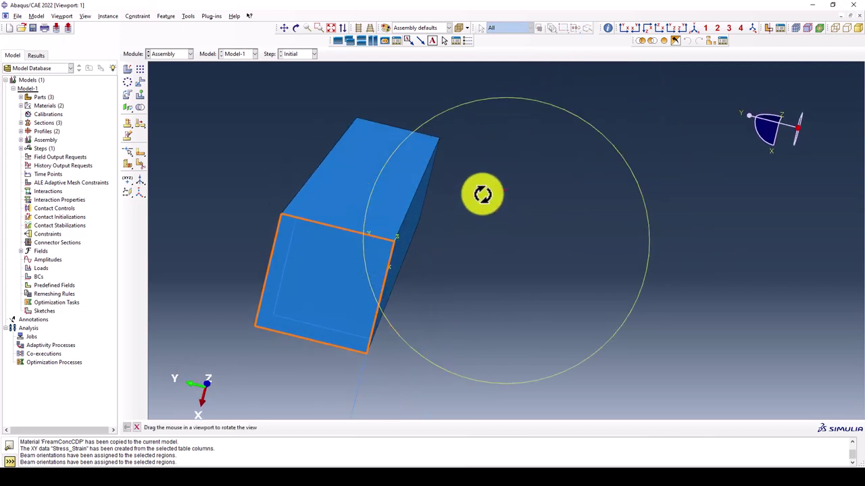
left_click_drag(422, 232, 450, 212, "ctrl+alt")
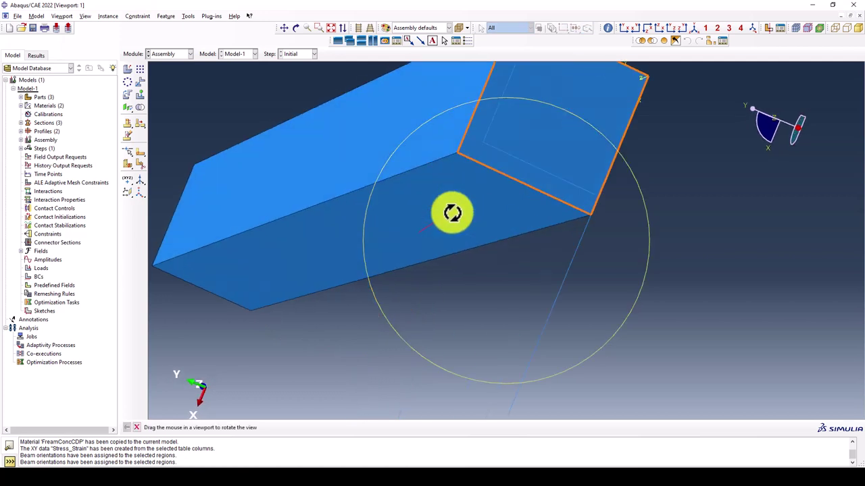
left_click(474, 271)
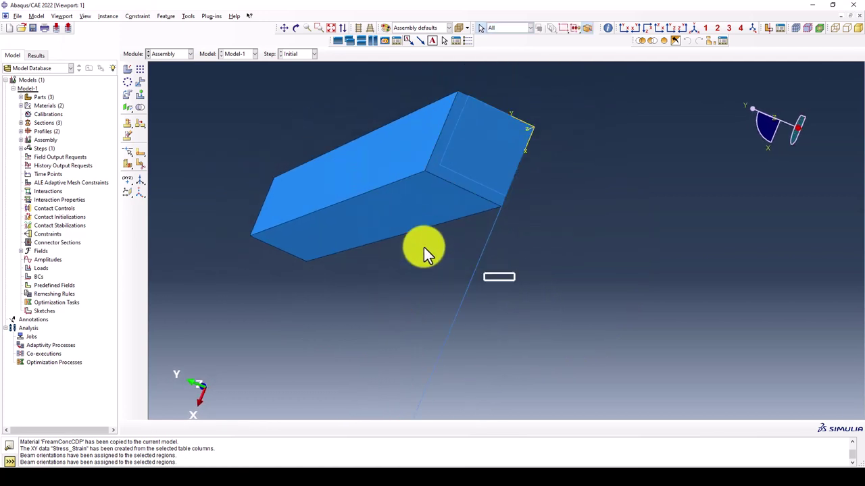
left_click(126, 95)
scroll(388, 154, "down", 2)
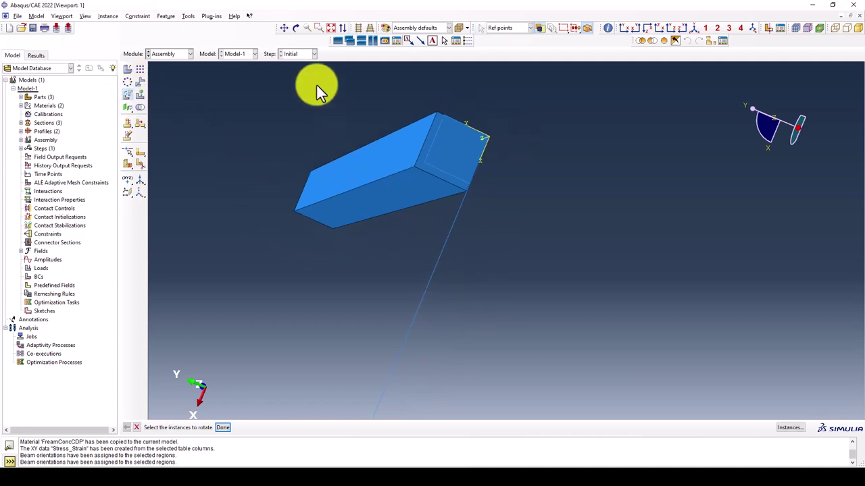
left_click(694, 27)
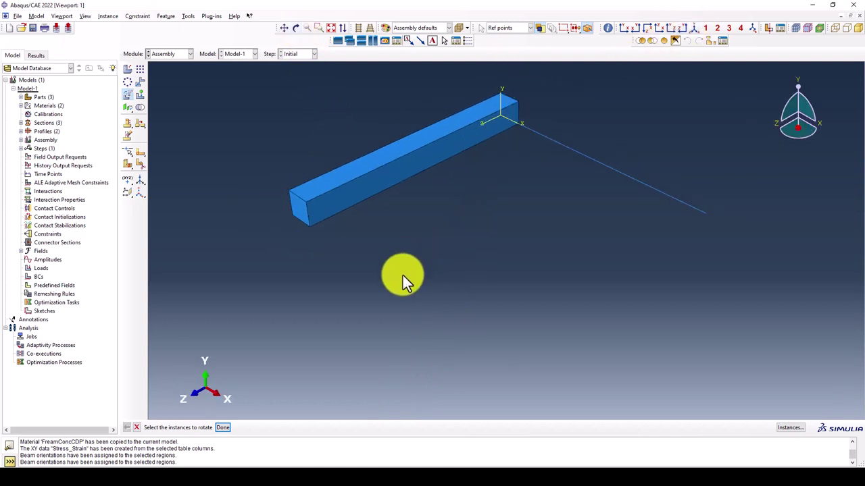
key("Escape")
Rotate the rebar instance 90 degrees about the axis from (0,1,0) to (0,0,0)
left_click(593, 159)
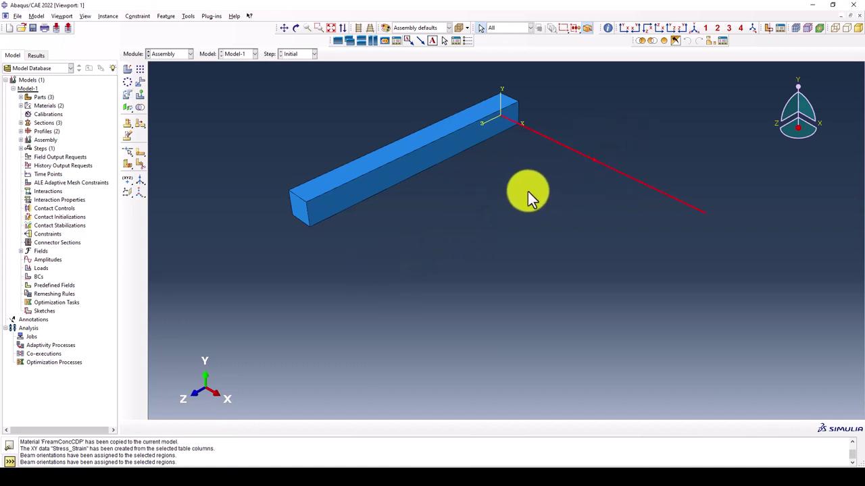
left_click(124, 98)
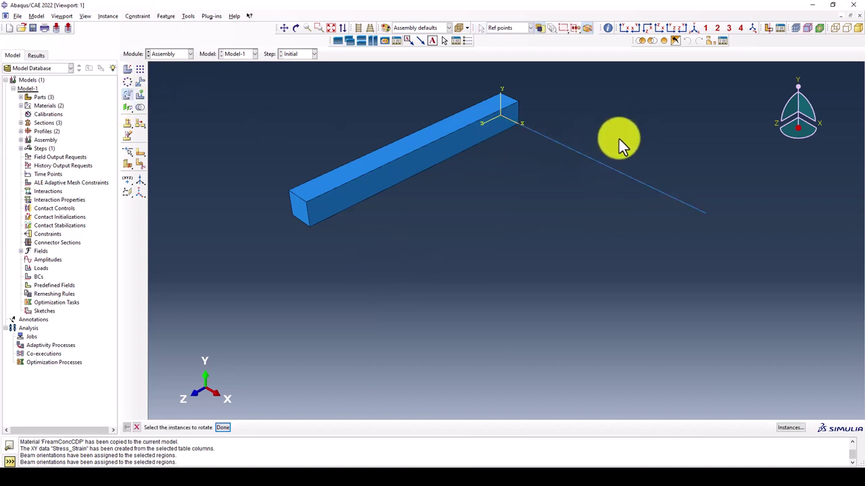
left_click(594, 159)
middle_click(531, 212)
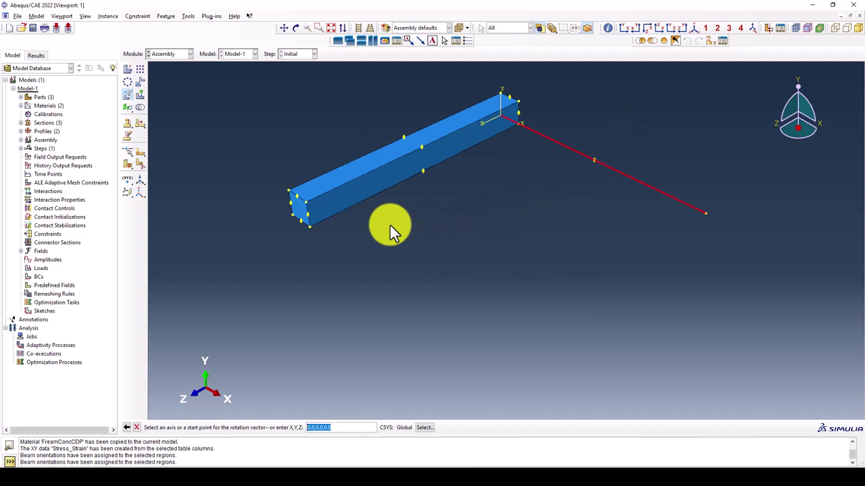
type("0")
key("Return")
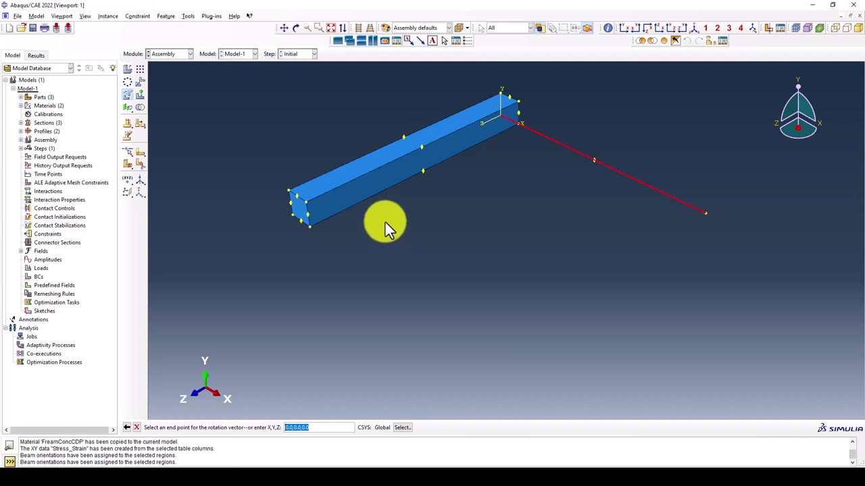
key("Return")
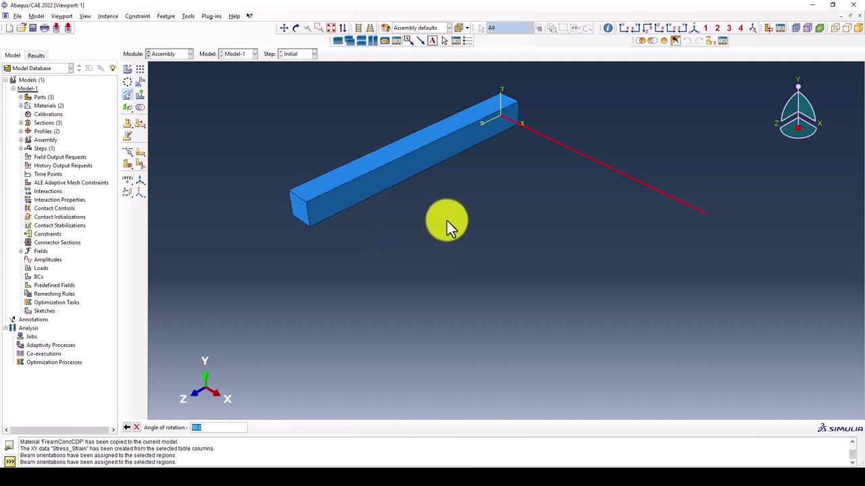
key("Return")
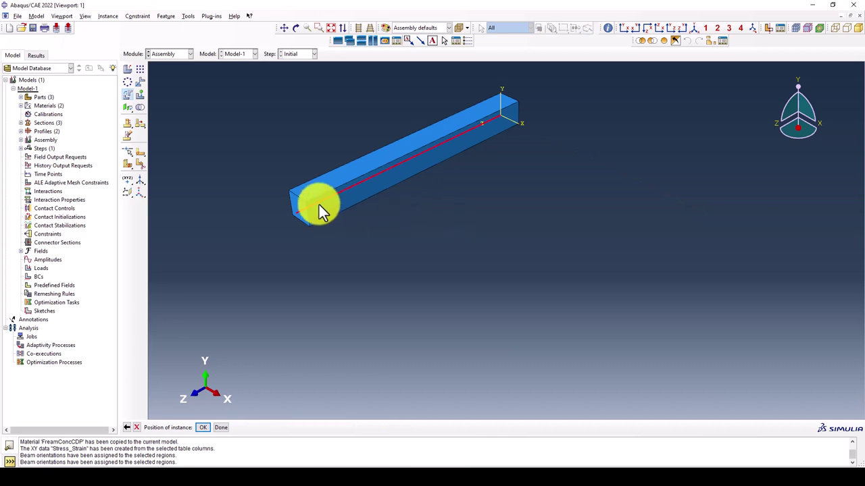
left_click(203, 427)
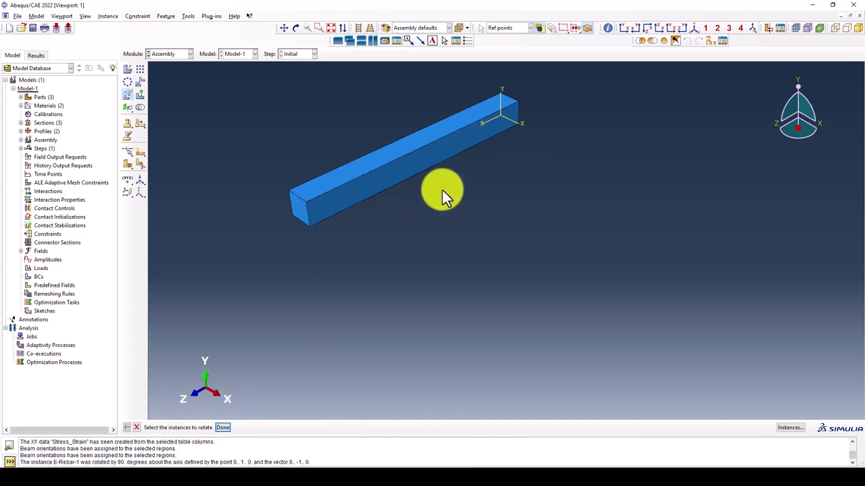
mouse_move(442, 191)
left_mouse_down("ctrl+alt")
mouse_move(507, 160)
mouse_move(469, 119)
mouse_move(464, 270)
mouse_move(407, 274)
left_mouse_up("ctrl+alt")
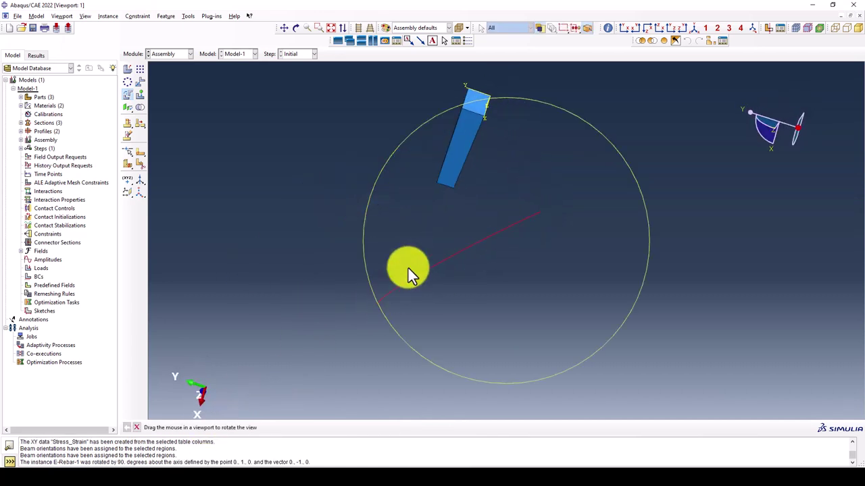
Display the assembly in wireframe, then zoom, orbit and pan to centre the model
mouse_move(486, 180)
left_mouse_down("ctrl+alt")
mouse_move(480, 218)
mouse_move(466, 212)
left_mouse_up("ctrl+alt")
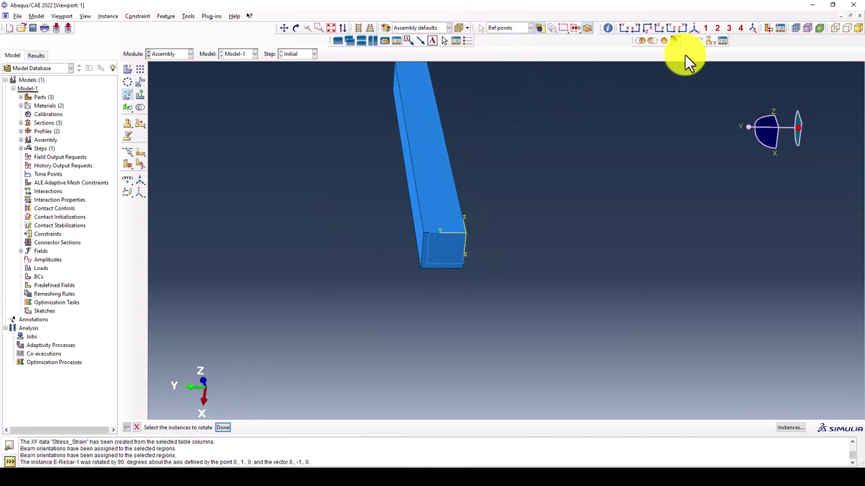
left_click(845, 29)
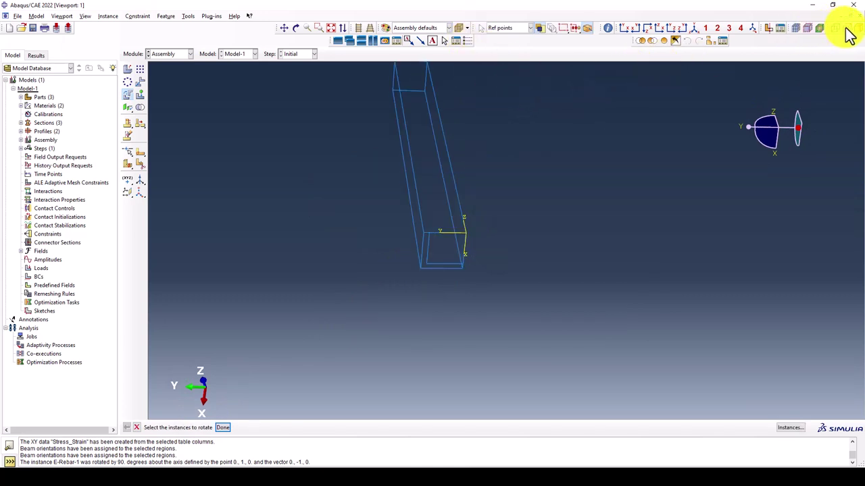
left_click(838, 28)
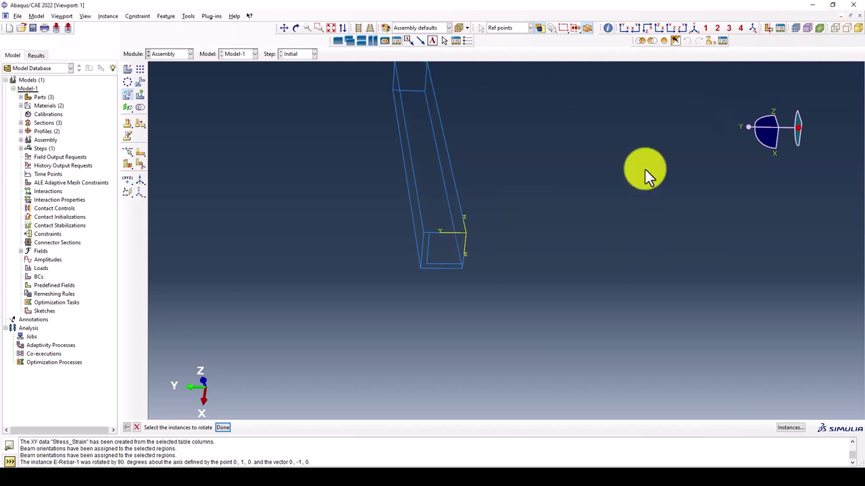
mouse_move(465, 263)
left_mouse_down("ctrl+alt")
mouse_move(554, 226)
mouse_move(573, 185)
mouse_move(538, 209)
mouse_move(388, 251)
mouse_move(429, 264)
mouse_move(411, 237)
mouse_move(417, 189)
left_mouse_up("ctrl+alt")
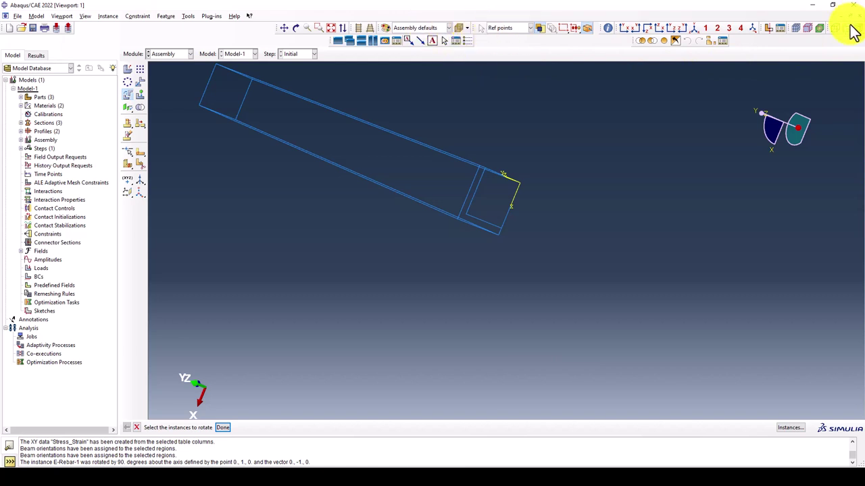
left_click(820, 28)
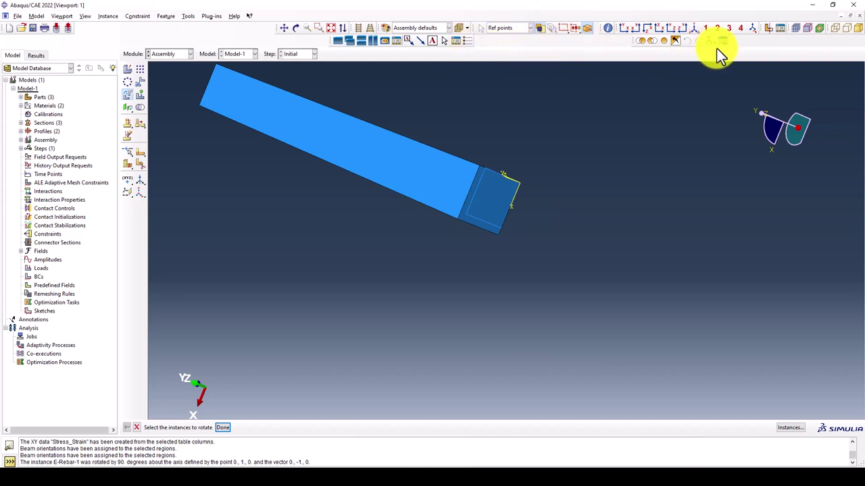
left_click(835, 30)
mouse_move(461, 248)
left_mouse_down("ctrl+alt")
mouse_move(443, 175)
mouse_move(457, 264)
left_mouse_up("ctrl+alt")
scroll(452, 166, "up", 2)
scroll(490, 170, "up", 2)
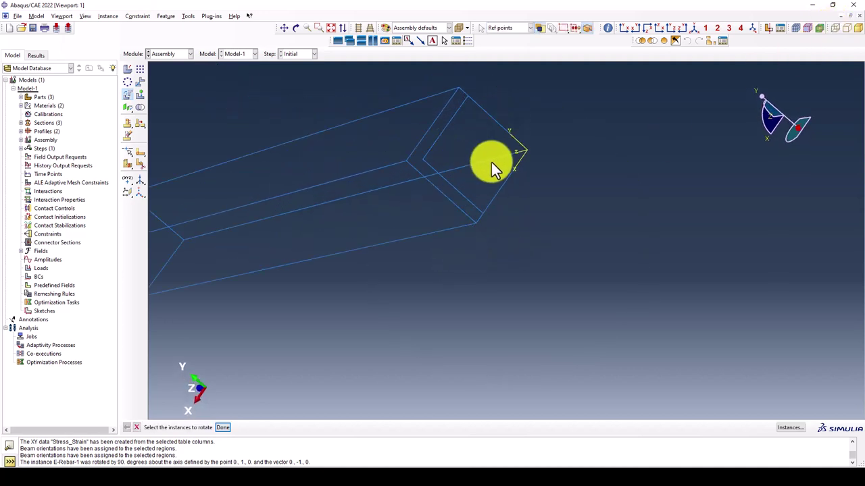
mouse_move(490, 170)
left_mouse_down("ctrl+alt")
mouse_move(470, 207)
mouse_move(443, 209)
mouse_move(315, 279)
mouse_move(331, 257)
left_mouse_up("ctrl+alt")
middle_click_drag(331, 253, 448, 211, "ctrl+alt")
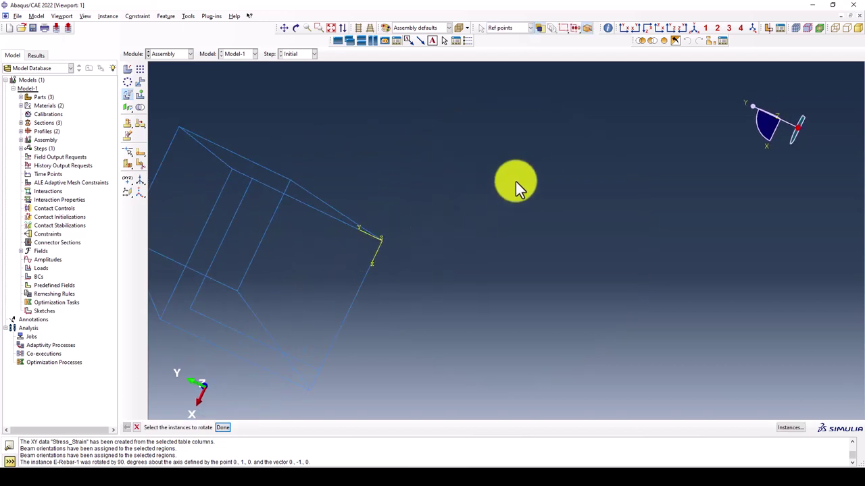
middle_click_drag(514, 183, 431, 125, "ctrl+alt")
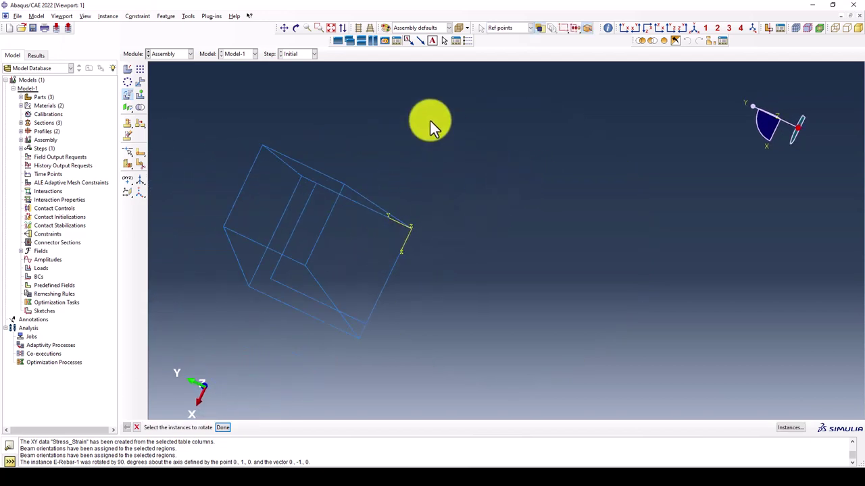
Colour the instances by Parts, orbit to an oblique view, and bring up Create Display Group
left_click(415, 30)
left_click(410, 47)
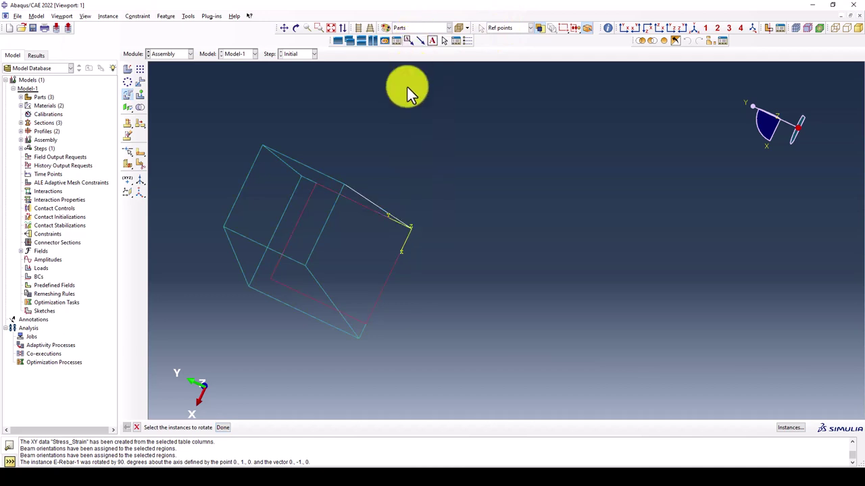
scroll(297, 267, "up", 1)
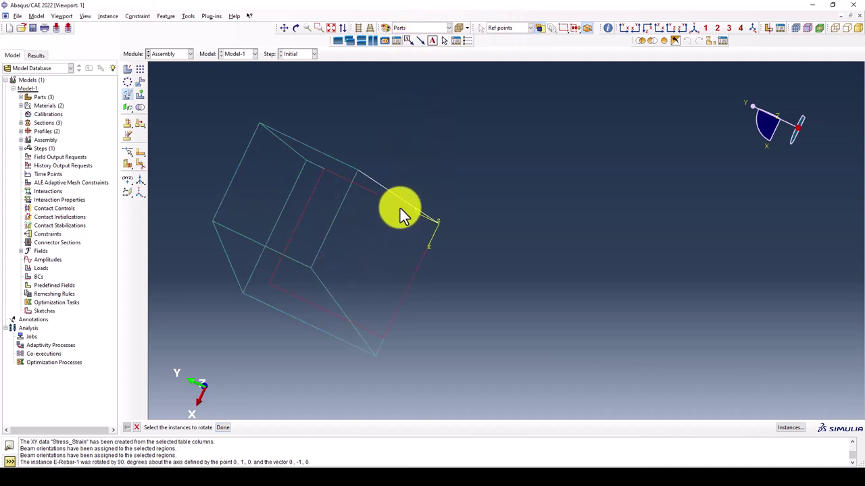
scroll(398, 202, "up", 1)
scroll(398, 186, "up", 1)
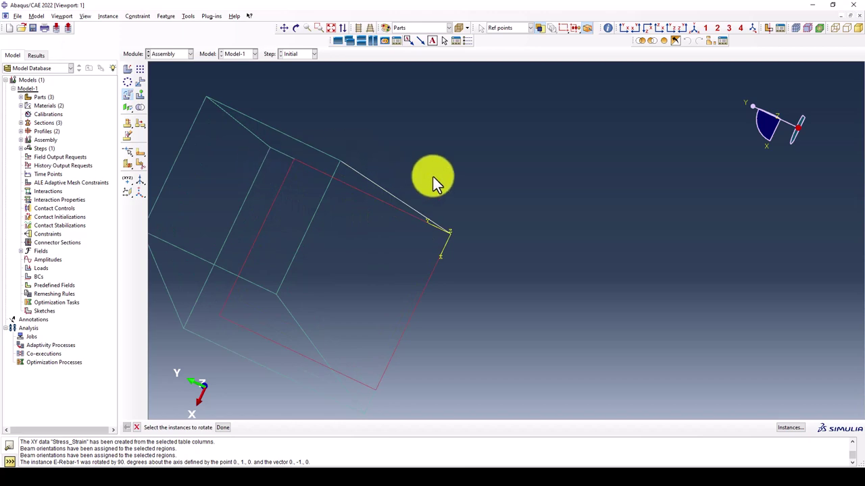
mouse_move(404, 252)
left_mouse_down("ctrl+alt")
mouse_move(567, 214)
mouse_move(595, 181)
left_mouse_up("ctrl+alt")
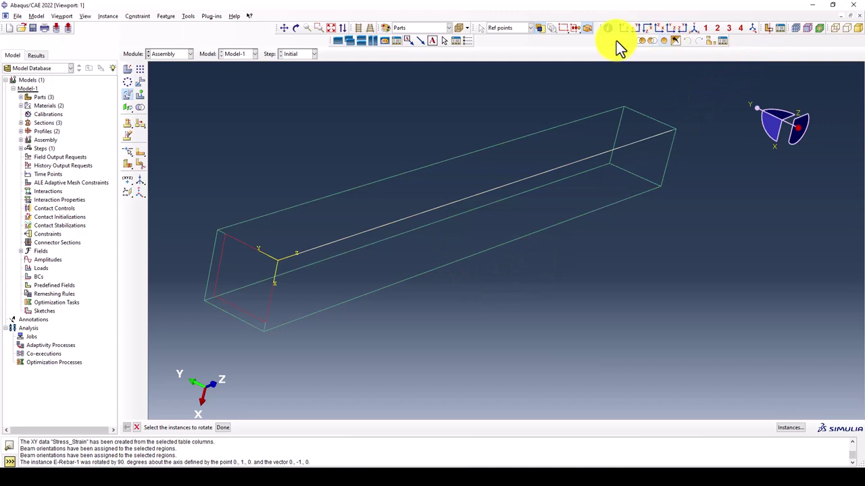
left_click(223, 232)
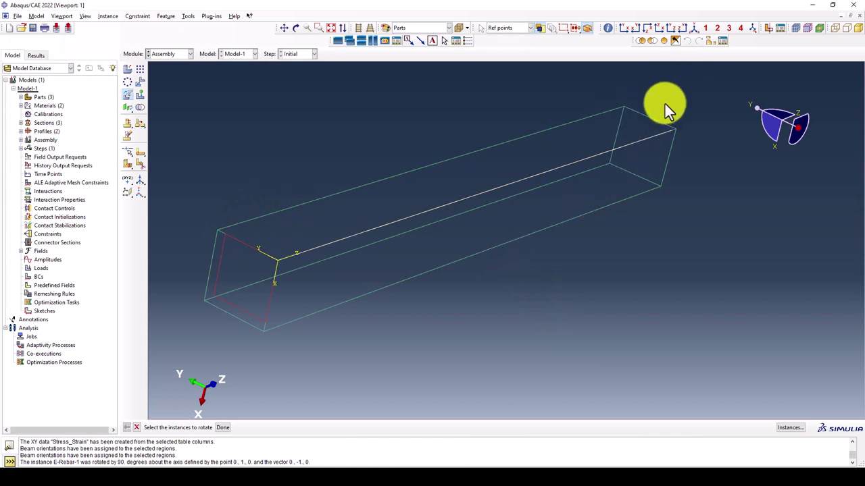
left_click(713, 44)
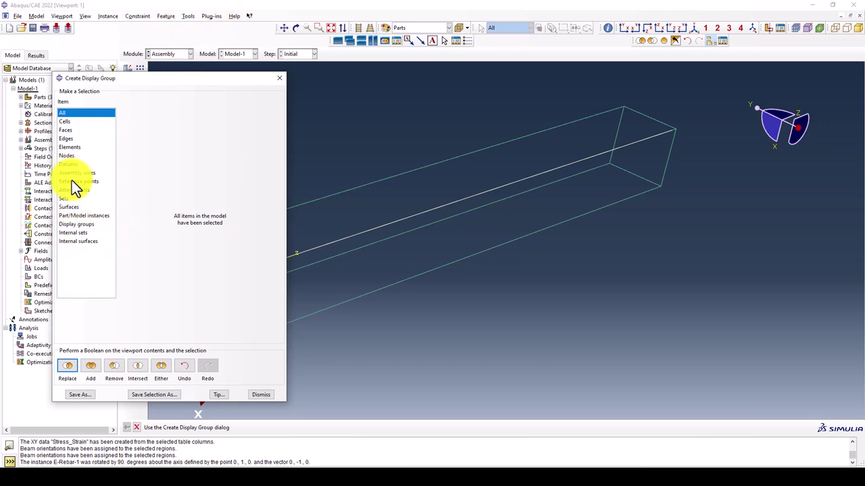
Remove the E-Column-1 part instance from the display, leaving rebar and stirrup visible
left_click(88, 215)
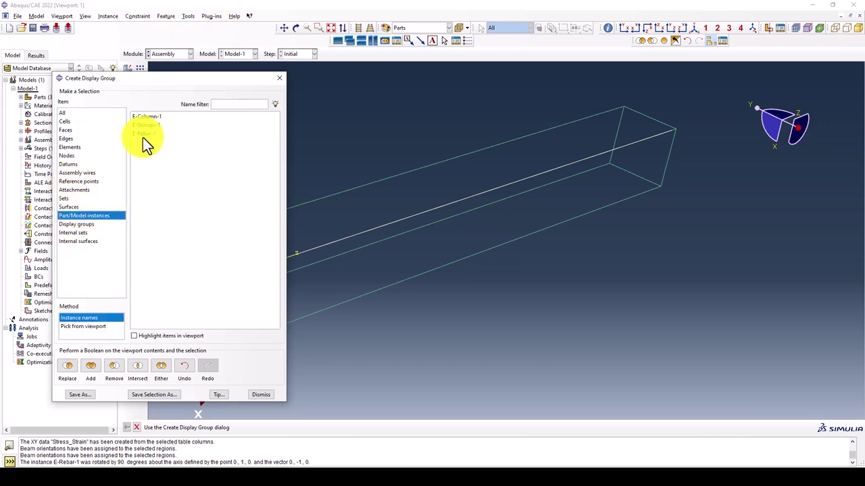
left_click(147, 118)
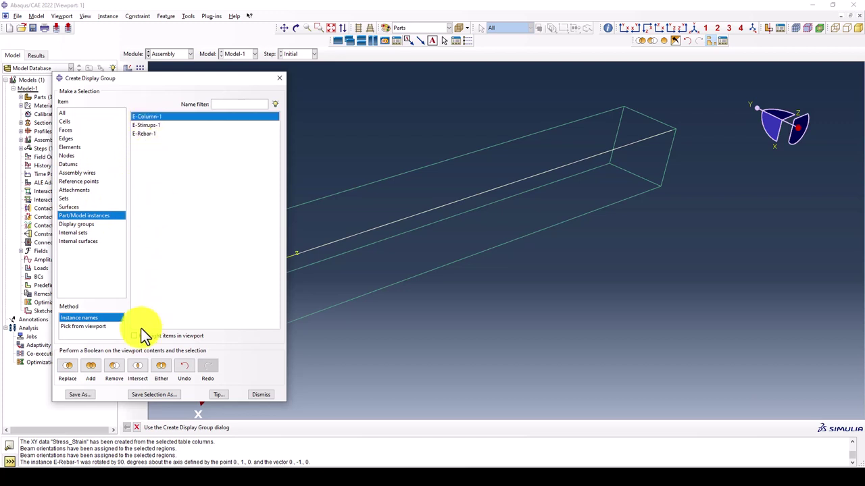
left_click(117, 375)
left_click(279, 79)
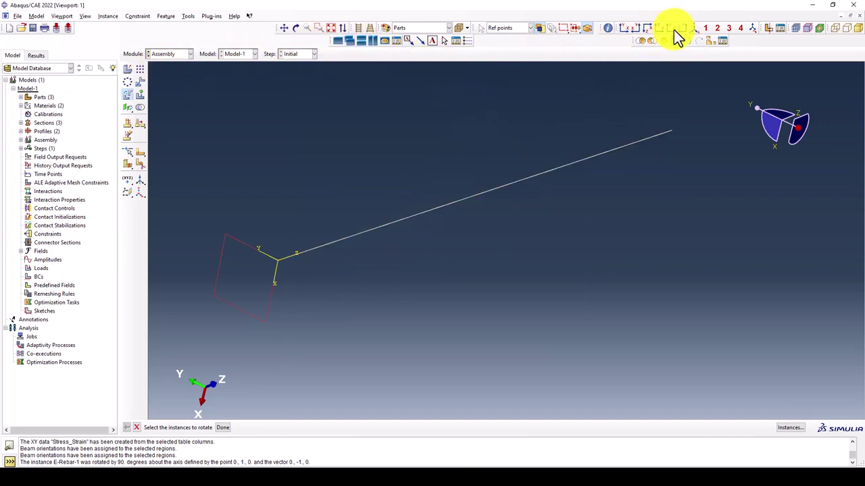
From the isometric view, box-select the rebar instance as the one to translate
left_click(694, 28)
scroll(446, 179, "down", 2)
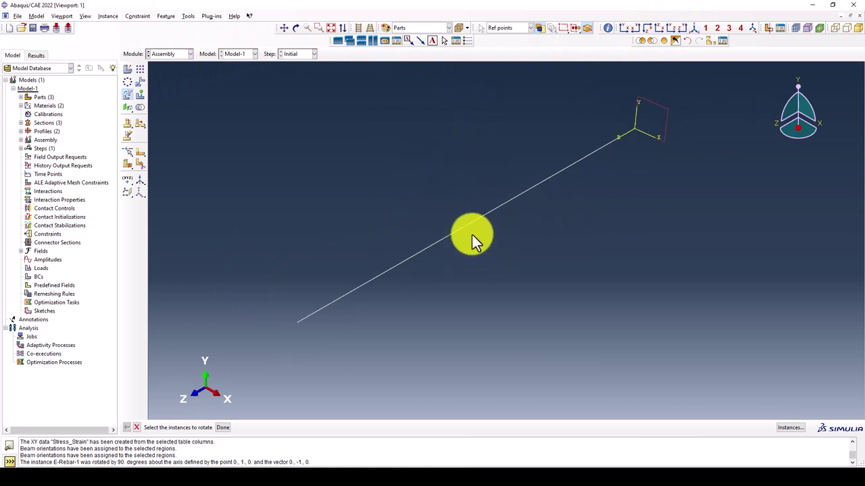
left_click(138, 81)
left_click_drag(479, 280, 346, 177)
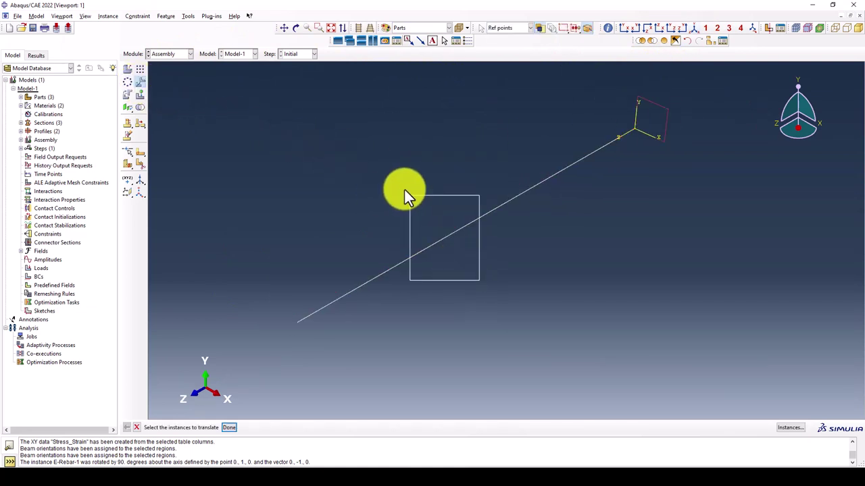
middle_click(345, 177)
scroll(525, 208, "up", 1)
scroll(534, 208, "down", 2)
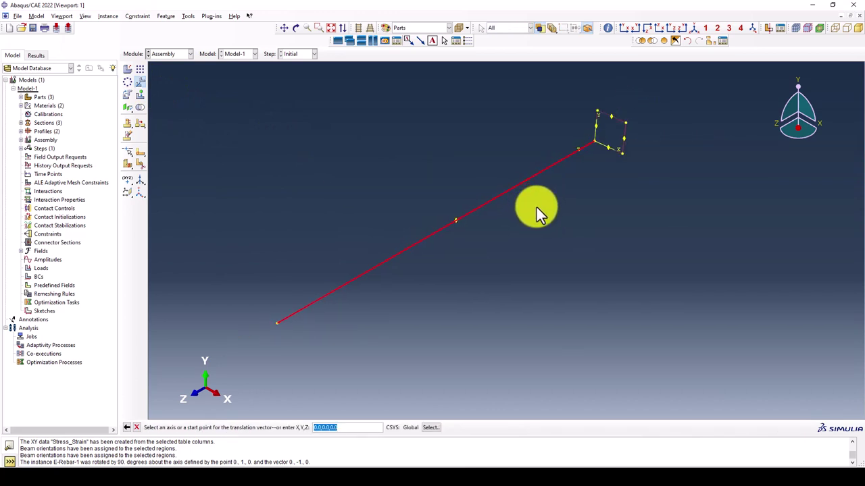
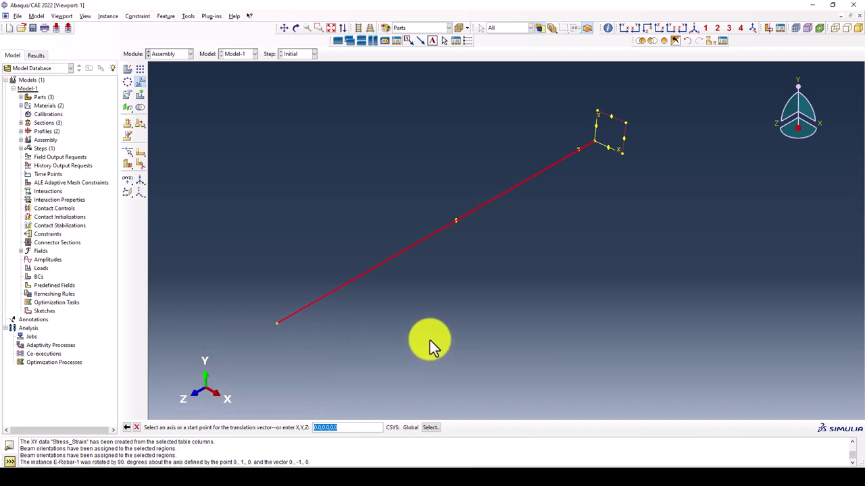
Translate the E-Rebar-1 instance from the origin to 20,20,20
key("Return")
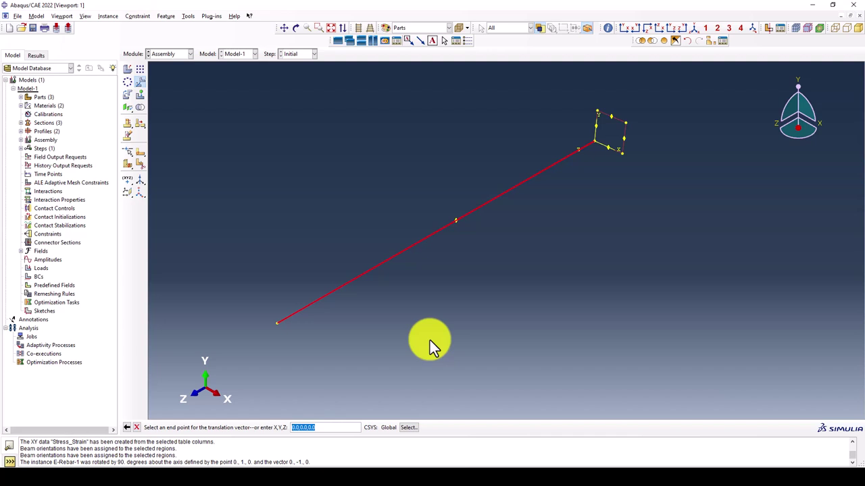
type("20")
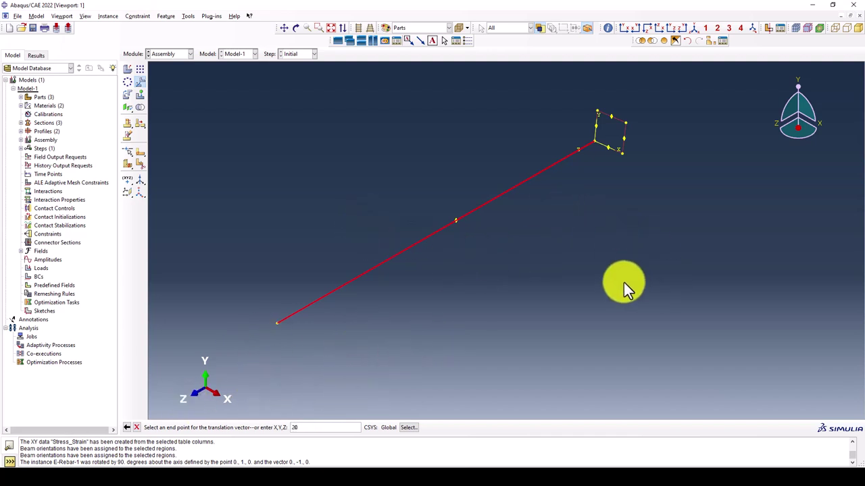
type(",")
type("0")
key("BackSpace")
type("20")
type(",20")
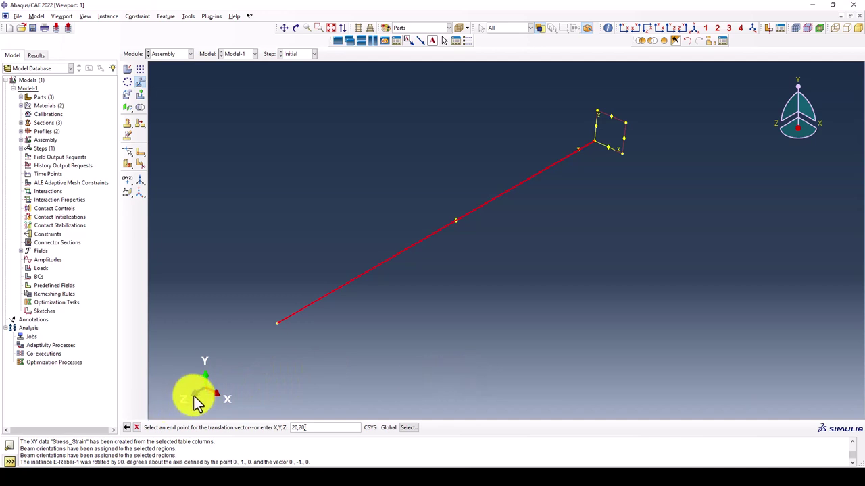
type(",")
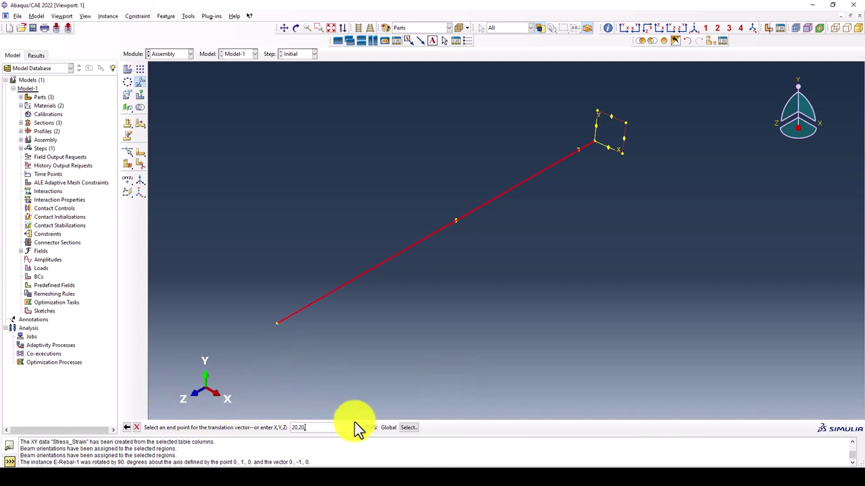
type("20")
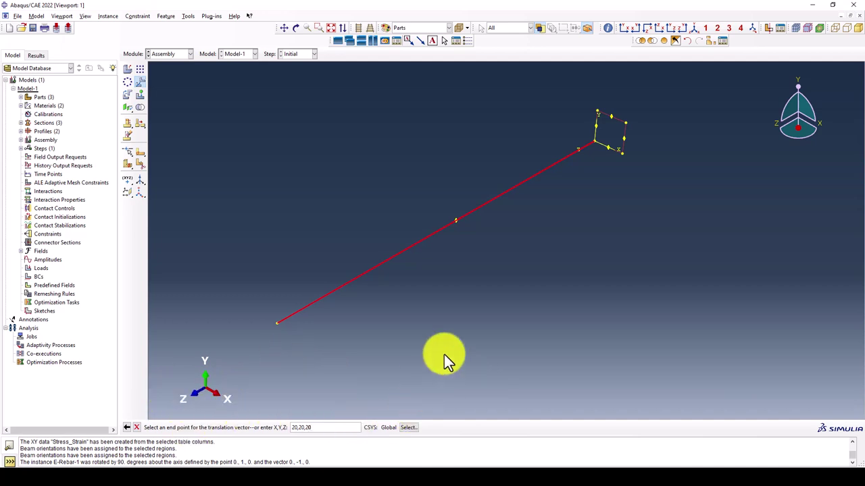
key("Return")
key("Return")
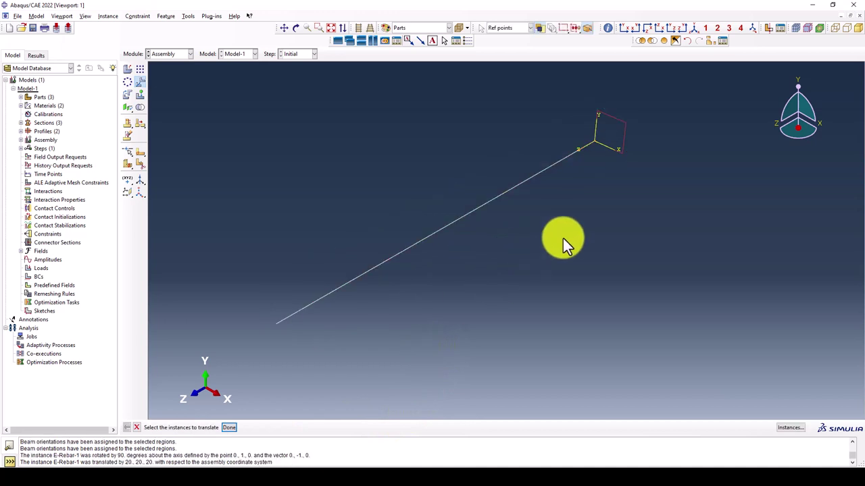
Start a linear pattern of the rebar instance and dismiss the spacing range error
left_click_drag(641, 156, 605, 154, "ctrl+alt")
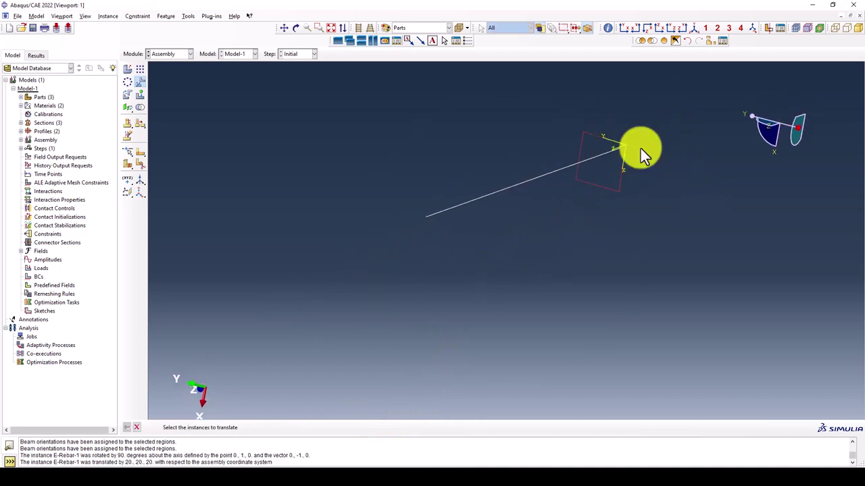
scroll(605, 154, "down", 1)
scroll(570, 169, "down", 2)
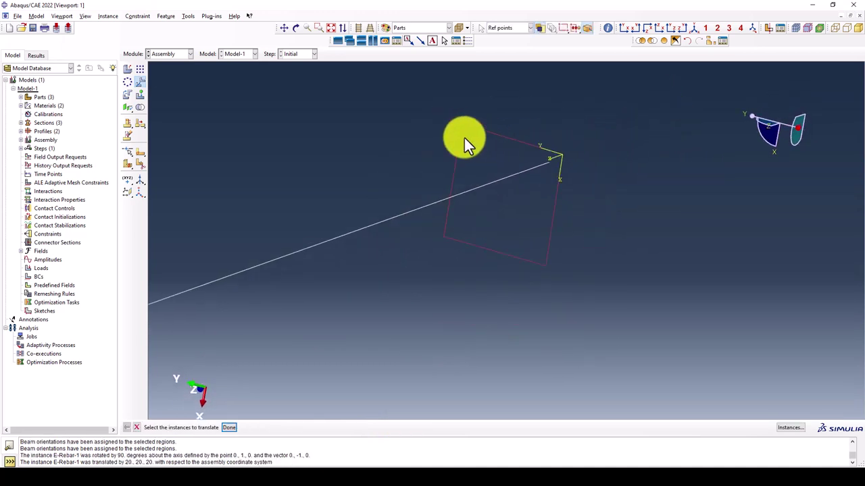
scroll(466, 139, "down", 2)
scroll(610, 162, "down", 1)
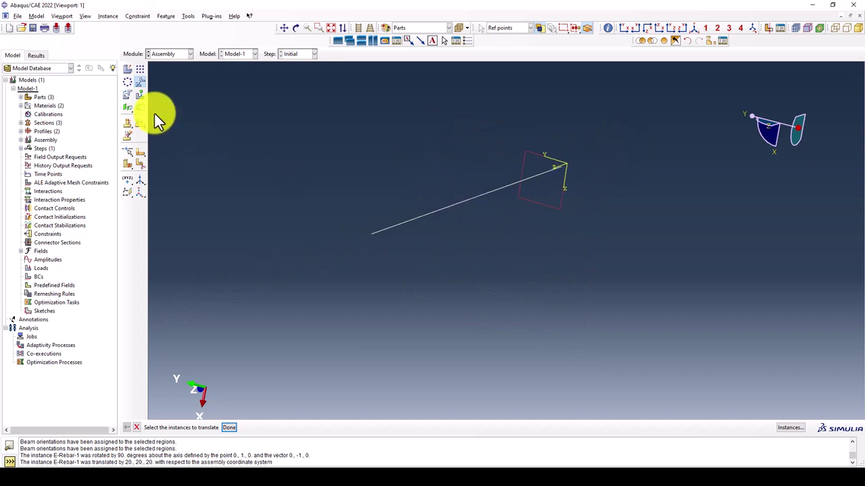
left_click(140, 69)
left_click(433, 212)
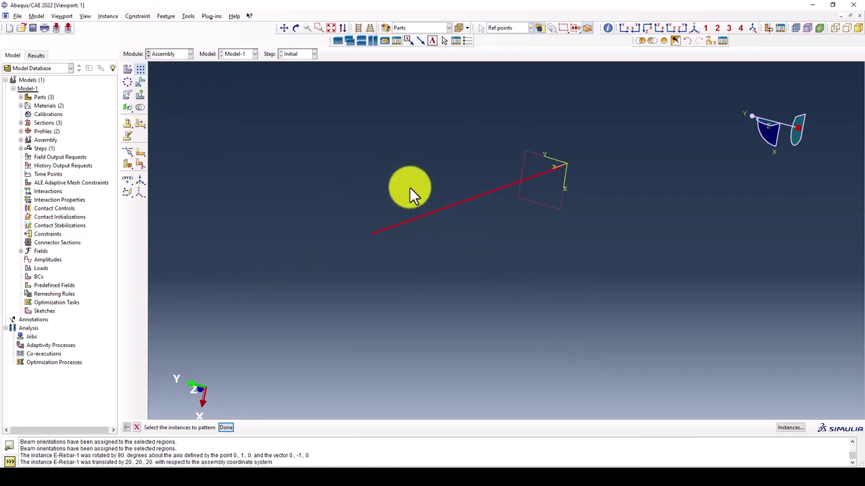
middle_click(444, 242)
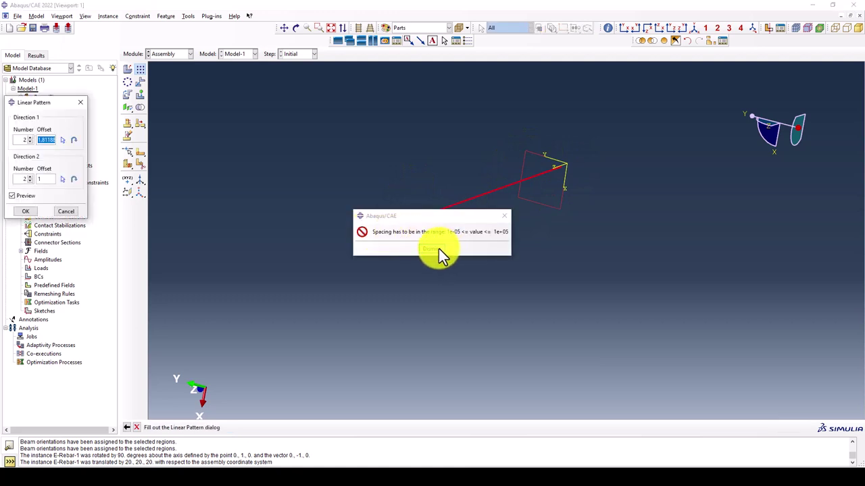
left_click(438, 248)
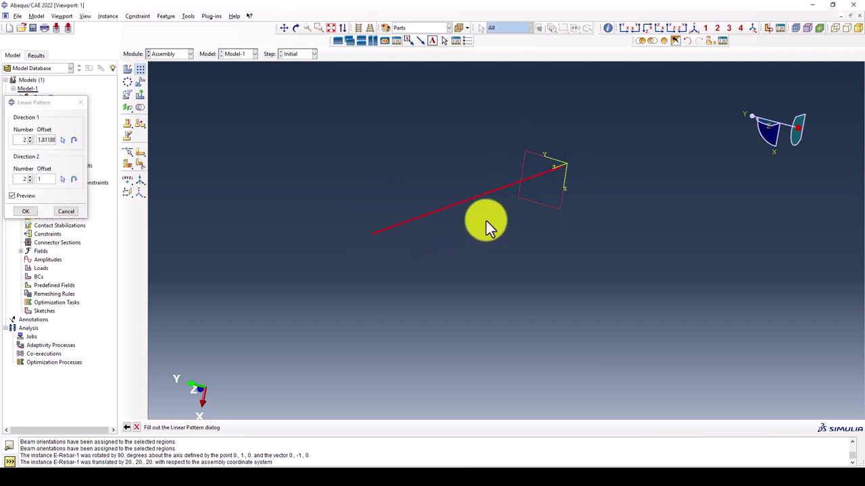
Set the Direction 1 offset to 260 and check the previewed second bar
left_click(44, 140)
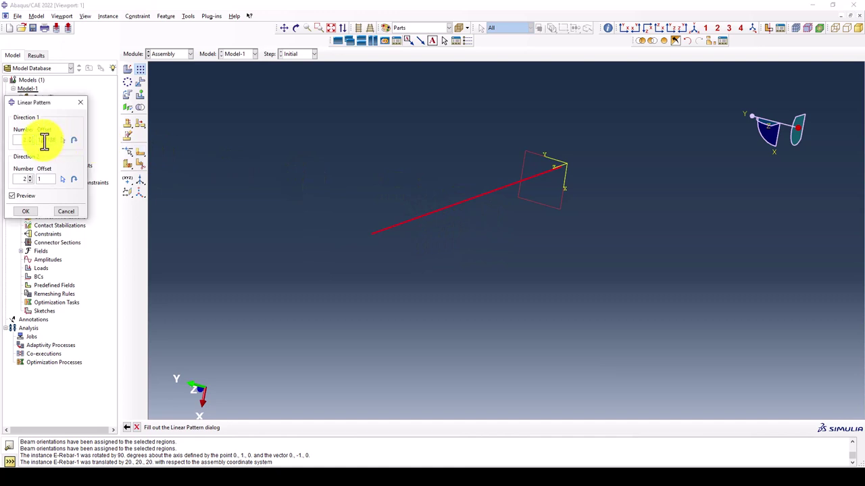
triple_click(44, 140)
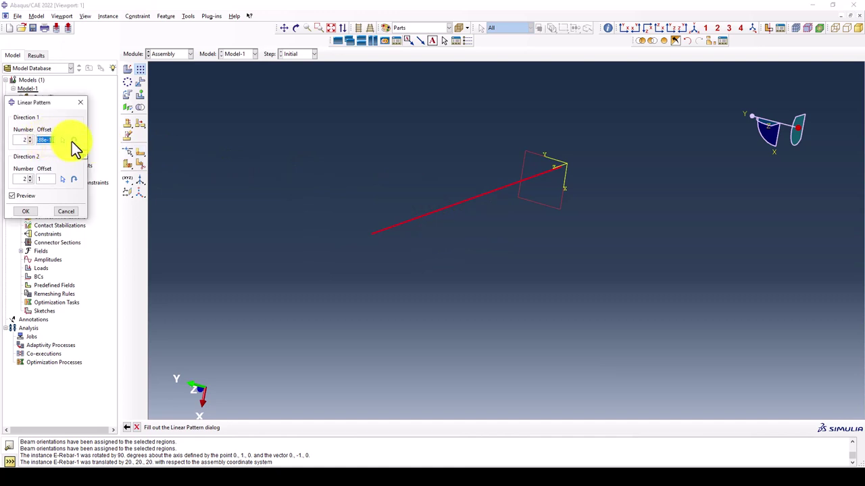
type("260")
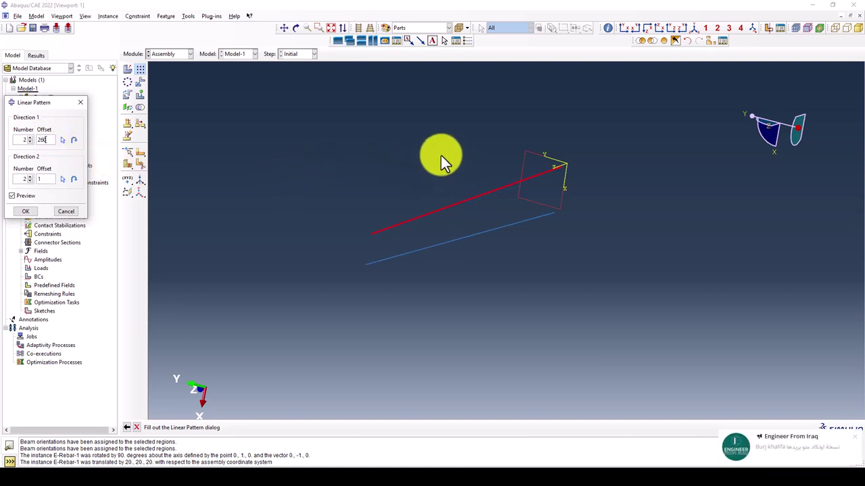
mouse_move(516, 194)
left_mouse_down("ctrl+alt")
mouse_move(506, 248)
mouse_move(450, 280)
mouse_move(399, 201)
mouse_move(590, 209)
left_mouse_up("ctrl+alt")
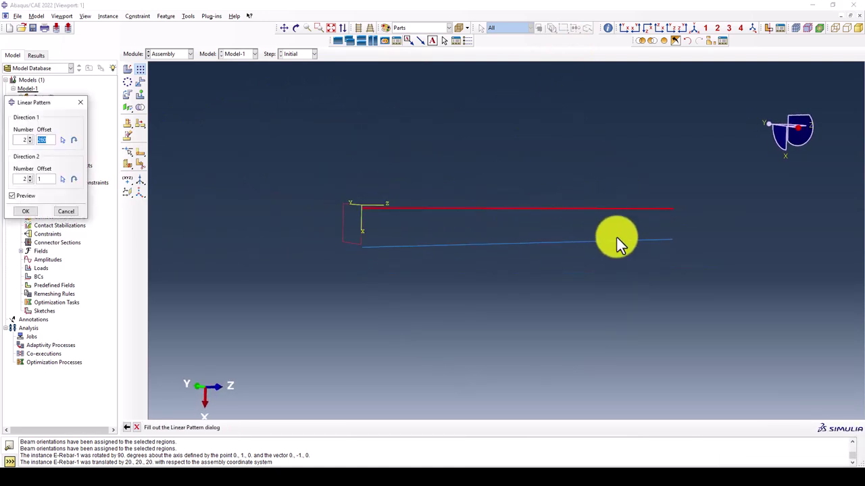
mouse_move(614, 237)
left_mouse_down("ctrl+alt")
mouse_move(540, 218)
mouse_move(544, 236)
mouse_move(338, 232)
left_mouse_up("ctrl+alt")
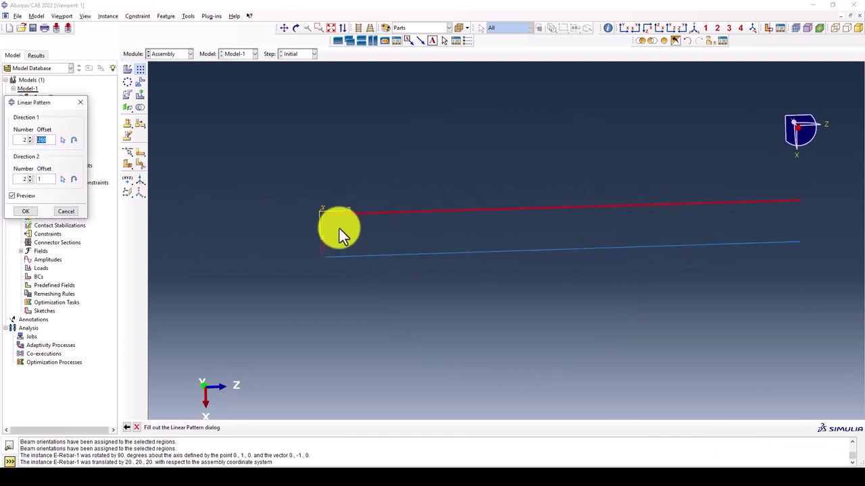
left_click_drag(58, 102, 157, 97)
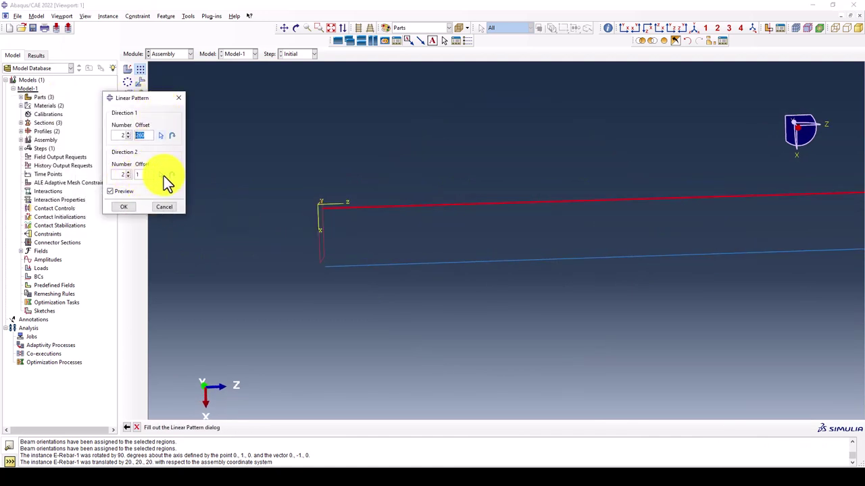
Apply the 260 offset, then set the Direction 2 offset to 250
left_click(141, 175)
type("260")
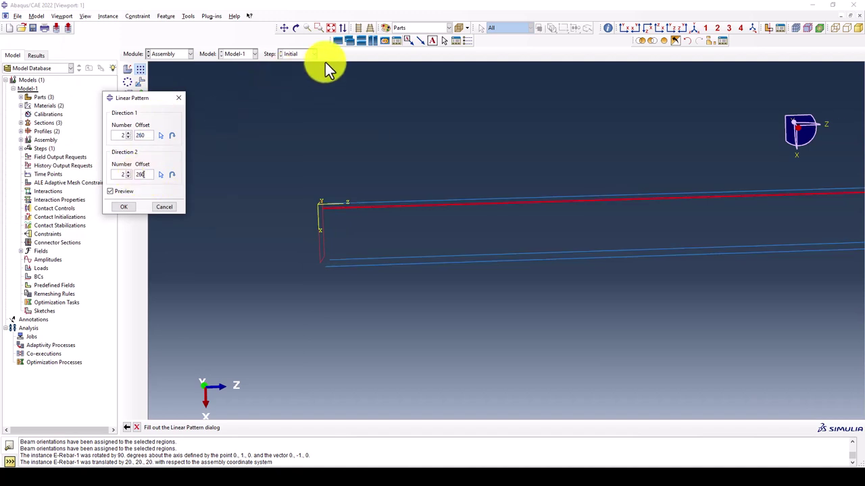
left_click(695, 29)
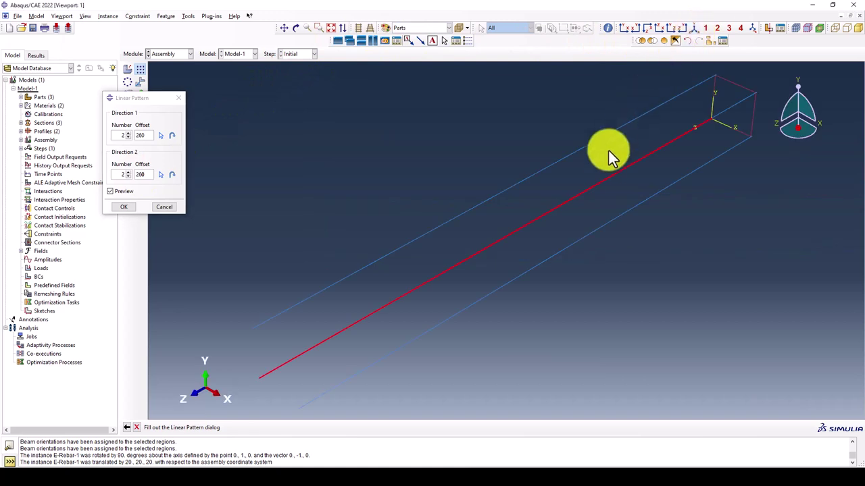
mouse_move(721, 132)
left_mouse_down("ctrl+alt")
mouse_move(743, 87)
mouse_move(689, 154)
mouse_move(649, 78)
mouse_move(648, 93)
left_mouse_up("ctrl+alt")
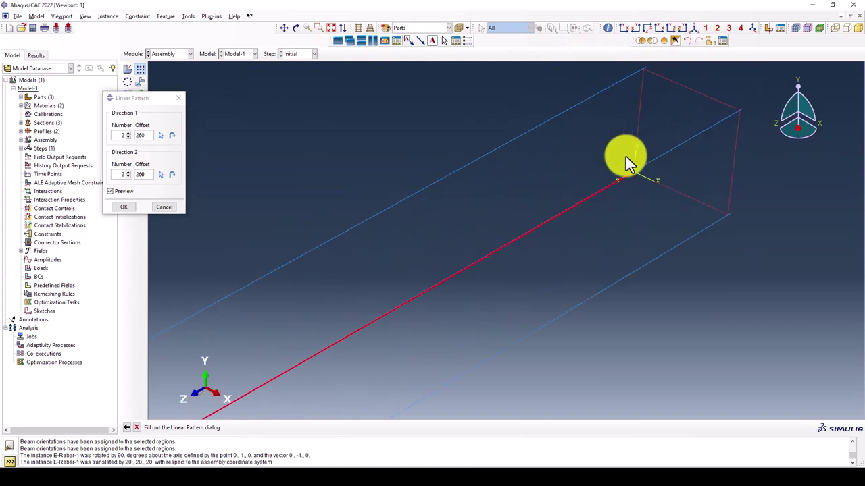
left_click_drag(625, 157, 649, 86, "ctrl+alt")
scroll(648, 85, "down", 2)
scroll(644, 83, "down", 2)
scroll(630, 85, "down", 2)
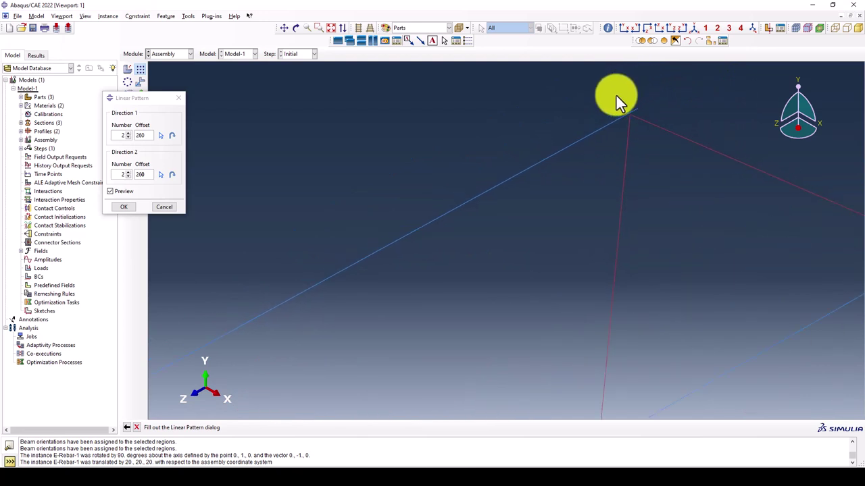
scroll(601, 92, "up", 2)
scroll(676, 103, "up", 2)
scroll(676, 103, "up", 1)
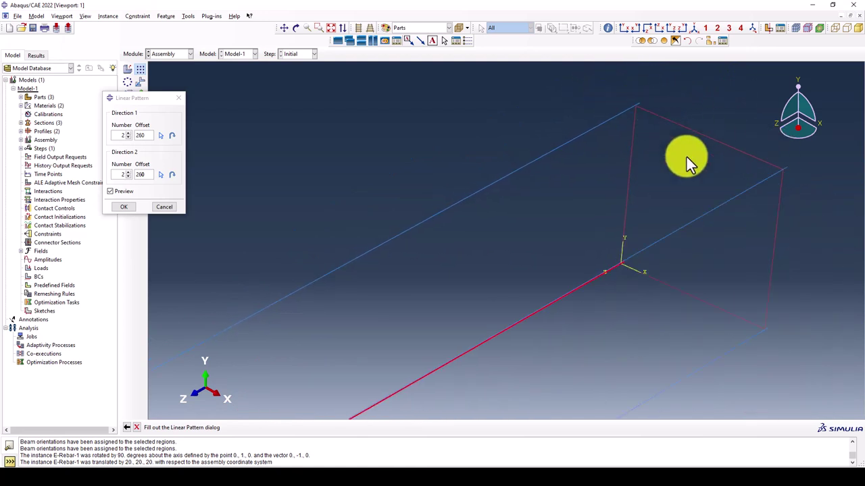
scroll(784, 169, "down", 2)
scroll(761, 179, "down", 1)
scroll(743, 190, "up", 2)
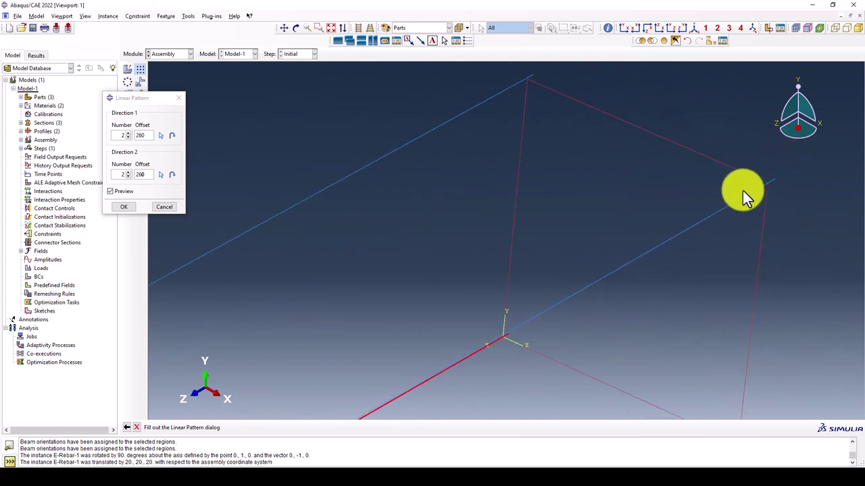
scroll(742, 190, "up", 1)
left_click(143, 174)
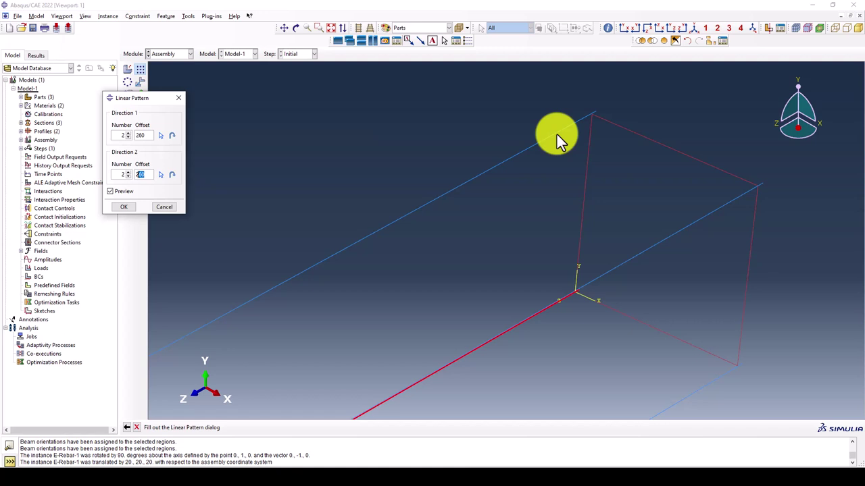
type("25")
type("0")
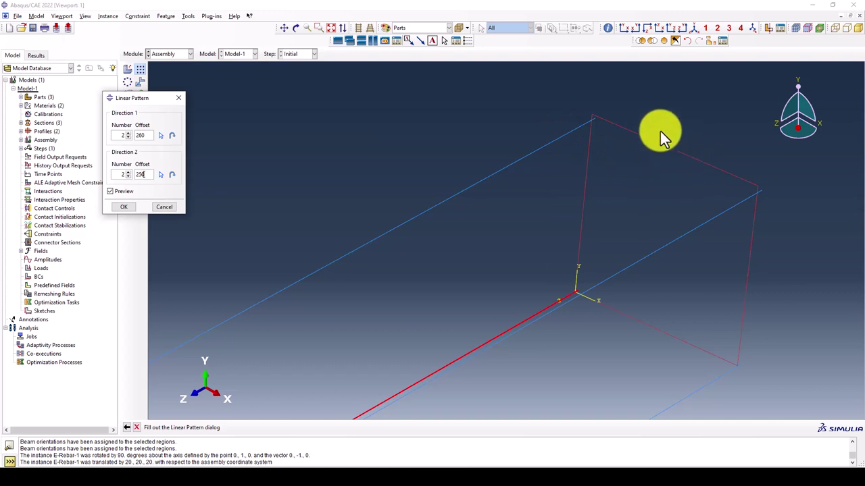
Change the Direction 1 offset to 250 and inspect the 2×2 bar preview
mouse_move(593, 242)
left_mouse_down("ctrl+alt")
mouse_move(620, 200)
mouse_move(632, 199)
left_mouse_up("ctrl+alt")
left_click_drag(476, 280, 496, 250, "ctrl+alt")
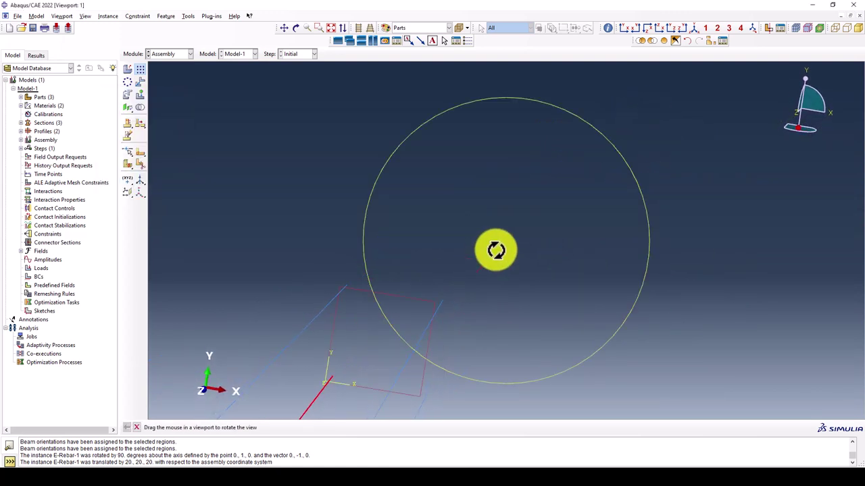
scroll(421, 313, "down", 2)
scroll(425, 308, "down", 1)
scroll(425, 308, "down", 1)
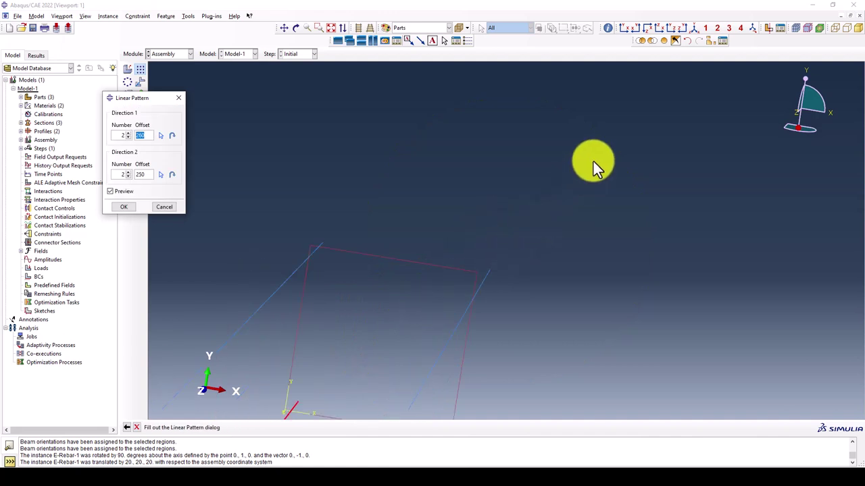
scroll(593, 160, "up", 2)
scroll(472, 275, "up", 1)
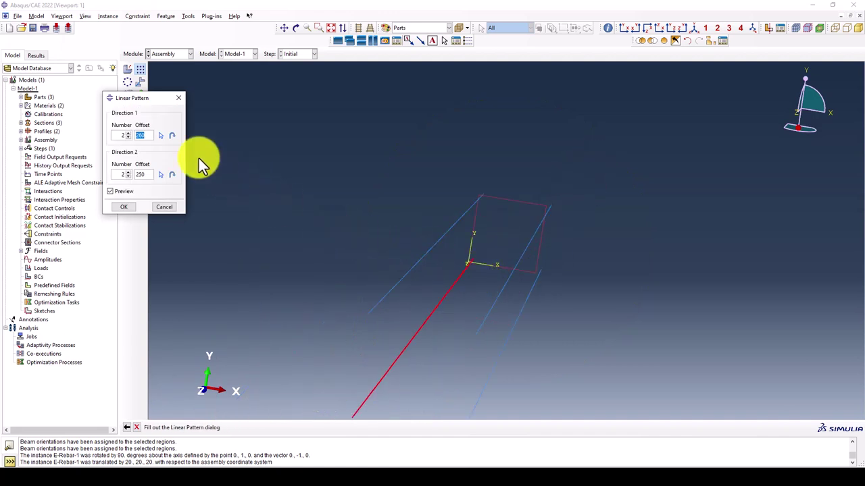
type("25")
type("0")
left_click_drag(527, 239, 534, 262, "ctrl+alt")
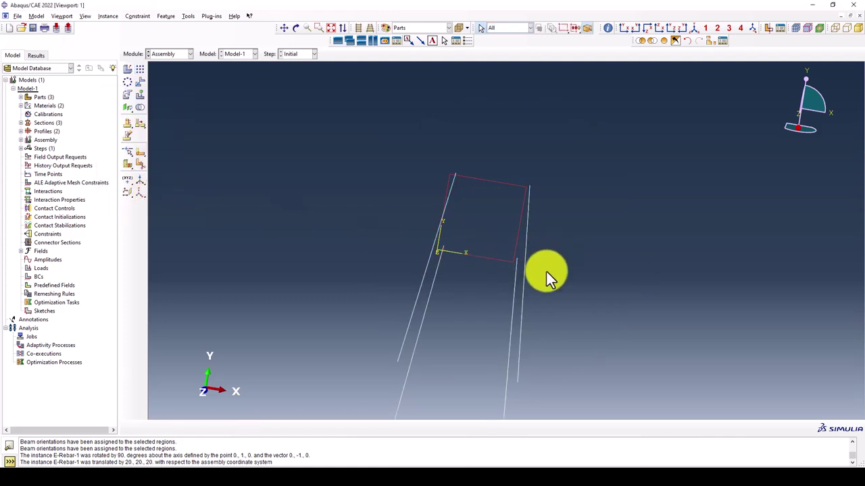
Begin translating the stirrup, then back out after wrongly entering 20,20,20 as the start point
mouse_move(547, 276)
left_mouse_down("ctrl+alt")
mouse_move(432, 293)
mouse_move(710, 247)
mouse_move(579, 276)
mouse_move(380, 236)
mouse_move(640, 247)
mouse_move(589, 215)
left_mouse_up("ctrl+alt")
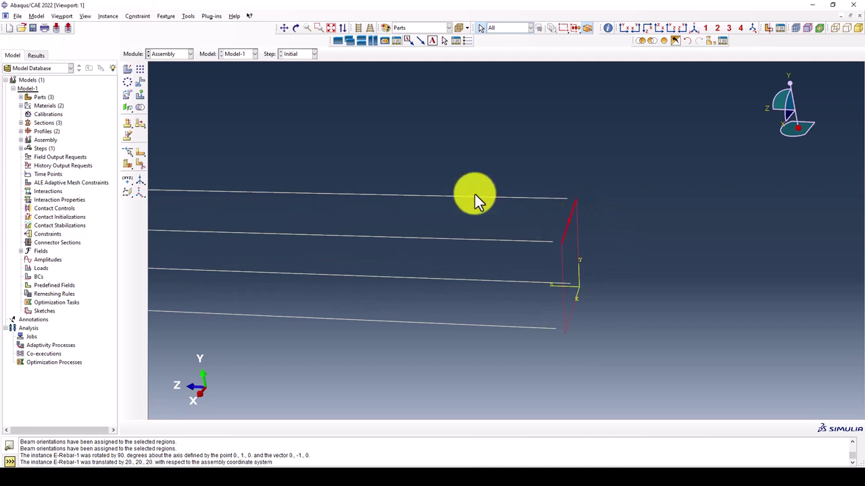
left_click(141, 81)
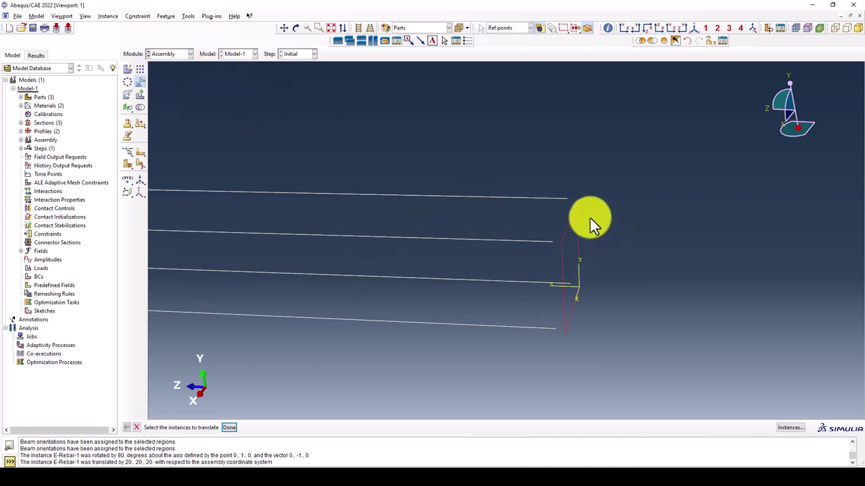
left_click(559, 222)
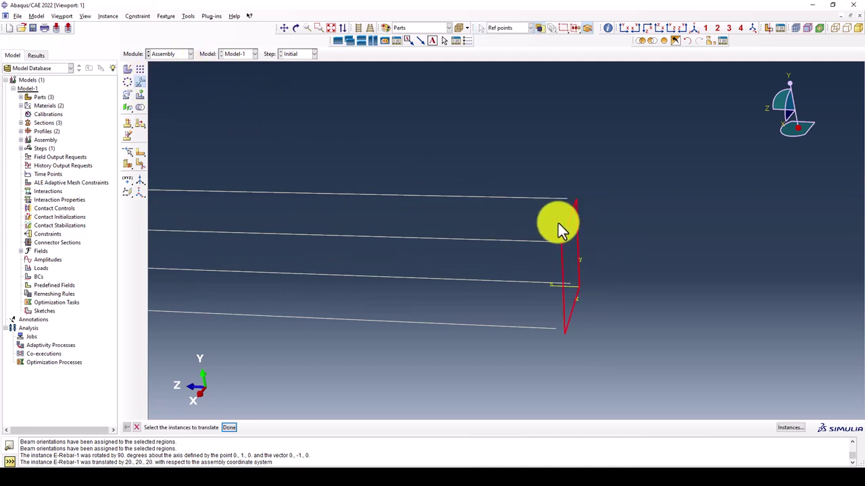
middle_click(644, 212)
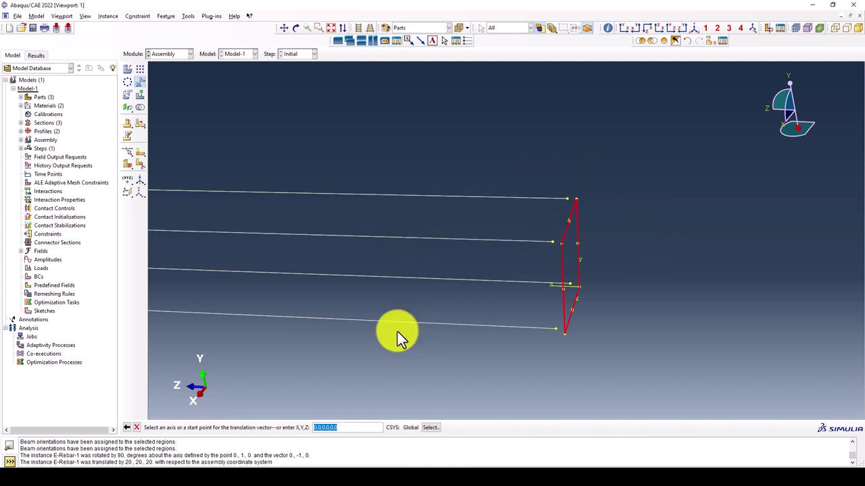
type("20")
type(",20,20")
key("Return")
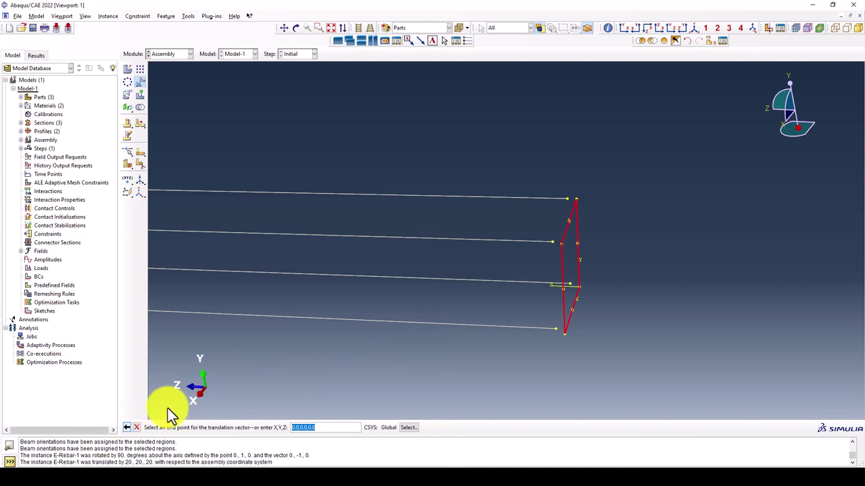
key("Return")
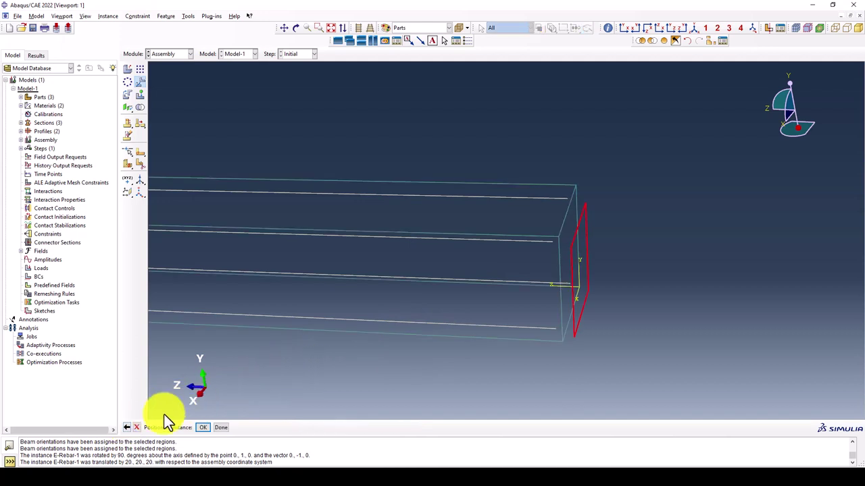
left_click(128, 429)
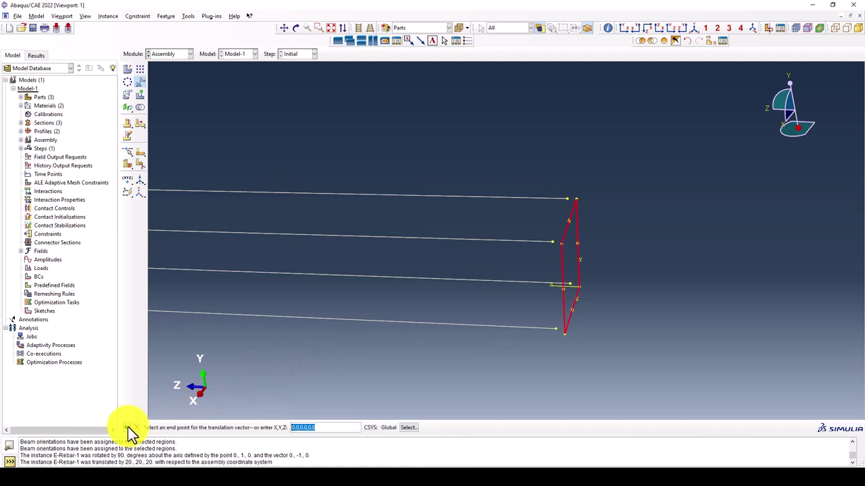
left_click(127, 429)
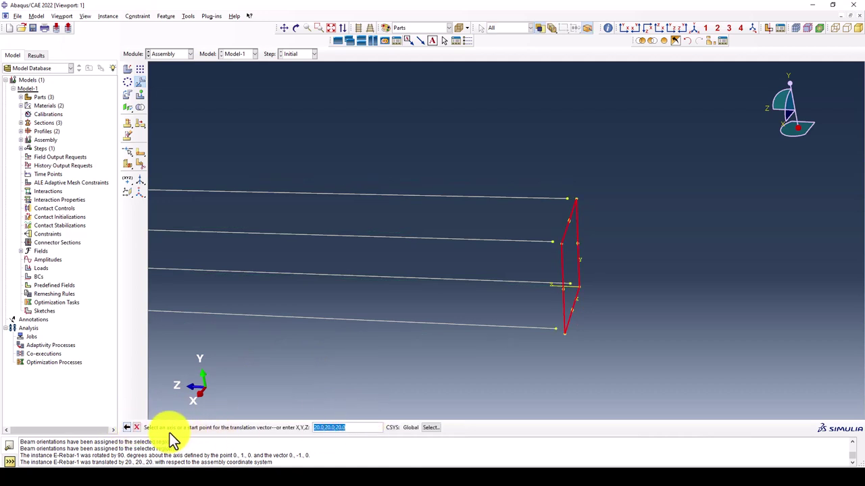
left_click(126, 428)
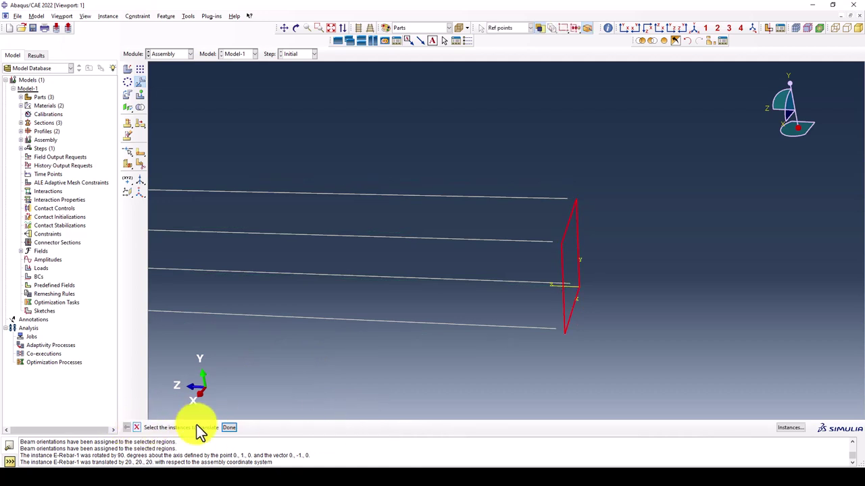
Translate the stirrup from the origin to 20,20,20 and confirm its position
middle_click(274, 392)
middle_click(354, 381)
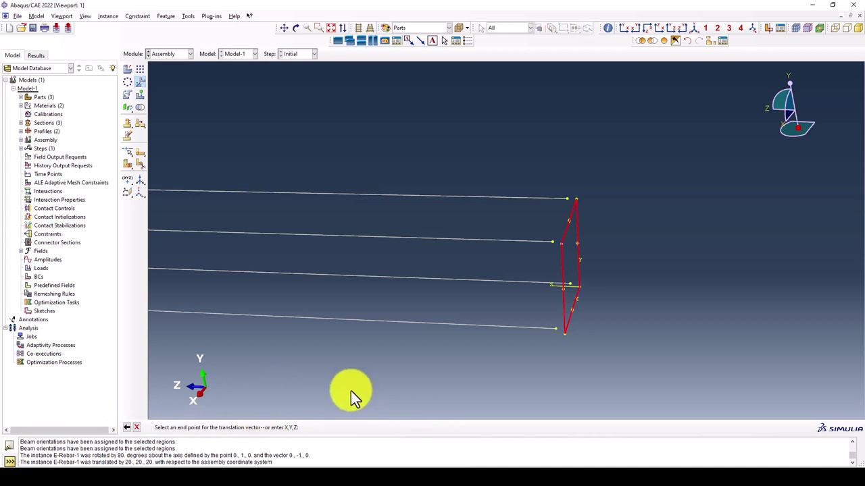
type("20,")
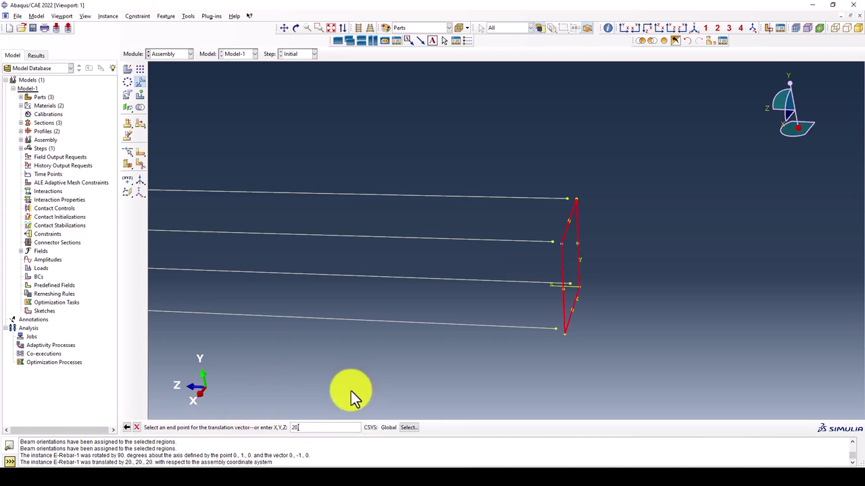
type("20,20")
key("Return")
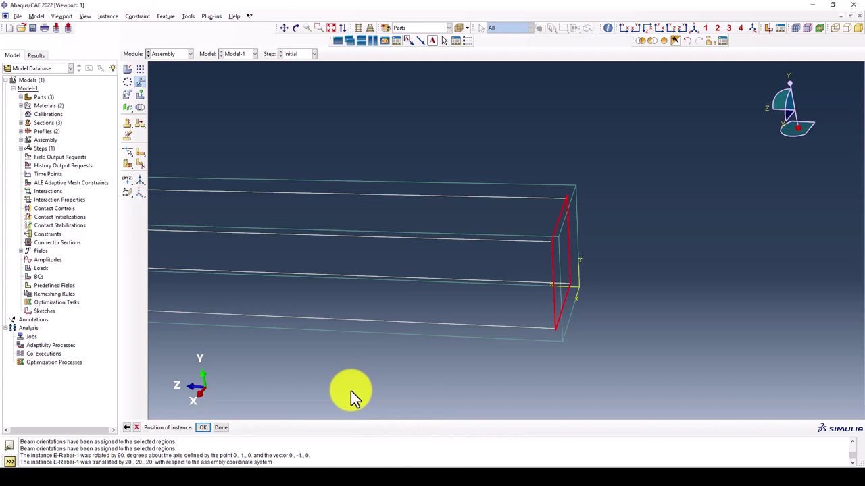
middle_click(478, 356)
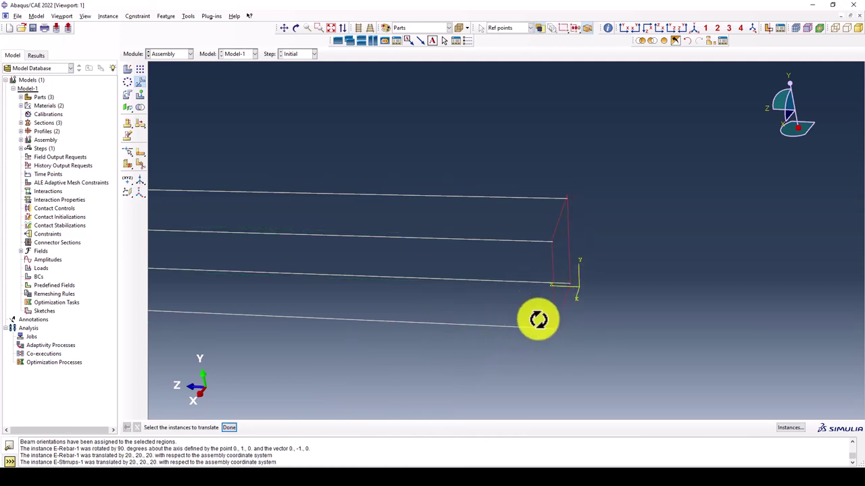
mouse_move(534, 318)
left_mouse_down("ctrl+alt")
mouse_move(631, 288)
mouse_move(552, 309)
mouse_move(572, 247)
mouse_move(542, 265)
mouse_move(566, 278)
mouse_move(566, 311)
mouse_move(552, 303)
left_mouse_up("ctrl+alt")
left_click(610, 263)
mouse_move(557, 262)
left_mouse_down("ctrl+alt")
mouse_move(540, 250)
mouse_move(574, 239)
left_mouse_up("ctrl+alt")
mouse_move(438, 229)
left_mouse_down("ctrl+alt")
mouse_move(438, 214)
mouse_move(460, 231)
left_mouse_up("ctrl+alt")
scroll(525, 179, "down", 2)
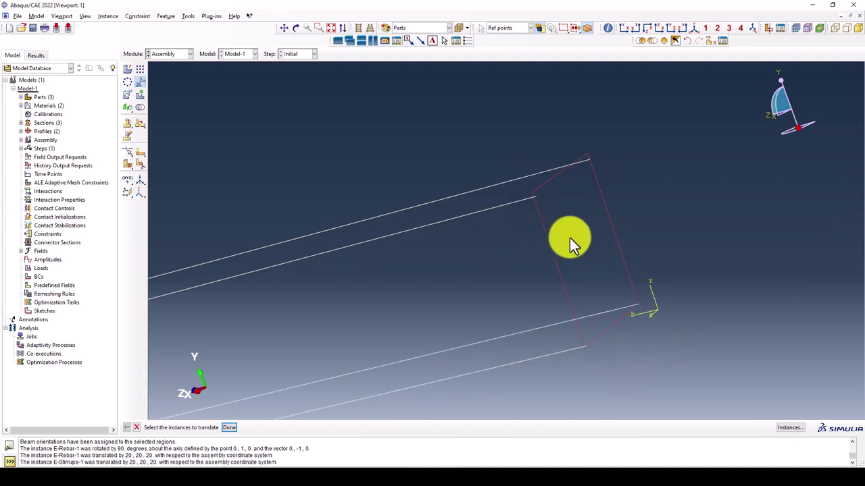
scroll(557, 202, "down", 1)
scroll(556, 211, "down", 2)
scroll(556, 210, "down", 1)
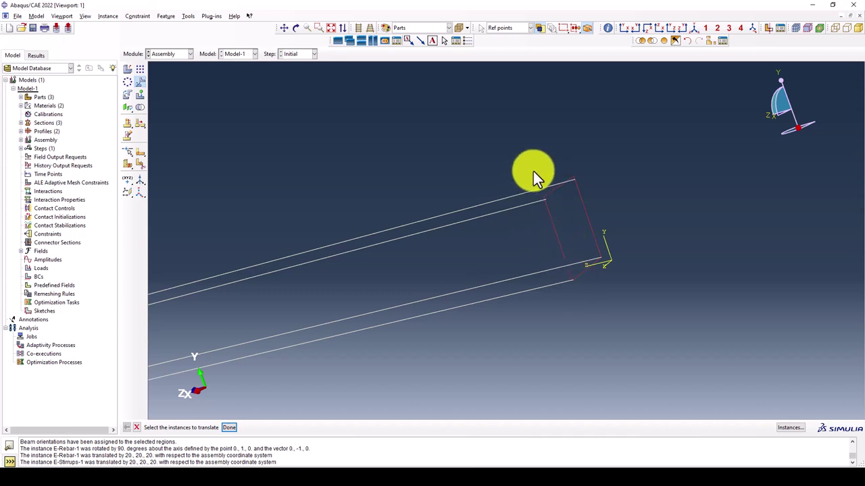
Translate the stirrup from the origin to 0,-10,50 and confirm its position
scroll(581, 297, "up", 2)
scroll(563, 273, "up", 1)
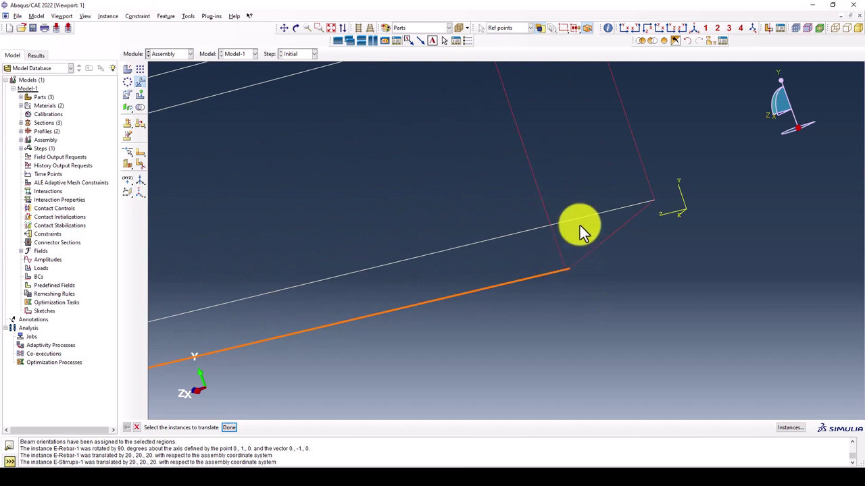
scroll(560, 271, "down", 1)
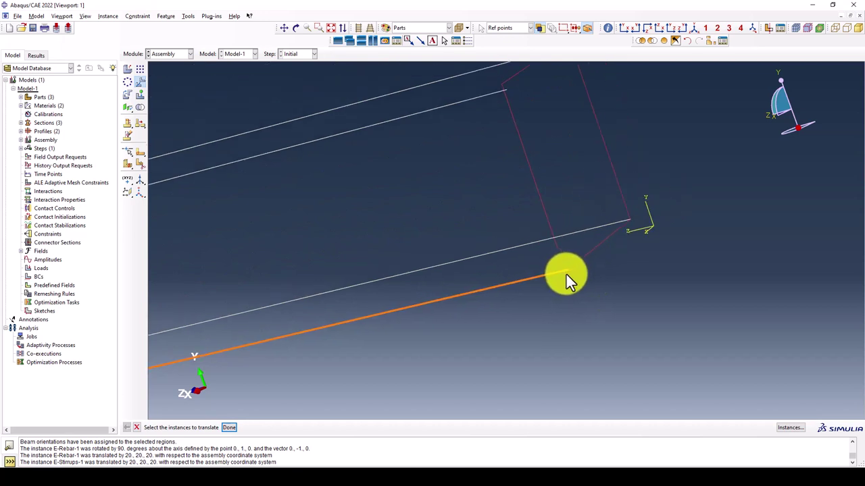
scroll(566, 270, "down", 1)
left_click(561, 197)
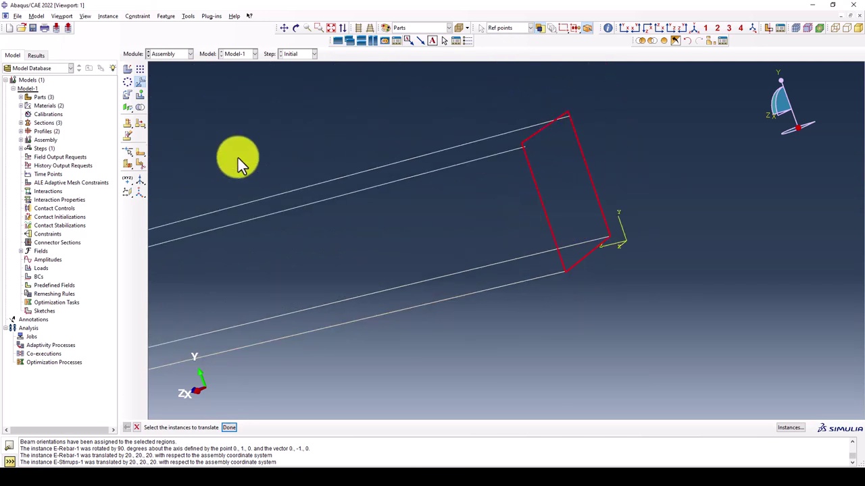
left_click(229, 427)
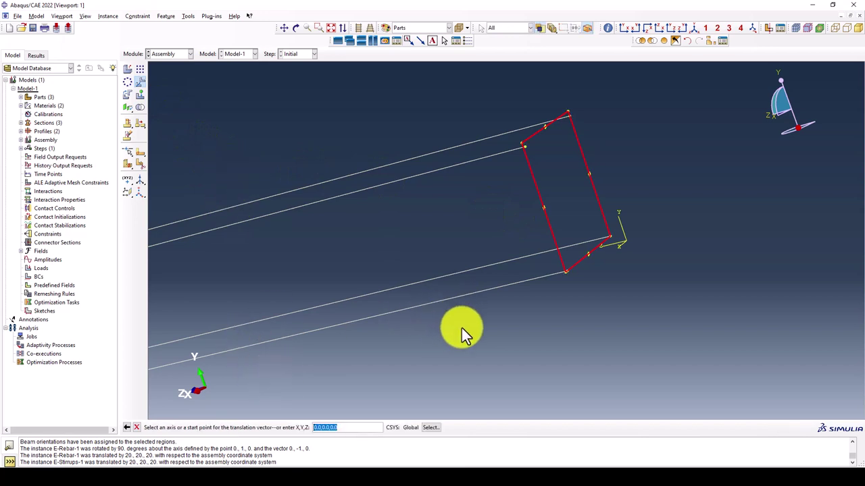
key("Return")
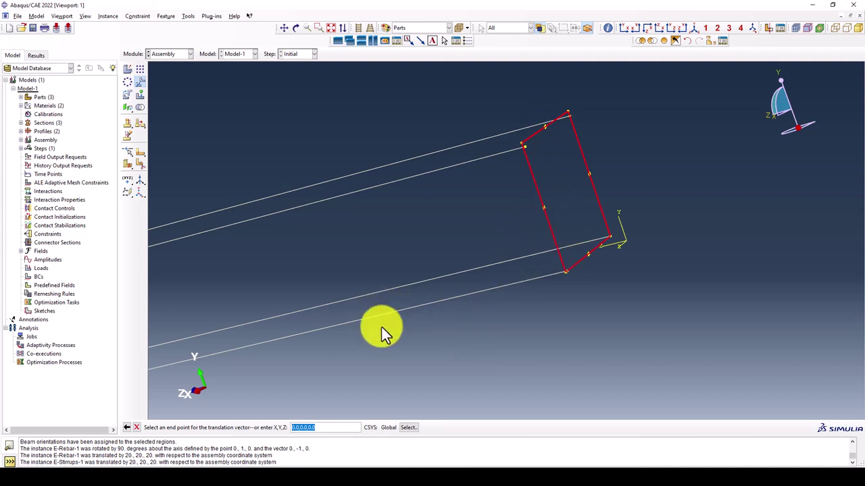
left_click(696, 30)
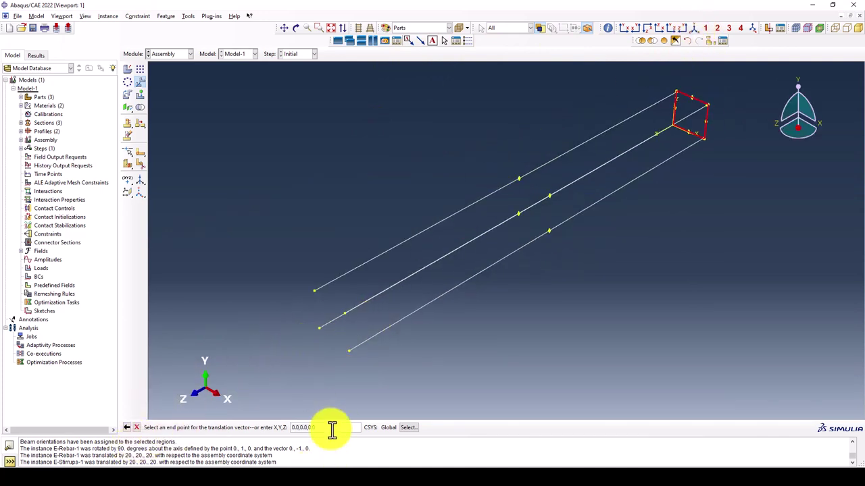
left_click_drag(331, 429, 277, 427)
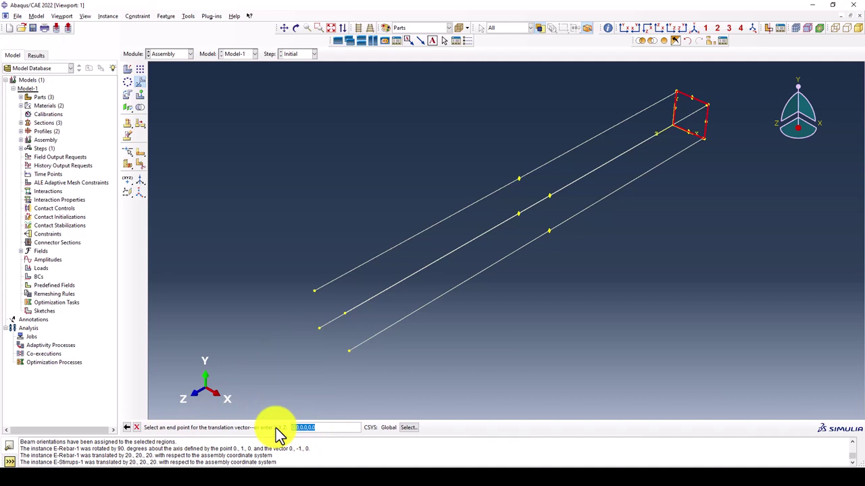
key("BackSpace")
type("-10,")
type("50")
key("Return")
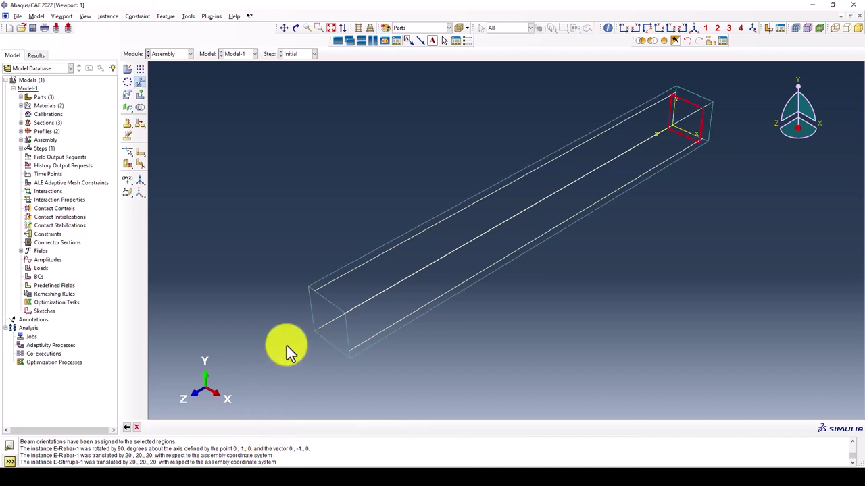
left_click(202, 427)
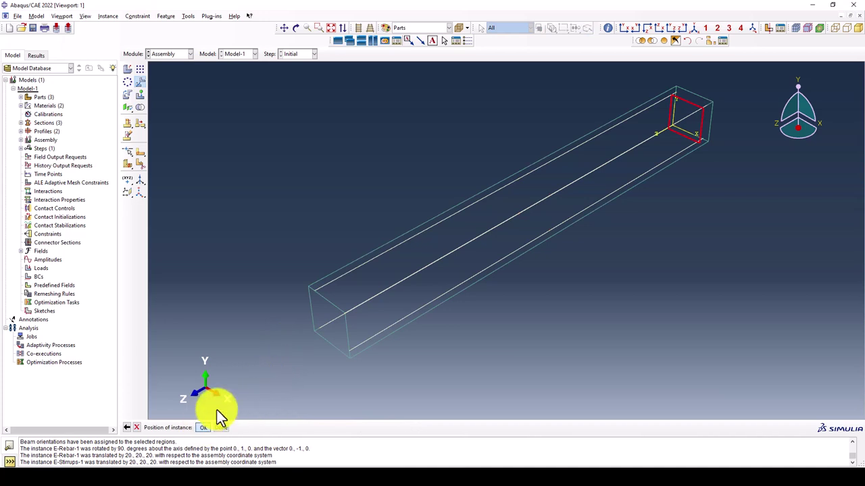
Orbit around the cage to check the stirrup sits at the rebar ends, then start a linear pattern
mouse_move(681, 146)
left_mouse_down("ctrl+alt")
mouse_move(566, 199)
mouse_move(457, 312)
left_mouse_up("ctrl+alt")
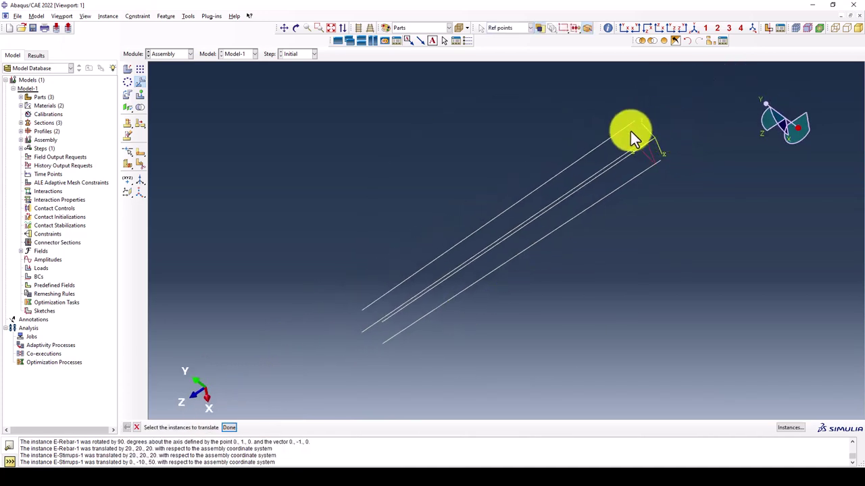
mouse_move(653, 168)
left_mouse_down("ctrl+alt")
mouse_move(594, 203)
mouse_move(539, 213)
mouse_move(511, 205)
left_mouse_up("ctrl+alt")
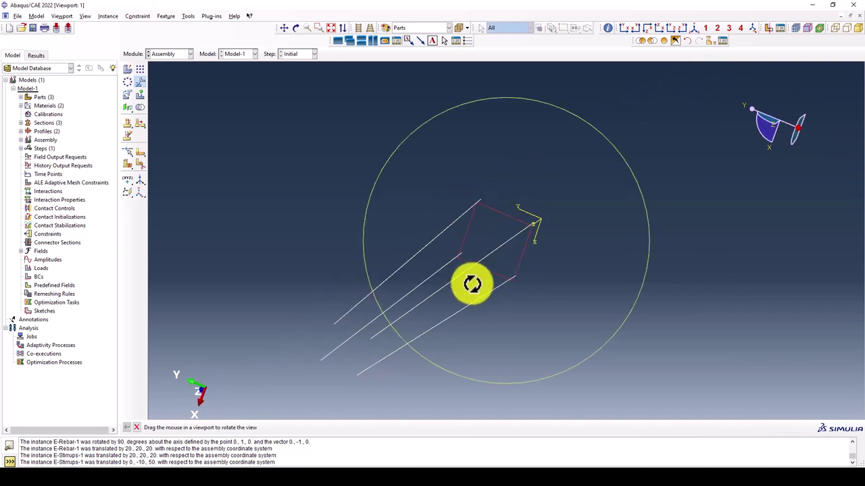
mouse_move(468, 279)
left_mouse_down("ctrl+alt")
mouse_move(436, 276)
mouse_move(405, 223)
mouse_move(392, 246)
left_mouse_up("ctrl+alt")
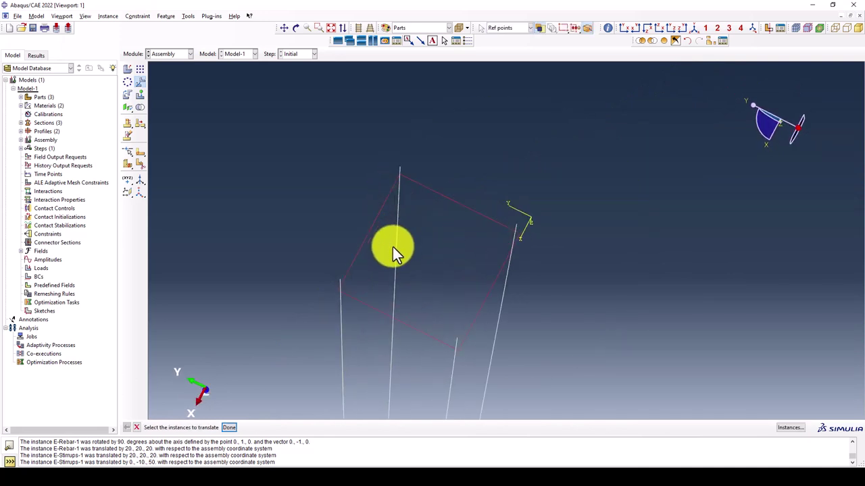
left_click_drag(458, 248, 459, 276, "ctrl+alt")
scroll(444, 189, "down", 2)
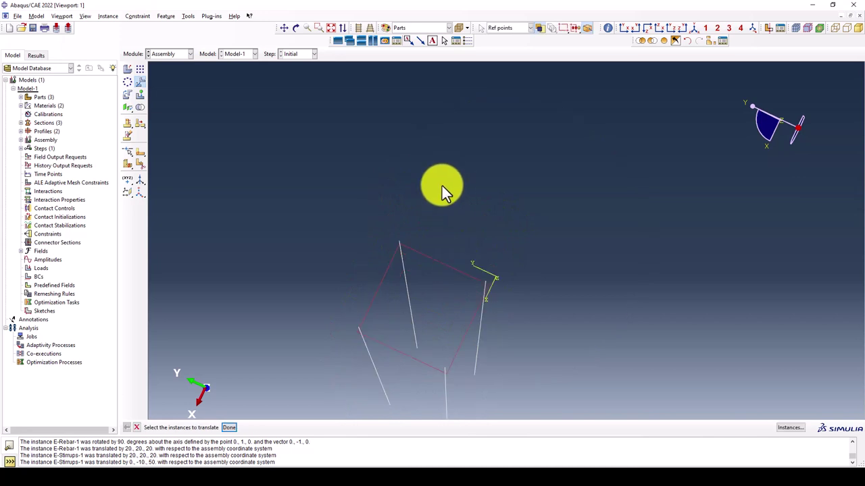
scroll(419, 298, "down", 1)
mouse_move(418, 297)
left_mouse_down("ctrl+alt")
mouse_move(482, 260)
mouse_move(473, 179)
mouse_move(415, 144)
left_mouse_up("ctrl+alt")
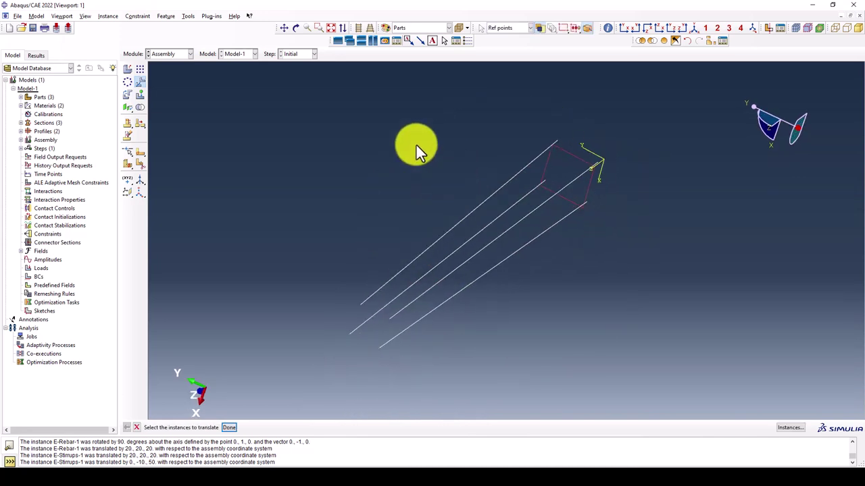
left_click(139, 69)
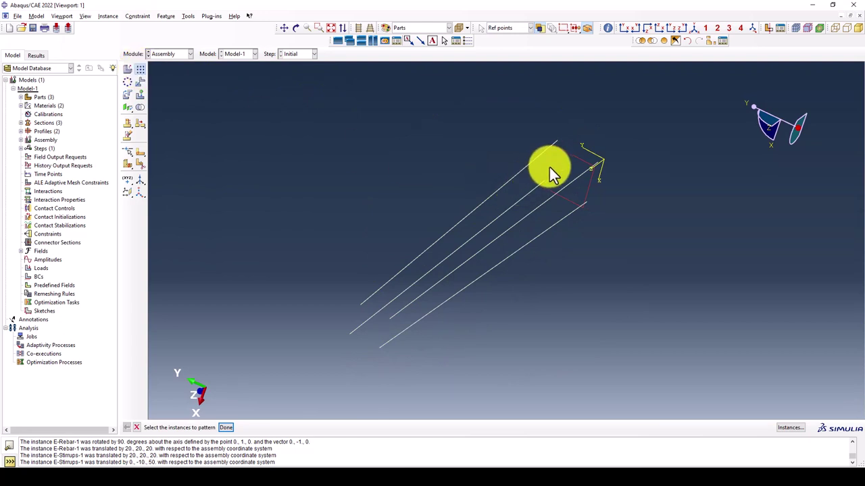
Pattern the stirrup 15 times at 200 spacing along the rebar direction
middle_click(419, 161)
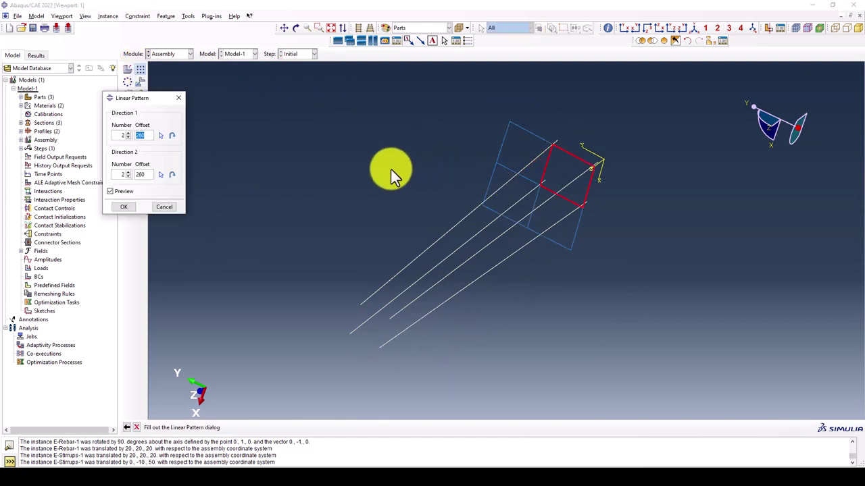
left_click(695, 29)
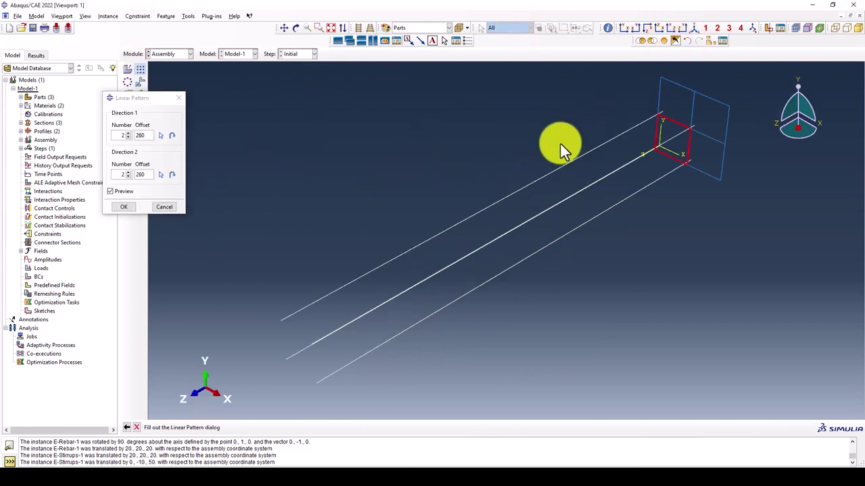
left_click(160, 136)
left_click(571, 217)
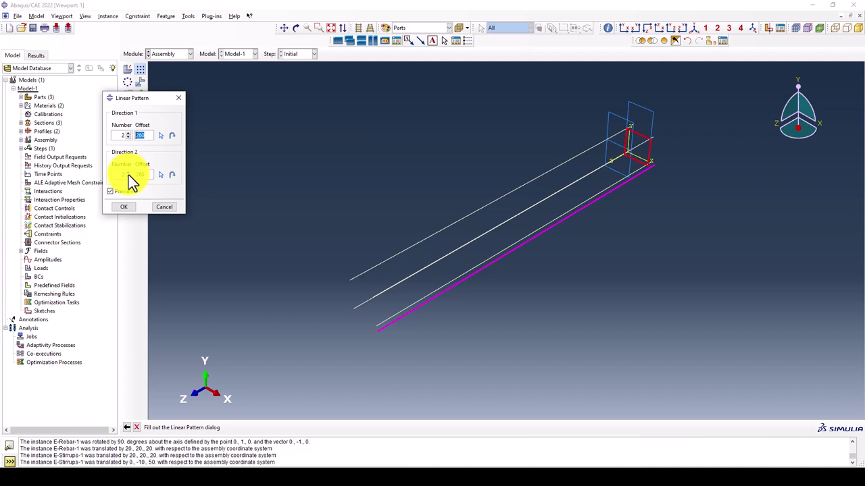
key("Tab")
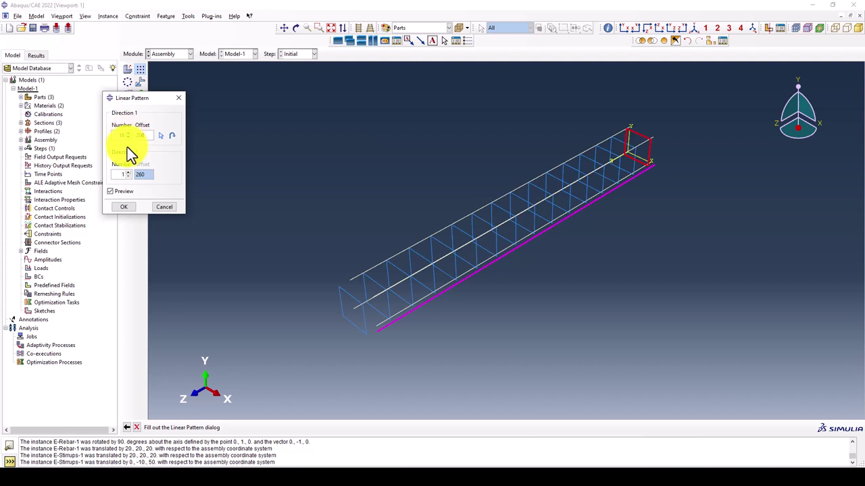
left_click(123, 206)
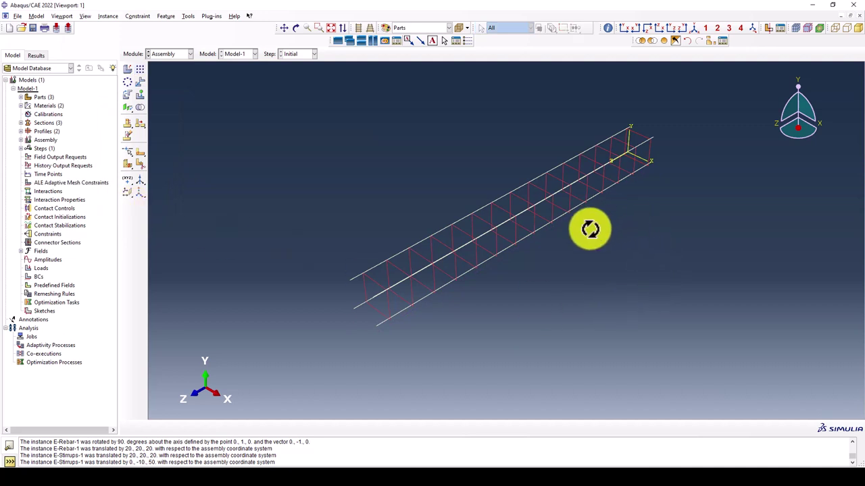
Orbit the column, show then hide the concrete instance to expose the reinforcement cage
left_click_drag(588, 227, 567, 248, "ctrl+alt")
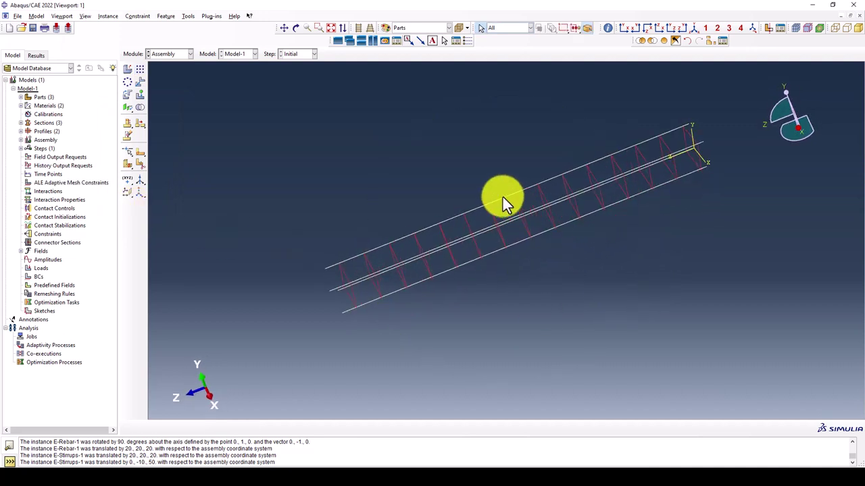
left_click_drag(503, 197, 503, 230, "ctrl+alt")
mouse_move(562, 214)
left_mouse_down("ctrl+alt")
mouse_move(492, 261)
mouse_move(421, 284)
mouse_move(394, 308)
left_mouse_up("ctrl+alt")
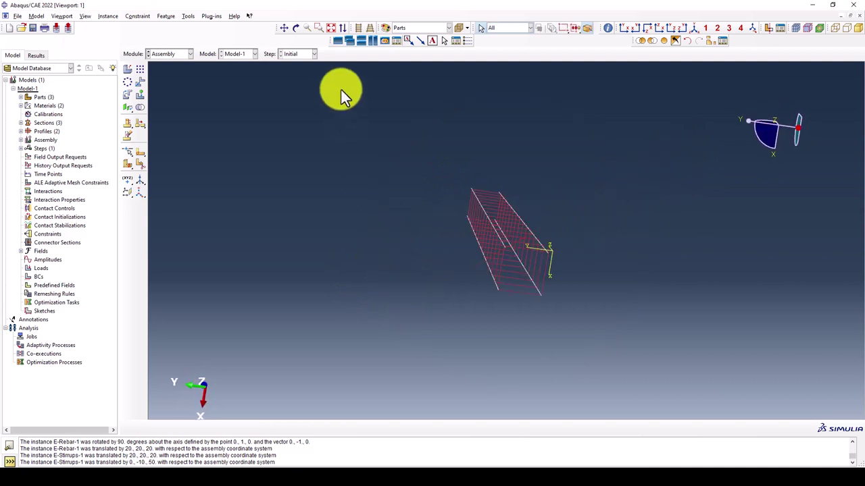
left_click(664, 41)
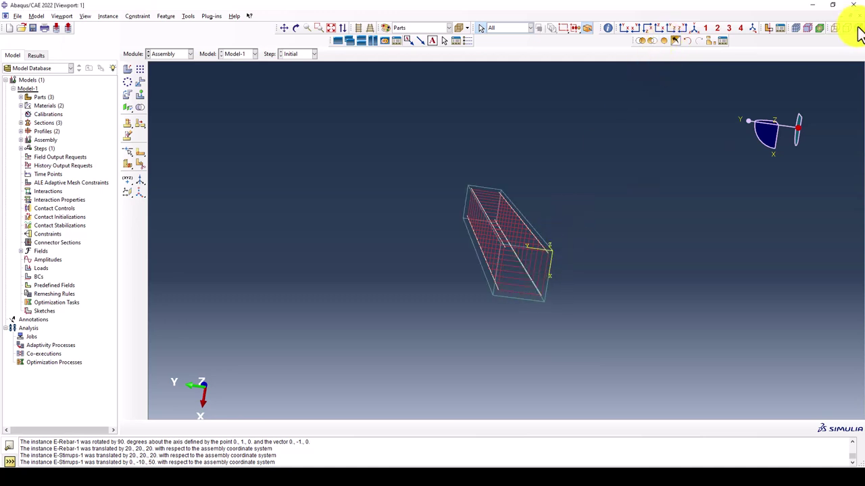
left_click_drag(538, 293, 602, 228)
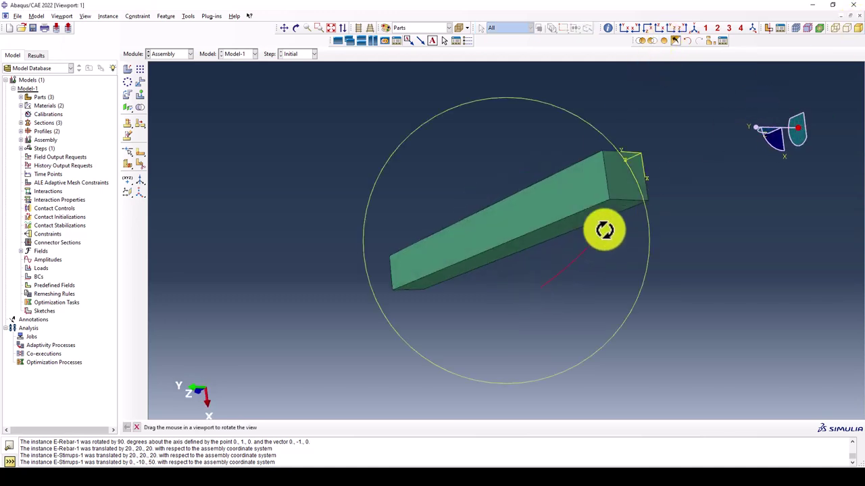
left_click(681, 40)
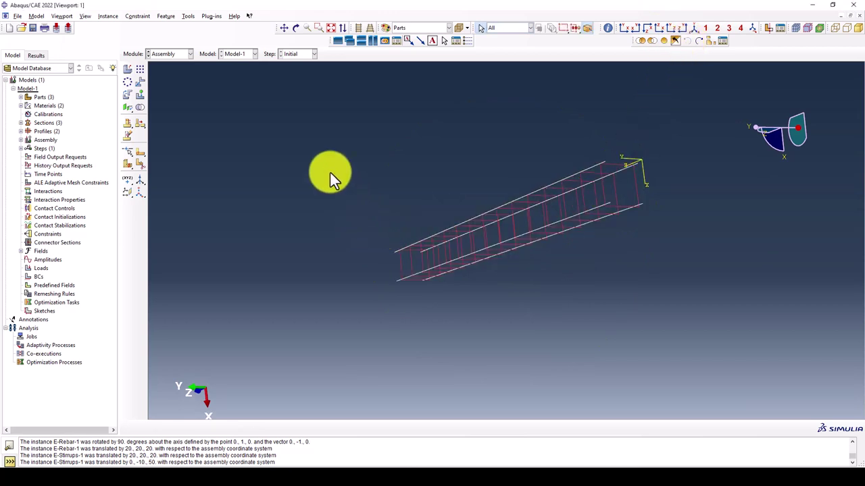
left_click(190, 16)
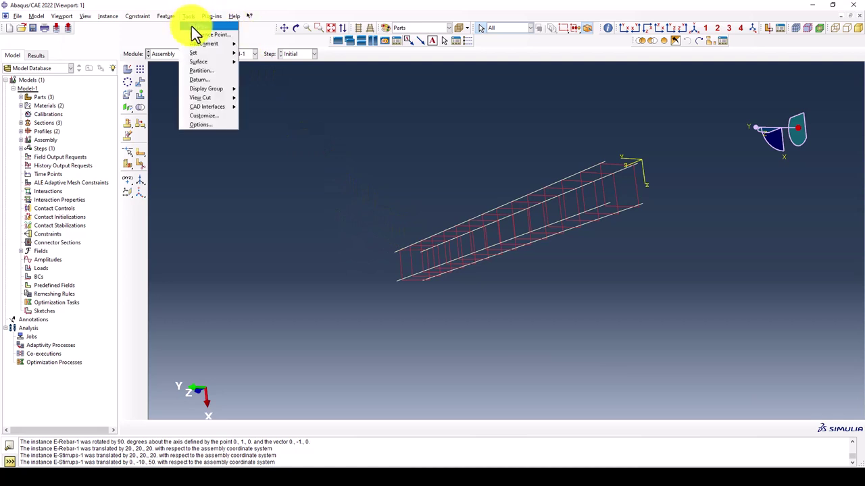
mouse_move(203, 52)
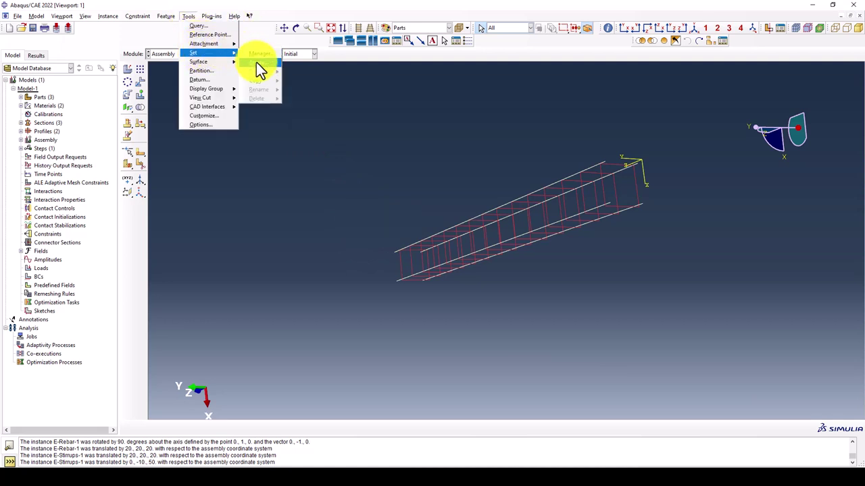
Create a set named 'Rebars' from the box-selected reinforcement edges
left_click(256, 62)
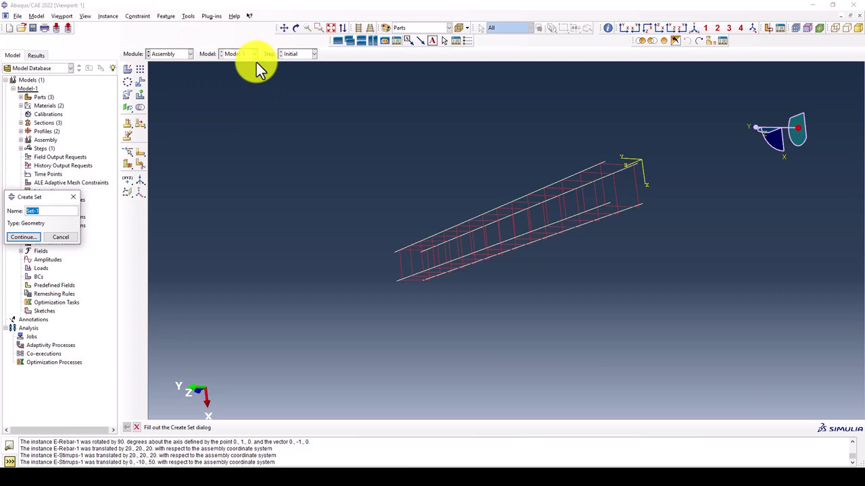
type("Rebars")
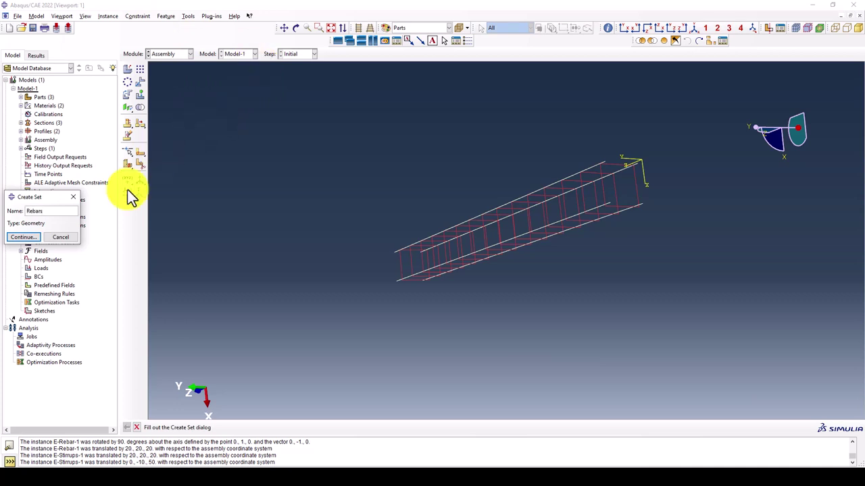
left_click(39, 236)
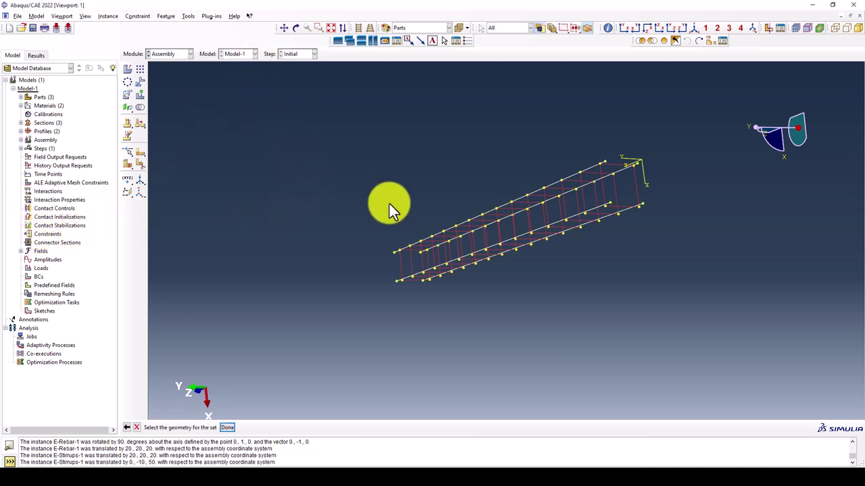
left_click_drag(289, 120, 770, 370)
middle_click(523, 306)
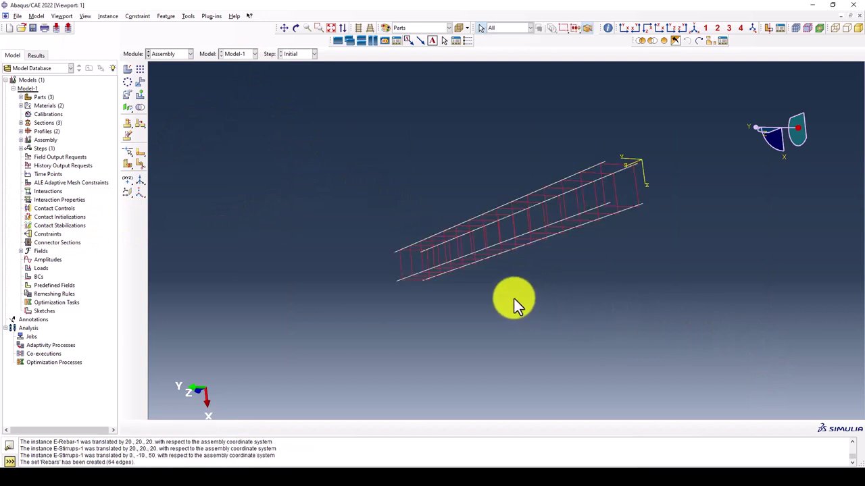
Show the column shaded and translucent in the standard isometric view
left_click(177, 59)
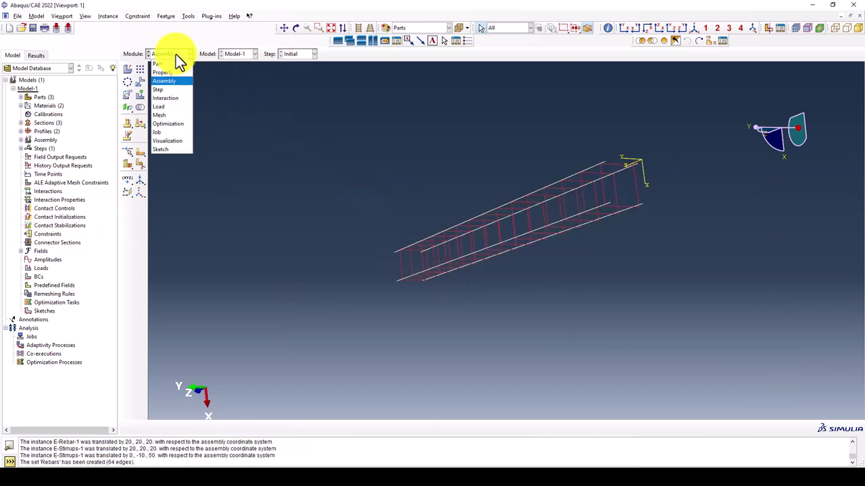
left_click(176, 54)
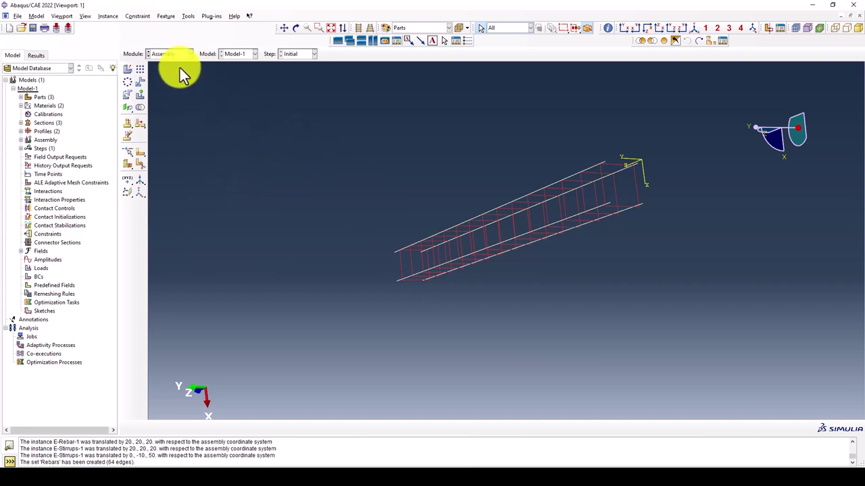
left_click(170, 56)
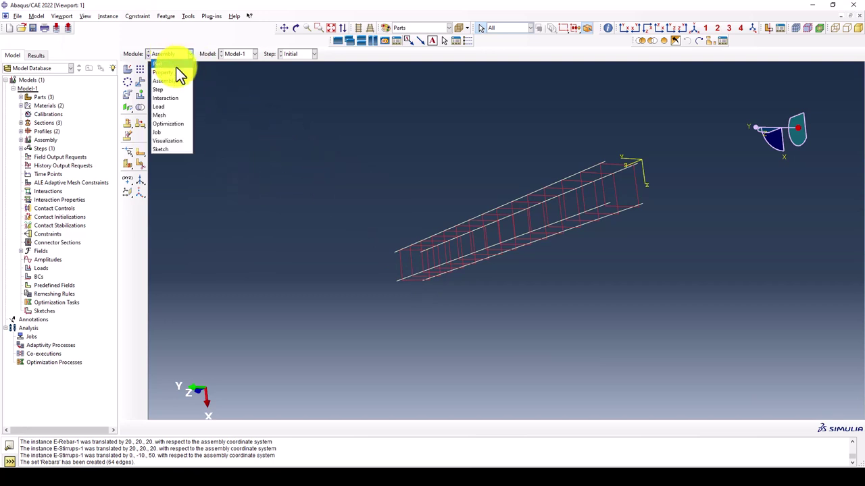
left_click(225, 109)
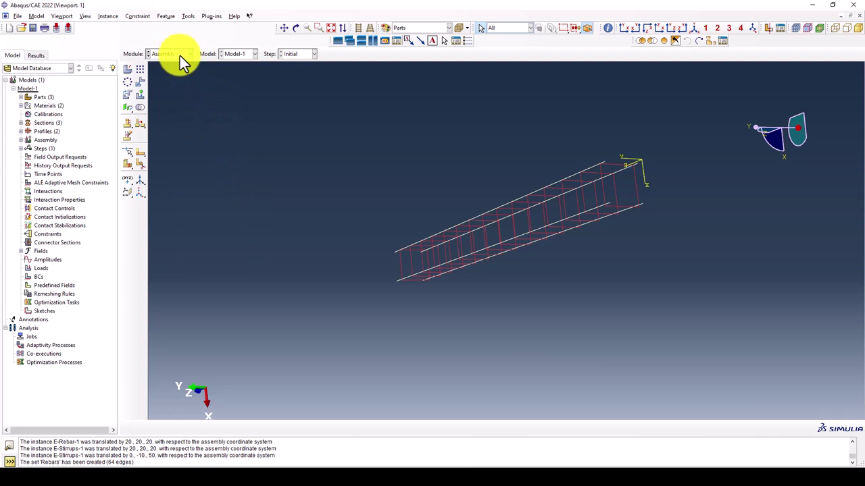
left_click(671, 42)
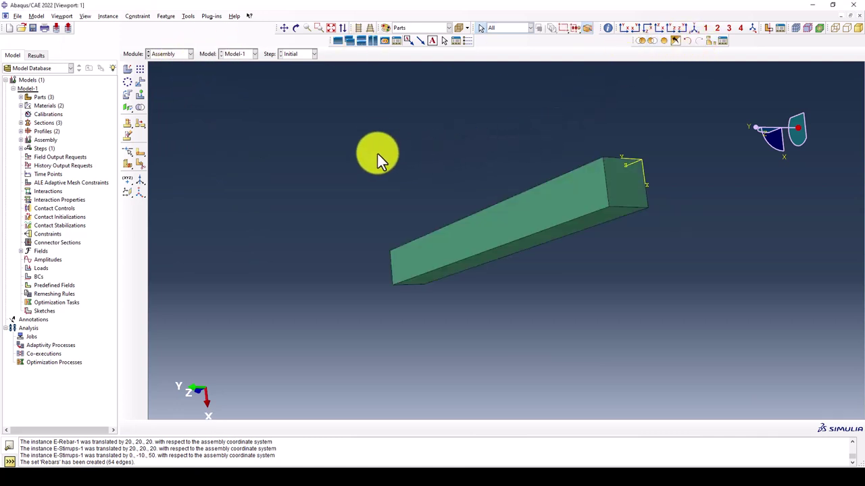
left_click(836, 29)
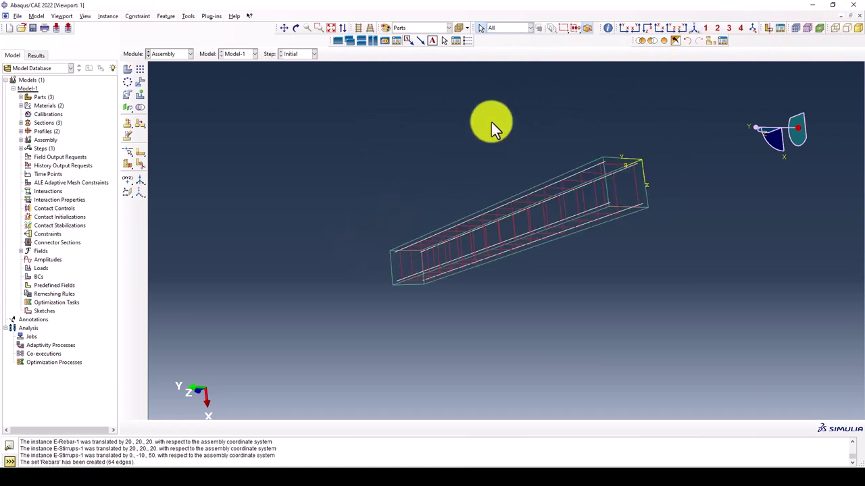
left_click(696, 28)
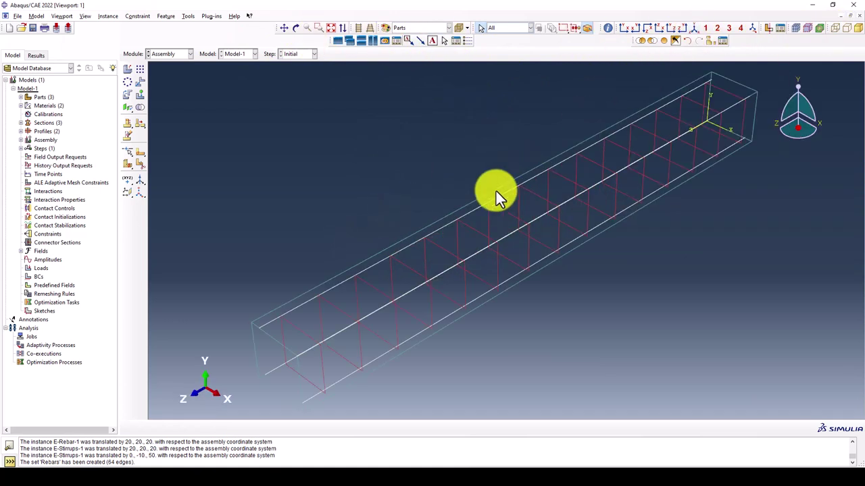
scroll(393, 160, "down", 2)
left_click_drag(236, 99, 637, 360)
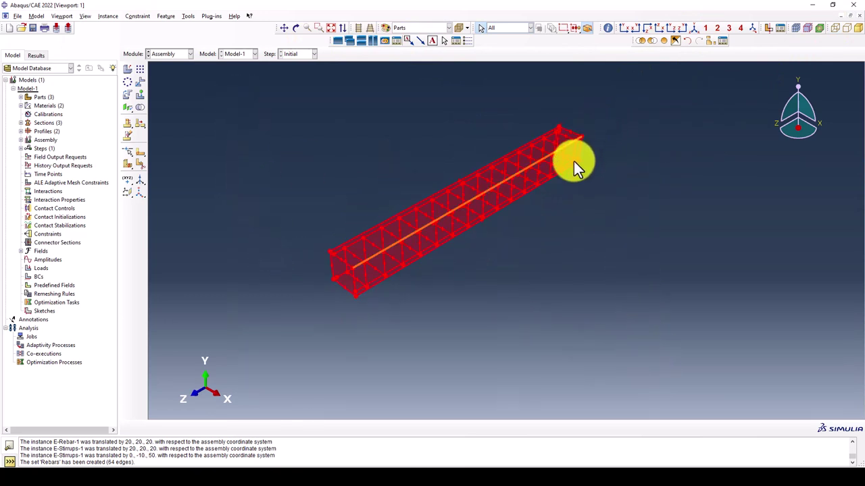
left_click(565, 253)
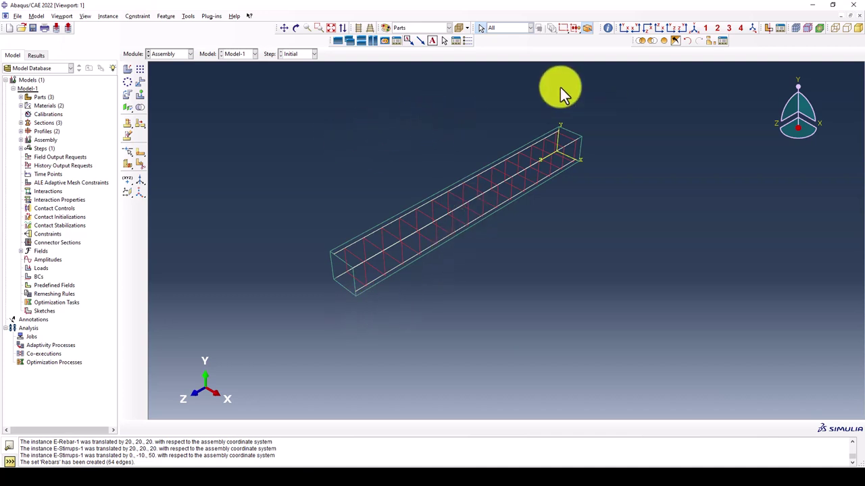
left_click(127, 93)
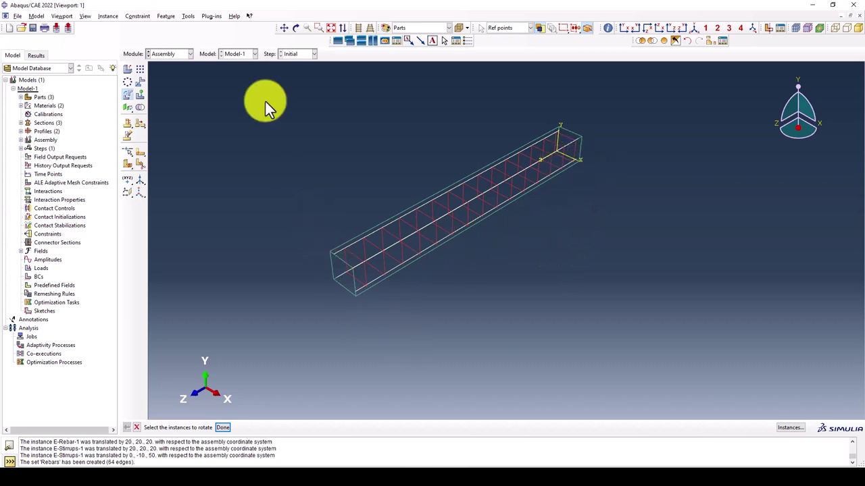
Rotate all instances 90° about the axis from 0,0,0 to 0,1,0
left_click_drag(262, 116, 628, 331)
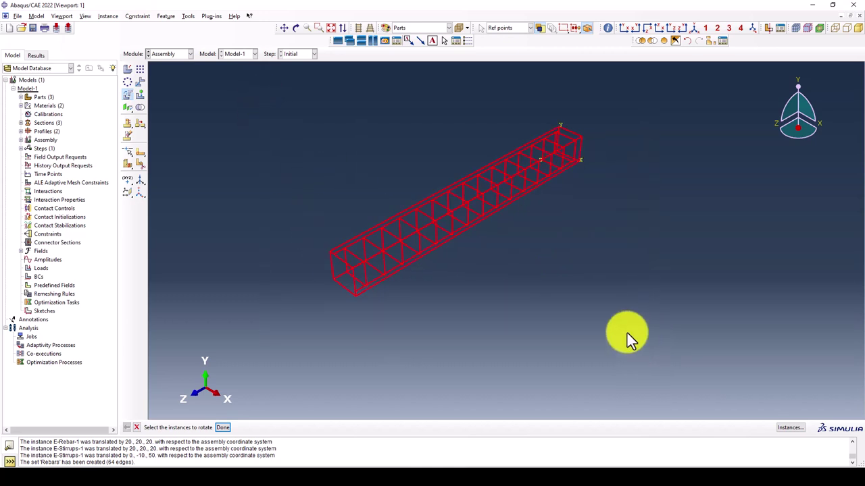
middle_click(568, 303)
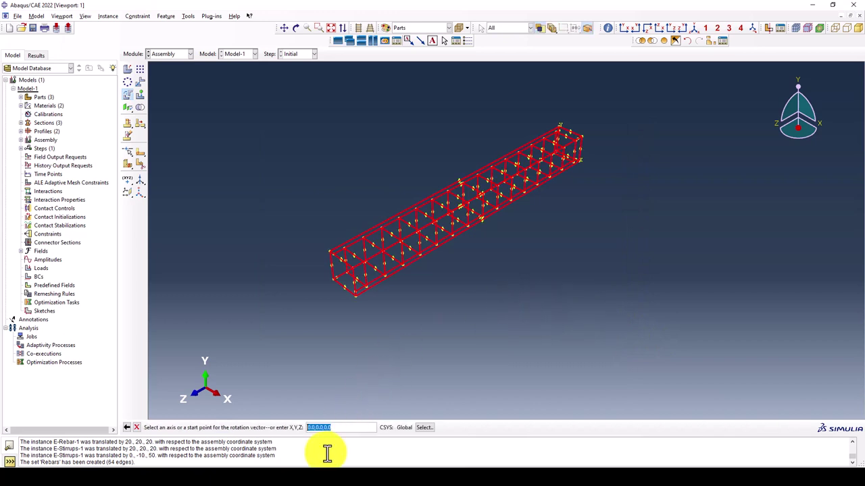
middle_click(416, 338)
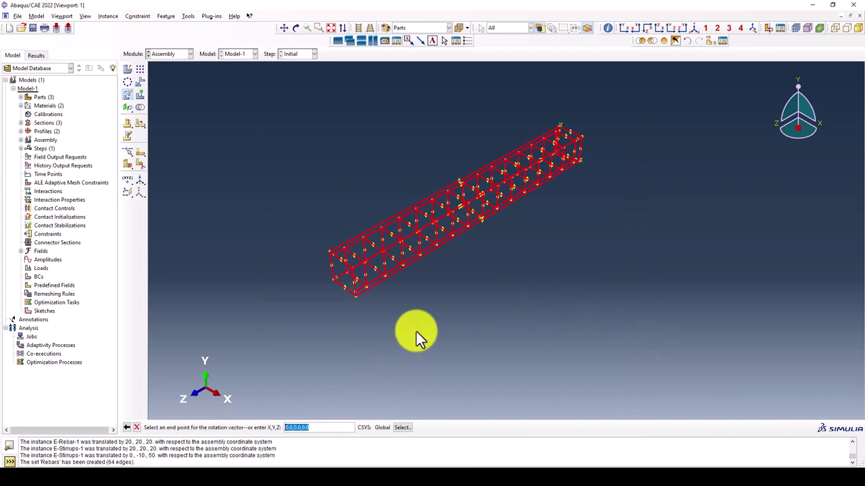
type("0,1,0")
key("Return")
middle_click(397, 335)
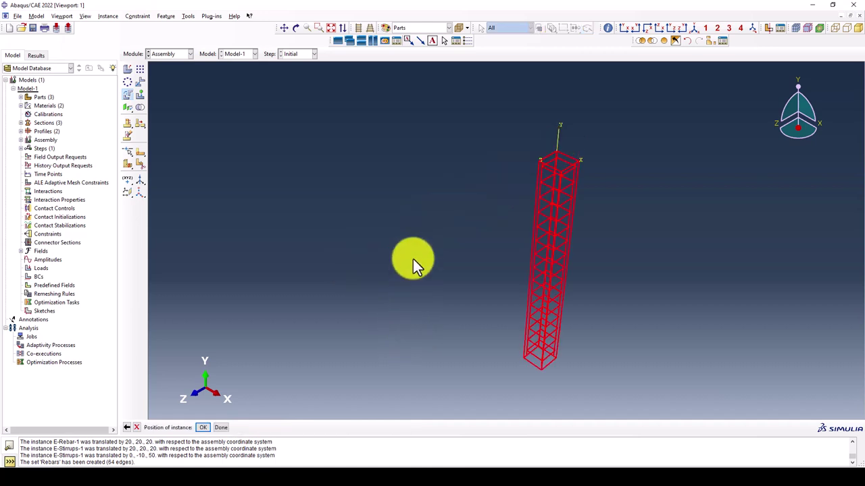
middle_click(412, 251)
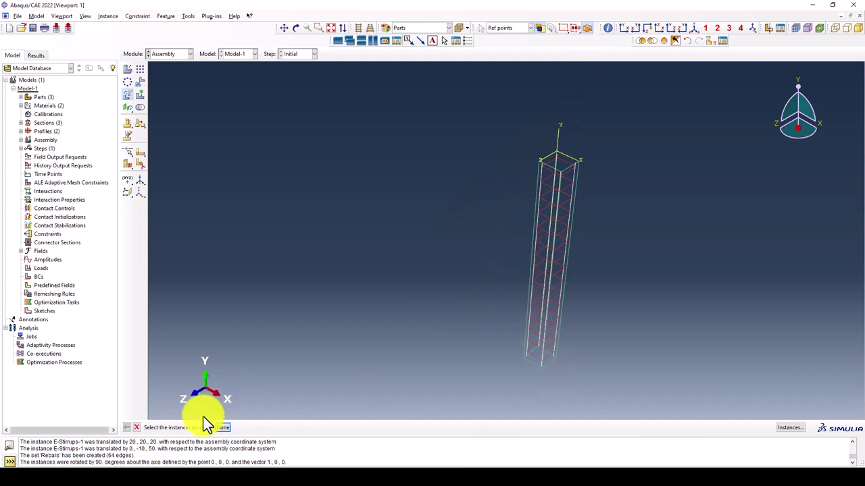
Finish the rotation and select the column and reinforcement instances to translate
left_click(222, 427)
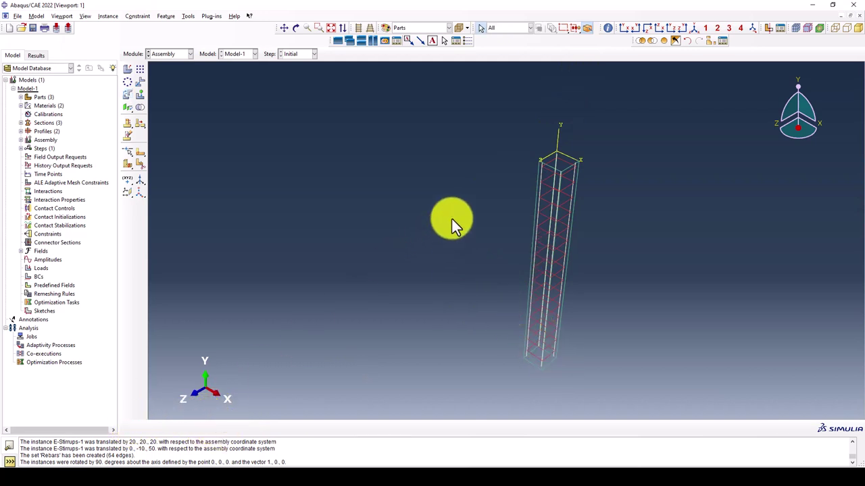
left_click_drag(464, 114, 590, 416)
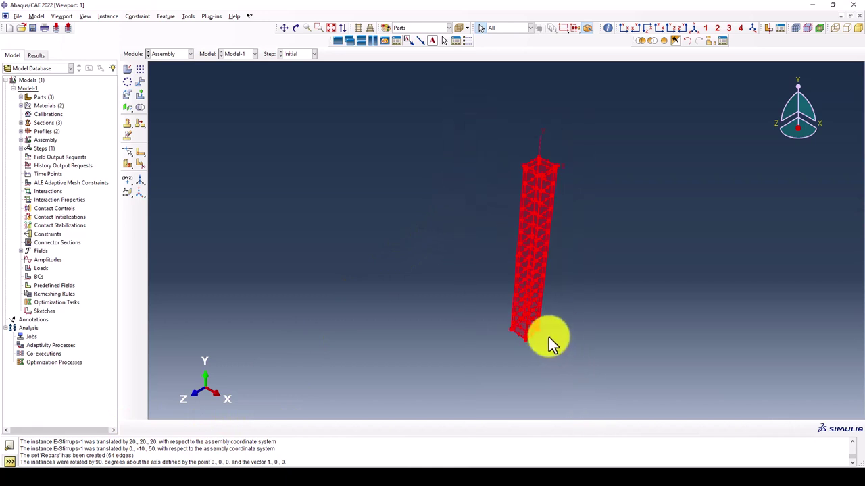
left_click(142, 84)
mouse_move(397, 119)
left_mouse_down()
mouse_move(549, 320)
mouse_move(532, 356)
left_mouse_up()
middle_click(503, 341)
mouse_move(573, 308)
left_mouse_down("ctrl+alt")
mouse_move(443, 340)
mouse_move(528, 326)
mouse_move(517, 280)
left_mouse_up("ctrl+alt")
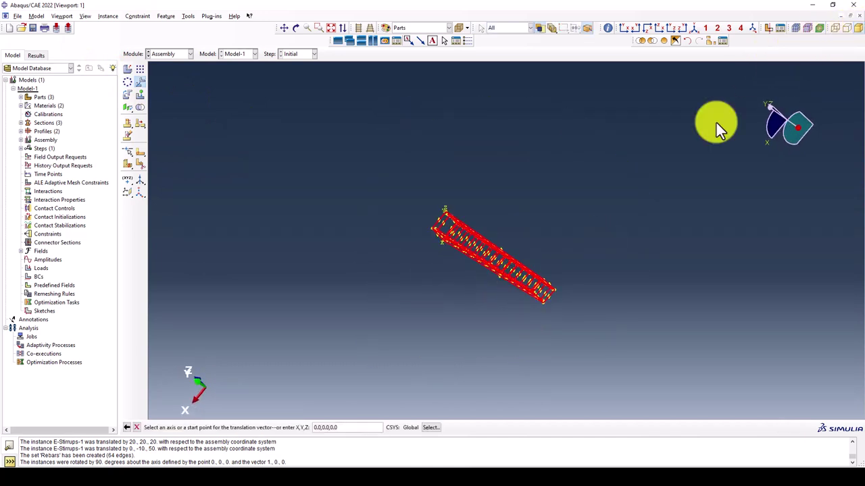
scroll(536, 292, "up", 1)
scroll(574, 281, "up", 2)
scroll(545, 300, "up", 2)
scroll(563, 304, "up", 2)
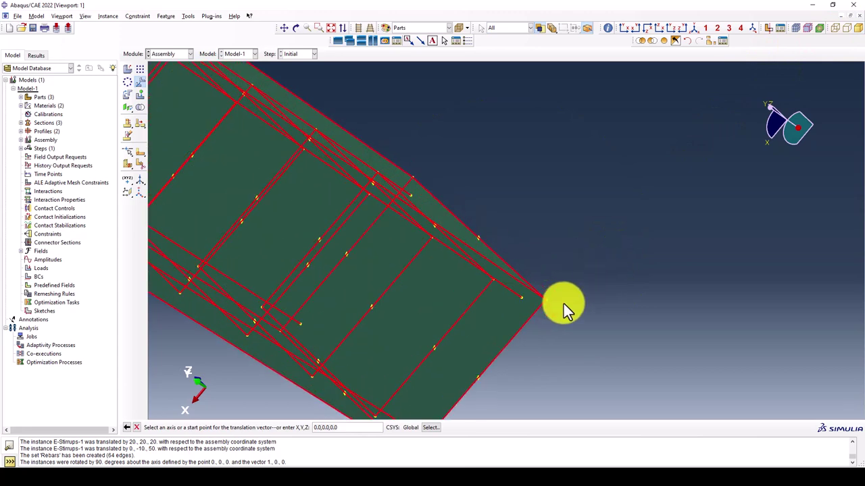
scroll(554, 301, "up", 2)
scroll(542, 300, "up", 1)
scroll(527, 311, "up", 2)
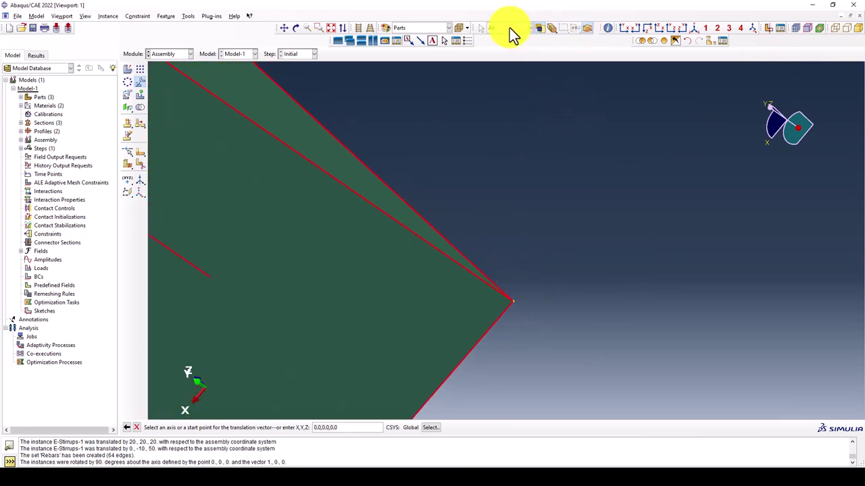
Colour-code the model by assembly defaults
left_click(511, 28)
left_click(435, 29)
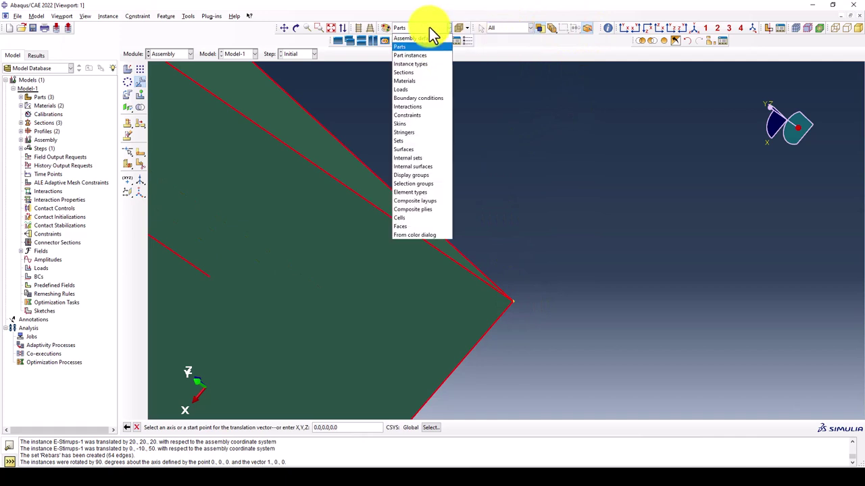
left_click(422, 43)
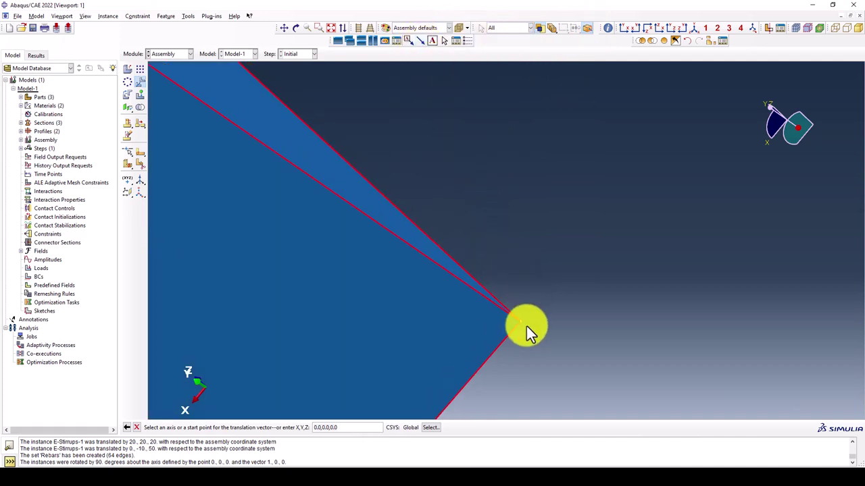
scroll(524, 324, "up", 1)
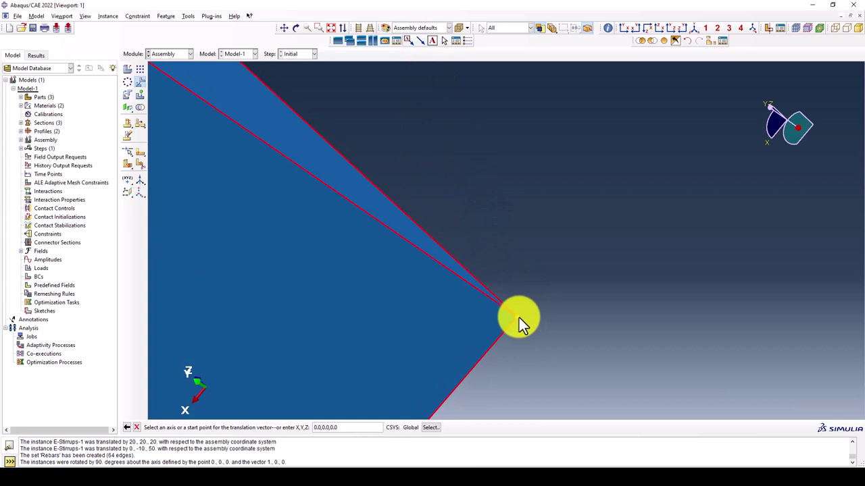
Translate the instances by 0, 3000, 0 from the column corner vertex
left_click(518, 317)
key("Return")
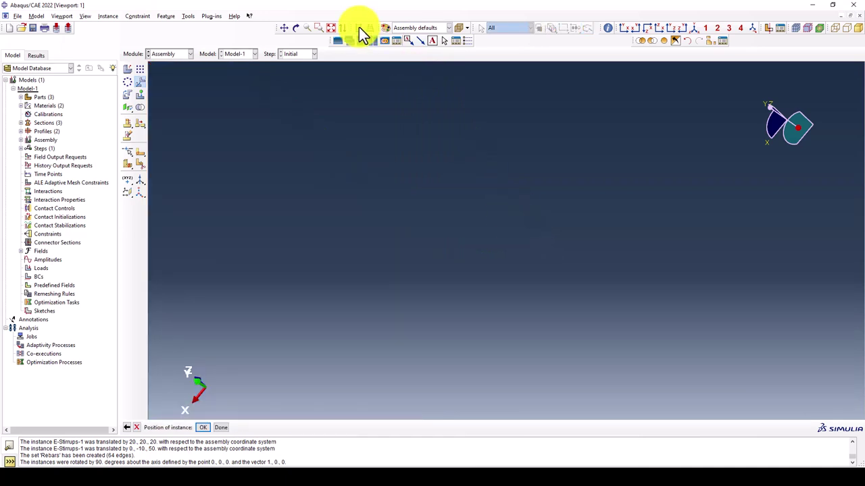
left_click(690, 31)
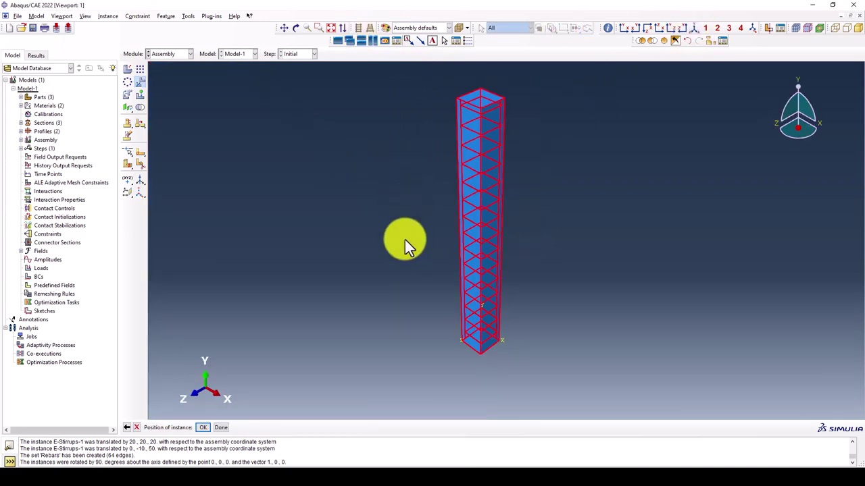
key("Return")
Colour the model by part, render it as wireframe, and switch to the Step module
left_click_drag(518, 252, 415, 286, "ctrl+alt")
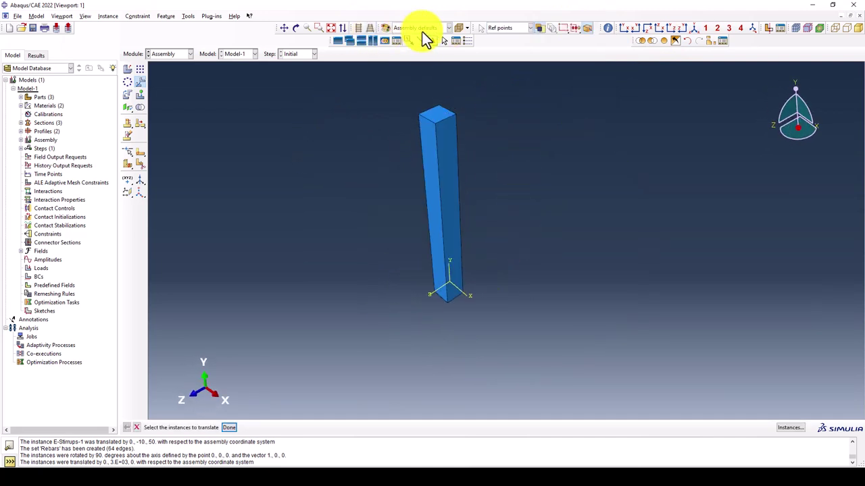
left_click(416, 27)
left_click(410, 47)
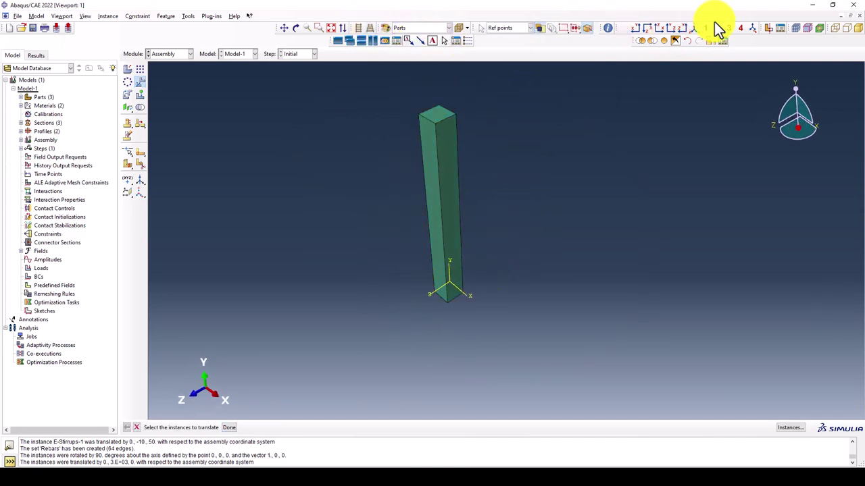
left_click(837, 29)
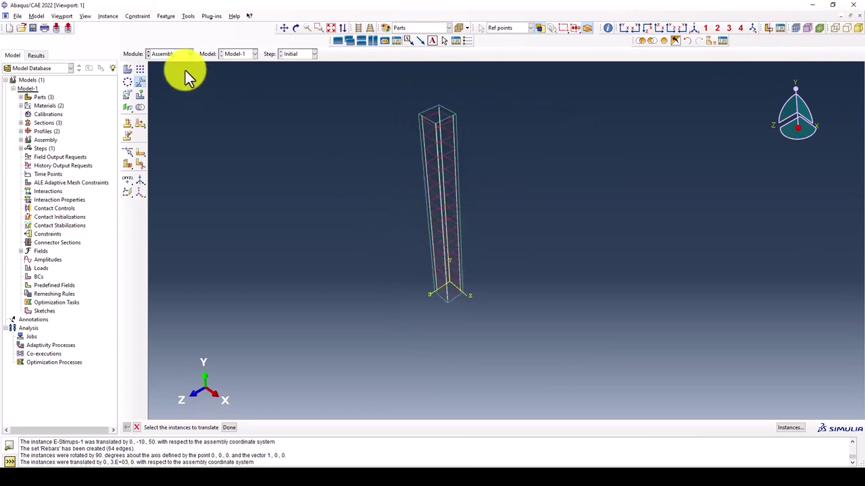
left_click(169, 57)
left_click(172, 89)
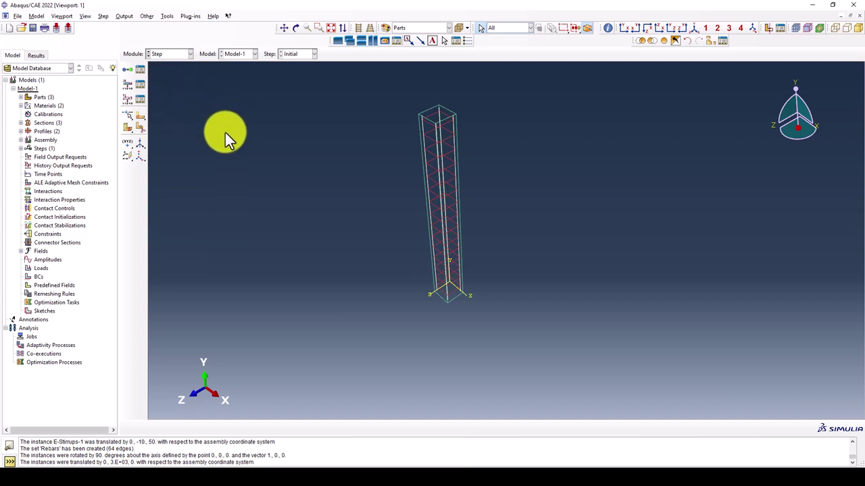
Create a Static, General step named Static
left_click(129, 71)
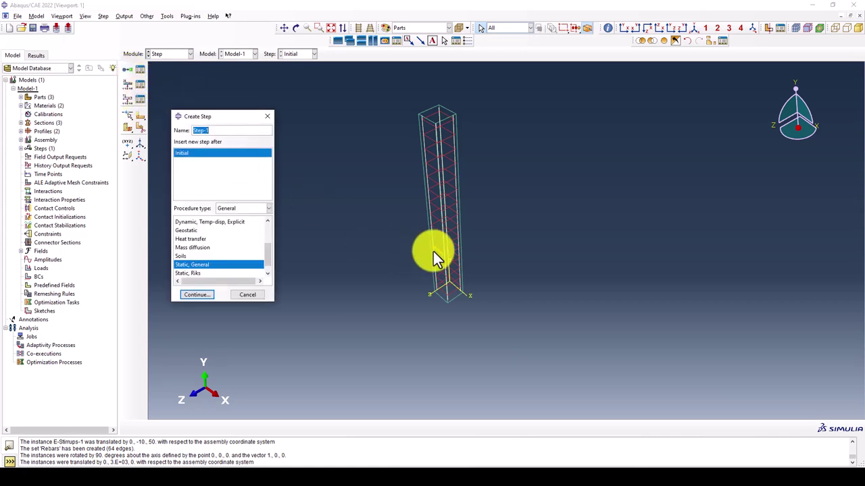
type("Static")
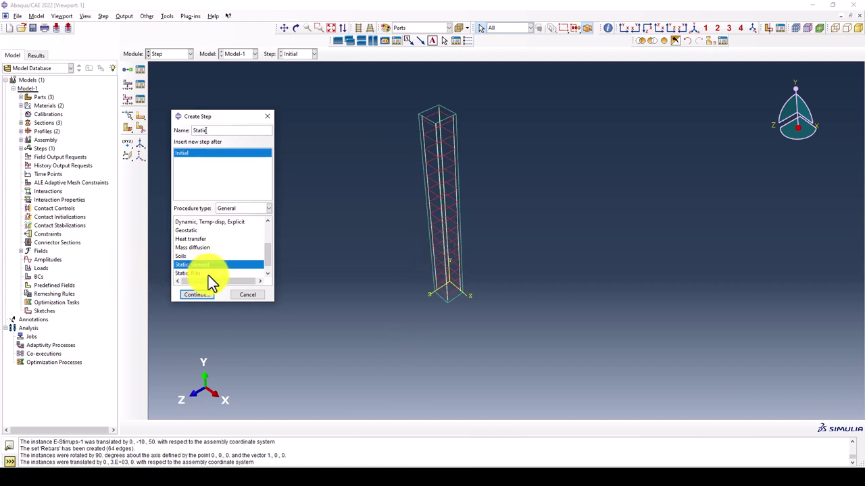
left_click(195, 296)
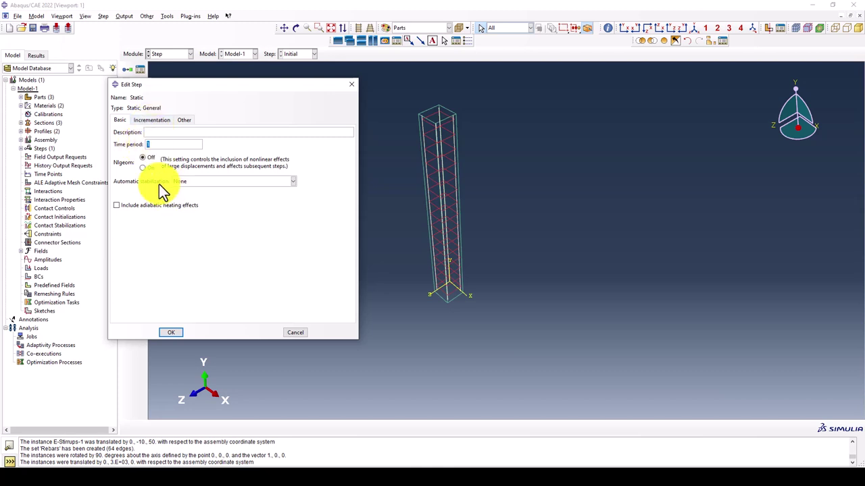
Turn Nlgeom on, use dissipated-energy-fraction stabilization, and set the time period to 10
left_click(143, 167)
left_click(192, 181)
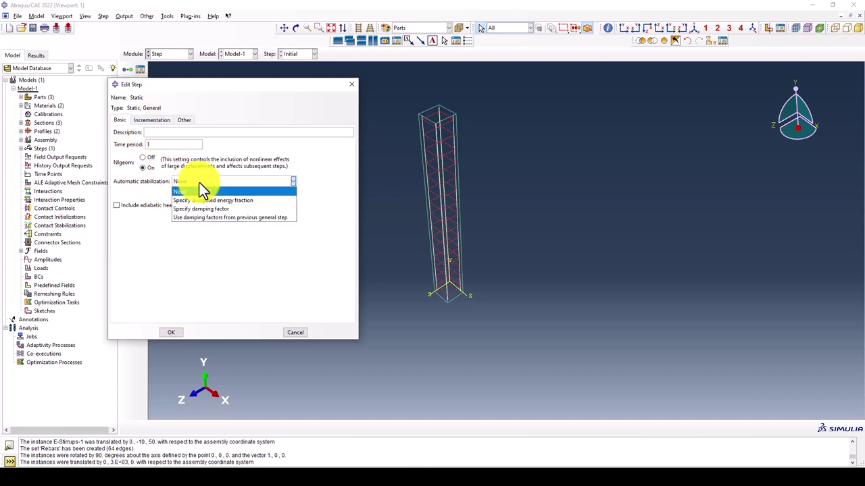
left_click(208, 200)
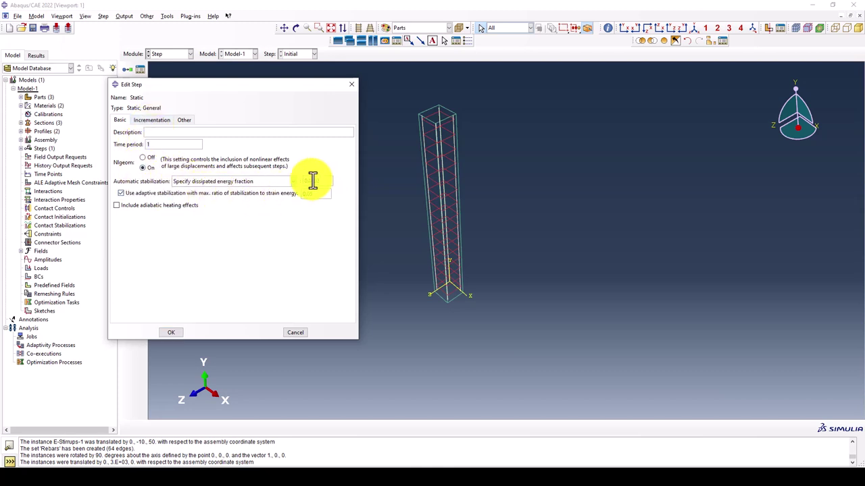
double_click(163, 145)
type("0")
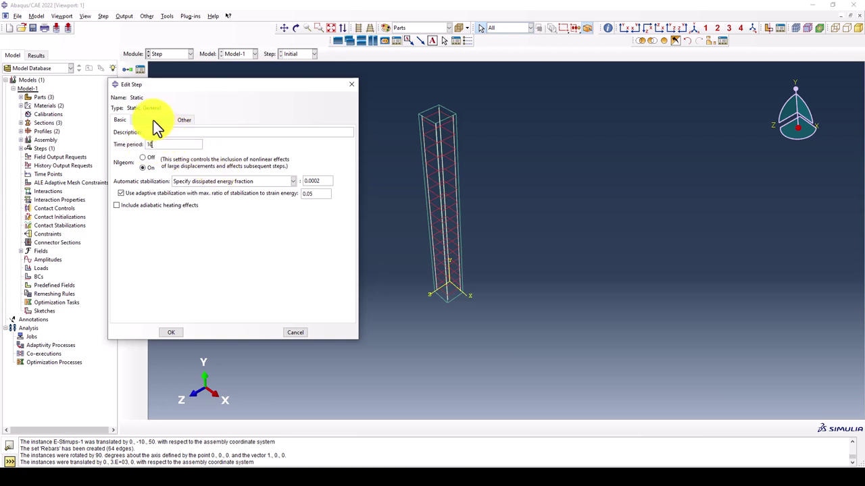
left_click(152, 120)
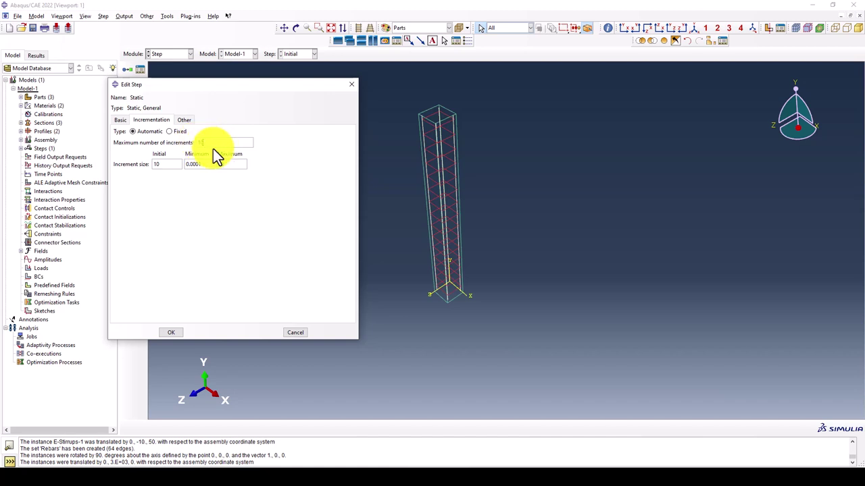
Set increment sizes to 0.01 initial, 1e-15 minimum and 1 maximum, with 10000 maximum increments
double_click(156, 164)
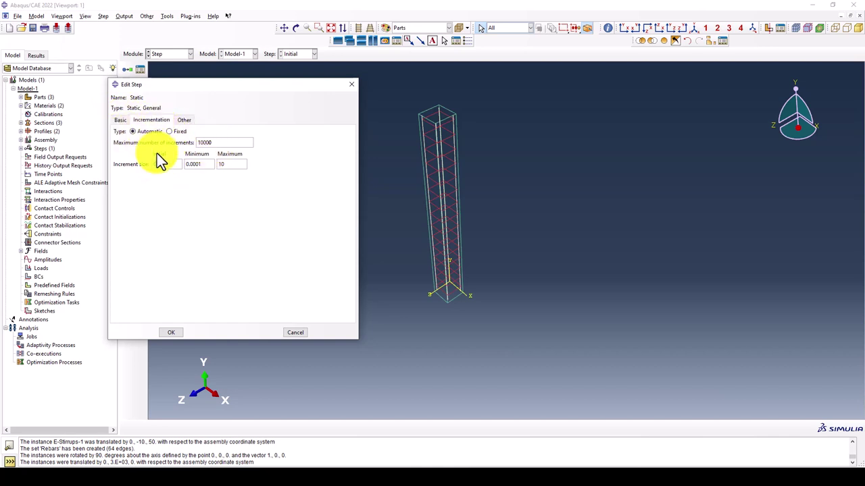
type("0.01")
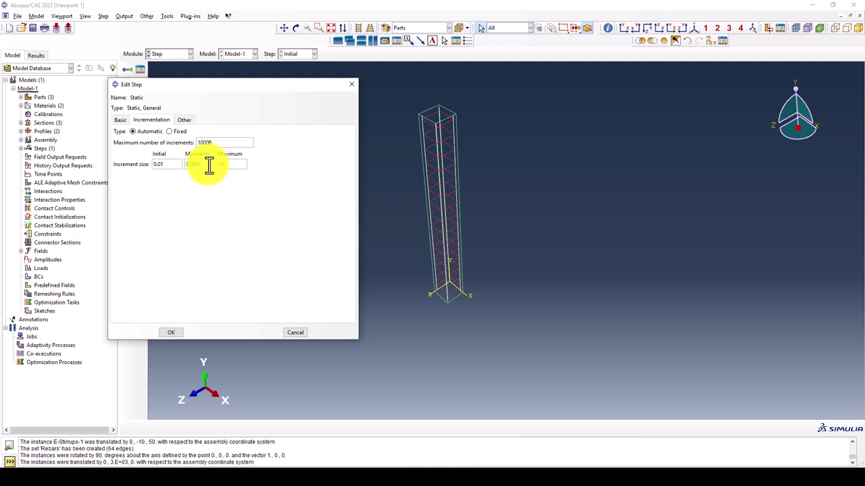
double_click(187, 164)
key("BackSpace")
type("1e-15")
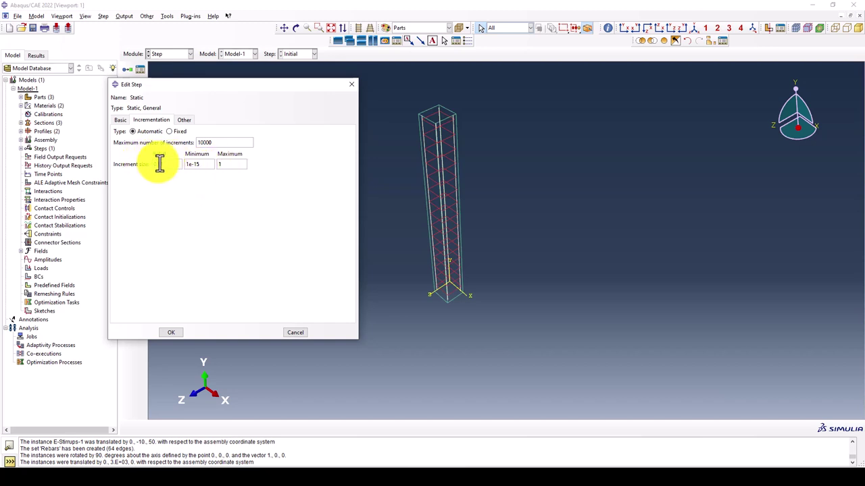
left_click(226, 164)
left_click(174, 333)
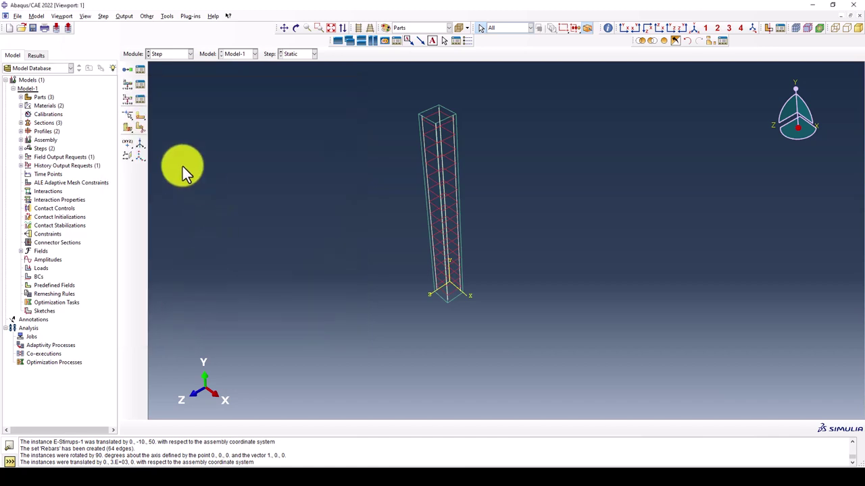
Edit field output request F-Output-1 and expand its Failure/Fracture variables
left_click(137, 87)
left_click(254, 154)
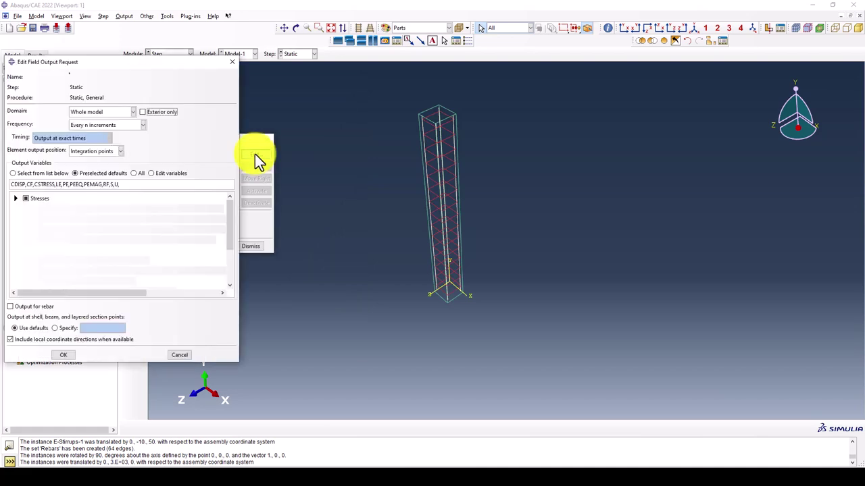
left_click_drag(144, 19, 284, 59)
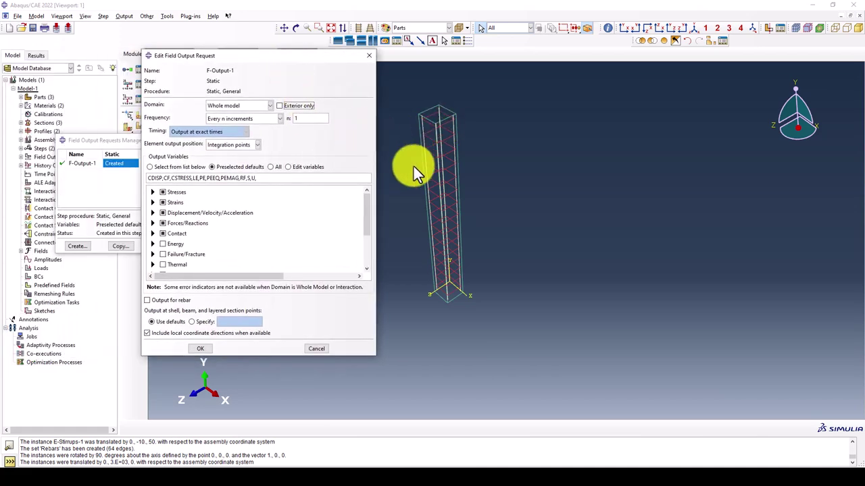
scroll(201, 229, "down", 2)
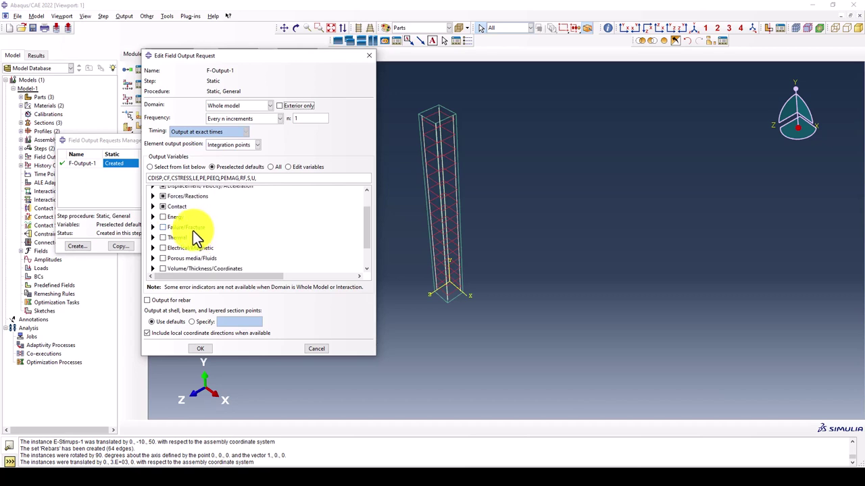
double_click(203, 227)
scroll(215, 231, "down", 2)
Add DAMAGEC, DAMAGET and SDEG to the outputs and close the field output dialogs
left_click(210, 206)
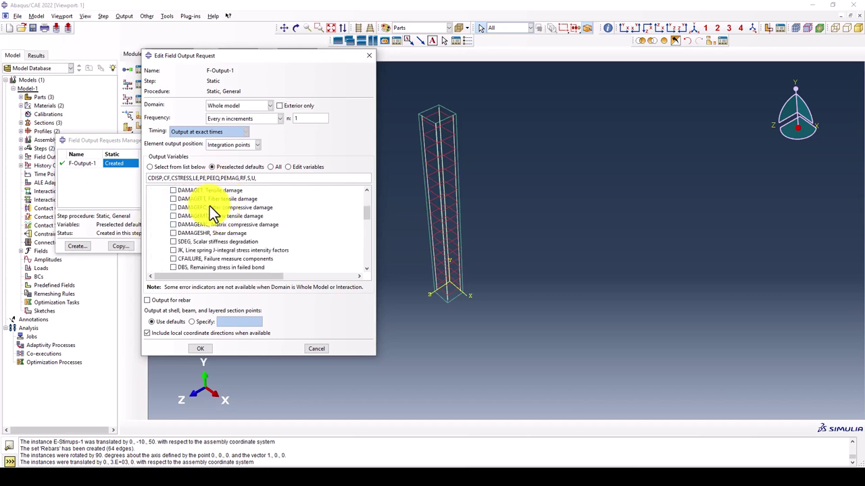
scroll(209, 206, "up", 1)
left_click(209, 217)
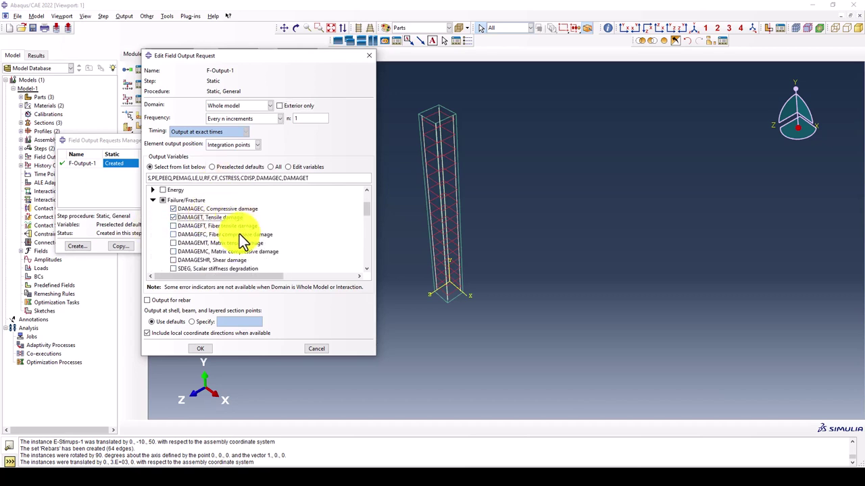
scroll(253, 236, "down", 2)
left_click(202, 214)
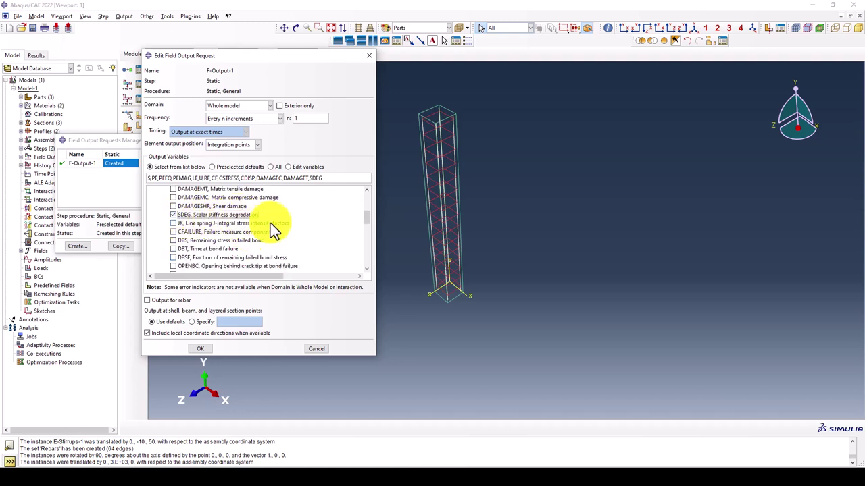
left_click(204, 349)
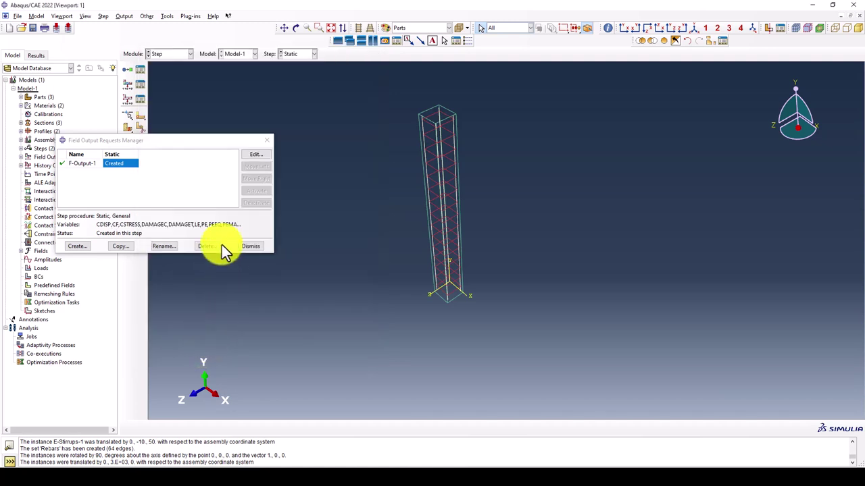
left_click(256, 244)
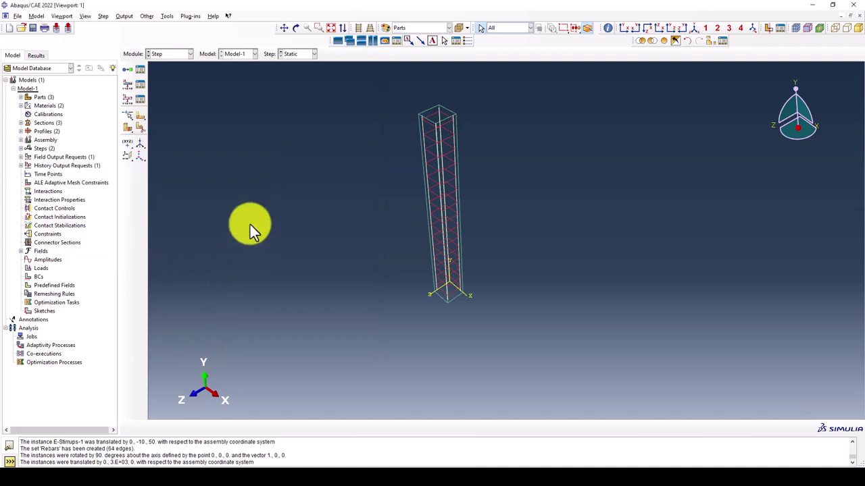
left_click(176, 55)
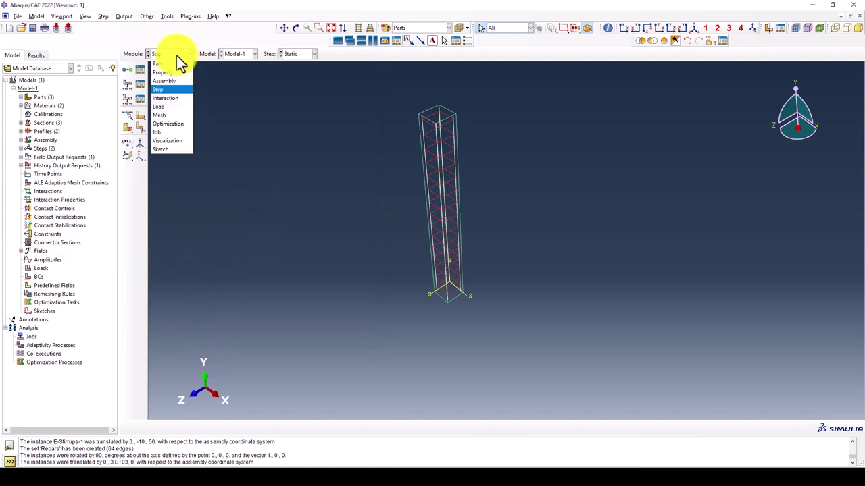
In the Interaction module, begin an embedded region constraint and pick the model region
left_click(175, 98)
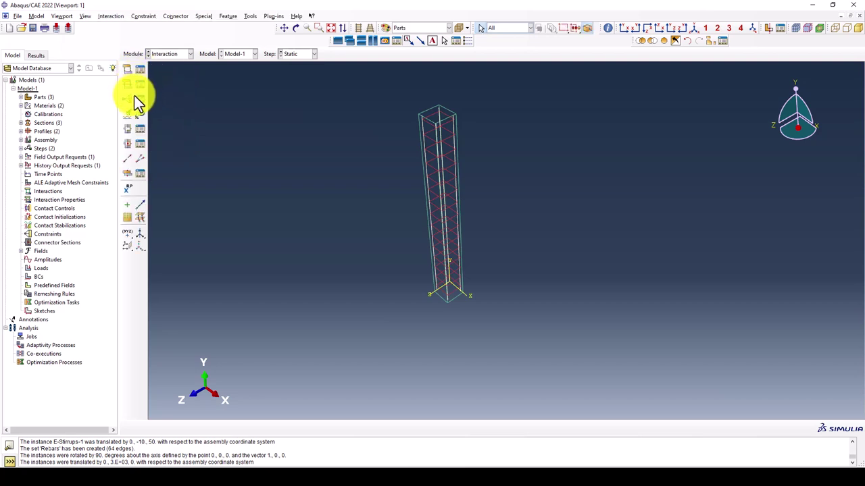
left_click(128, 99)
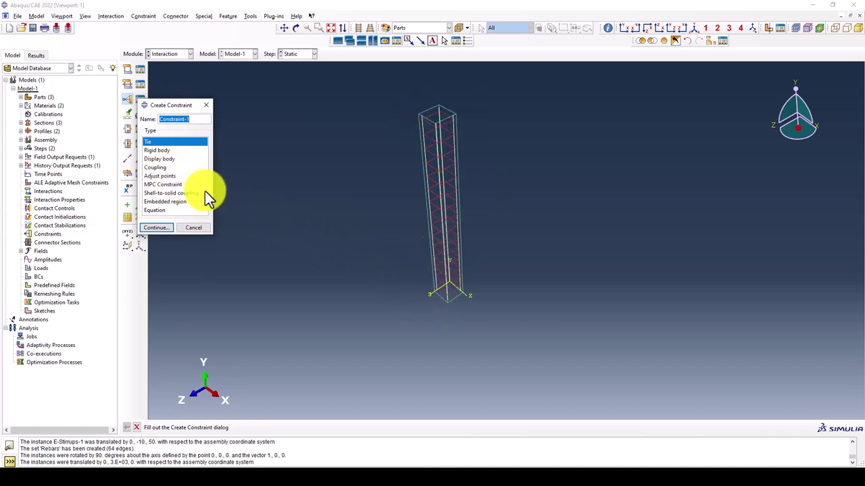
left_click(174, 202)
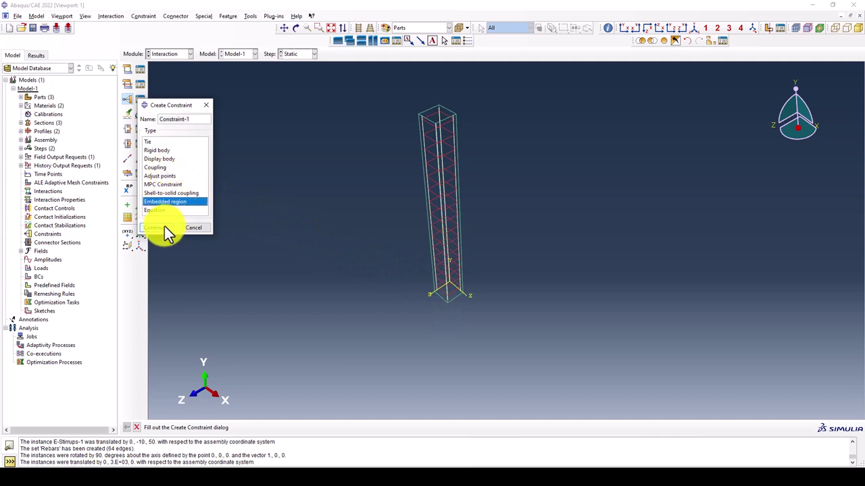
left_click(164, 227)
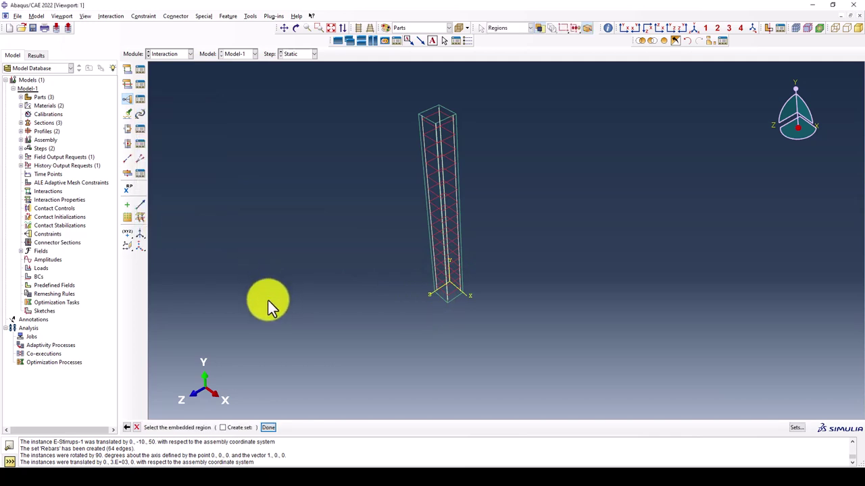
left_click(430, 108)
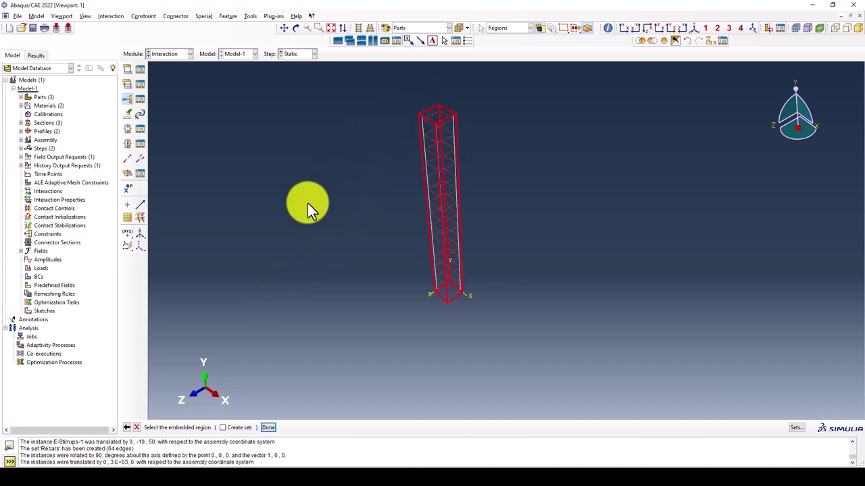
middle_click(308, 202)
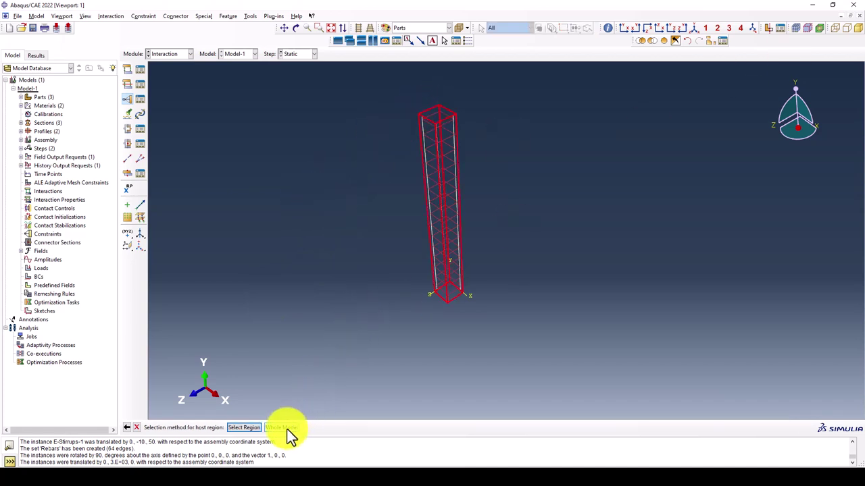
Try using the Rebars set as the host region, dismissing the solid host region errors
left_click(248, 428)
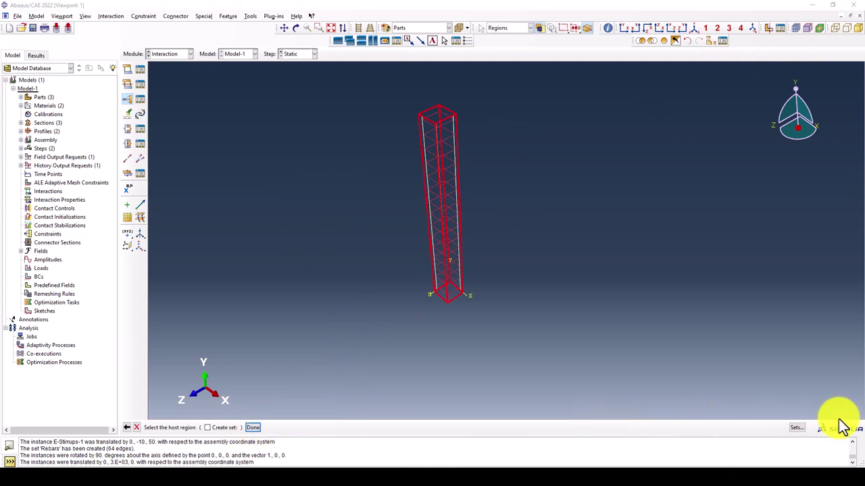
left_click(796, 427)
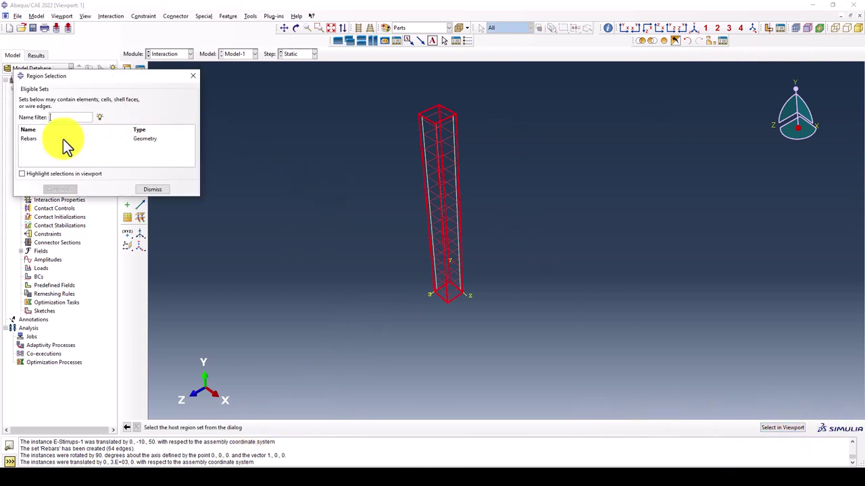
left_click(61, 138)
left_click(65, 190)
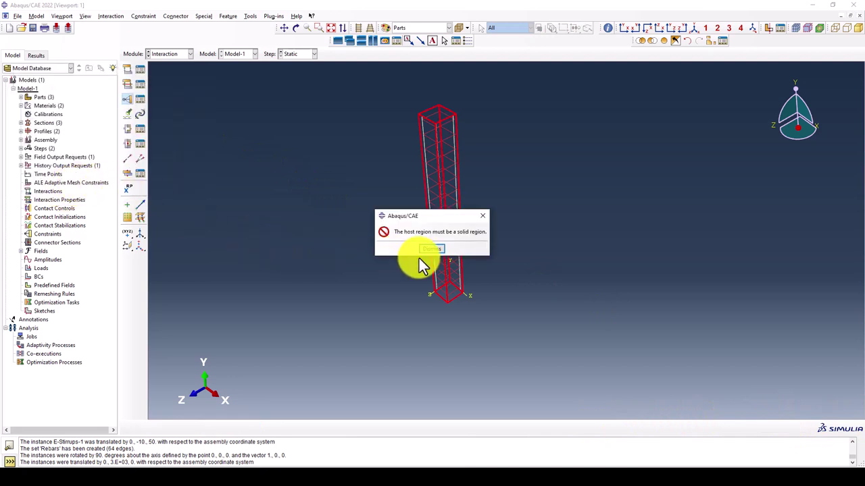
left_click(433, 248)
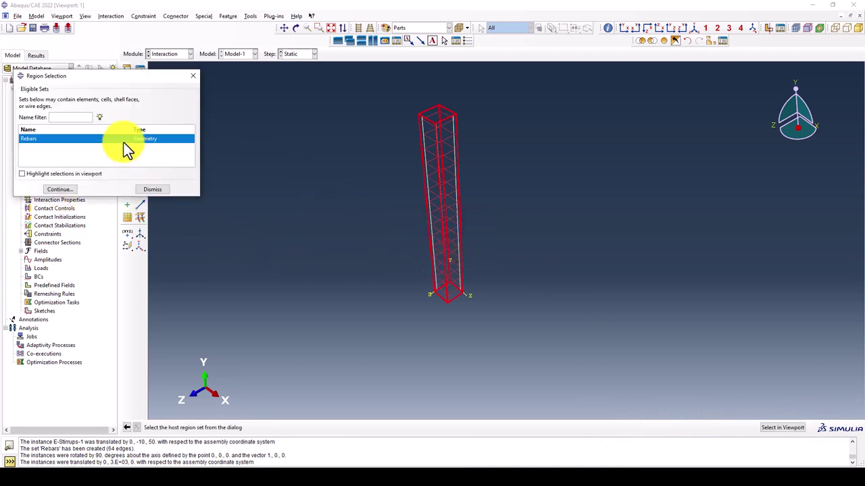
left_click_drag(166, 75, 357, 112)
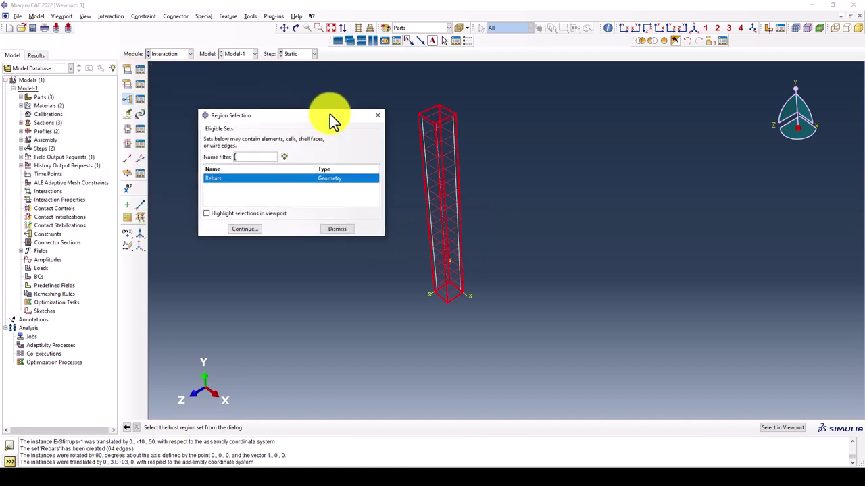
left_click(126, 427)
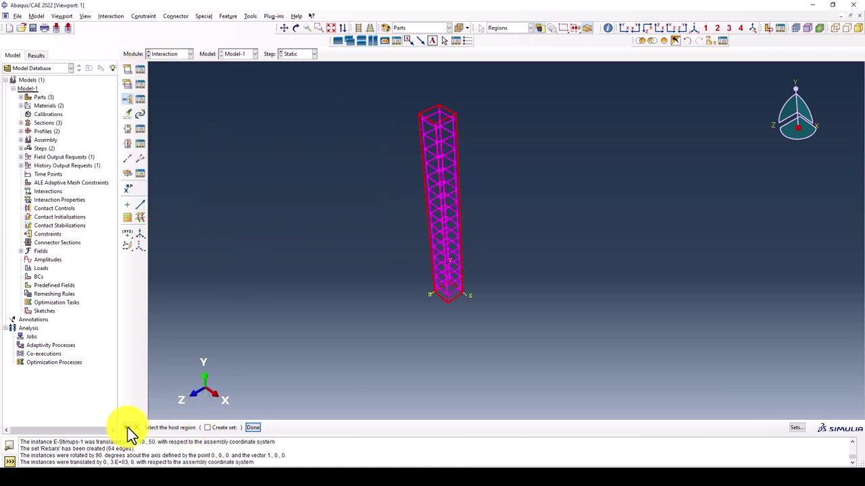
left_click(128, 427)
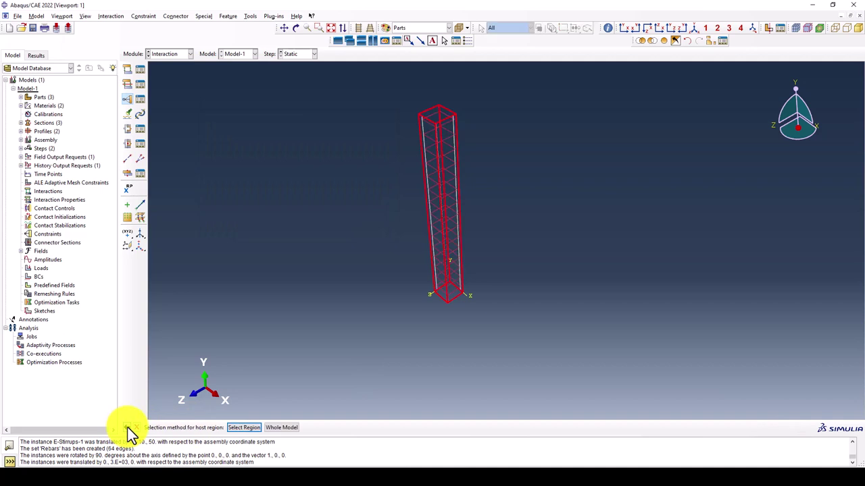
left_click(246, 429)
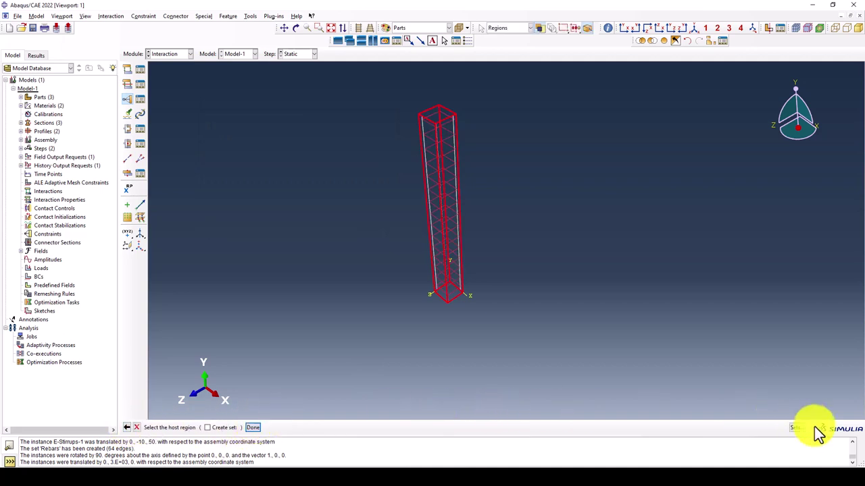
left_click(804, 428)
left_click(223, 174)
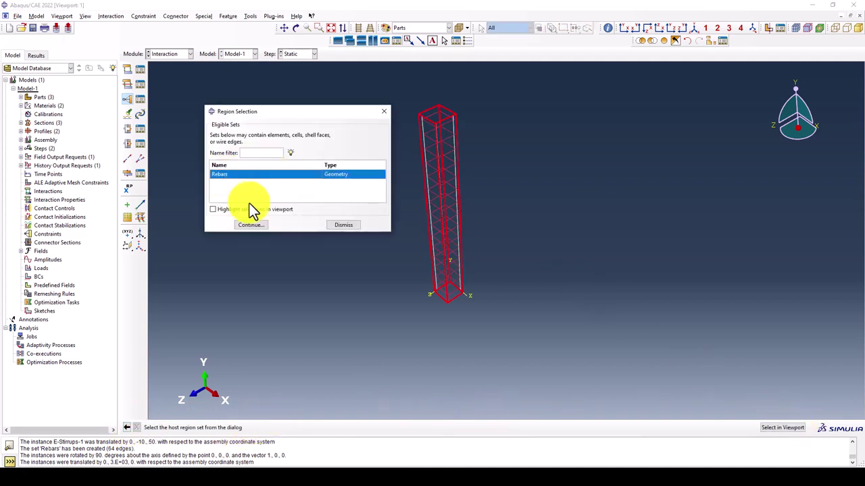
left_click(251, 225)
left_click(431, 250)
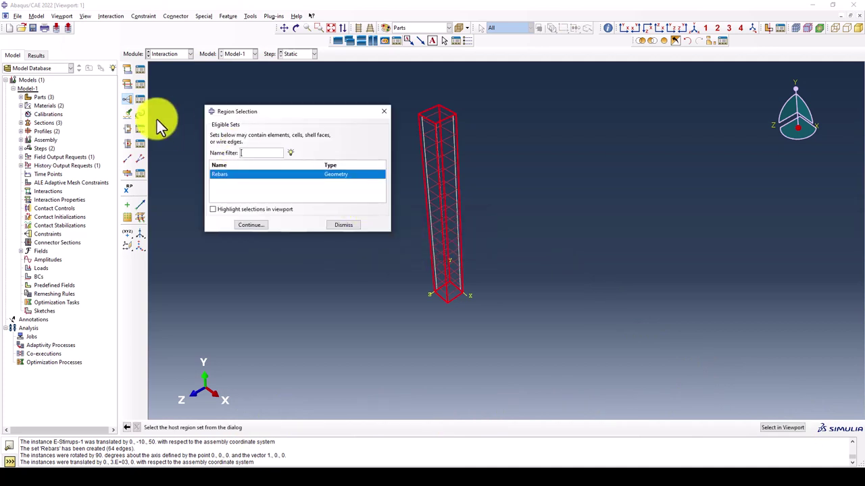
left_click(337, 227)
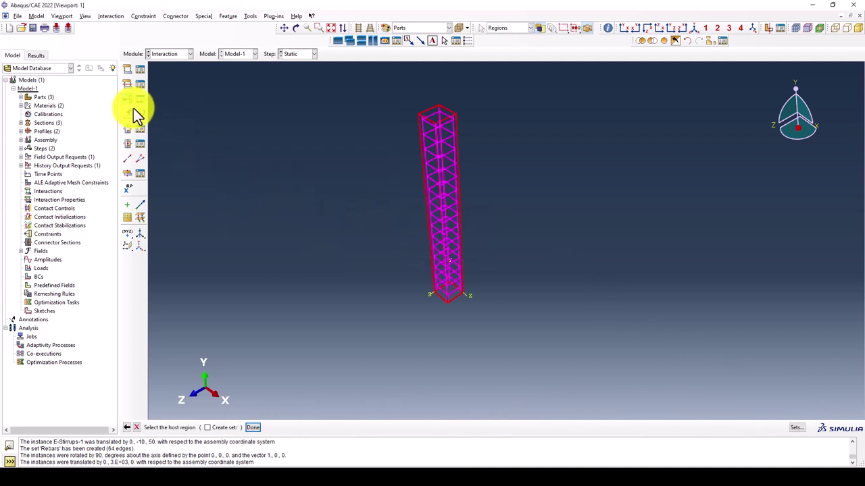
Embed the Rebars set inside the picked column host and accept Constraint-1
left_click(125, 427)
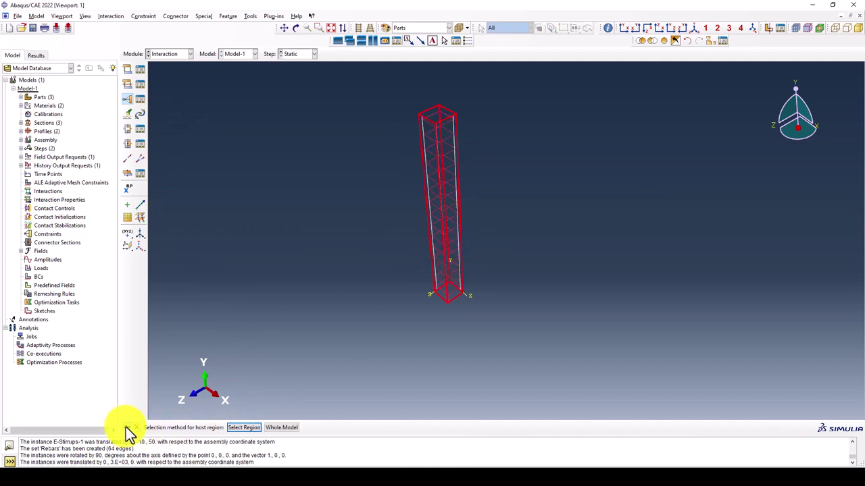
left_click(126, 428)
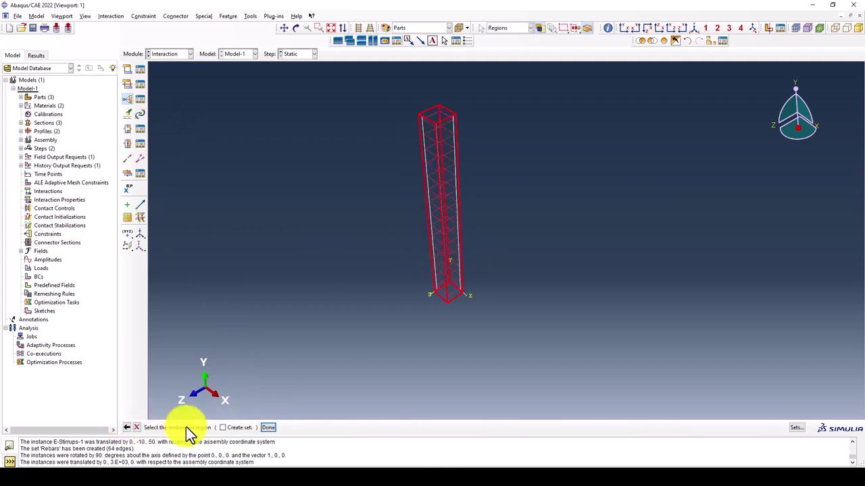
left_click(797, 428)
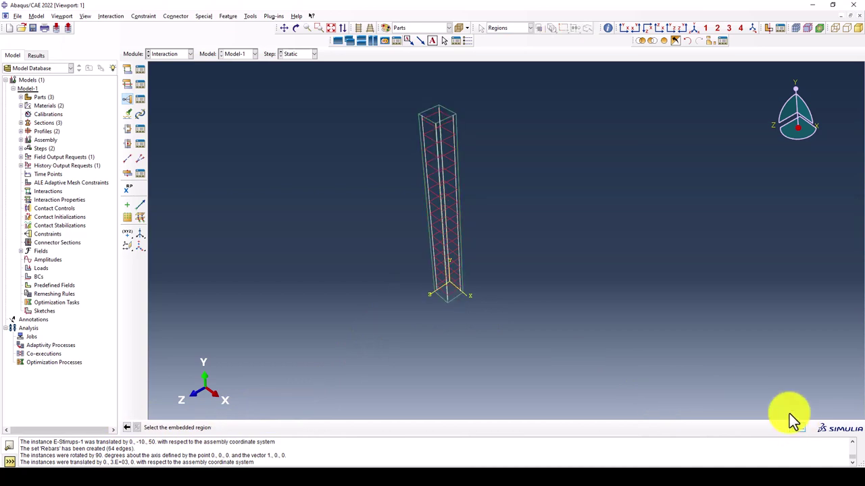
left_click(246, 174)
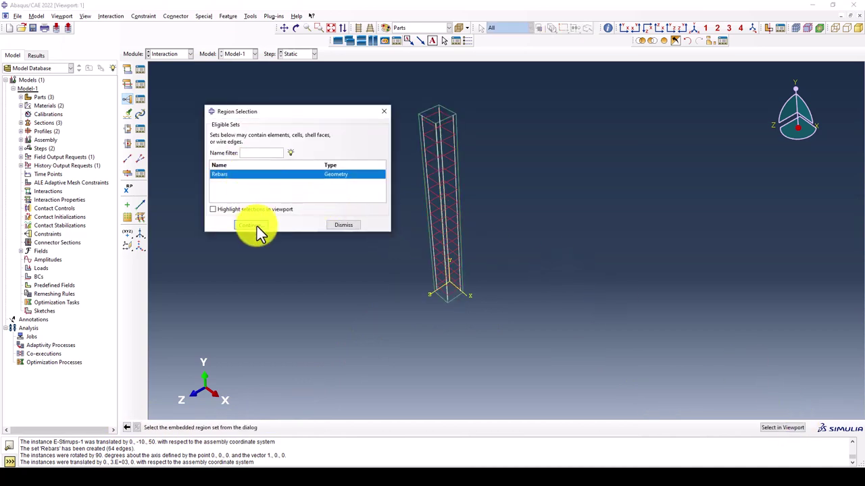
left_click(257, 225)
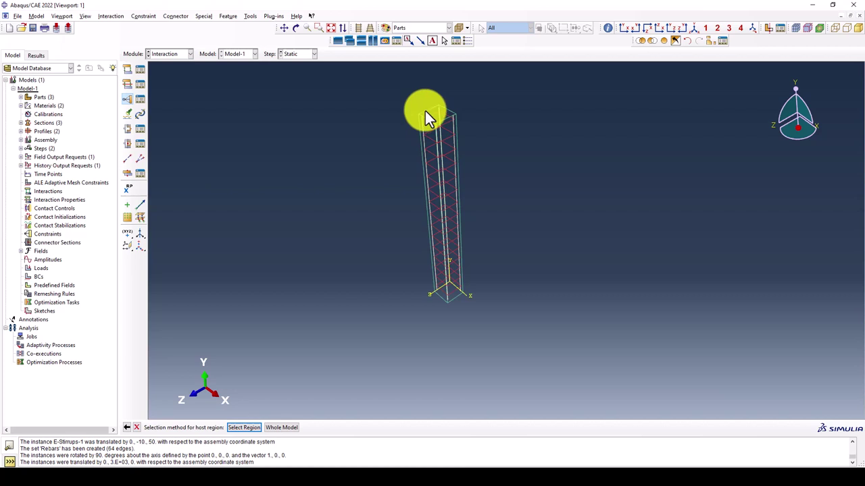
left_click(245, 427)
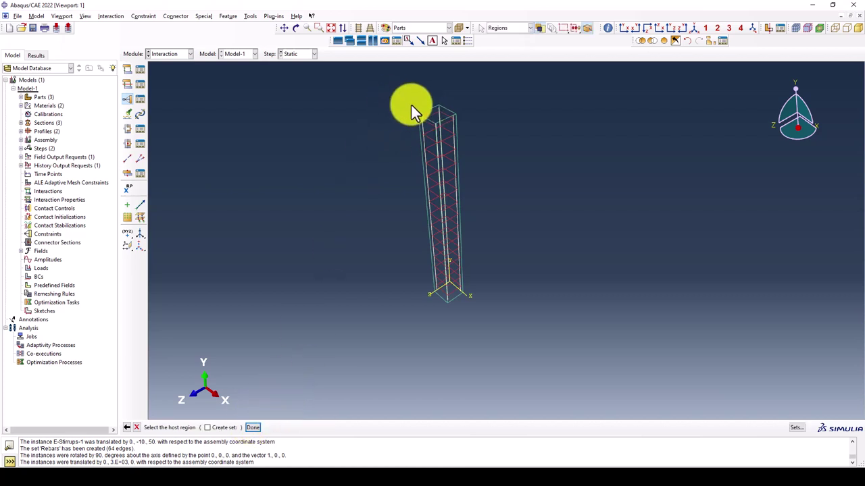
left_click(433, 118)
middle_click(293, 181)
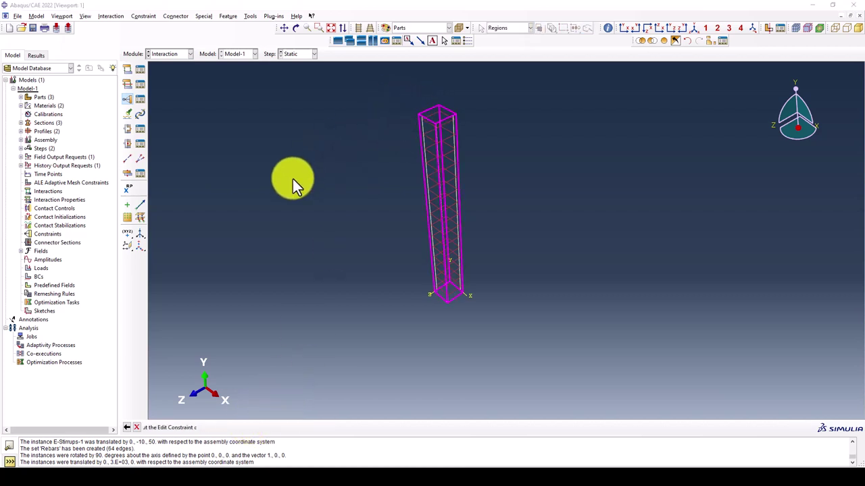
left_click_drag(113, 95, 285, 91)
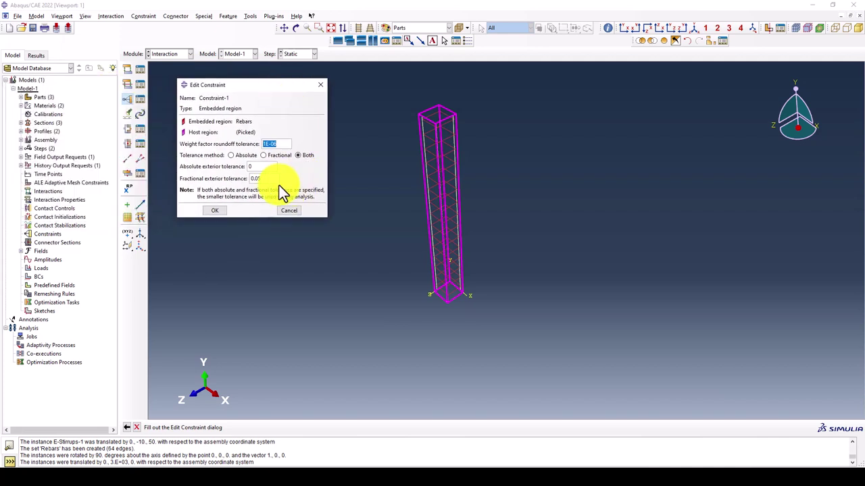
left_click(218, 213)
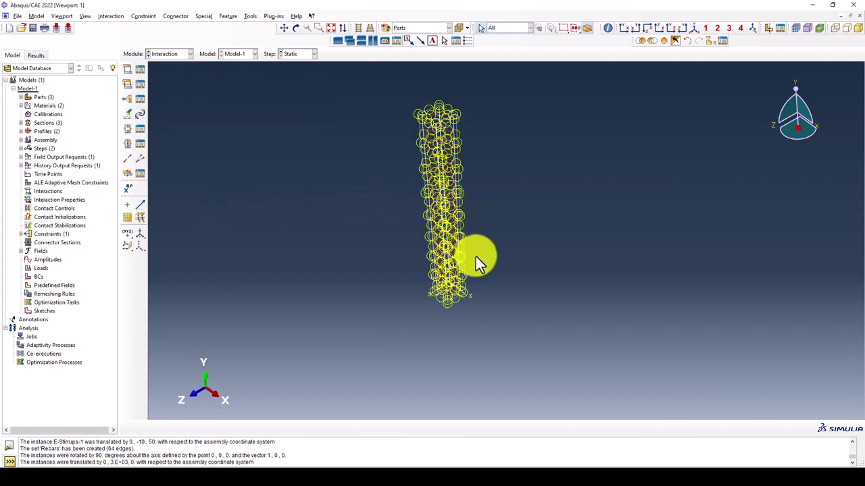
Render the column shaded and orbit it until its end face is square to the view
left_click(167, 59)
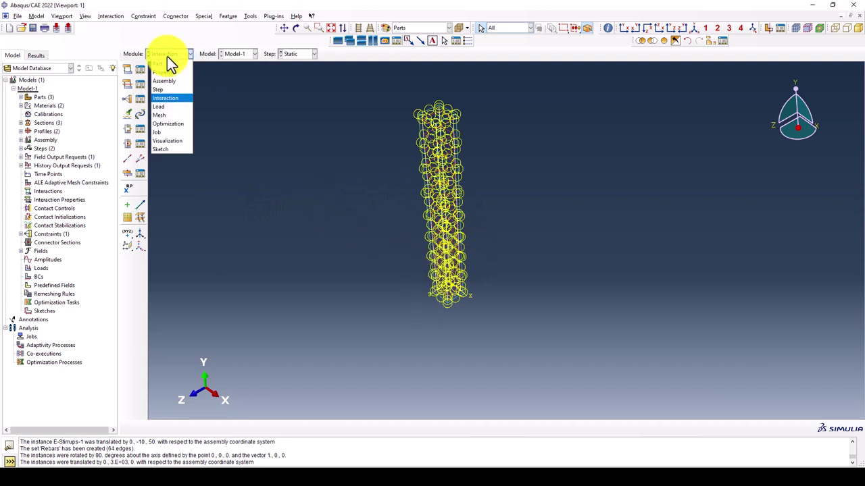
left_click(166, 56)
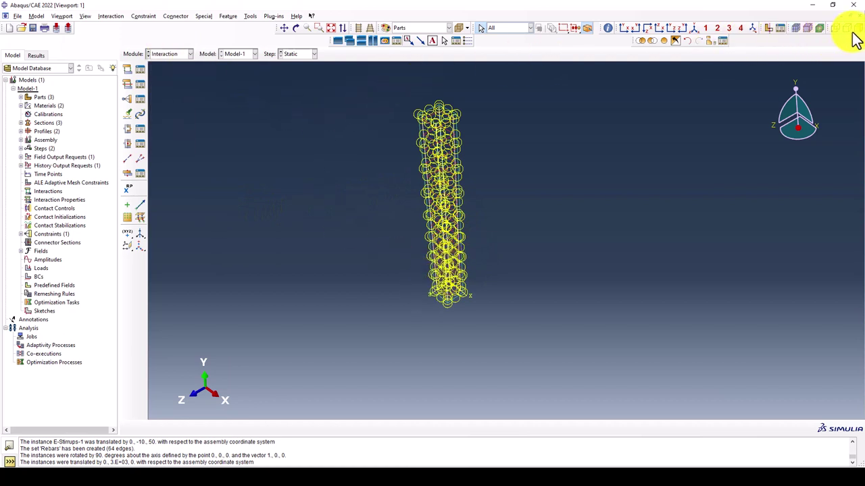
left_click(820, 28)
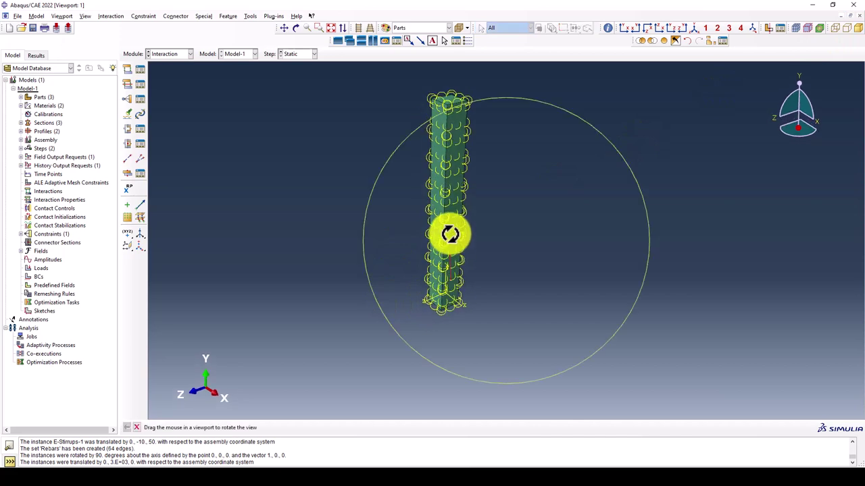
mouse_move(448, 231)
left_mouse_down("ctrl+alt")
mouse_move(464, 170)
mouse_move(411, 332)
mouse_move(459, 225)
mouse_move(458, 264)
mouse_move(442, 275)
mouse_move(438, 244)
mouse_move(424, 260)
left_mouse_up("ctrl+alt")
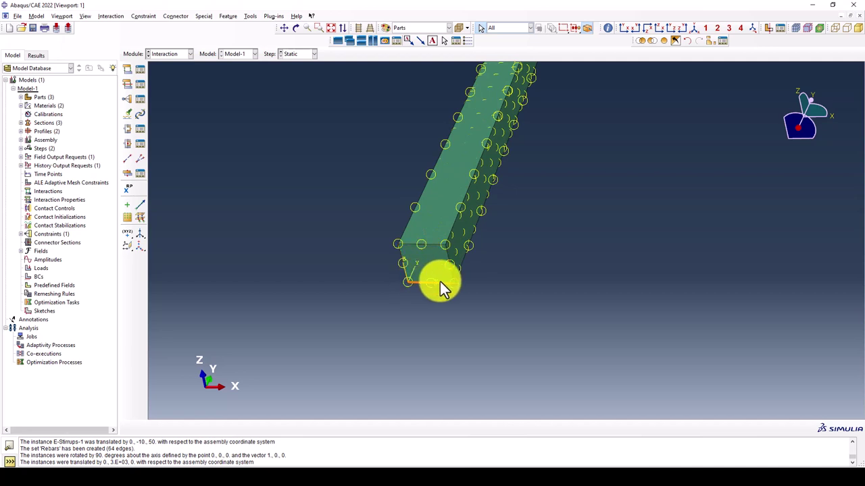
mouse_move(432, 275)
left_mouse_down("ctrl+alt")
mouse_move(449, 341)
mouse_move(440, 344)
mouse_move(444, 280)
mouse_move(464, 228)
mouse_move(463, 245)
left_mouse_up("ctrl+alt")
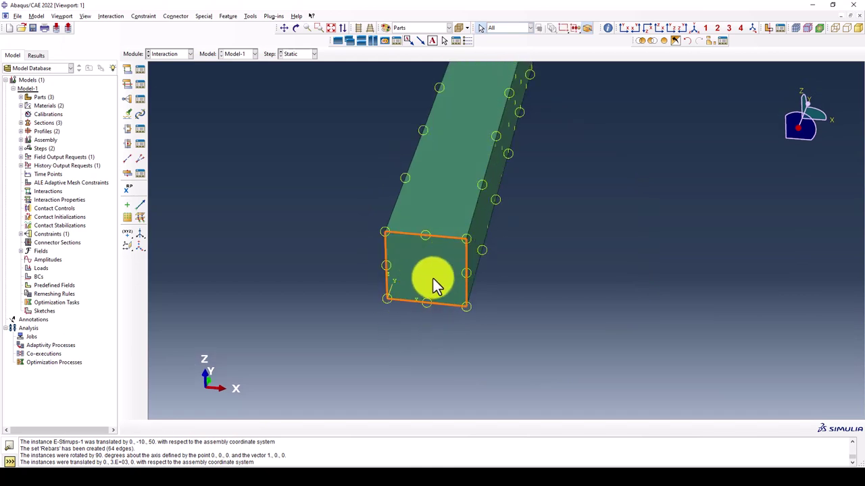
mouse_move(435, 283)
left_mouse_down("ctrl+alt")
mouse_move(417, 282)
mouse_move(439, 229)
left_mouse_up("ctrl+alt")
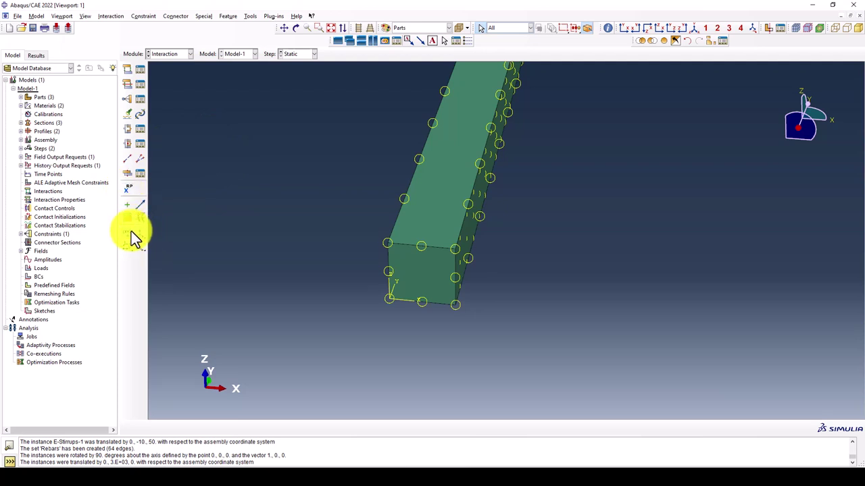
Pick two edge points for a wire and orbit to the column's other end
left_click_drag(135, 238, 162, 237)
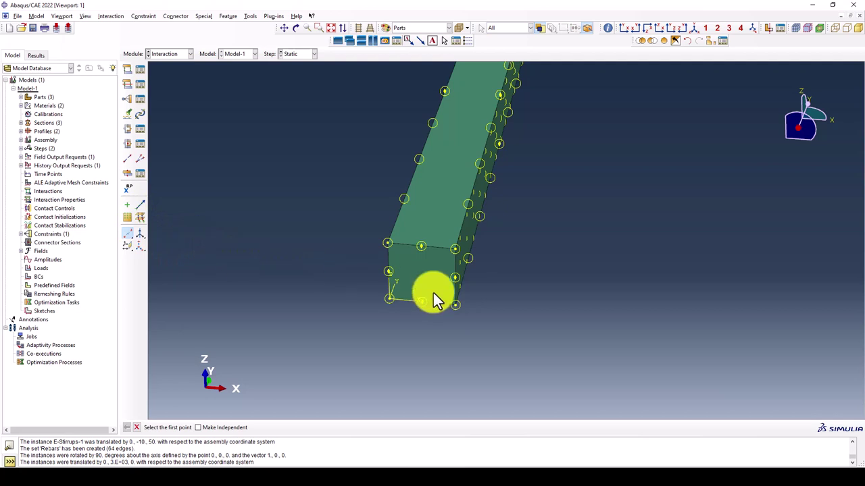
left_click(421, 246)
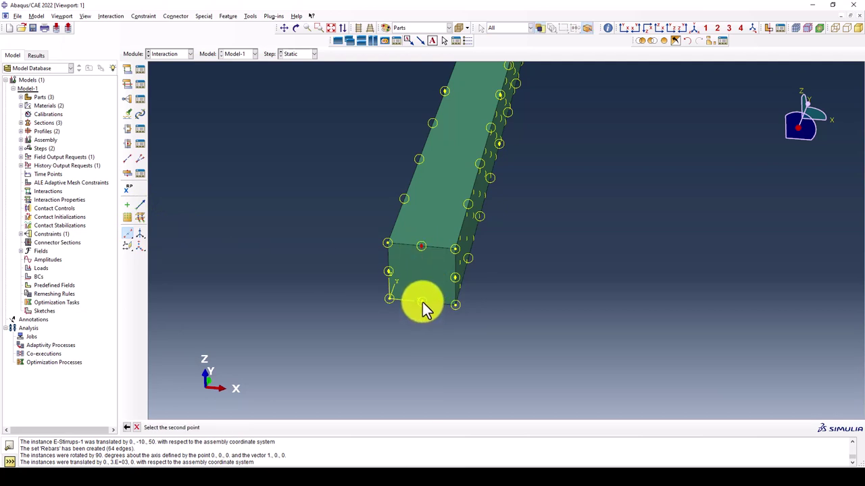
left_click(422, 302)
mouse_move(314, 240)
left_mouse_down("ctrl+alt")
mouse_move(433, 178)
mouse_move(370, 327)
mouse_move(411, 135)
mouse_move(401, 276)
mouse_move(366, 205)
mouse_move(401, 221)
mouse_move(350, 207)
left_mouse_up("ctrl+alt")
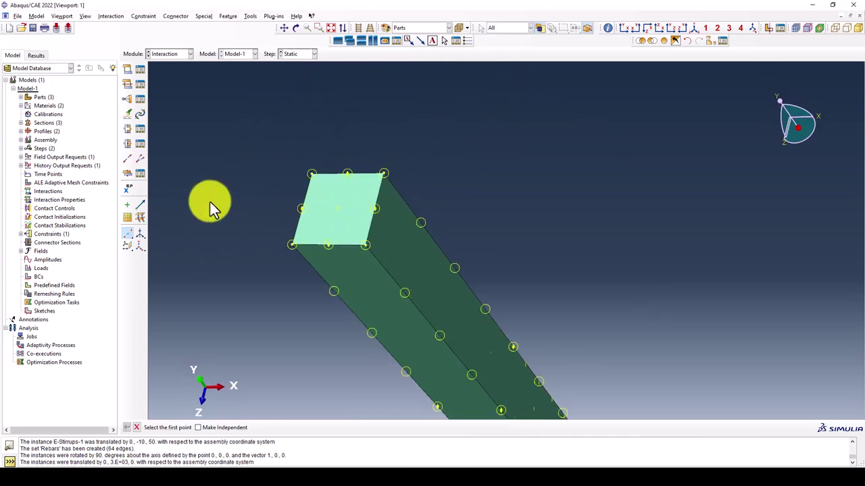
Place RP-1 and RP-2 at the centres of the column's two end faces
left_click(127, 190)
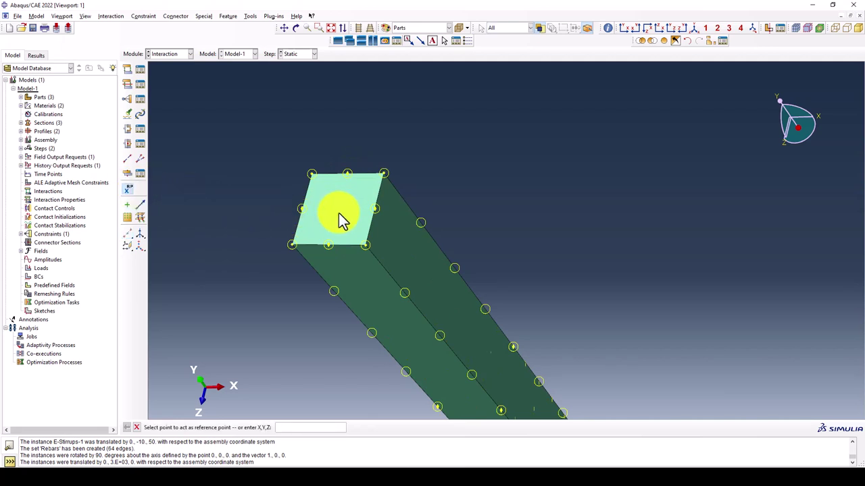
left_click(339, 206)
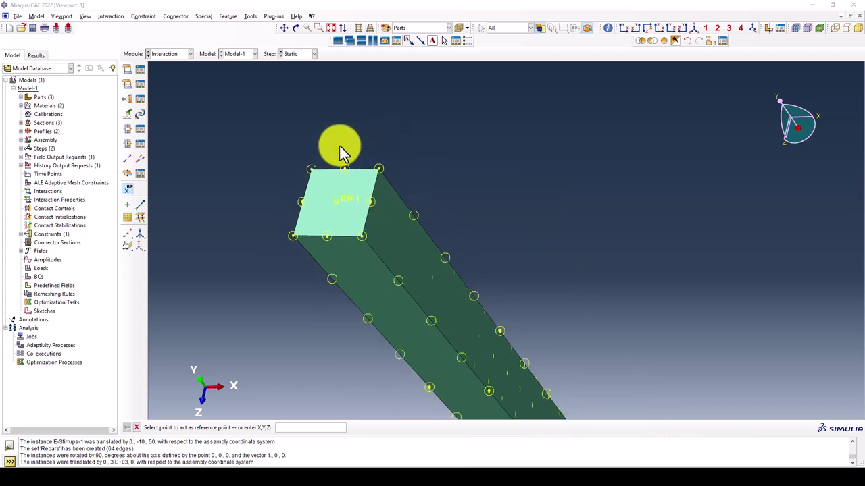
mouse_move(339, 150)
left_mouse_down("ctrl+alt")
mouse_move(411, 251)
mouse_move(402, 233)
mouse_move(494, 309)
mouse_move(469, 253)
mouse_move(494, 318)
mouse_move(468, 292)
mouse_move(472, 307)
mouse_move(457, 266)
mouse_move(462, 245)
left_mouse_up("ctrl+alt")
scroll(462, 245, "up", 1)
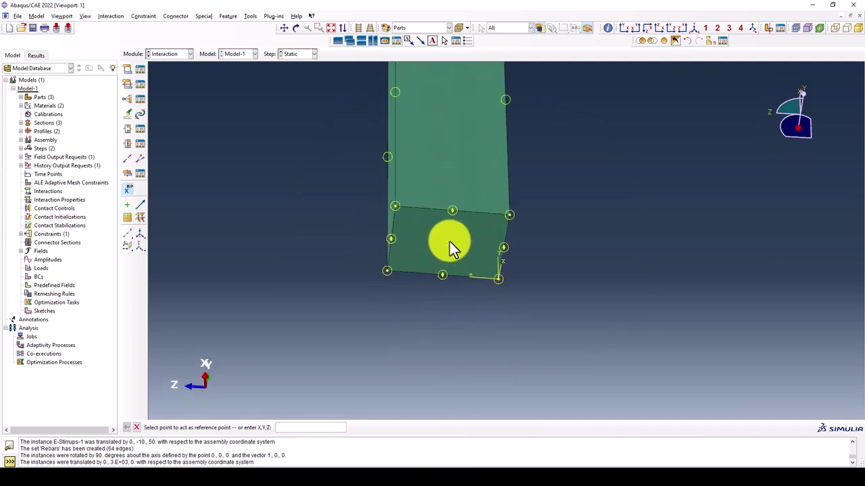
left_click(446, 243)
scroll(456, 277, "down", 1)
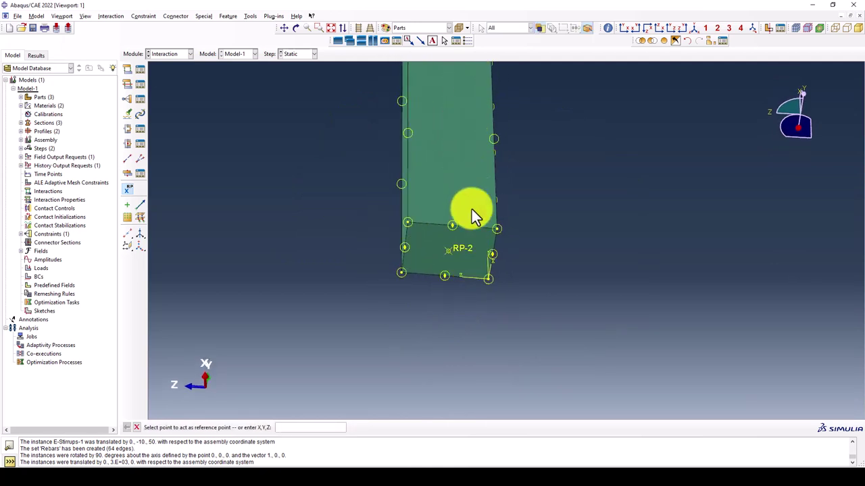
scroll(479, 179, "down", 1)
scroll(395, 280, "down", 1)
mouse_move(440, 135)
left_mouse_down("ctrl+alt")
mouse_move(450, 265)
mouse_move(434, 174)
mouse_move(466, 206)
mouse_move(461, 148)
left_mouse_up("ctrl+alt")
scroll(460, 142, "up", 1)
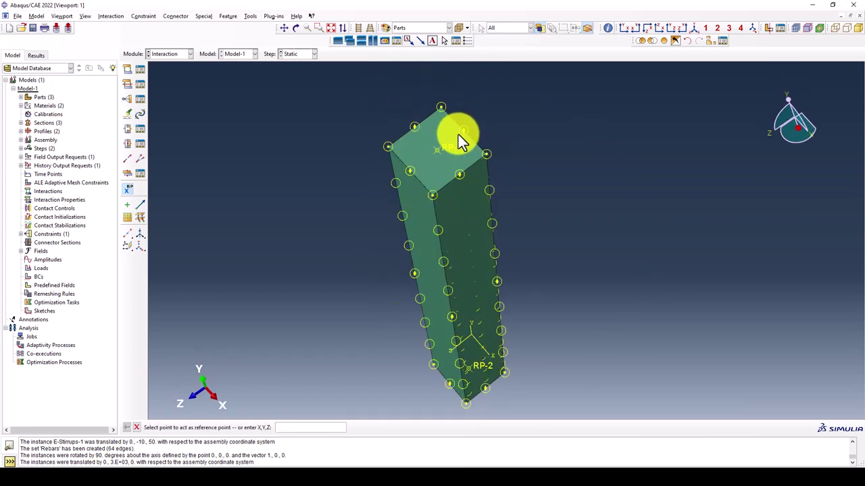
Create a kinematic coupling tying RP-1 to the column's top face
left_click(127, 98)
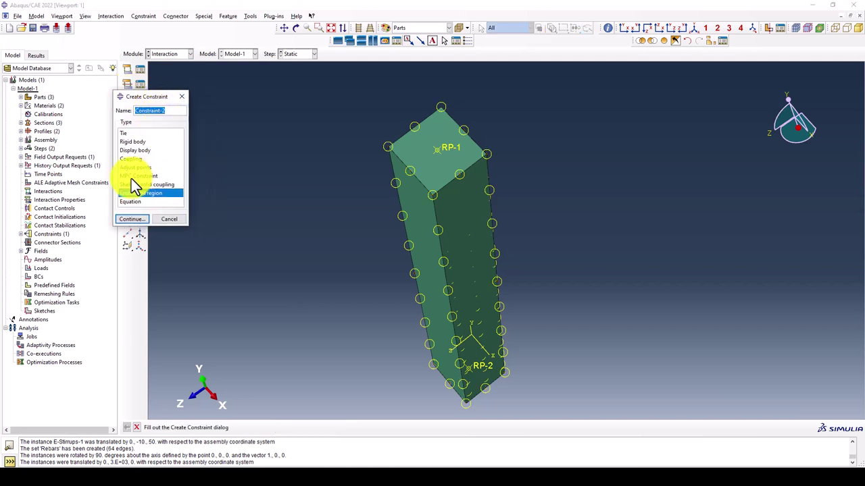
left_click(135, 177)
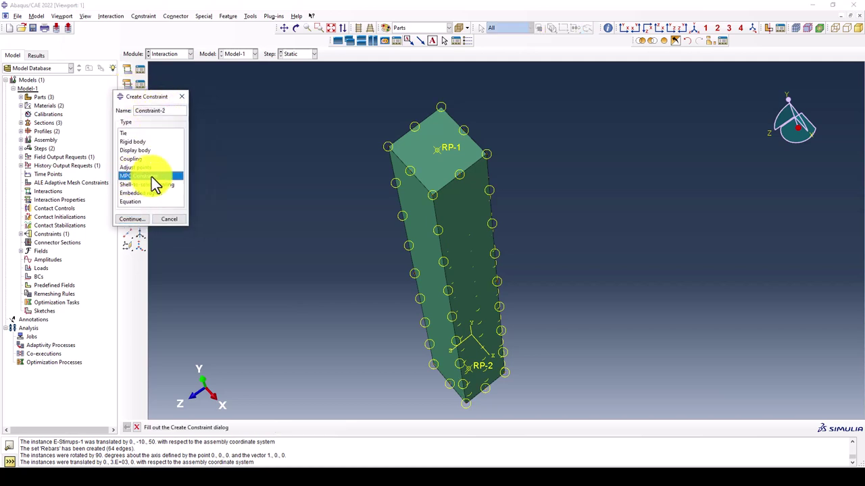
left_click(136, 160)
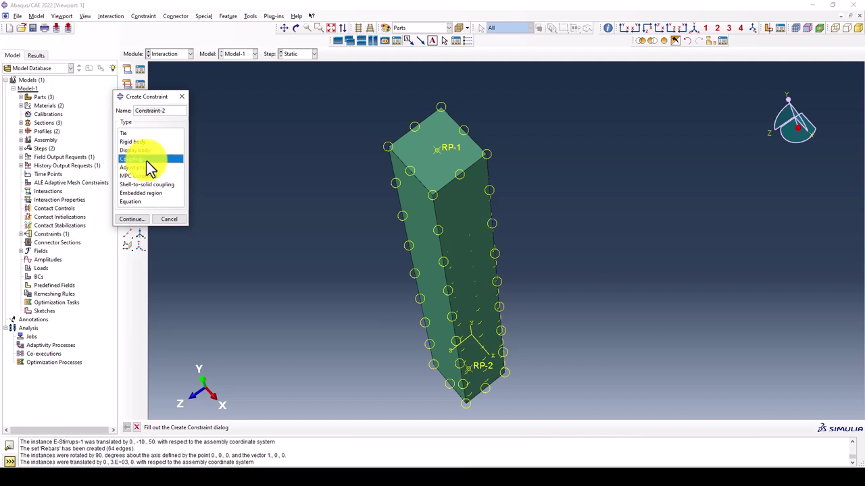
left_click(123, 133)
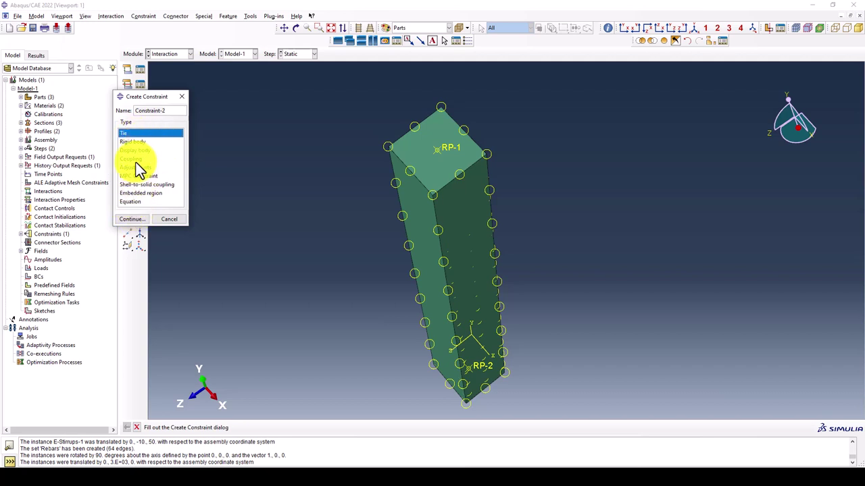
left_click(132, 158)
left_click(132, 219)
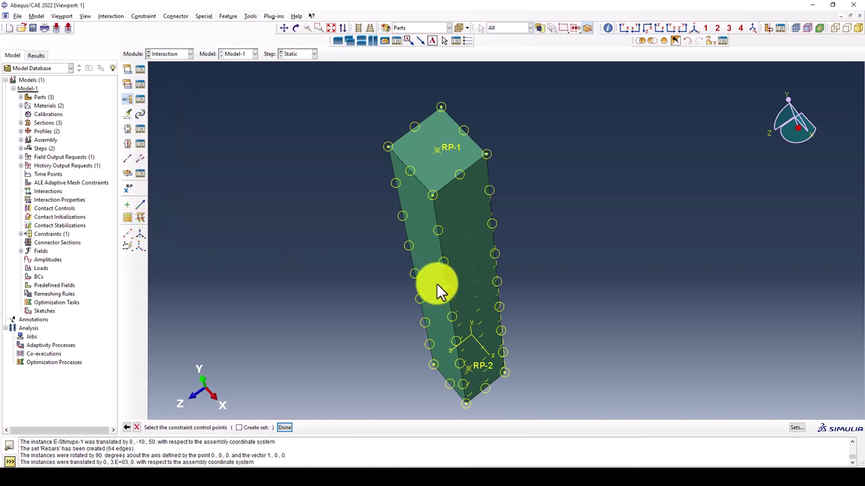
left_click(449, 146)
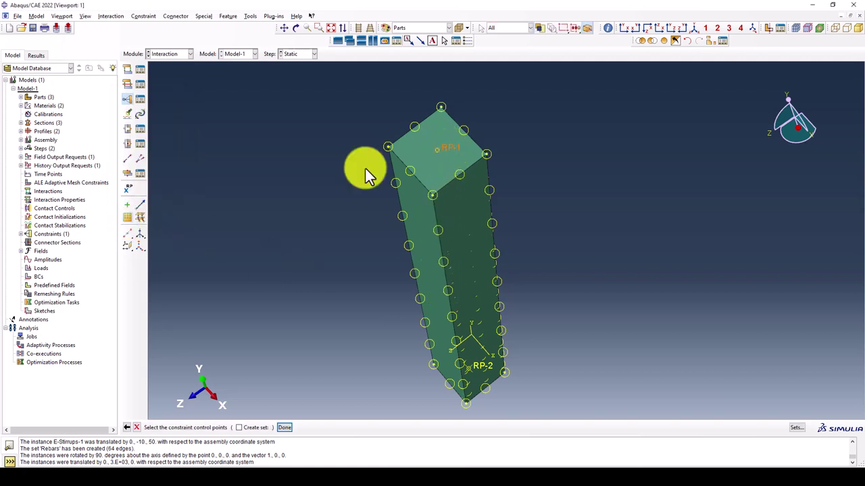
middle_click(324, 177)
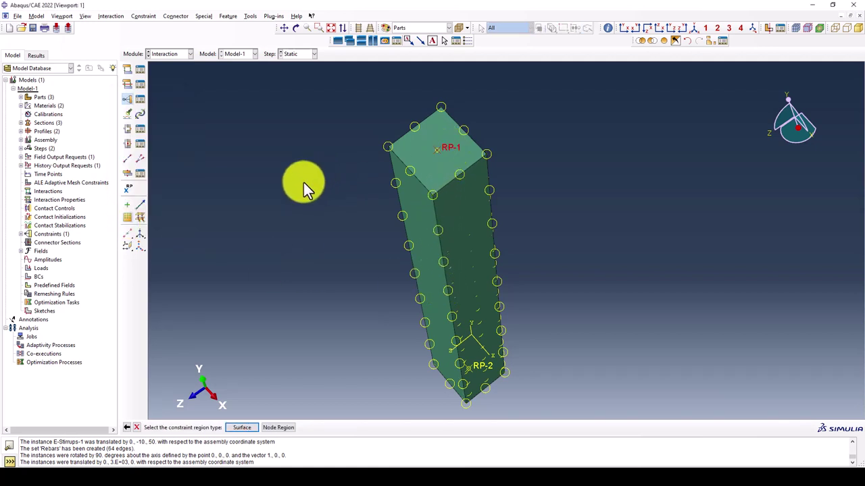
left_click(246, 430)
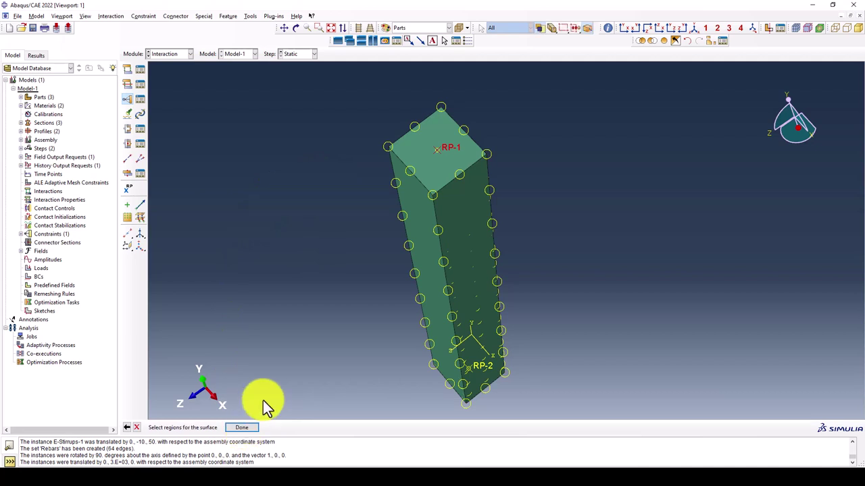
left_click(424, 144)
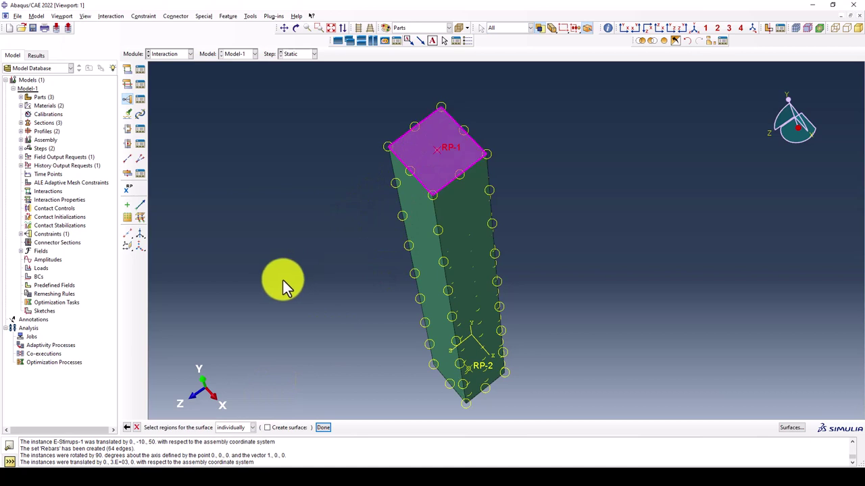
middle_click(283, 280)
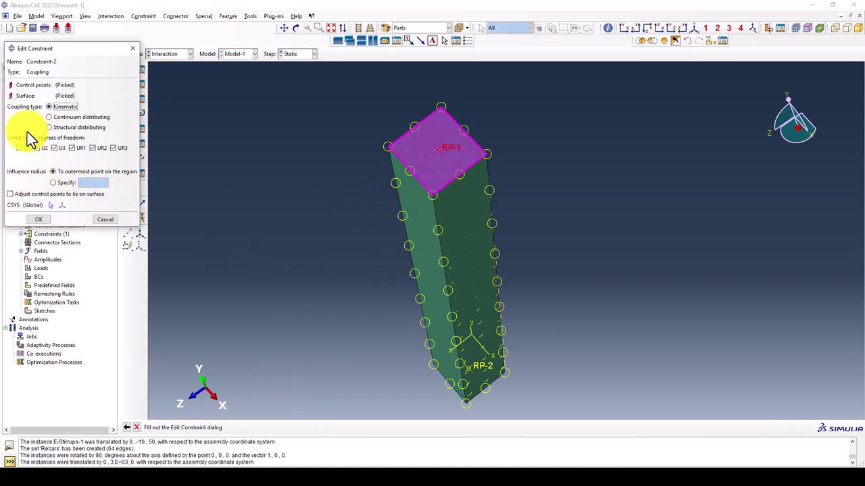
left_click(41, 220)
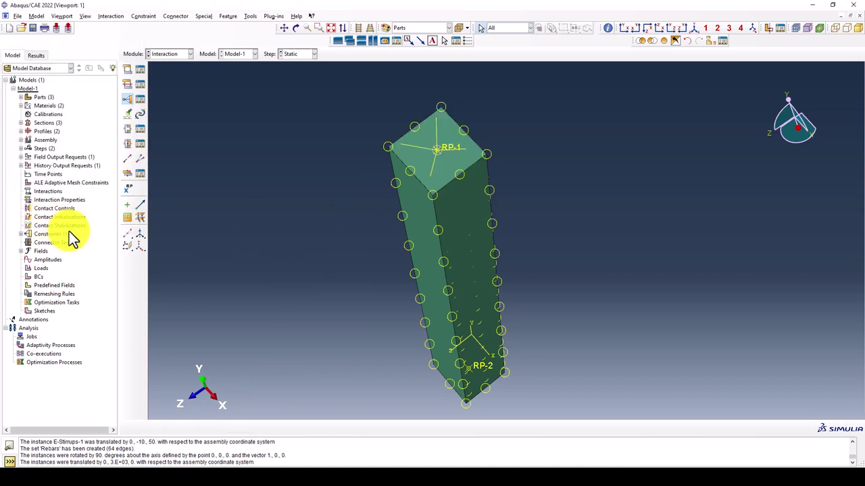
left_click_drag(458, 317, 321, 273, "ctrl+alt")
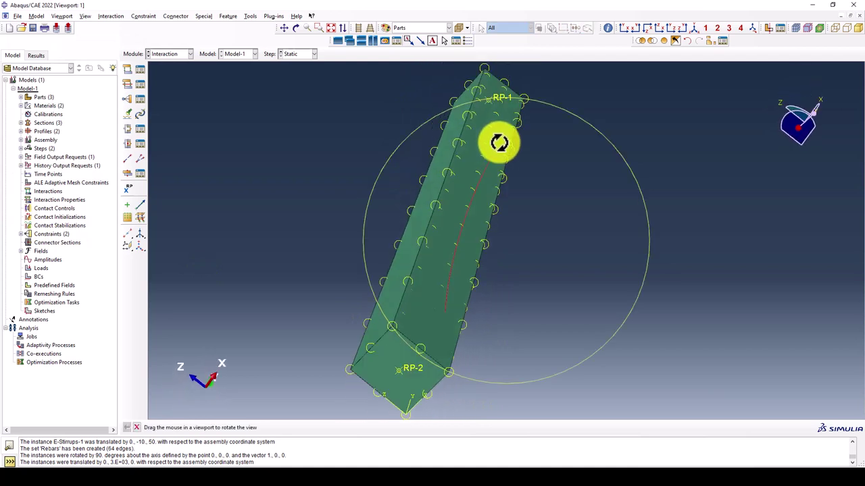
Add a kinematic coupling tying RP-2 to the column's bottom face
left_click(128, 98)
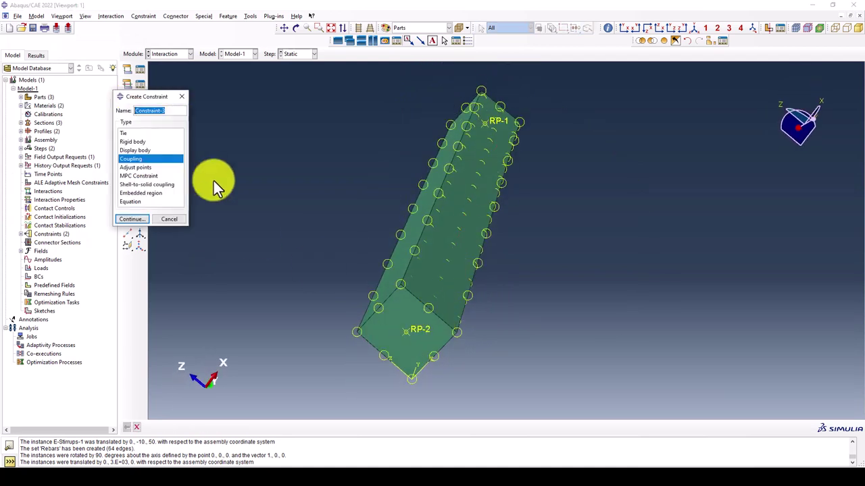
left_click(139, 219)
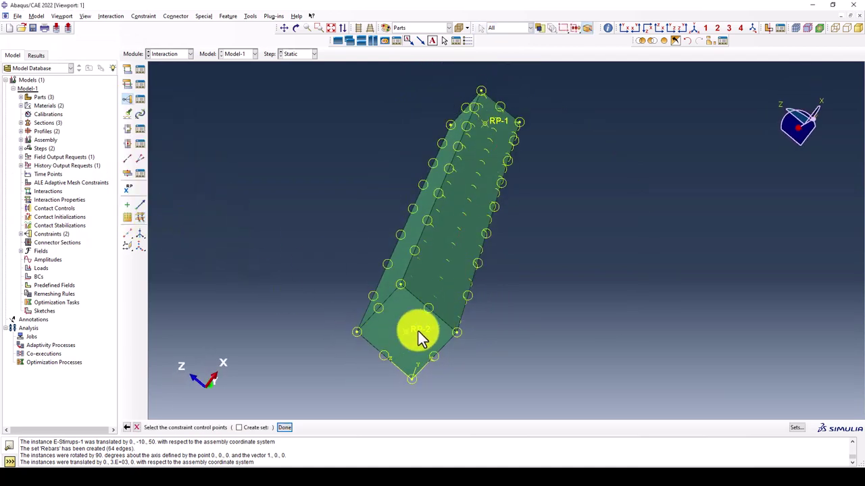
middle_click(322, 337)
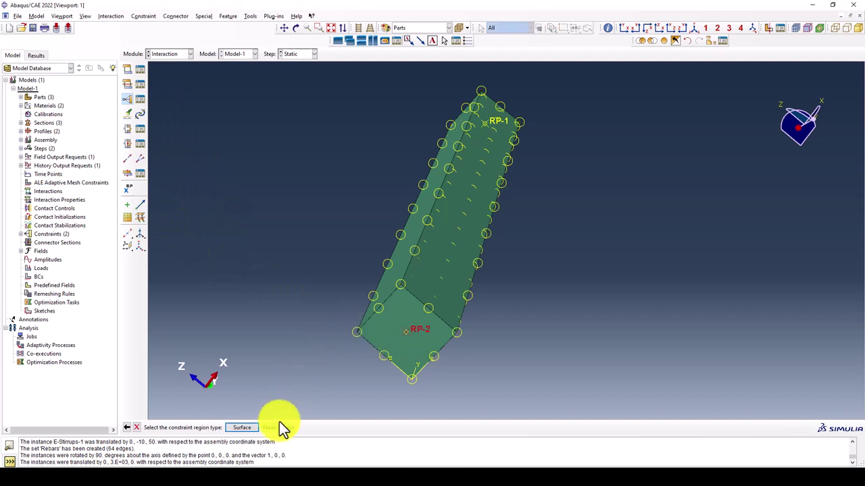
left_click(241, 427)
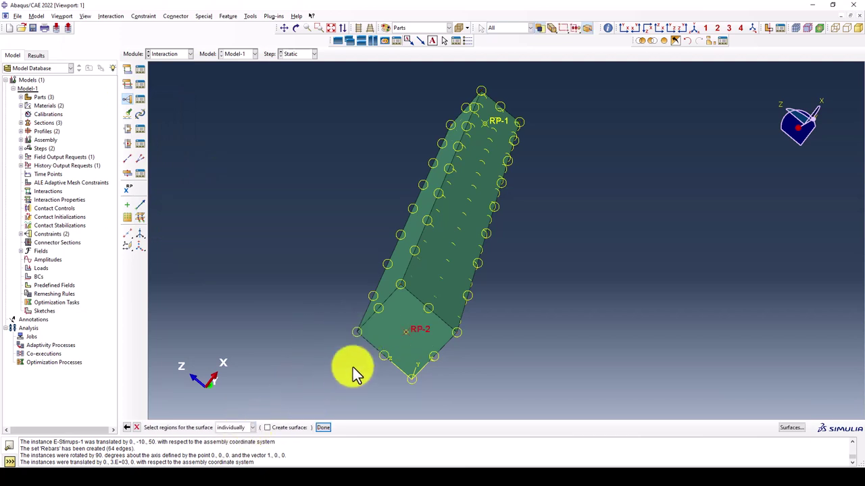
left_click(410, 344)
middle_click(237, 332)
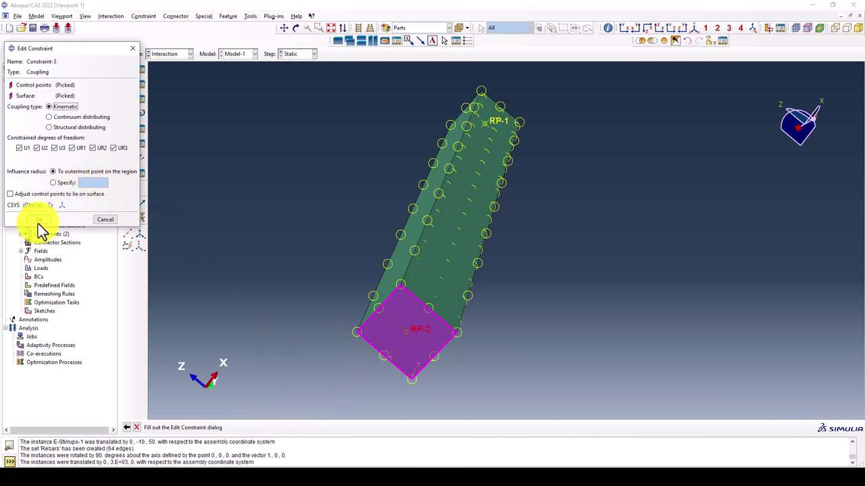
left_click(38, 220)
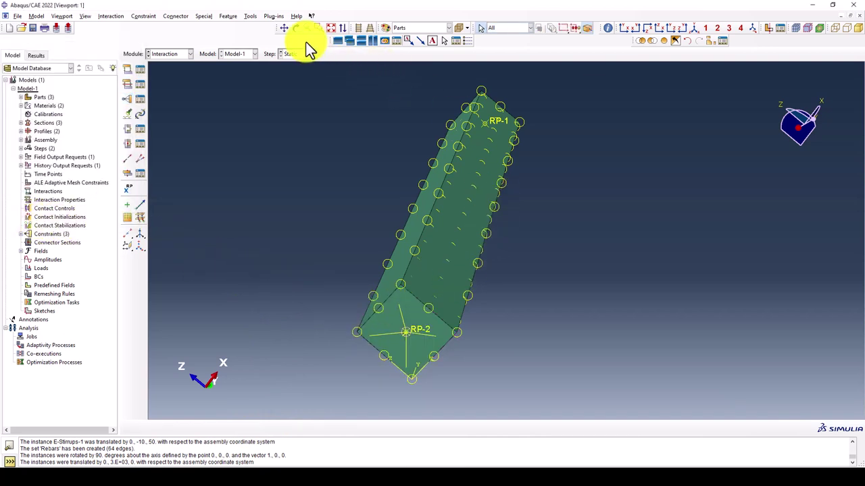
left_click(185, 56)
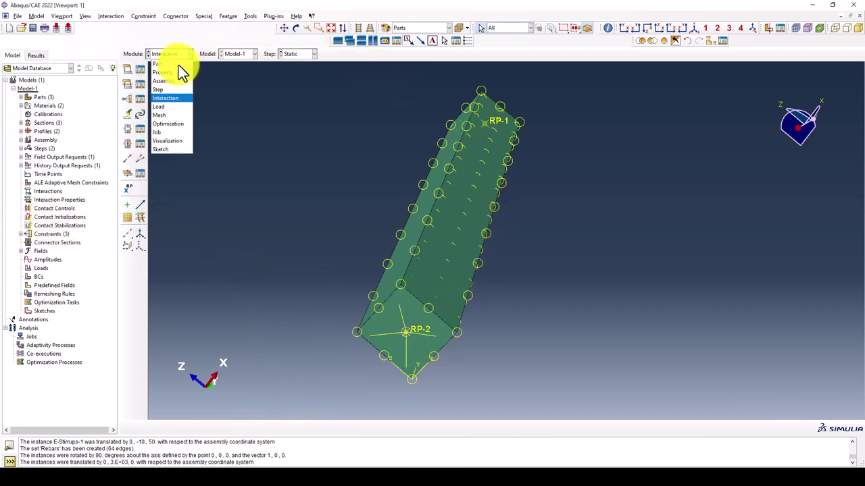
Switch to the Load module and show the column upright in a zoomed isometric view
left_click(169, 106)
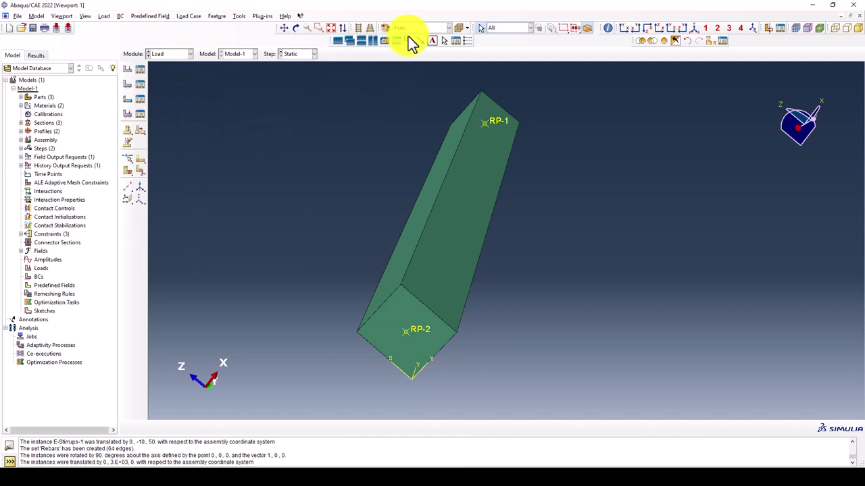
left_click(694, 27)
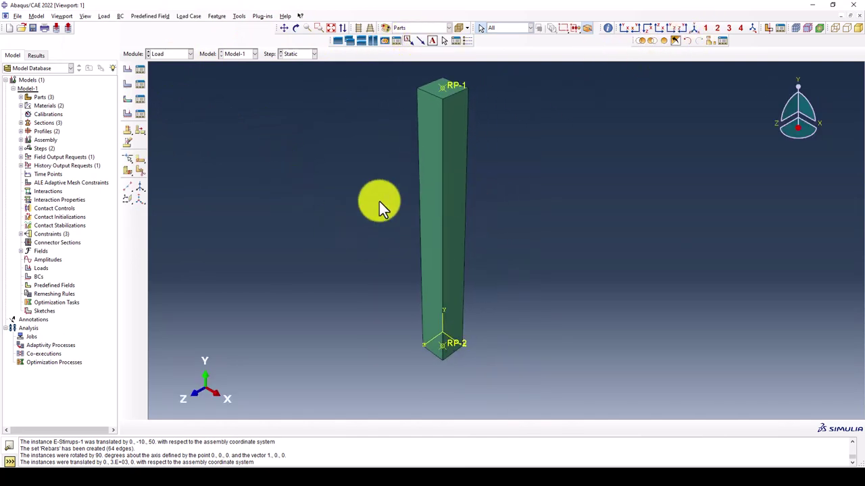
scroll(396, 118, "up", 1)
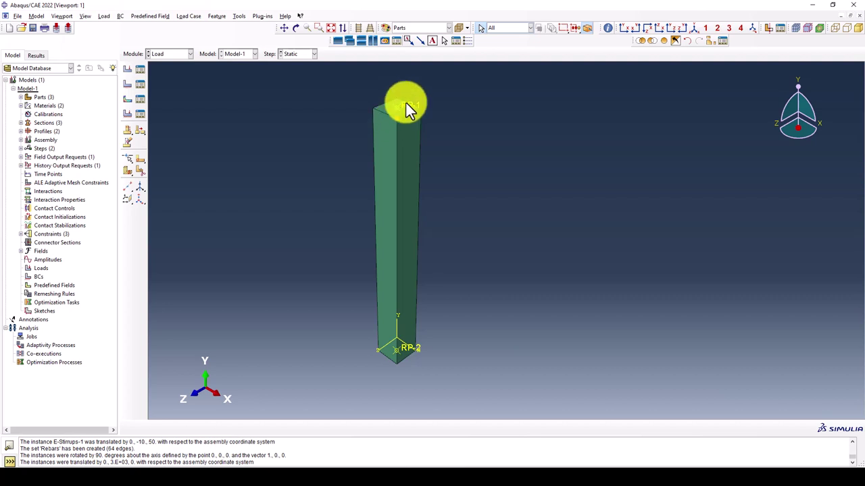
Create the Displacement/Rotation boundary condition 'Fixed' on RP-2 with U1, U2 and U3 set to 0
left_click(128, 86)
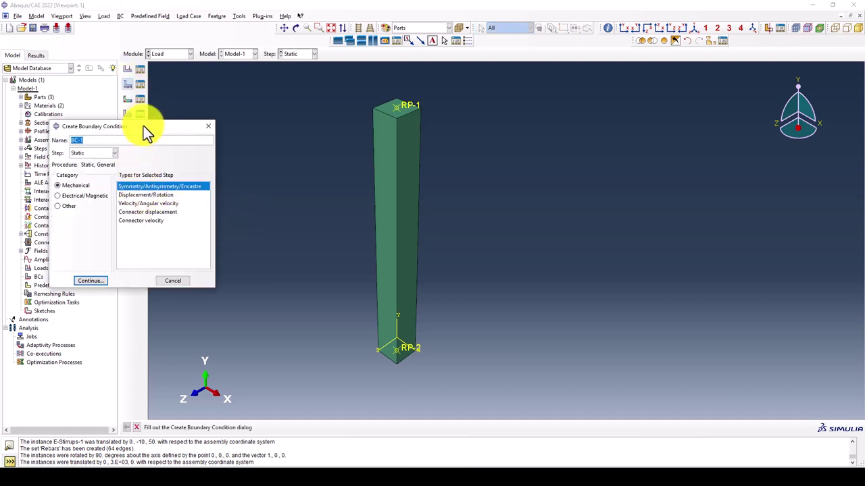
left_click_drag(143, 126, 173, 127)
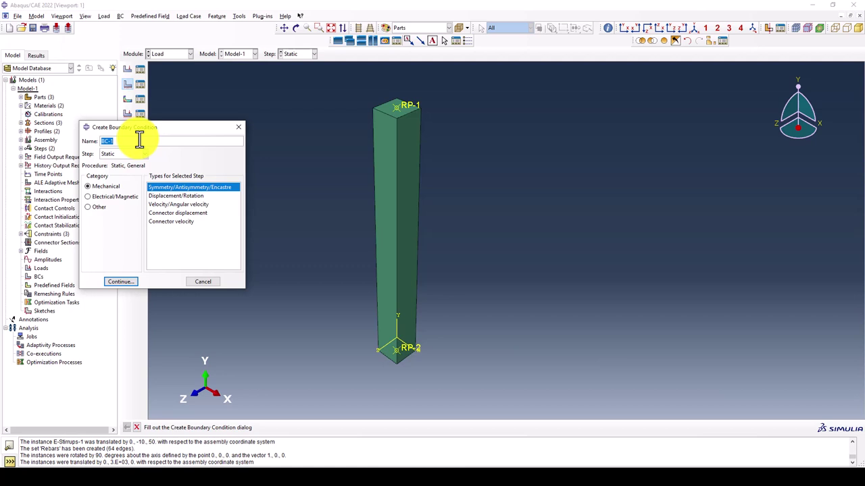
type("F")
type("ixed")
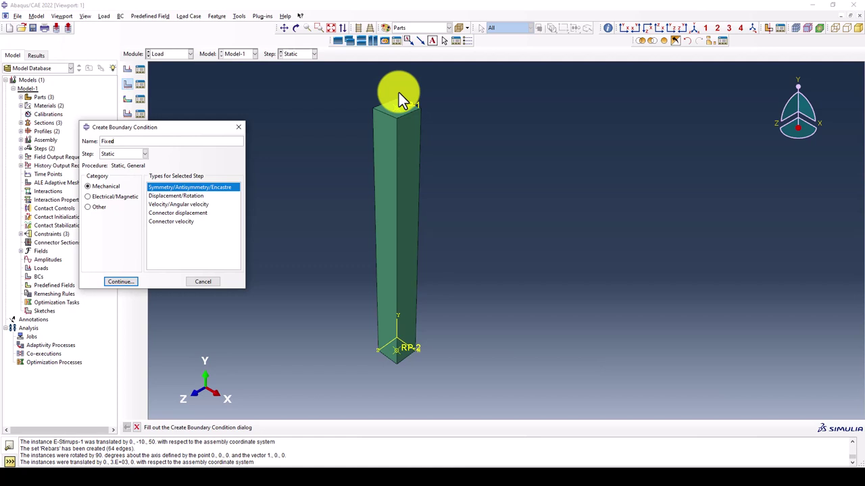
left_click(194, 197)
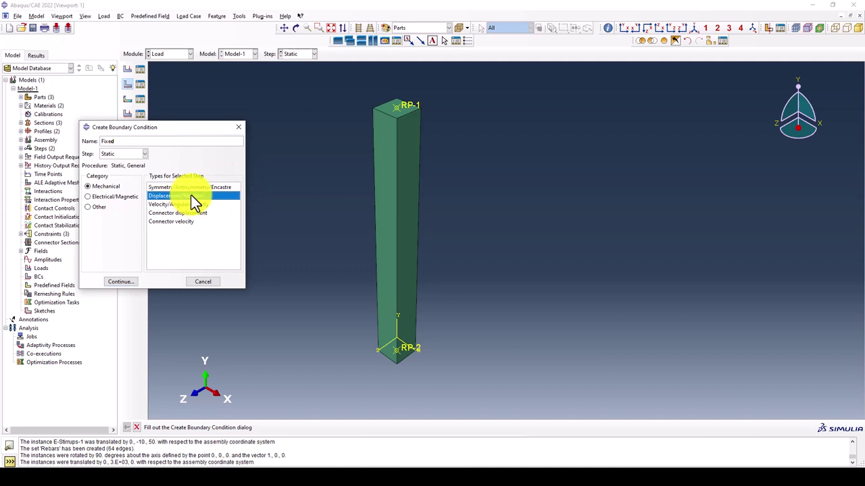
left_click(125, 282)
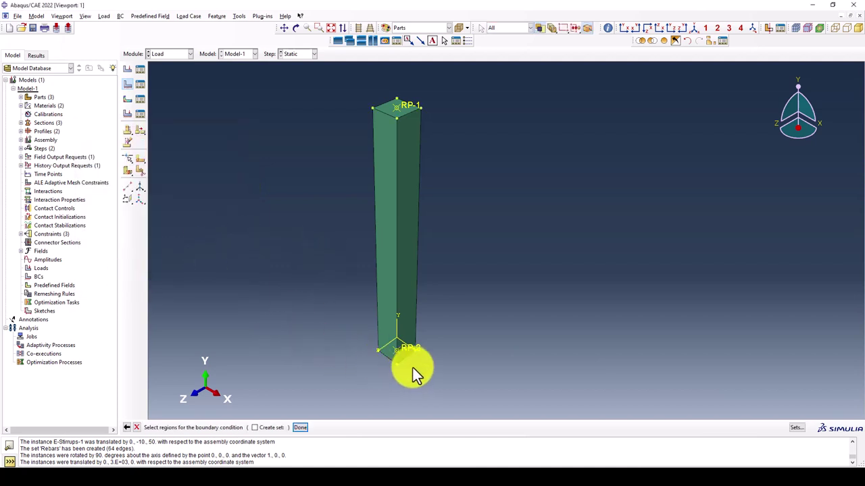
left_click(417, 347)
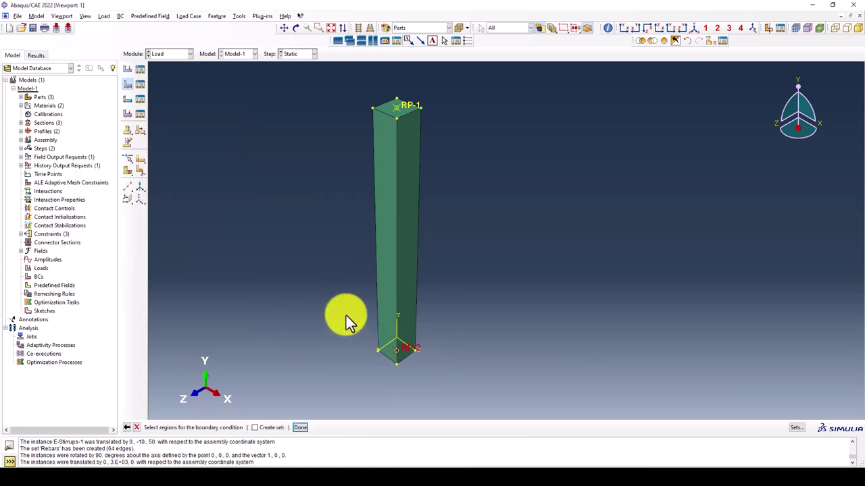
middle_click(231, 208)
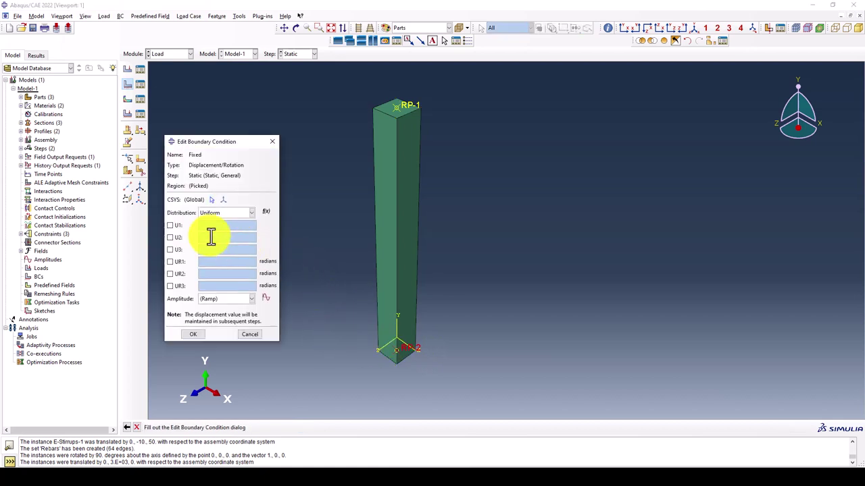
left_click(169, 225)
left_click(170, 237)
left_click(170, 249)
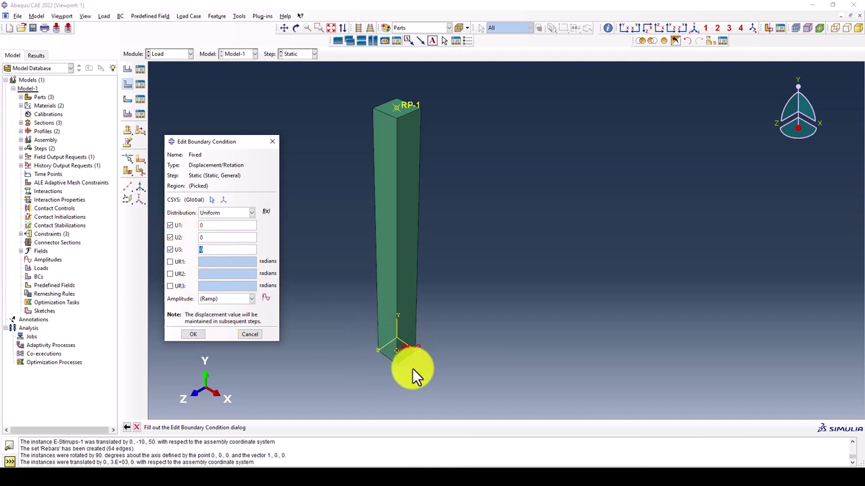
left_click(198, 335)
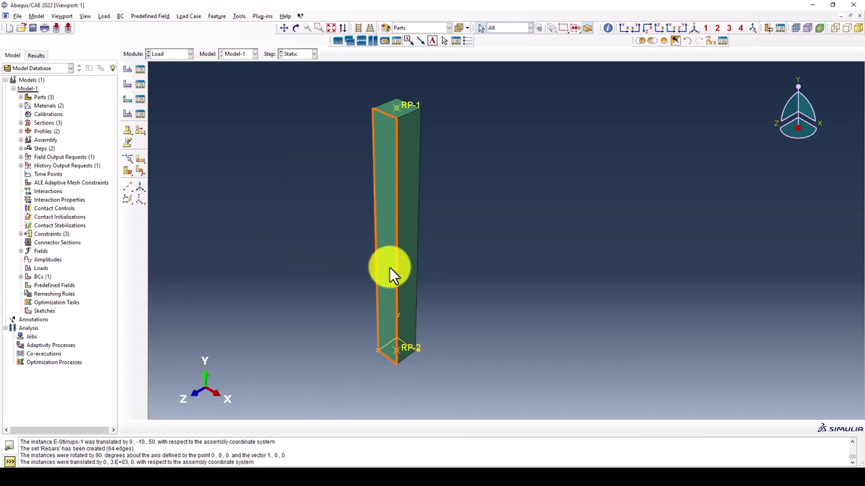
left_click(129, 83)
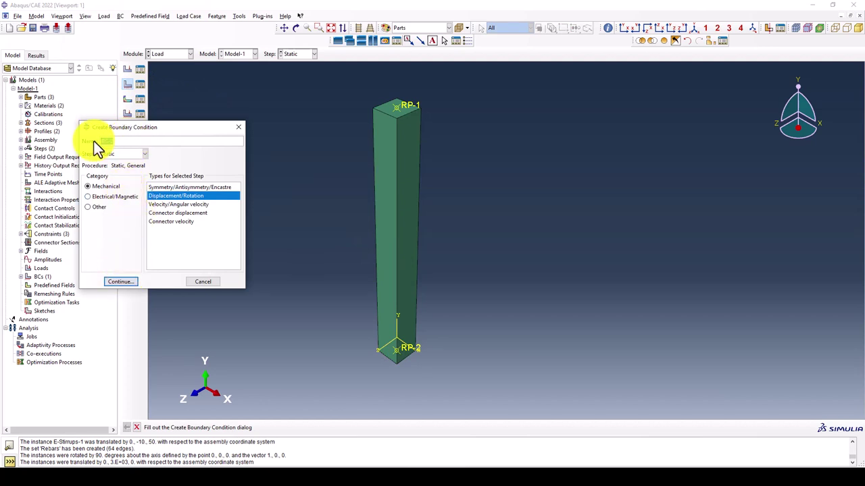
Apply boundary condition 'Top' on RP-1 with U1 = 0, U2 = -20 and U3 = 0
left_click(116, 277)
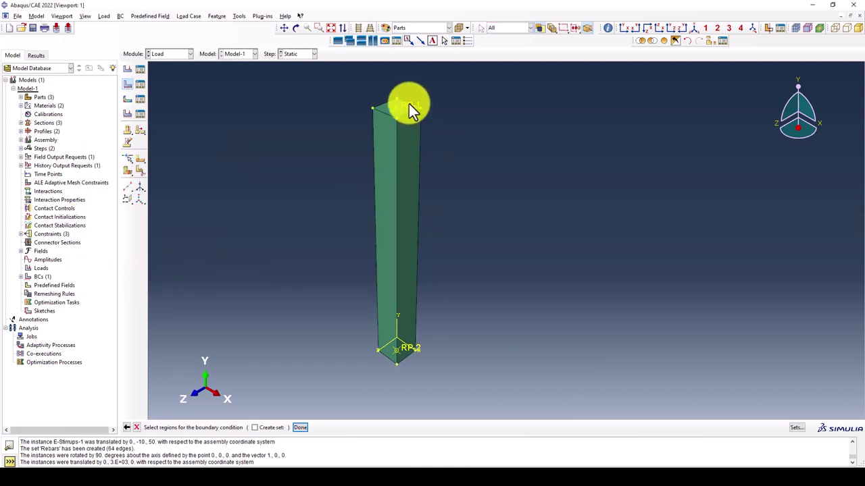
middle_click(269, 146)
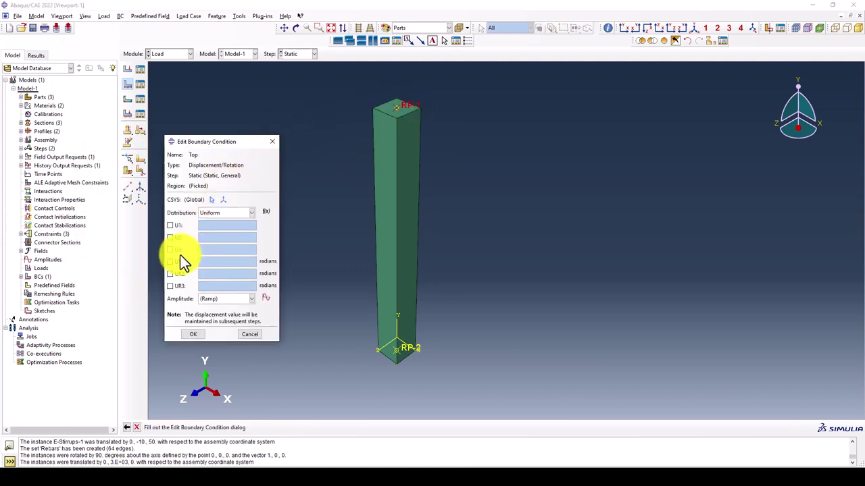
left_click(178, 251)
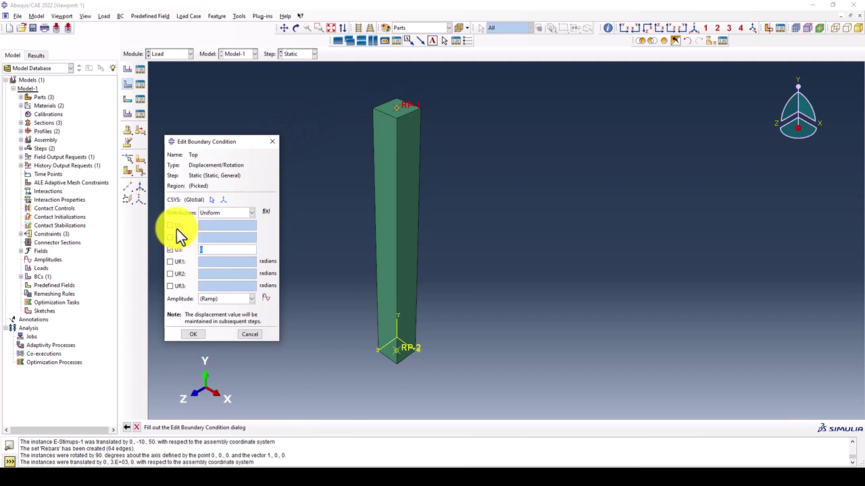
left_click(177, 226)
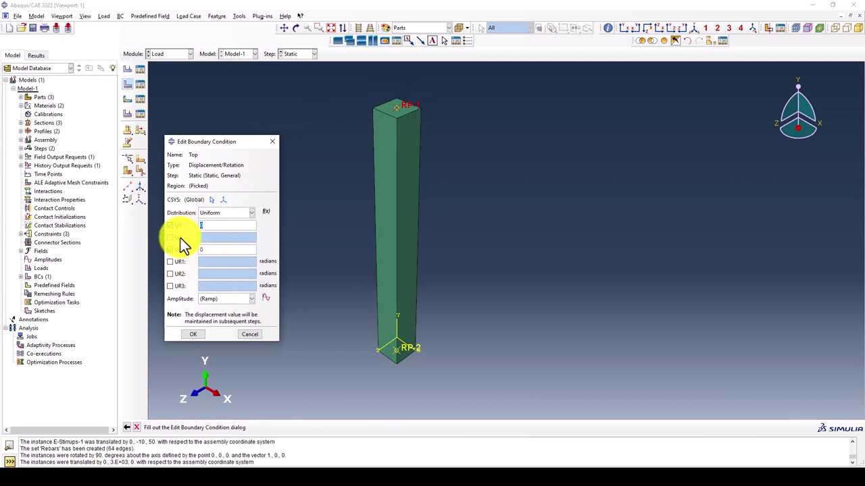
left_click(177, 238)
left_click(218, 235)
type("-20")
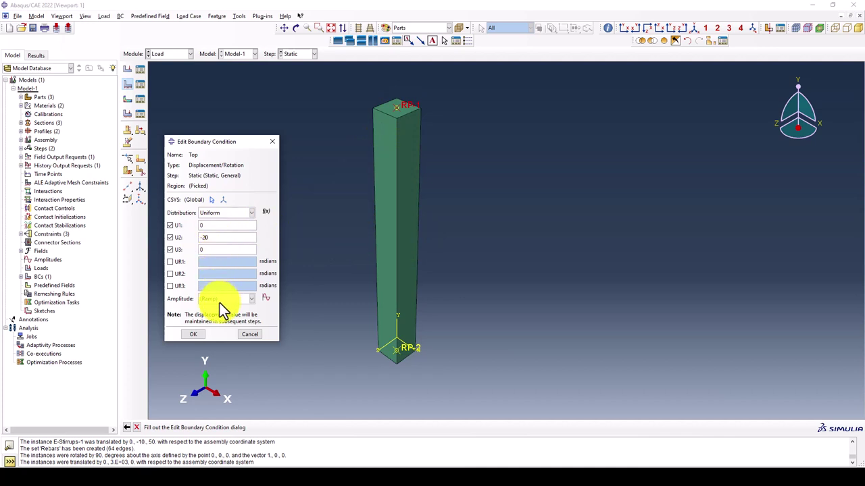
left_click(199, 334)
mouse_move(411, 308)
left_mouse_down("ctrl+alt")
mouse_move(408, 282)
mouse_move(398, 320)
left_mouse_up("ctrl+alt")
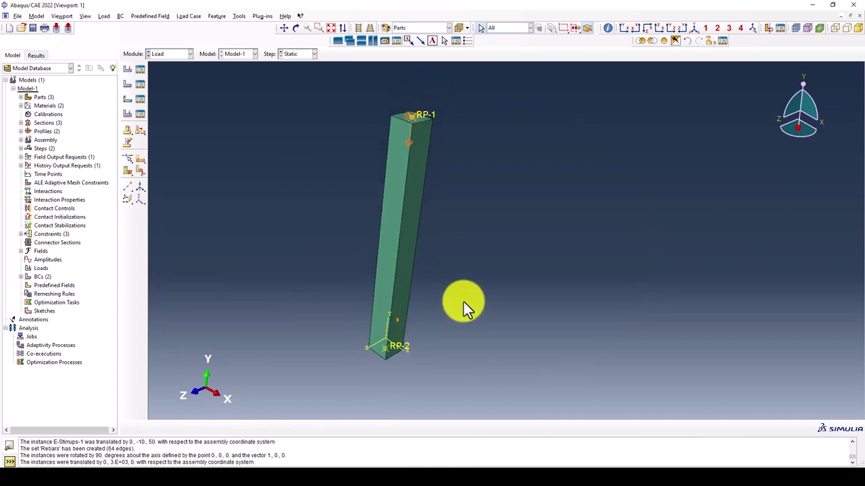
left_click_drag(456, 284, 448, 206, "ctrl+alt")
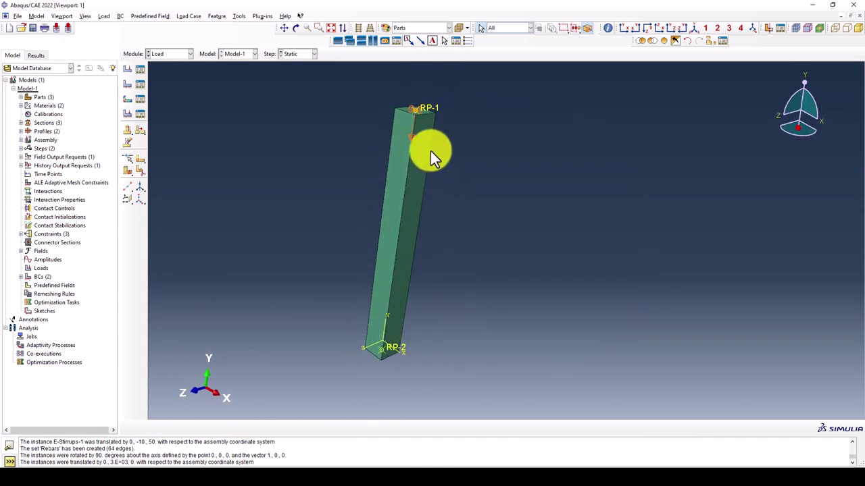
left_click(160, 55)
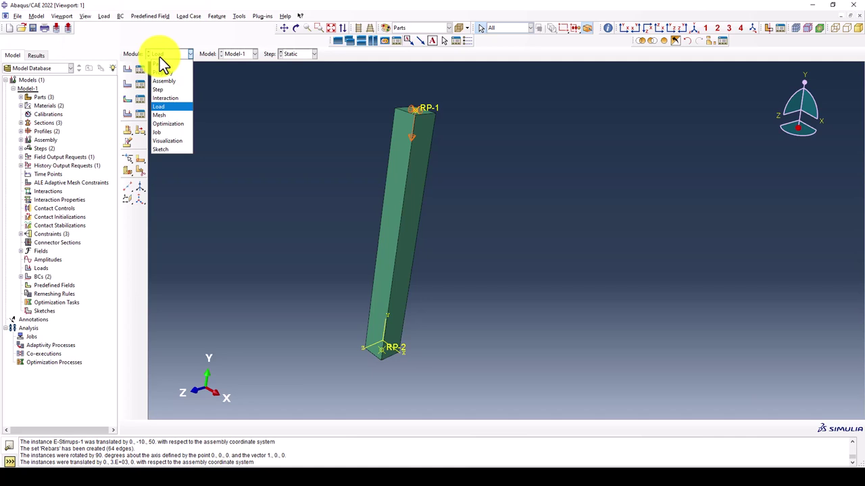
In the Step module, create geometry set 'RU' holding the column-top reference point RP-1
left_click(169, 87)
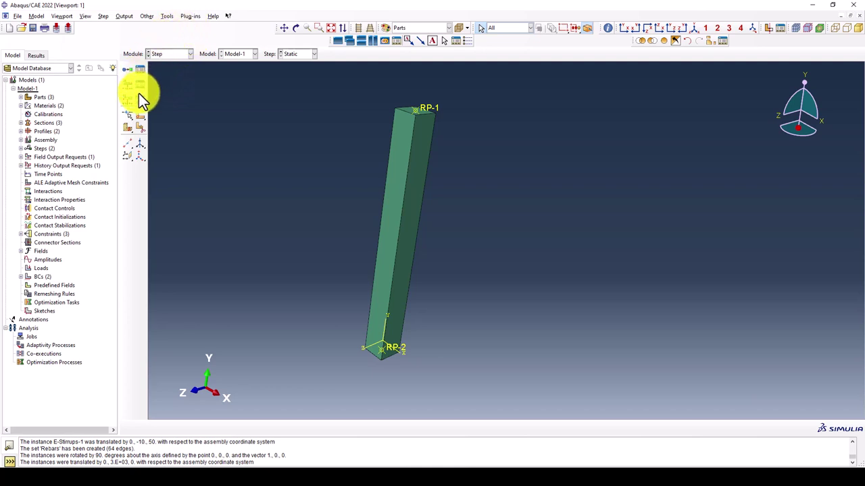
left_click(167, 16)
mouse_move(177, 43)
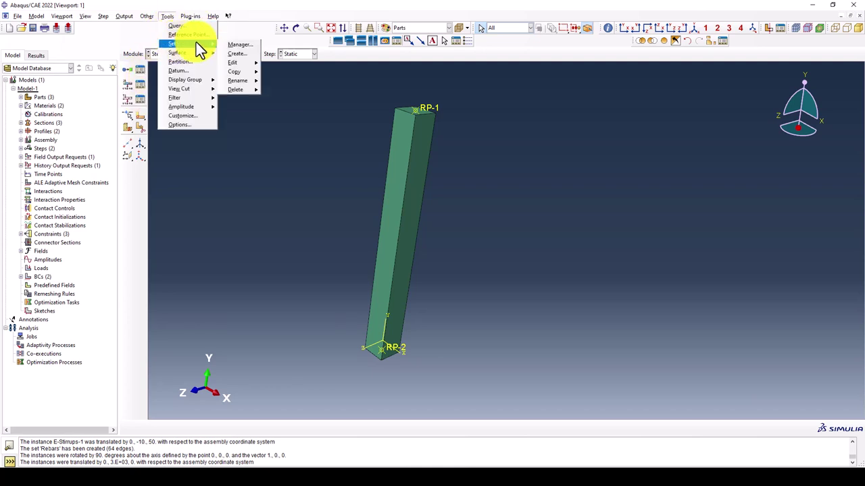
left_click(242, 54)
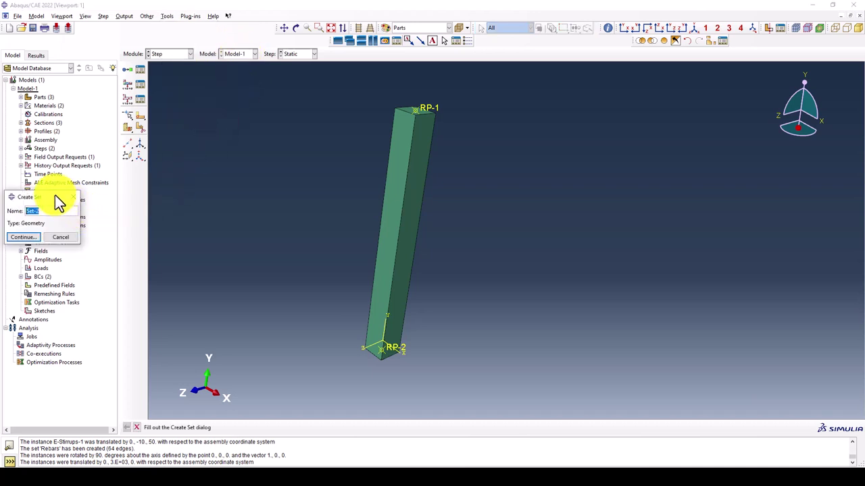
left_click_drag(60, 197, 129, 177)
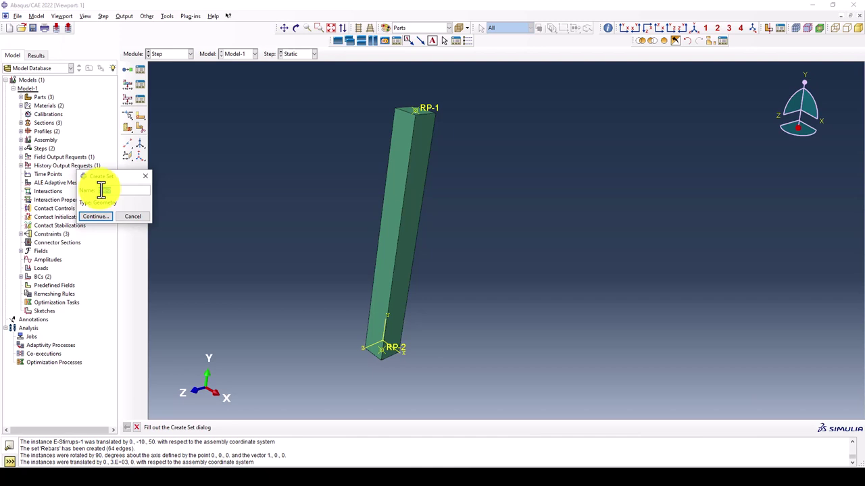
key("BackSpace")
type("Ru")
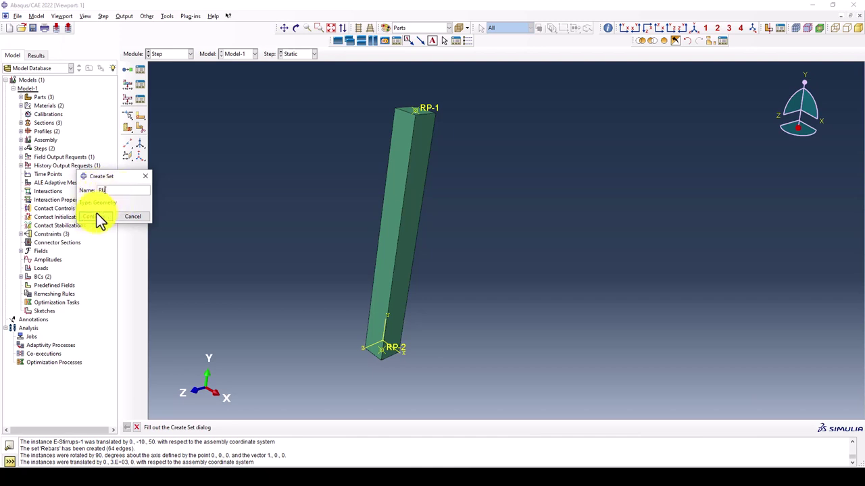
left_click(95, 217)
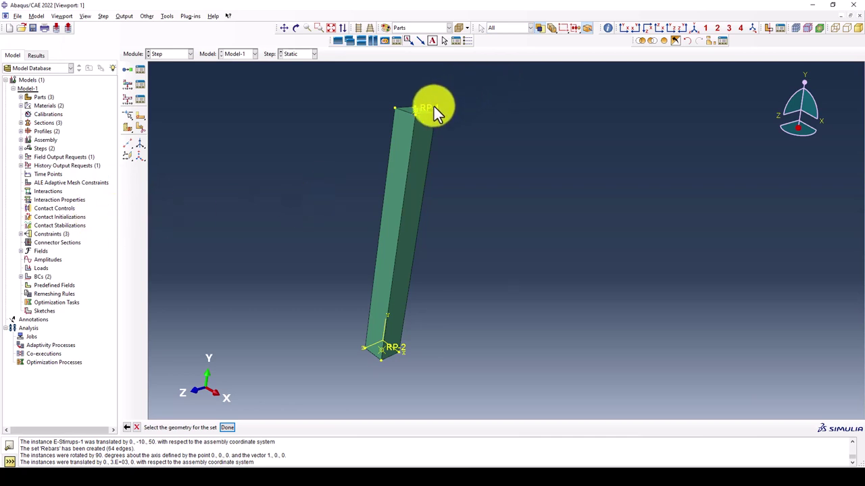
middle_click(314, 132)
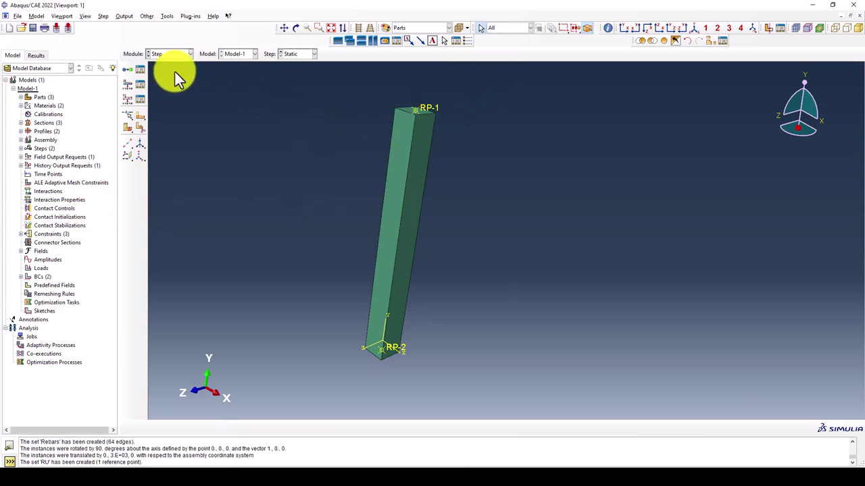
Start history output request 'RU' with domain set RU, output every 1 increment
left_click(137, 101)
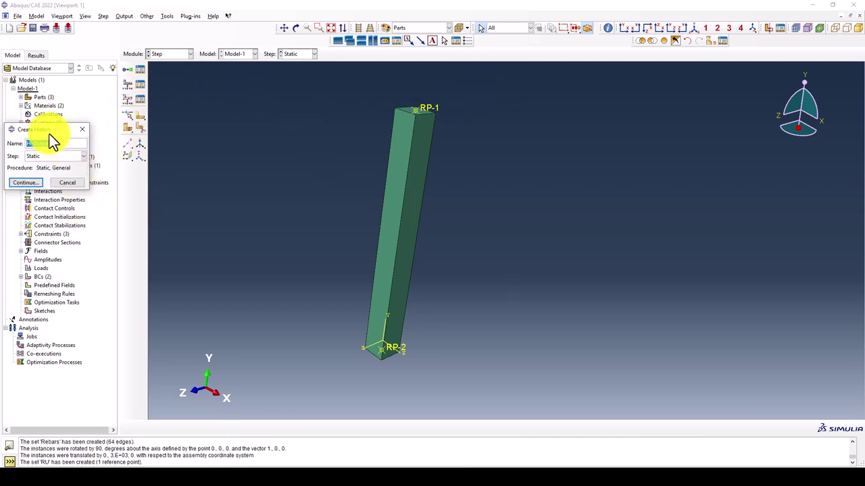
left_click_drag(52, 129, 112, 128)
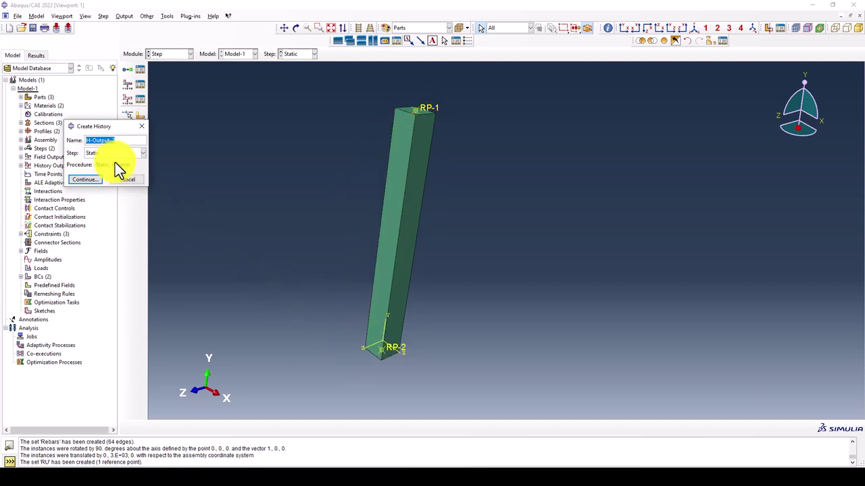
type("R")
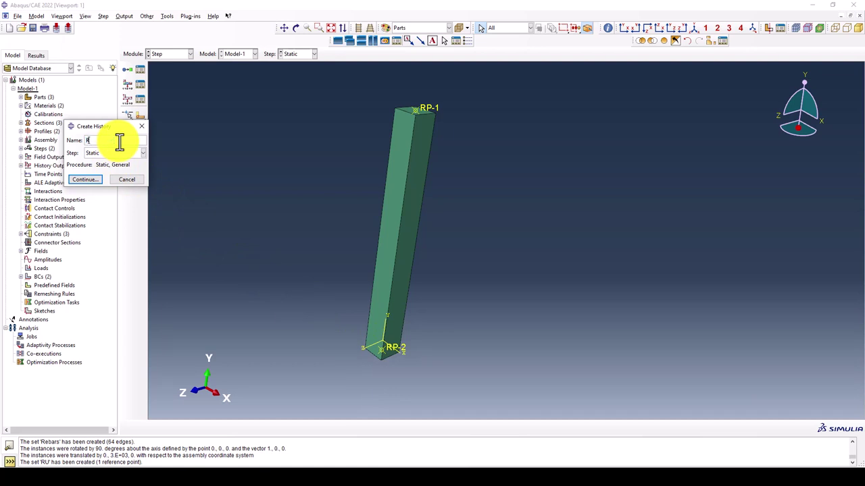
type("U")
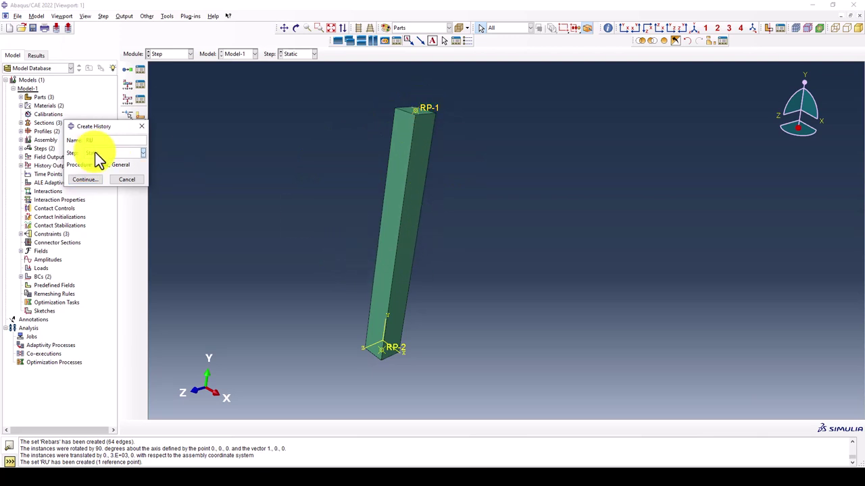
left_click(85, 180)
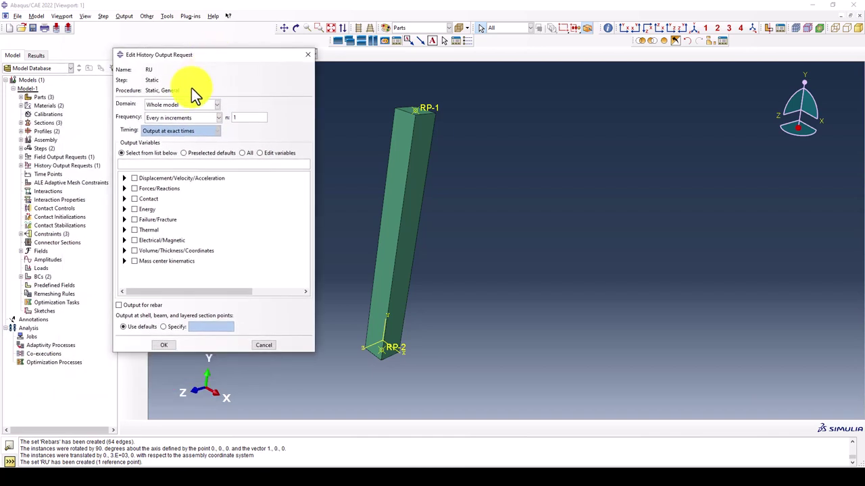
left_click(174, 105)
left_click(161, 124)
left_click(238, 106)
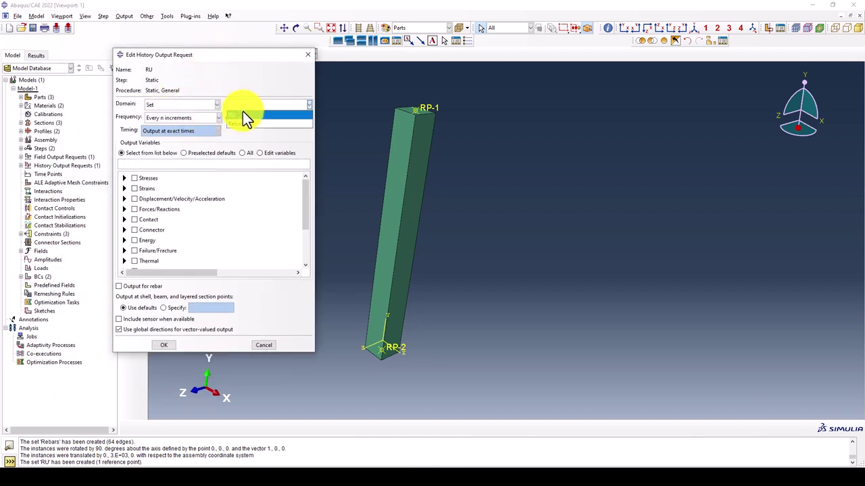
left_click(250, 115)
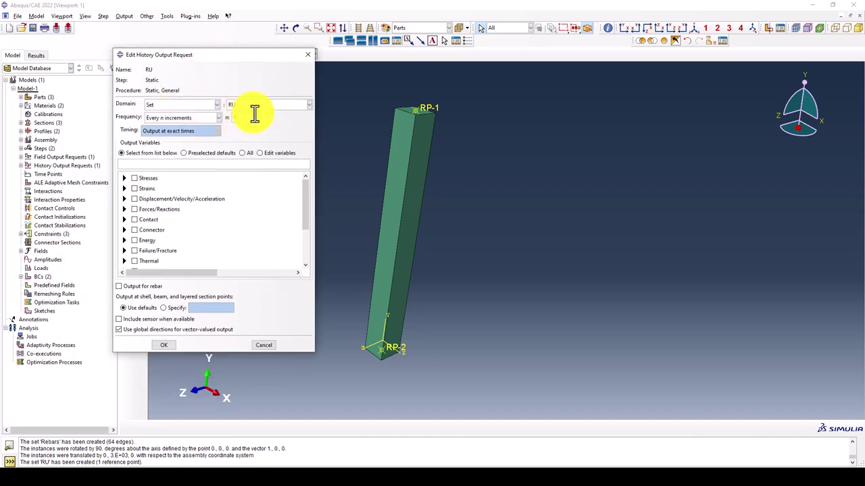
left_click(167, 119)
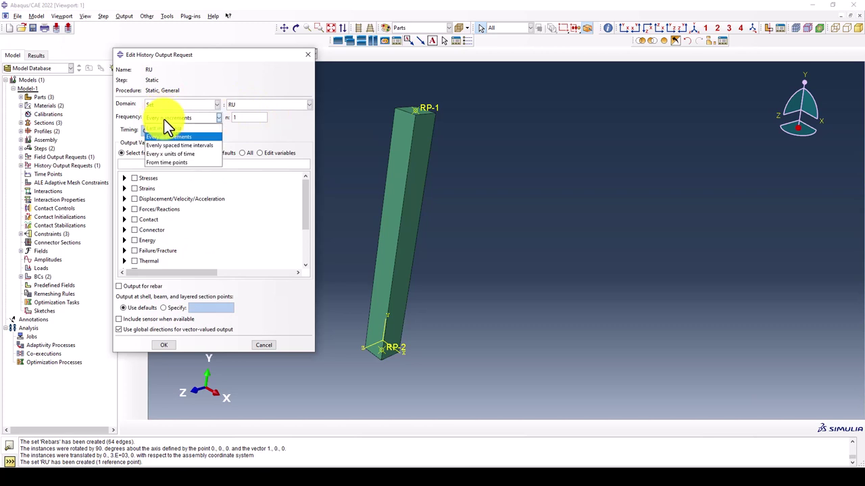
left_click(218, 117)
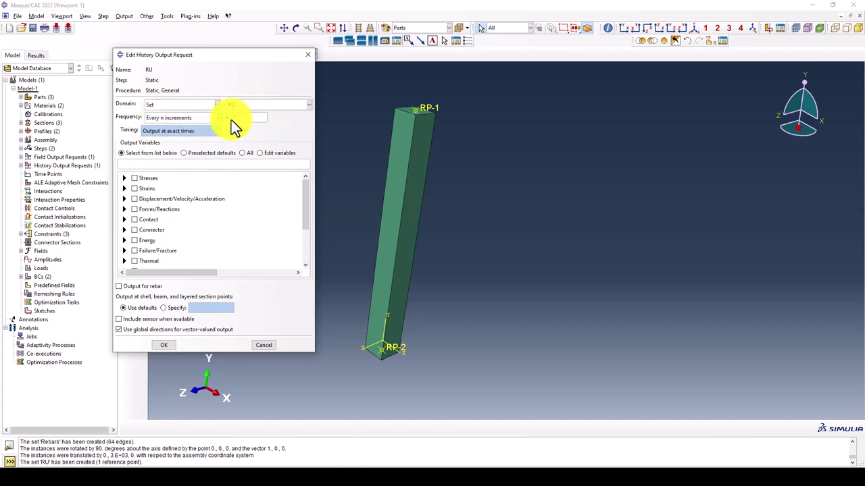
left_click(165, 122)
left_click(162, 120)
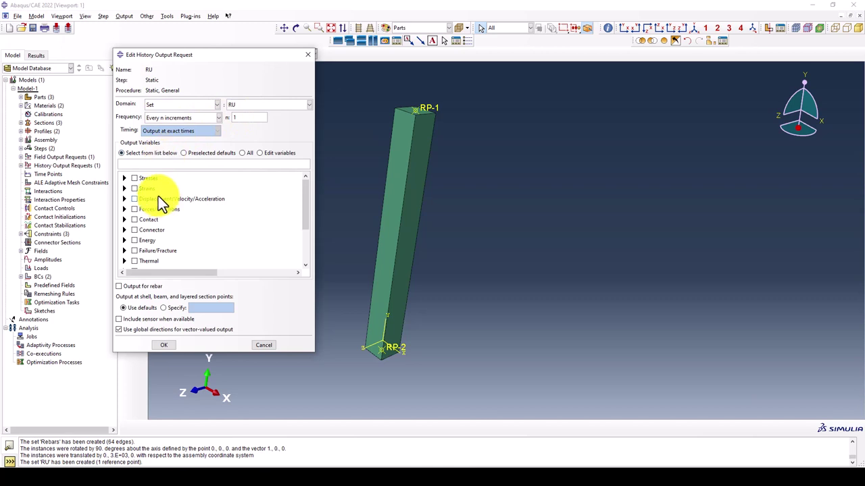
left_click(163, 122)
Select displacement U2 and reaction force RF2 as the output variables and save the request
left_click(163, 121)
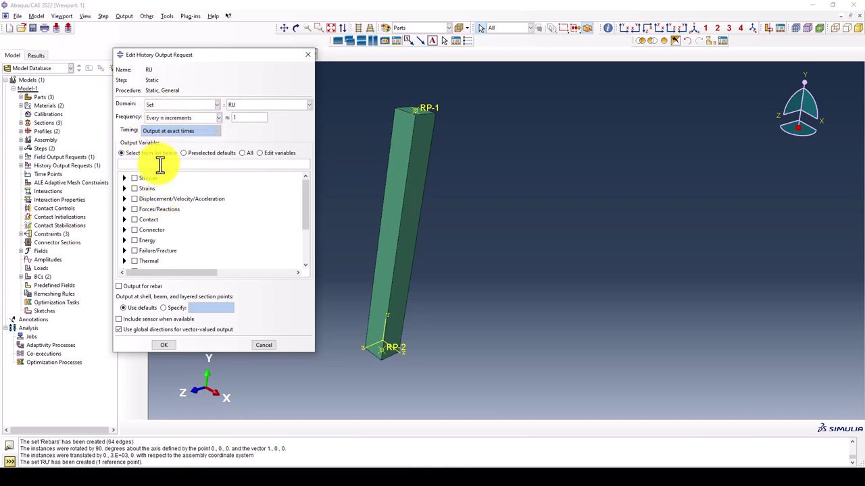
left_click(124, 199)
left_click(135, 208)
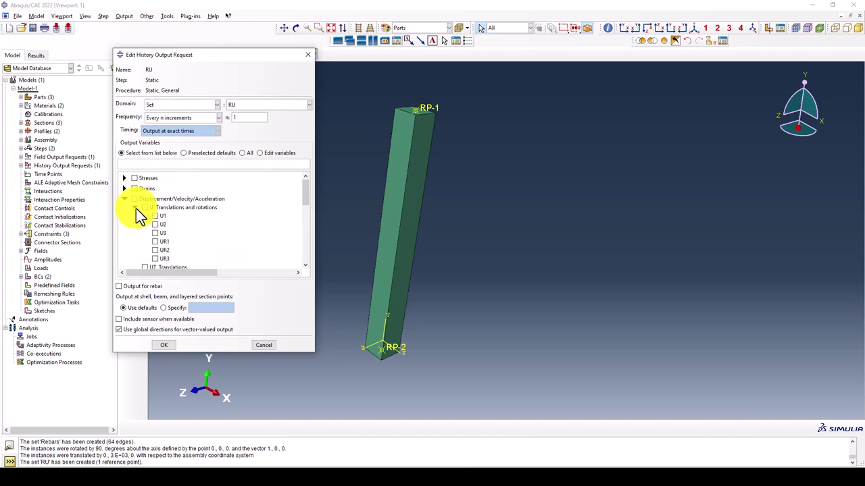
left_click(155, 224)
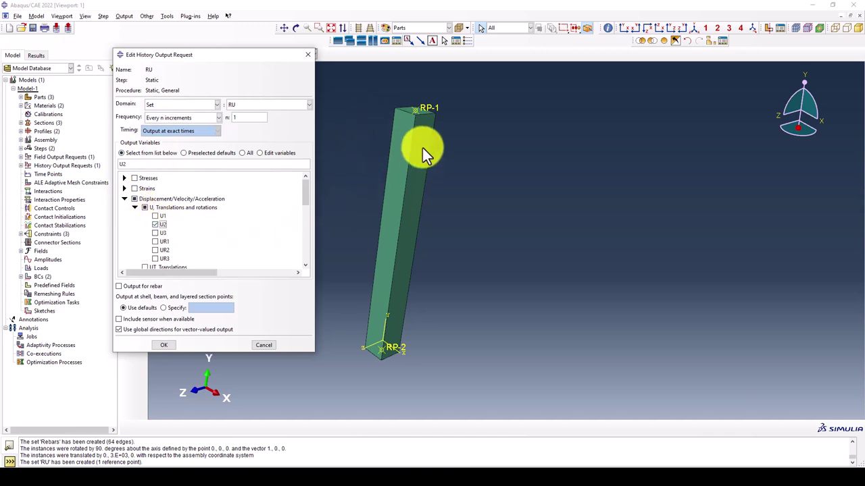
scroll(229, 209, "down", 1)
scroll(202, 211, "down", 1)
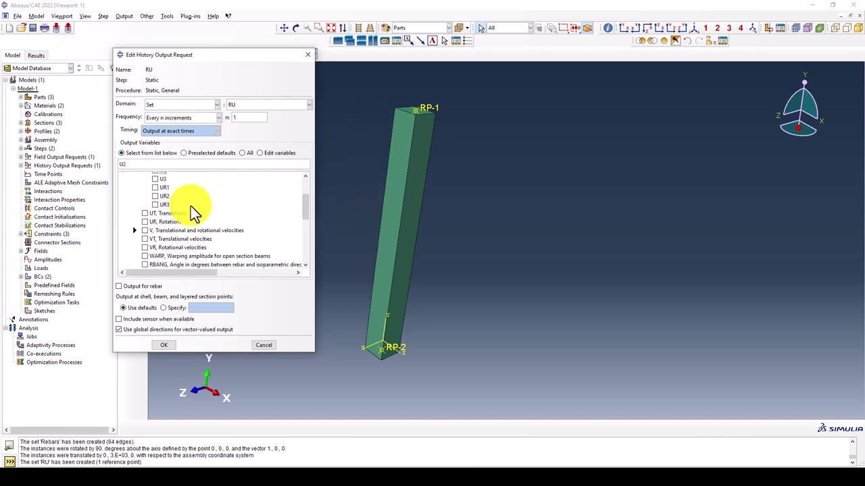
scroll(170, 218, "down", 3)
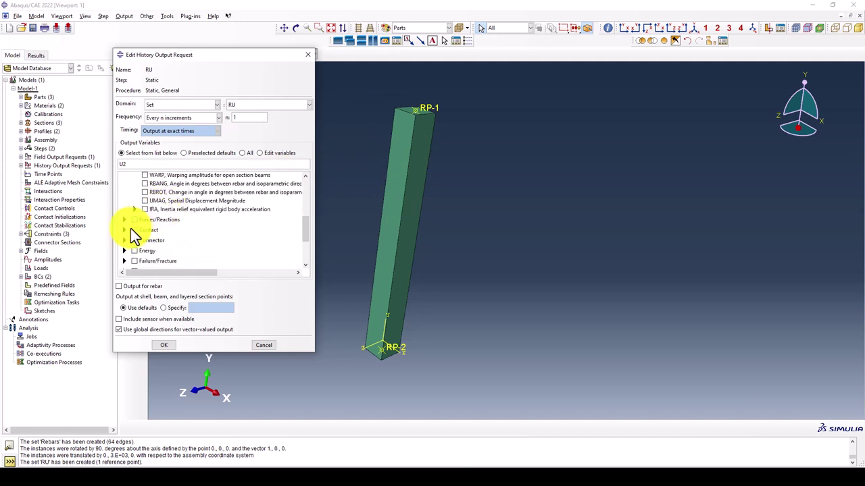
left_click(124, 220)
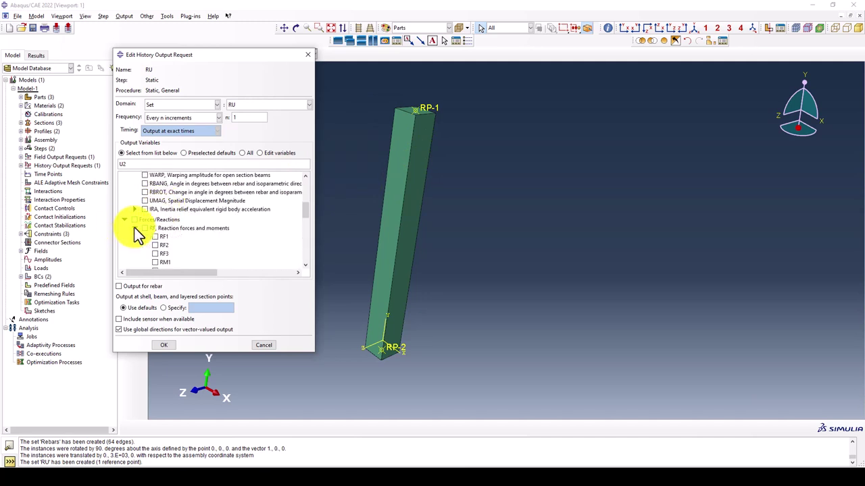
left_click(155, 245)
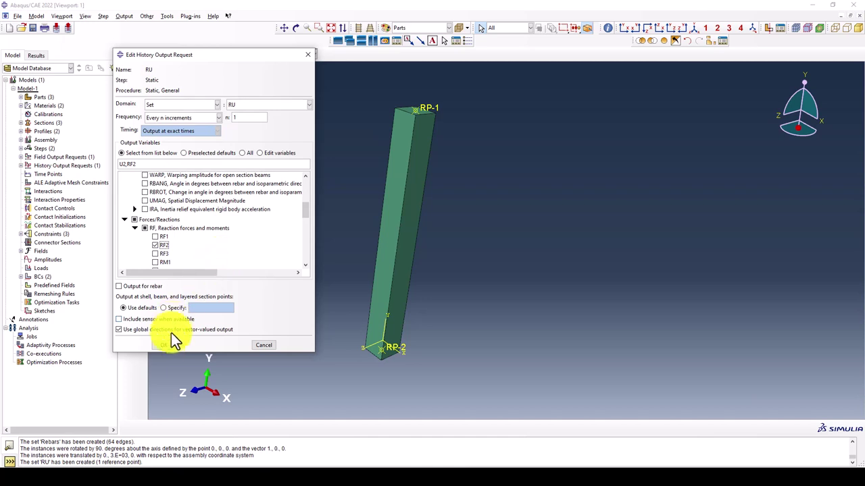
left_click(166, 344)
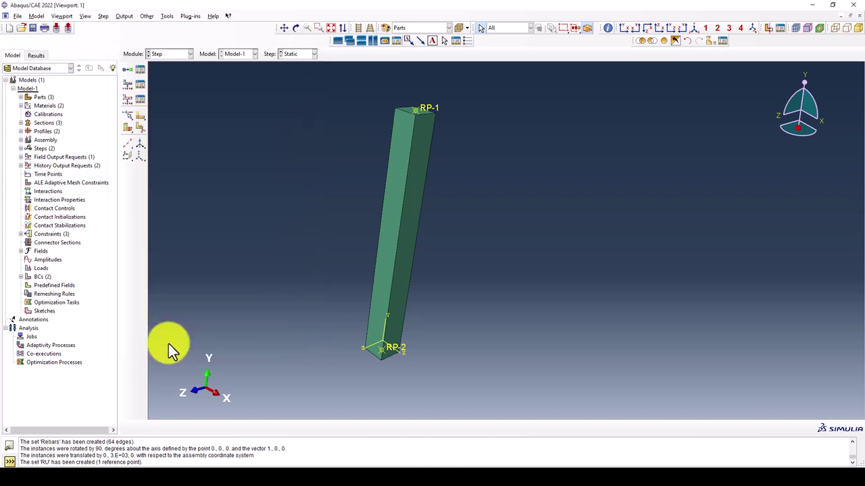
In the Mesh module, seed E-Stirrups at size 26 and mesh it into 40 elements
left_click(167, 55)
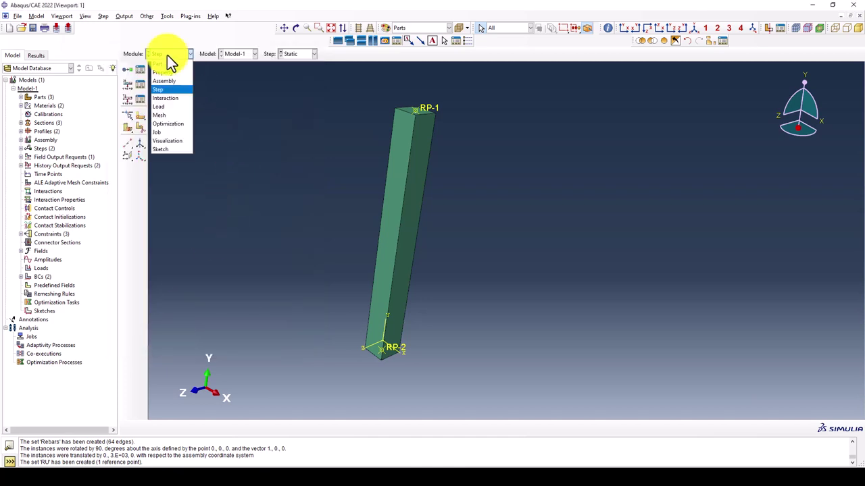
left_click(167, 115)
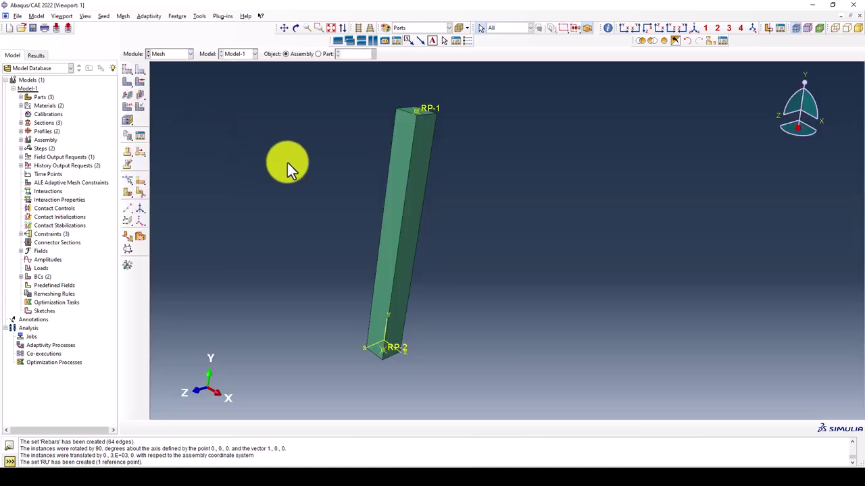
left_click(320, 55)
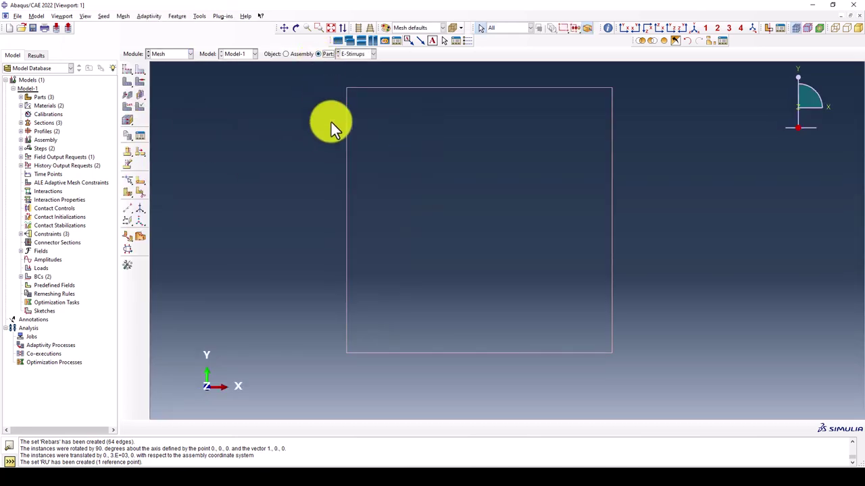
left_click(129, 71)
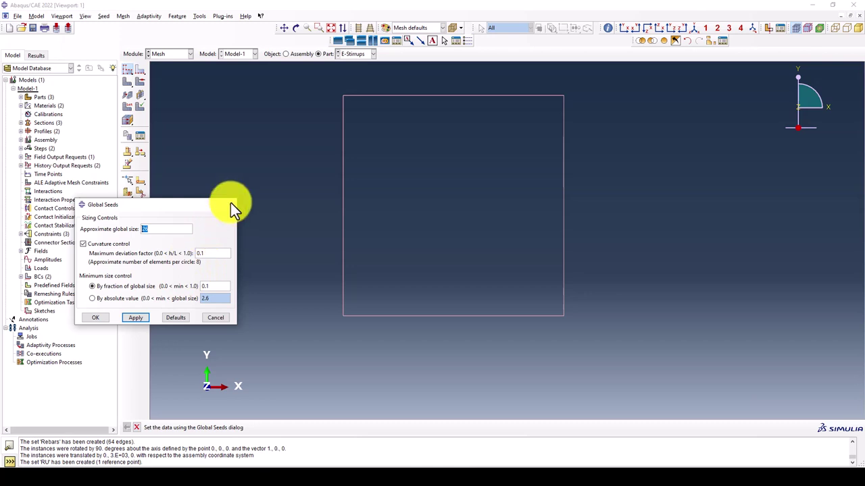
left_click(101, 318)
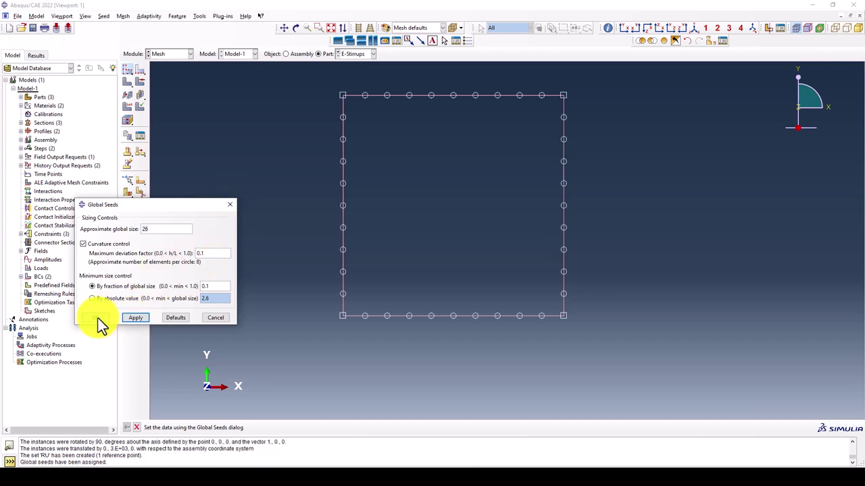
left_click(127, 82)
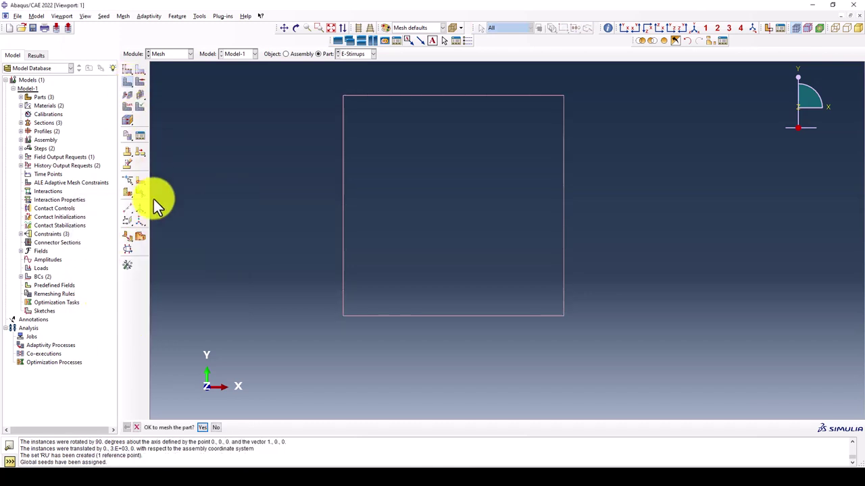
left_click(201, 425)
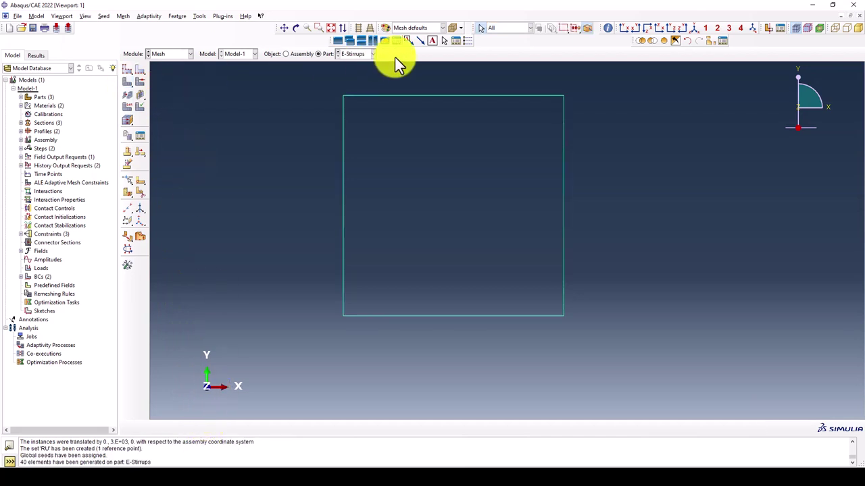
Seed the E-Rebar part and mesh it into 10 elements
left_click(353, 53)
left_click(356, 72)
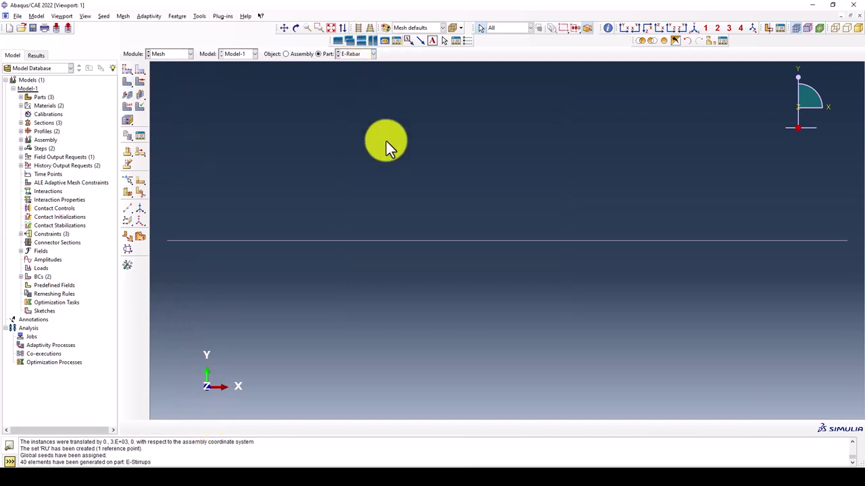
left_click(127, 71)
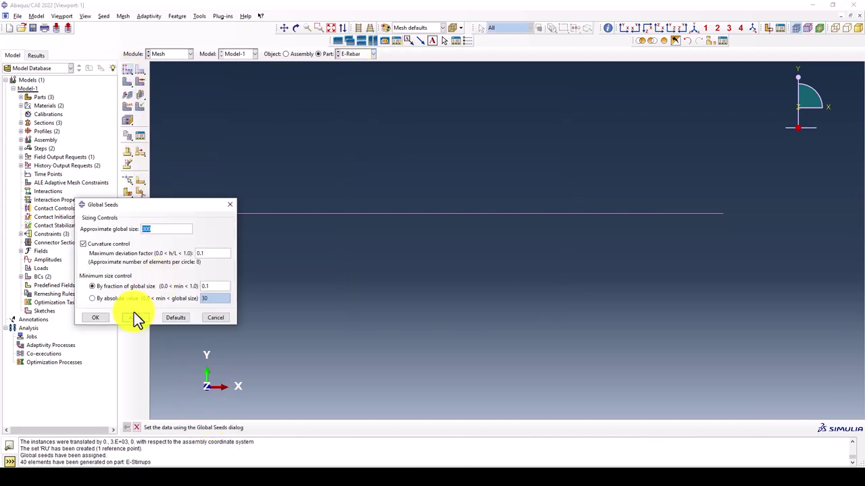
left_click(101, 317)
left_click(128, 82)
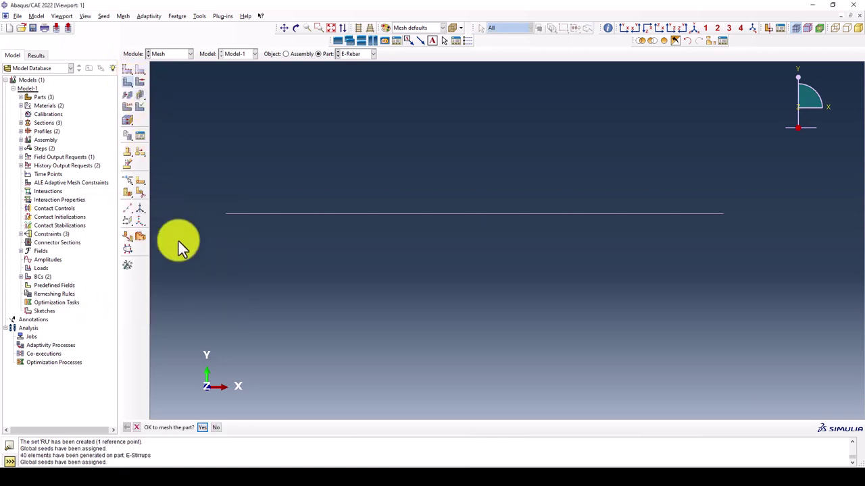
left_click(203, 428)
Switch the displayed part to E-Stirrups, then to E-Column
left_click(353, 54)
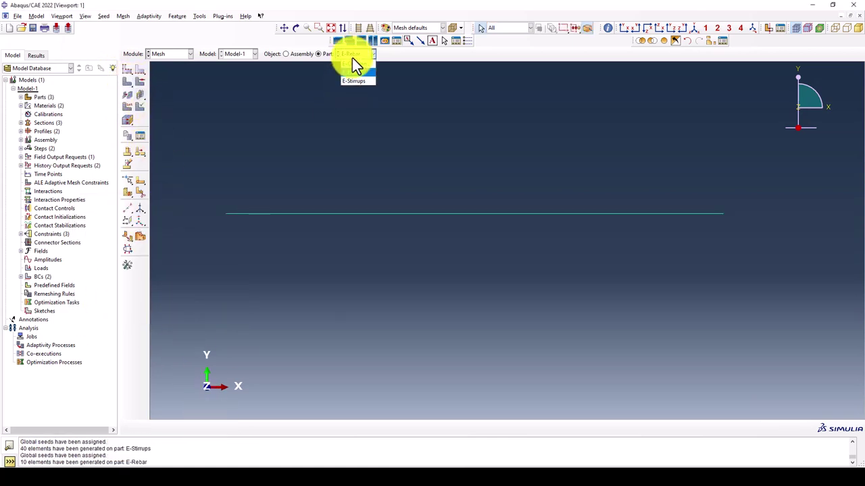
left_click(353, 84)
left_click(359, 55)
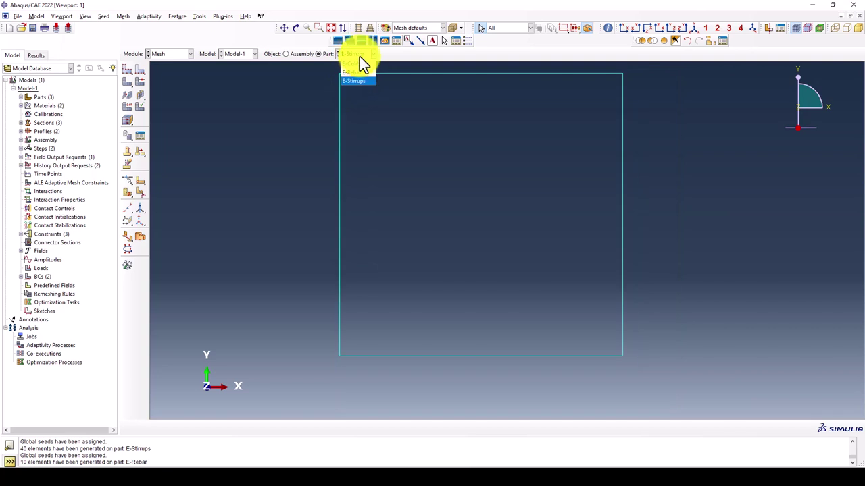
left_click(359, 63)
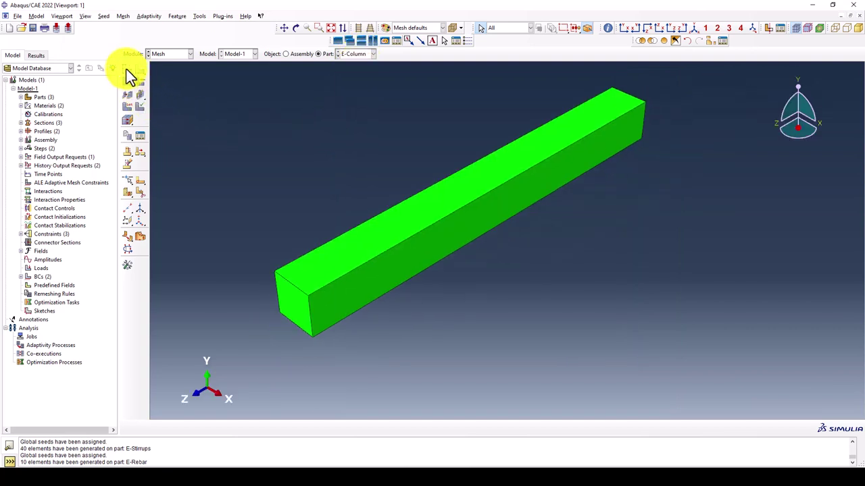
Seed the E-Column part with global size 100 and mesh it
left_click(127, 70)
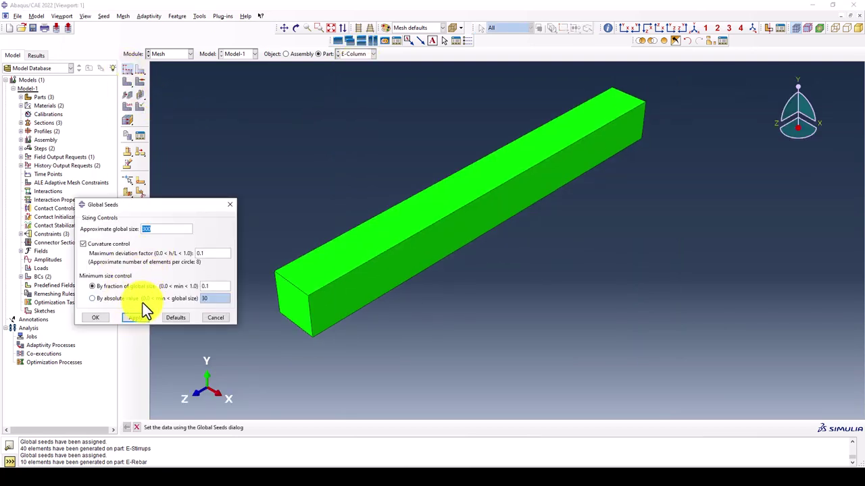
type("100")
left_click(135, 317)
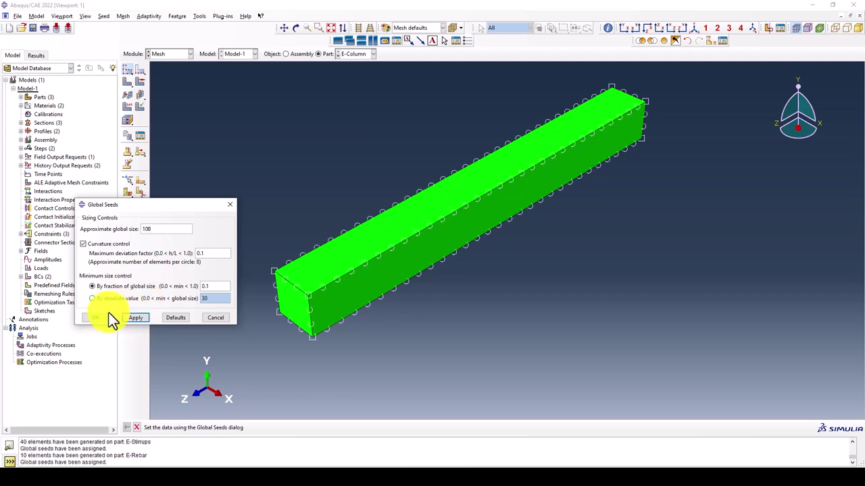
left_click(110, 317)
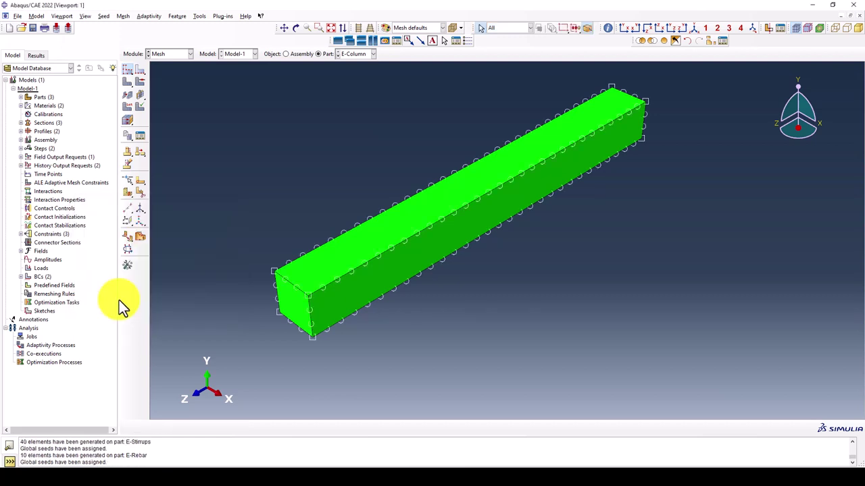
left_click(127, 81)
left_click(204, 429)
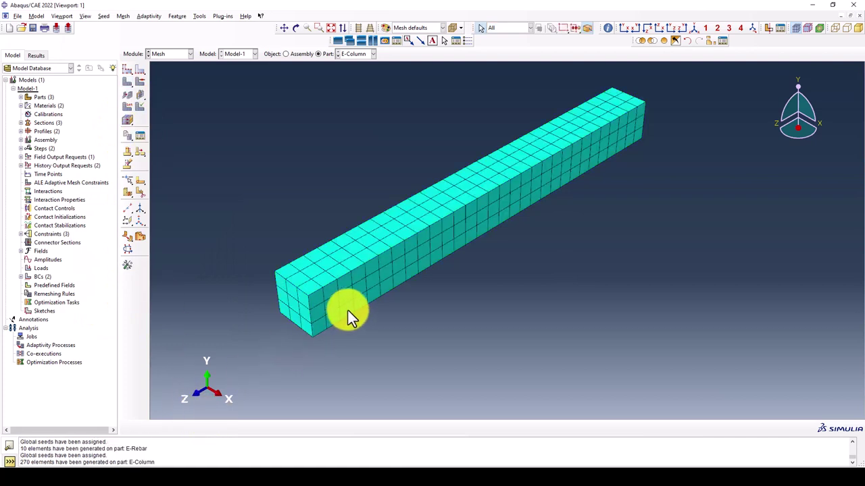
Reseed E-Column at size 50, delete the old mesh, and remesh into 2160 elements
left_click(127, 69)
type("50")
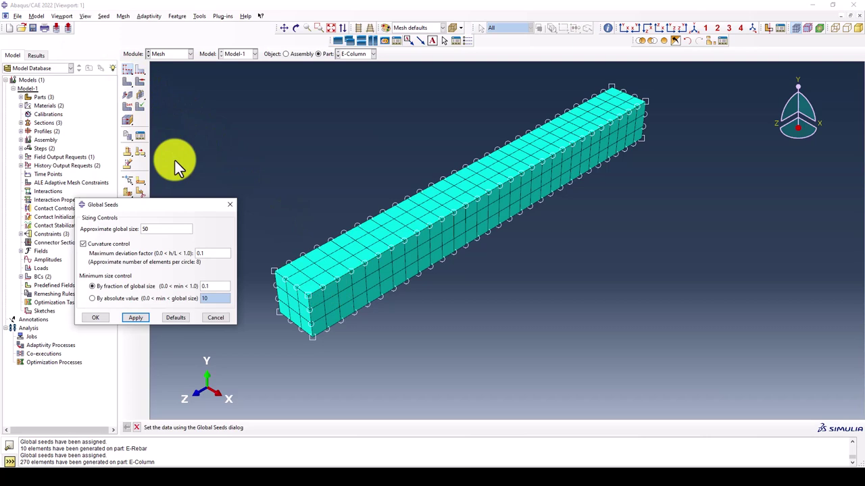
left_click(135, 318)
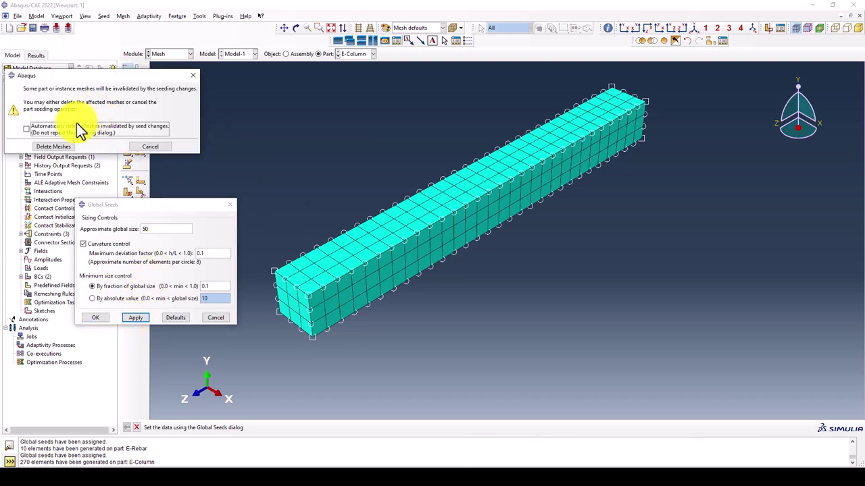
left_click(61, 150)
left_click(106, 318)
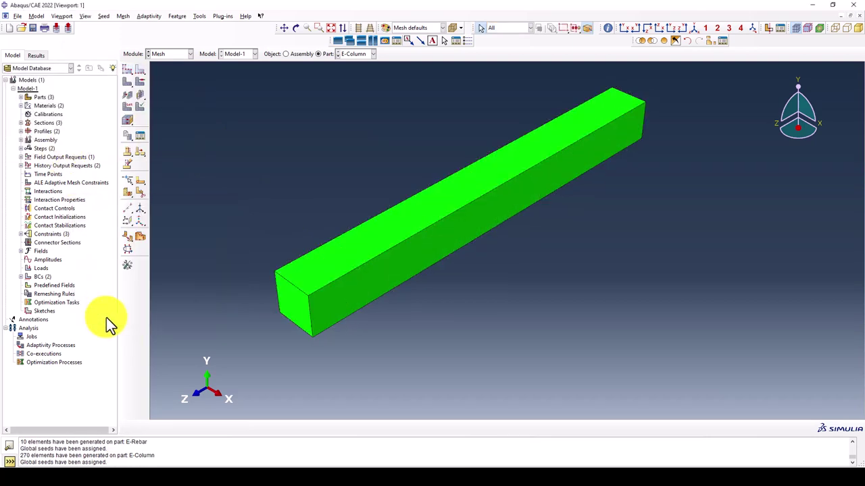
left_click(138, 85)
left_click(204, 423)
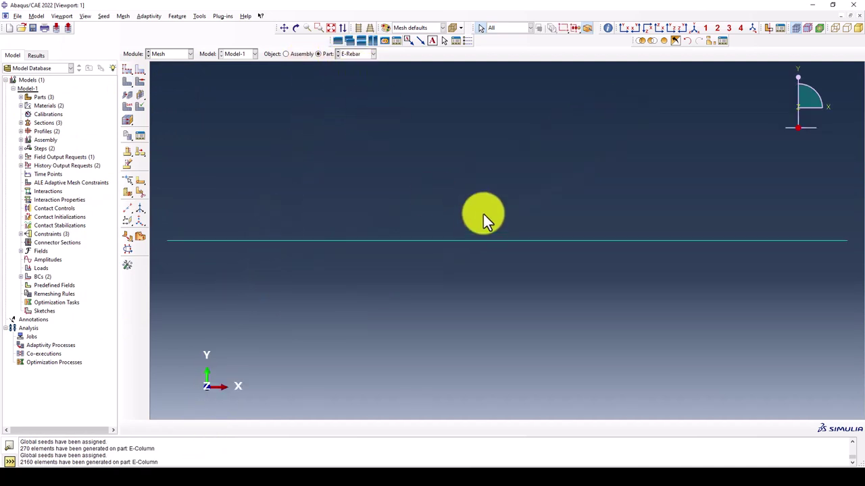
Assign the Truss family (T3D2 2-node linear) element type to the E-Rebar mesh
left_click_drag(478, 205, 433, 269)
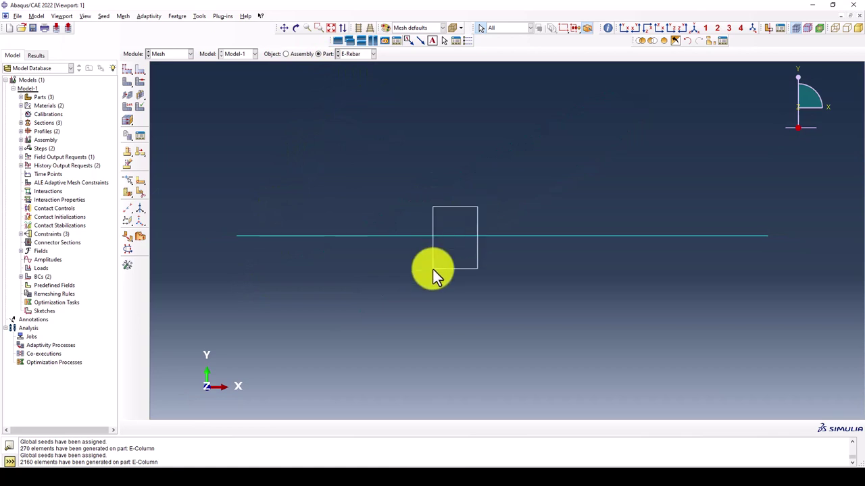
left_click(127, 109)
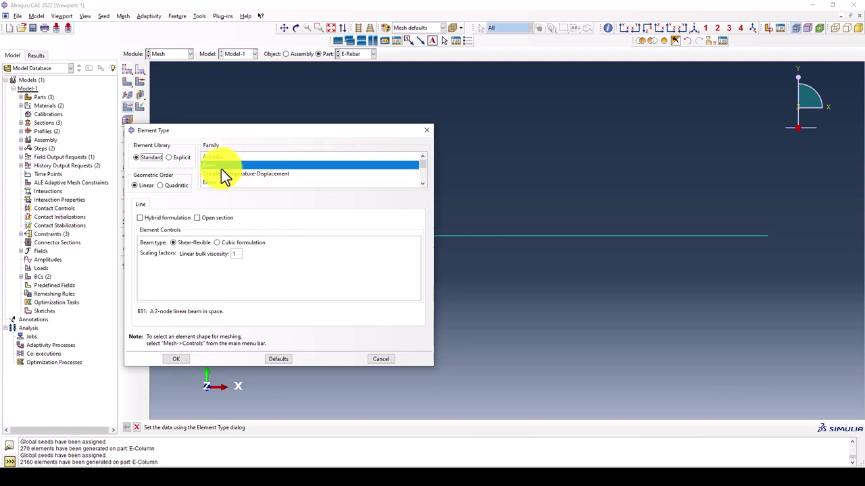
left_click_drag(422, 170, 424, 194)
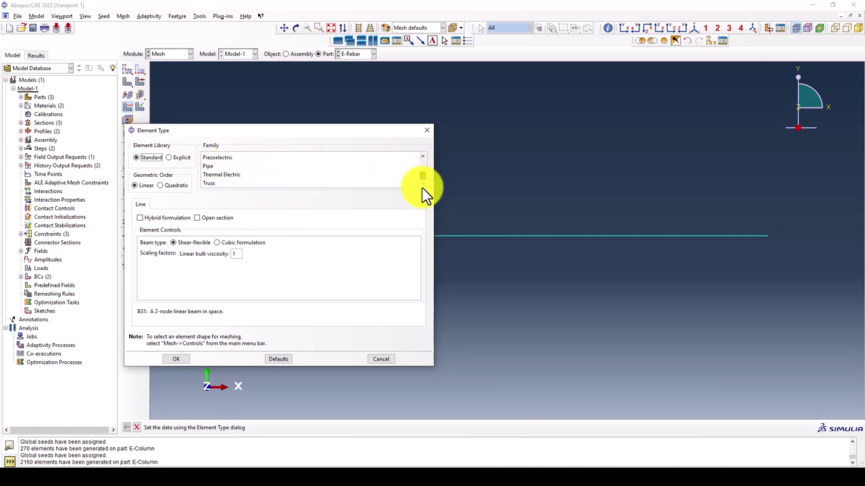
left_click(221, 183)
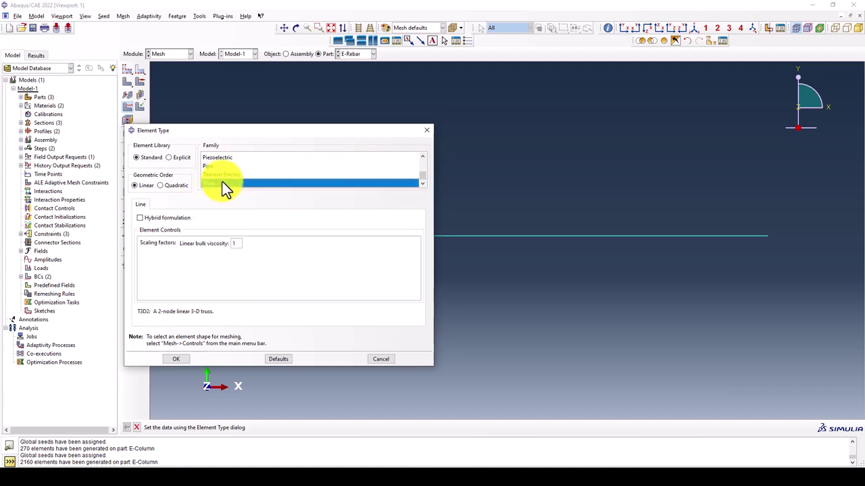
left_click(423, 134)
left_click(178, 54)
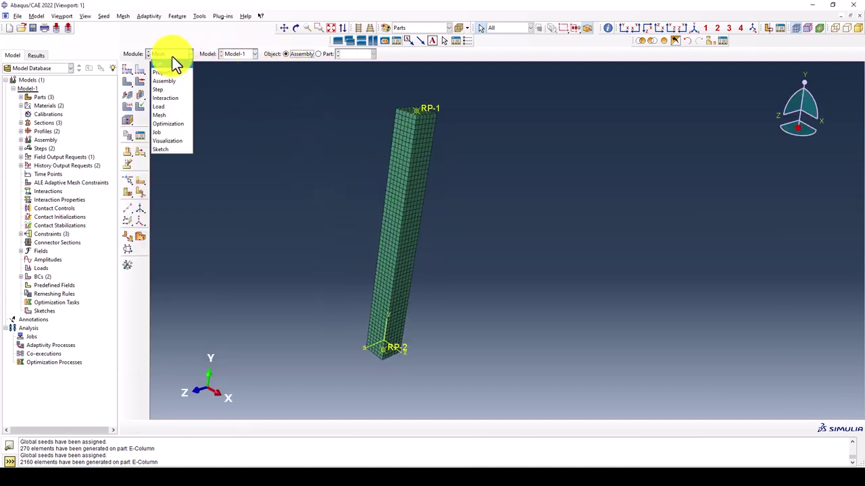
In the Job module, create job 'E_Column_Analysis' with its default settings
left_click(168, 133)
left_click(140, 69)
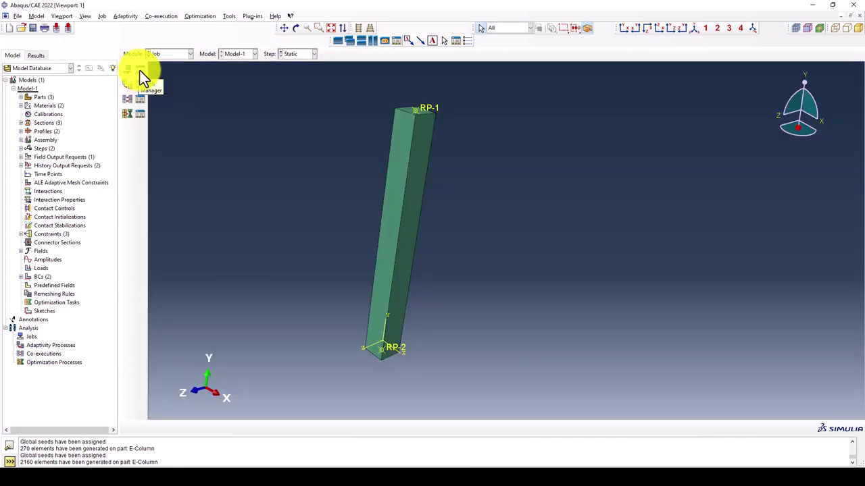
left_click_drag(287, 172, 259, 168)
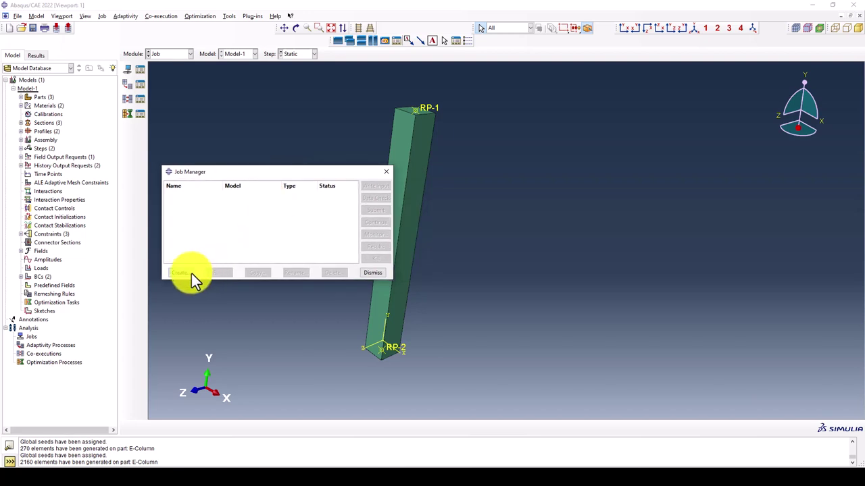
left_click(180, 273)
type("E")
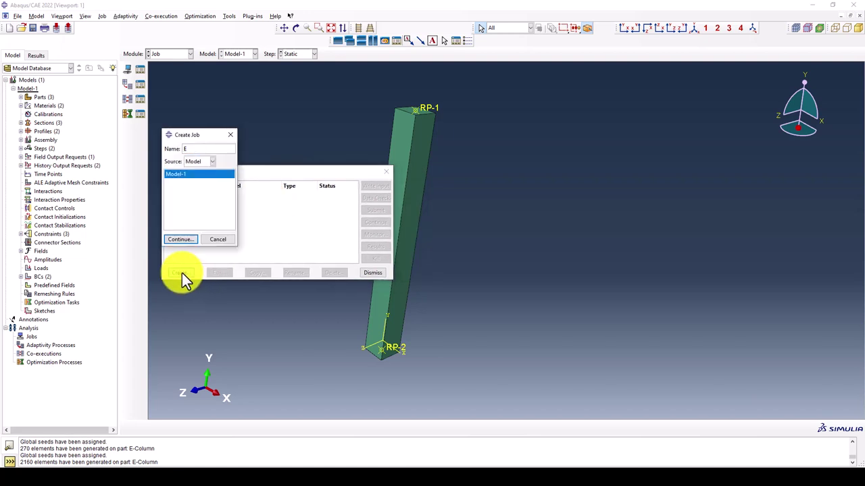
type("_C")
type("olumn")
type("_Analysis")
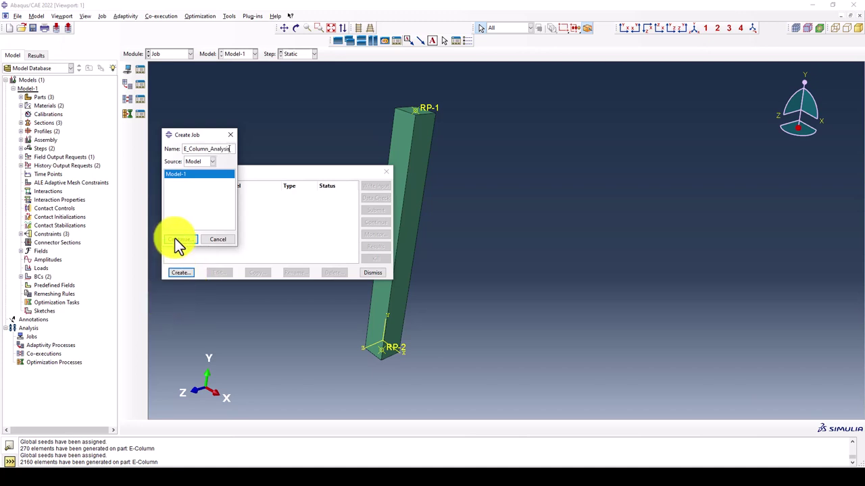
left_click(179, 239)
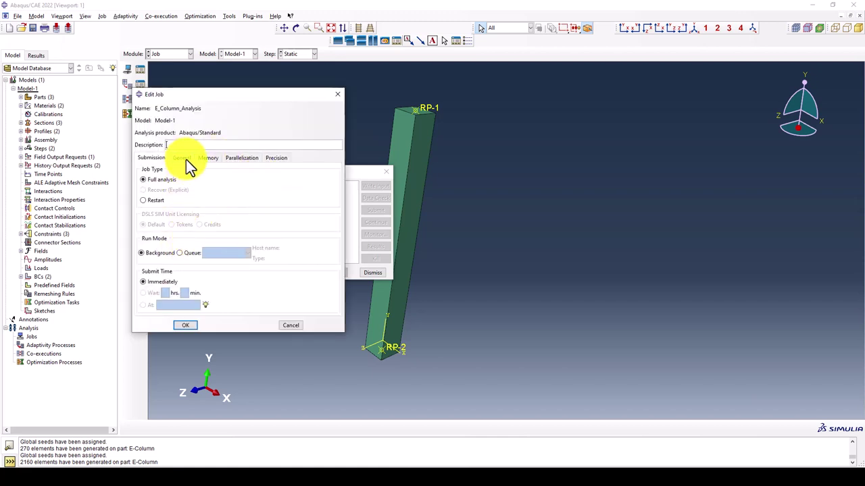
left_click(186, 161)
left_click(209, 160)
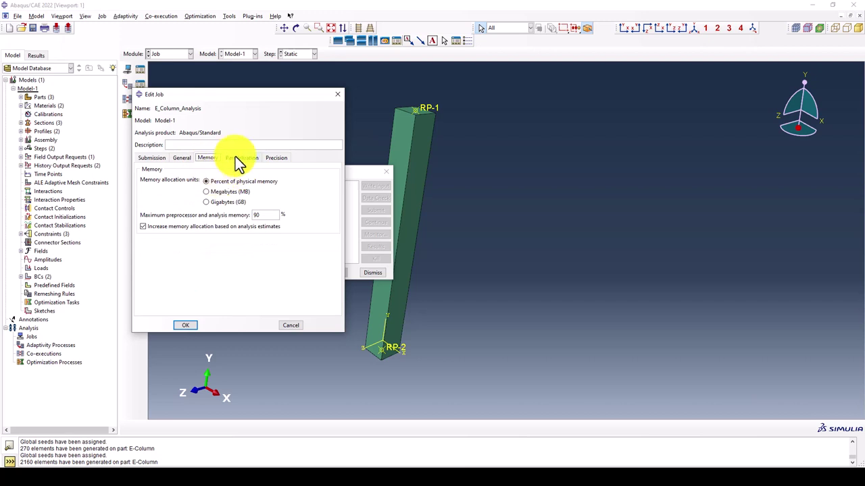
left_click(239, 160)
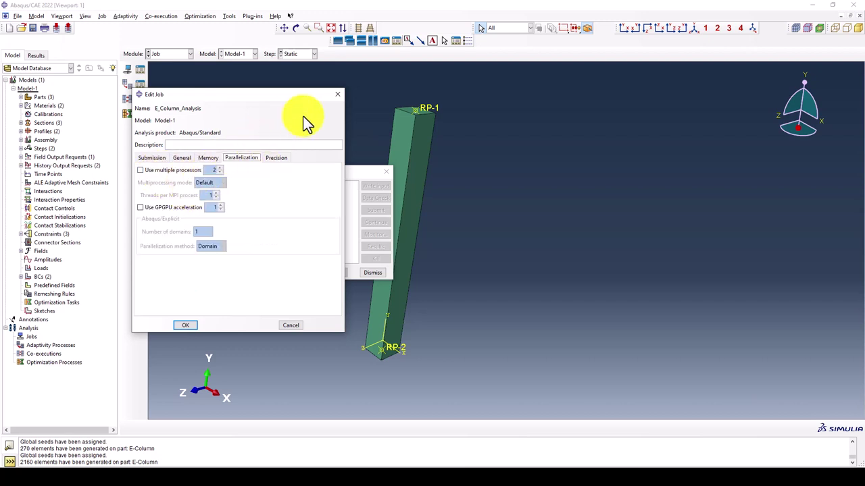
left_click(185, 325)
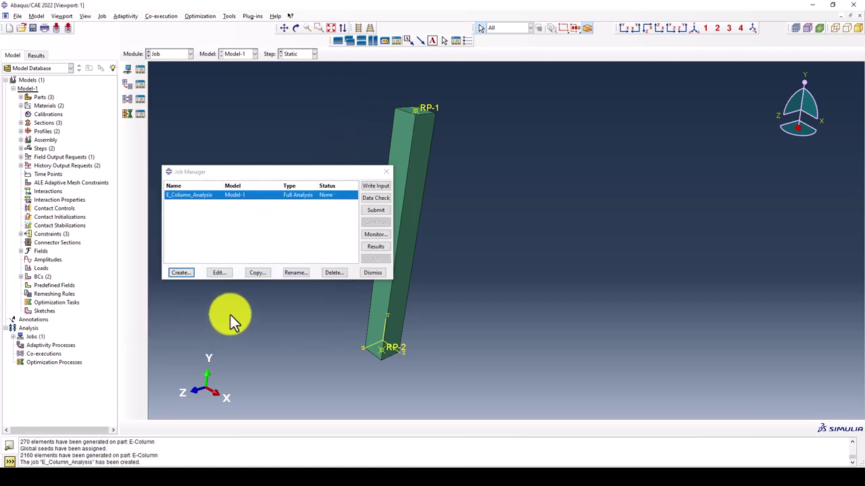
Submit E_Column_Analysis and open its enlarged progress monitor showing status Submitted
left_click(374, 211)
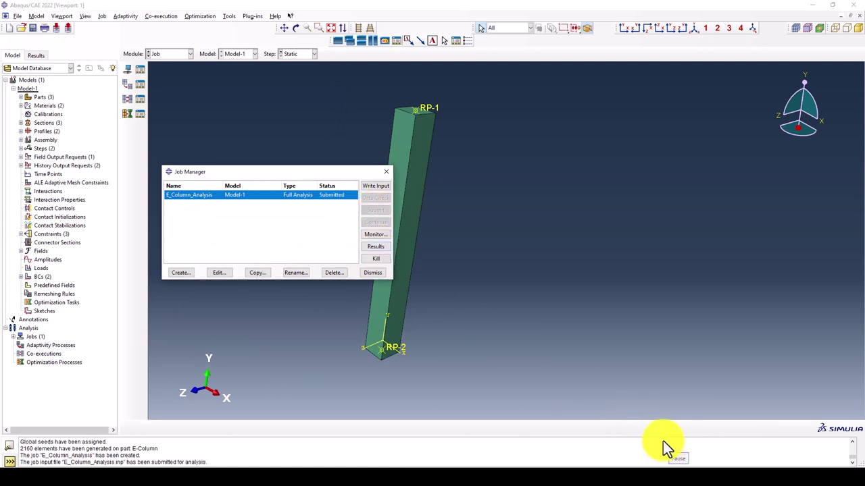
left_click(373, 240)
left_click_drag(216, 89, 267, 87)
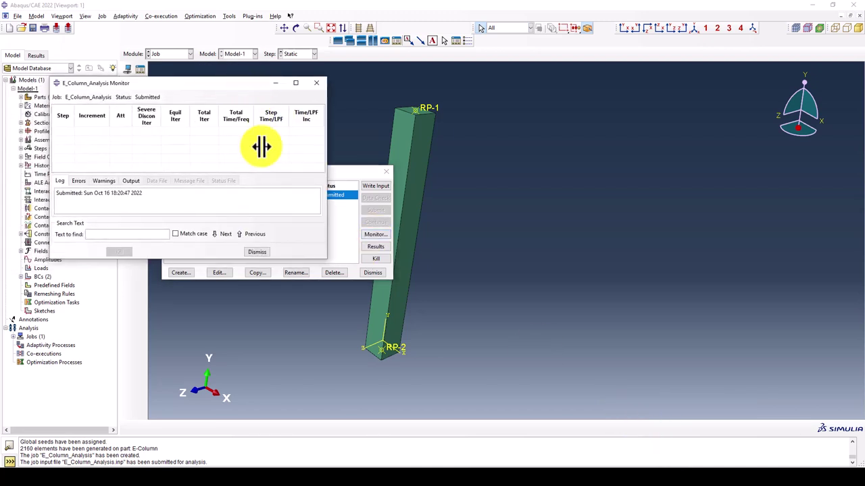
mouse_move(326, 259)
left_mouse_down()
mouse_move(369, 325)
mouse_move(381, 326)
left_mouse_up()
left_click_drag(264, 85, 231, 77)
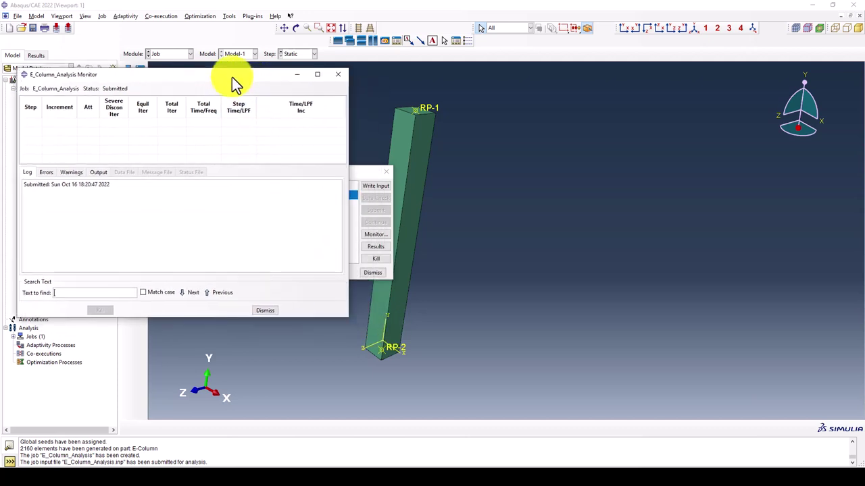
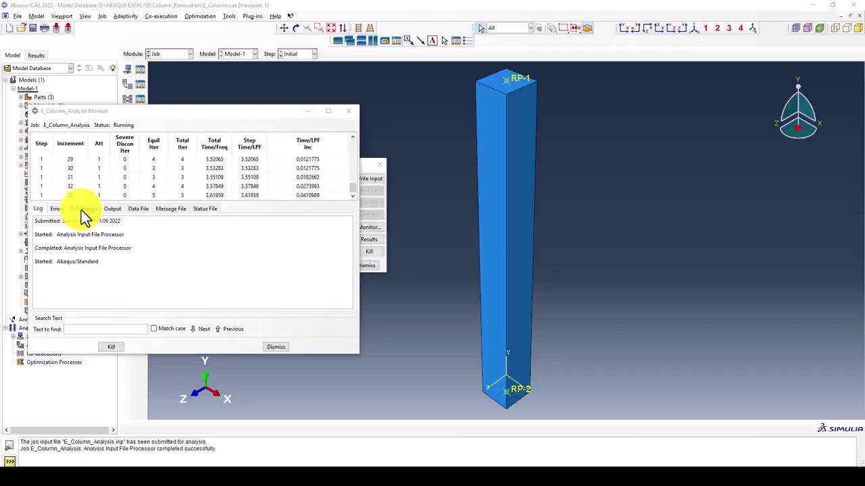
Review the E_Column_Analysis errors and warnings, then dismiss the monitor once the job is Completed
left_click(58, 210)
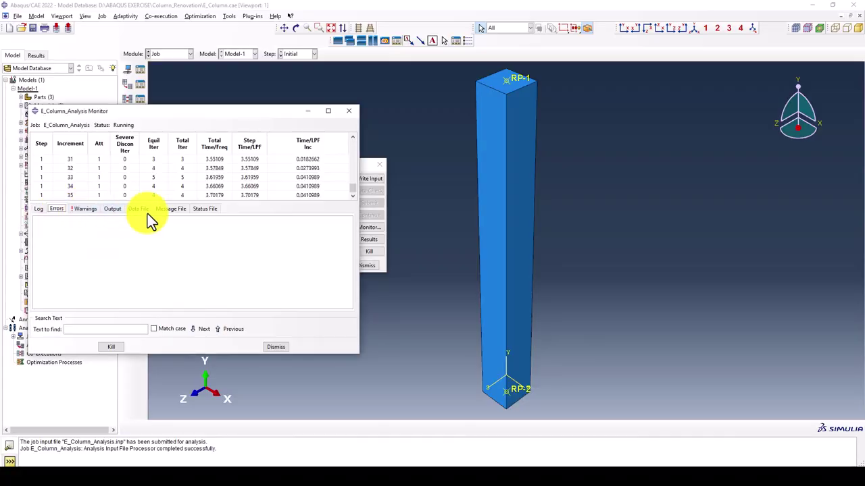
left_click(83, 209)
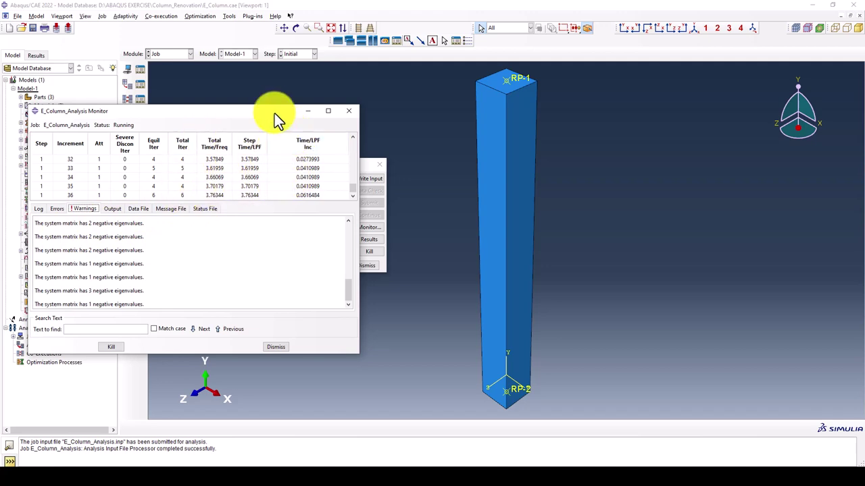
mouse_move(315, 110)
left_mouse_down()
mouse_move(452, 177)
mouse_move(578, 120)
mouse_move(420, 122)
mouse_move(444, 139)
mouse_move(394, 129)
left_mouse_up()
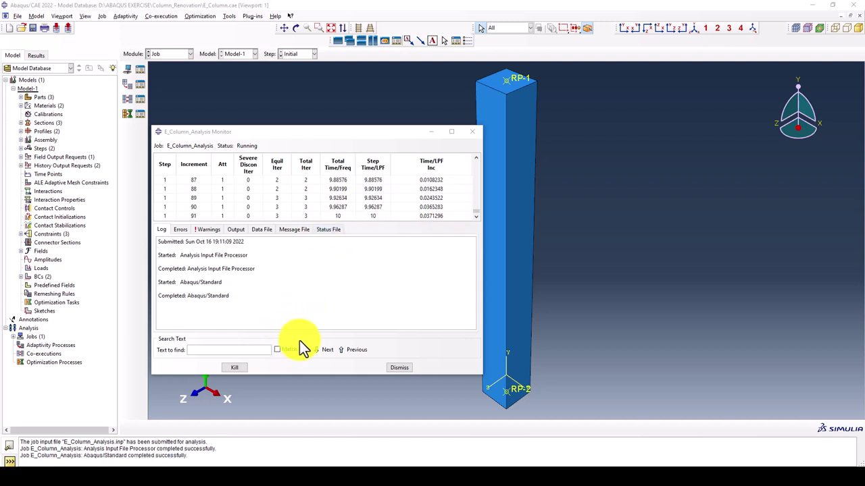
left_click(398, 369)
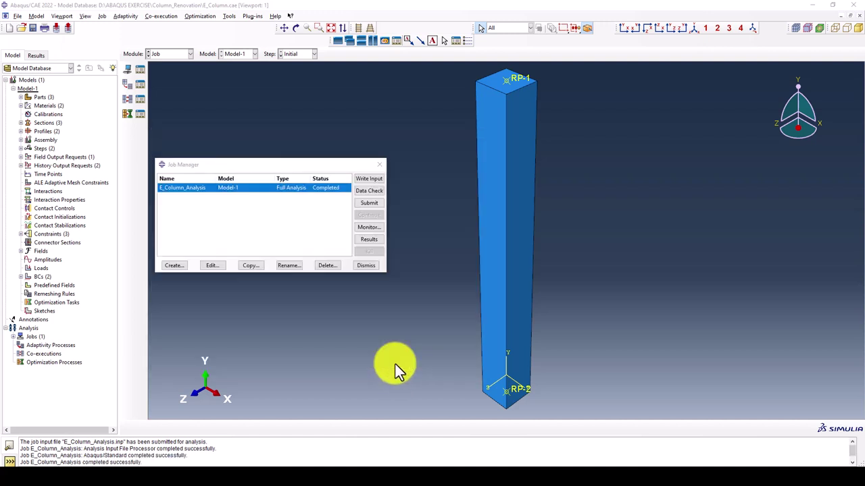
Open the E_Column_Analysis results and plot Mises stress contours on the deformed column
left_click(365, 242)
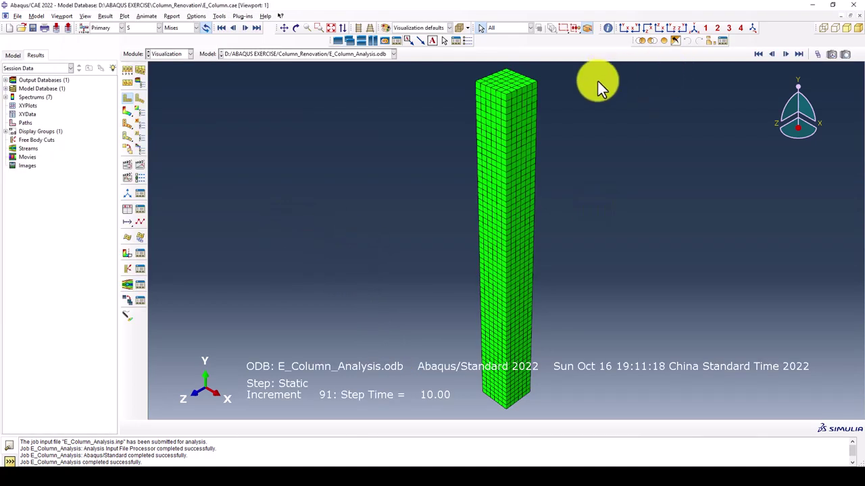
scroll(291, 217, "down", 2)
scroll(244, 203, "down", 3)
scroll(491, 198, "up", 3)
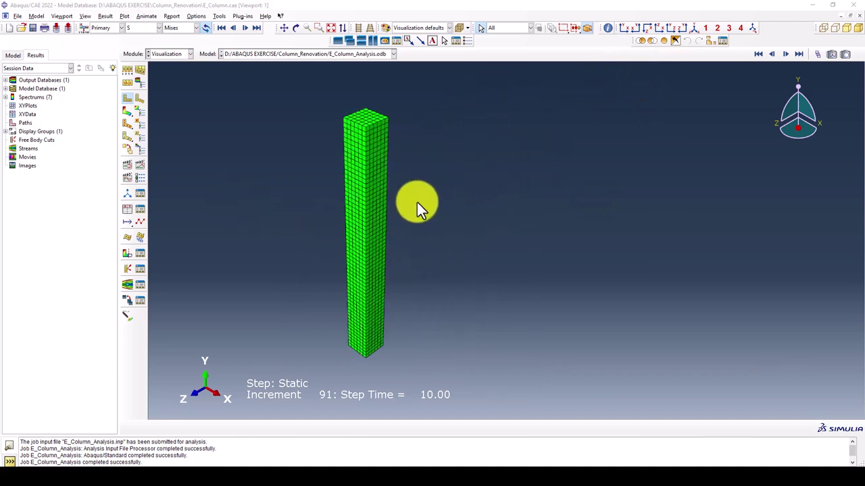
left_click(128, 112)
scroll(687, 189, "down", 2)
scroll(630, 192, "down", 1)
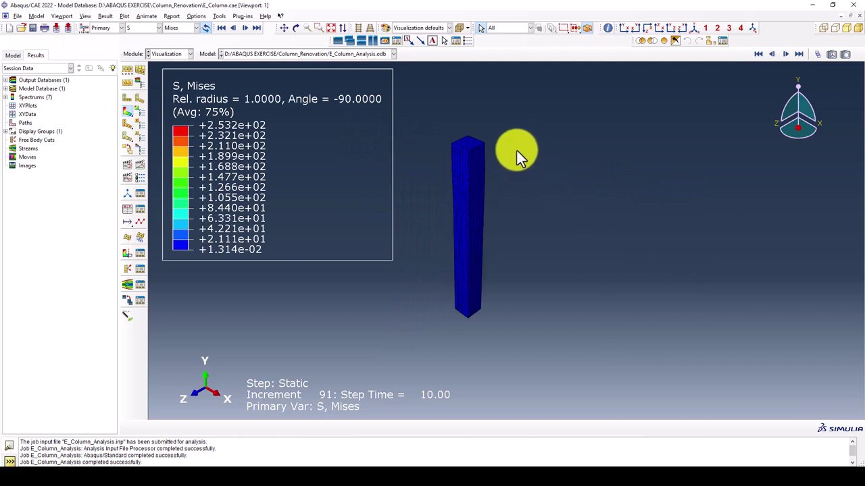
scroll(456, 178, "up", 1)
scroll(449, 174, "down", 1)
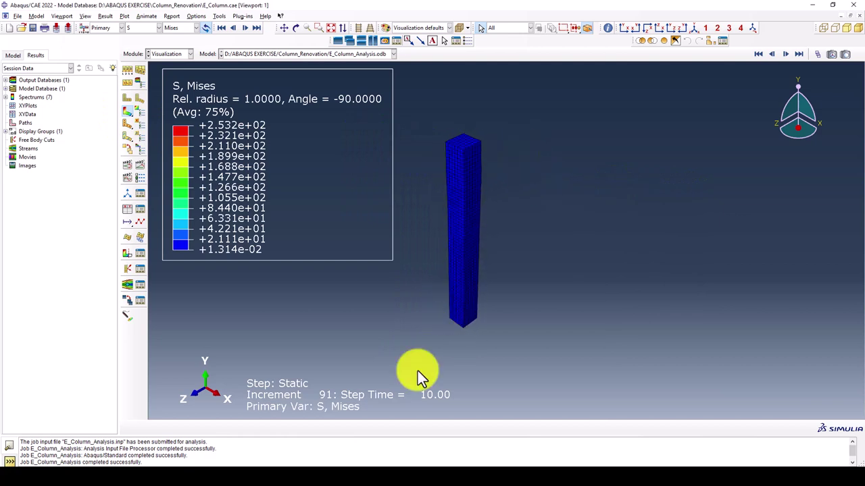
scroll(459, 236, "up", 1)
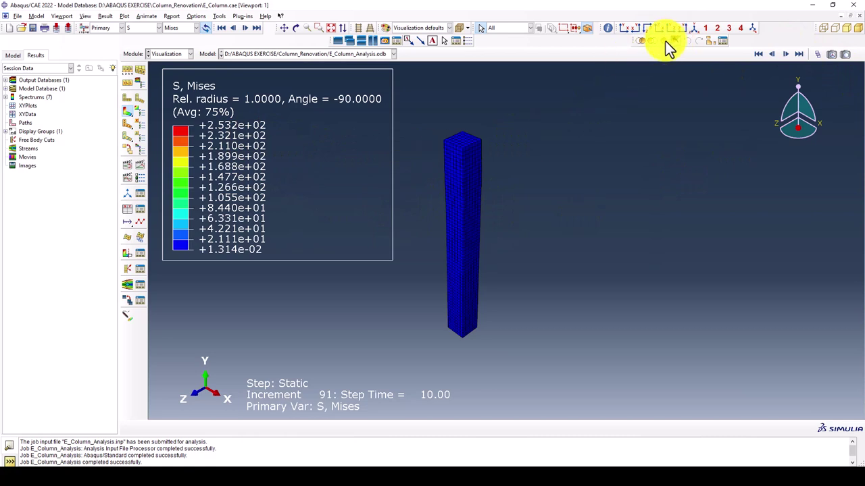
Replace the displayed elements with only the REBARS element set
left_click(664, 42)
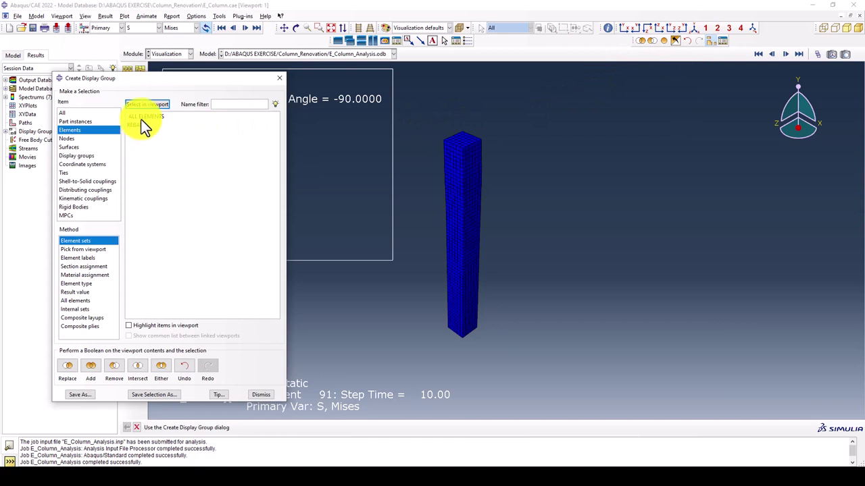
left_click(139, 124)
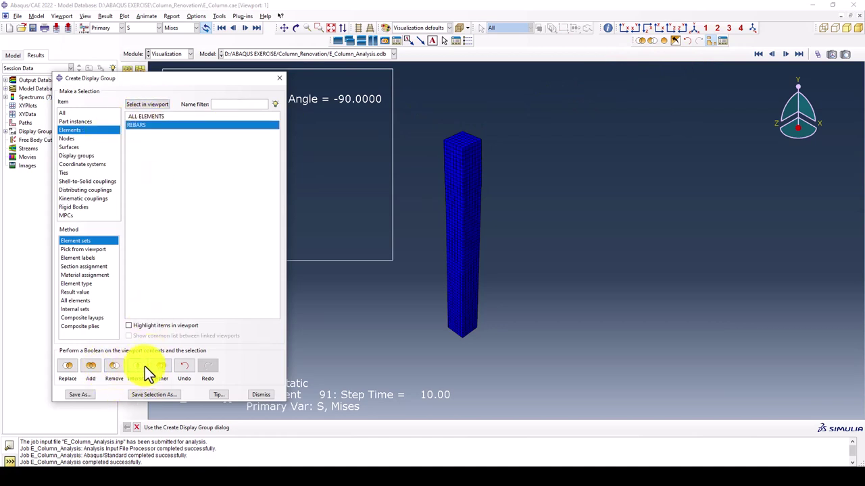
left_click(71, 366)
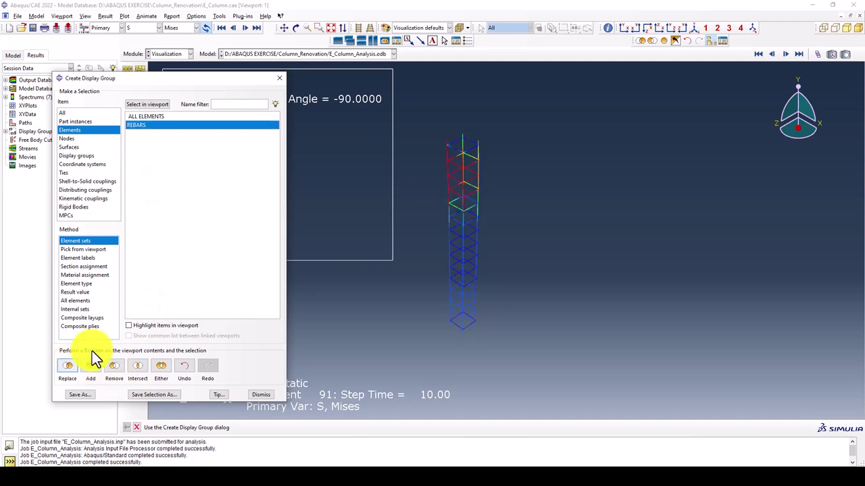
left_click_drag(268, 79, 231, 95)
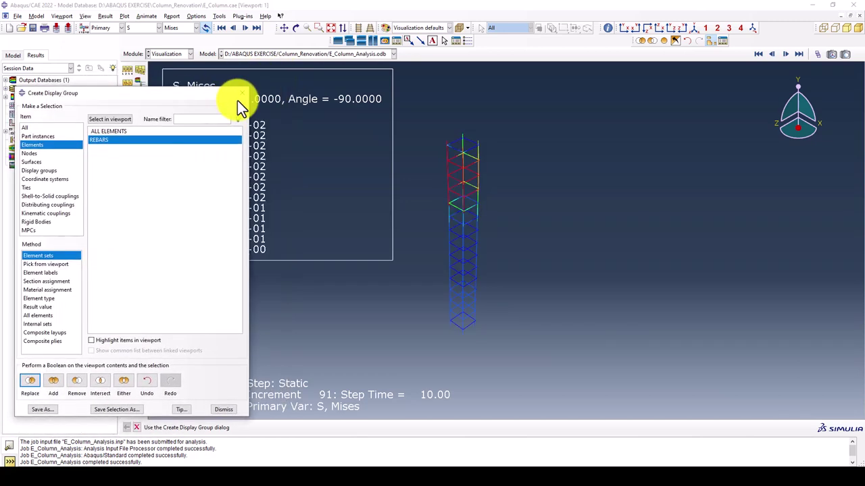
left_click_drag(458, 185, 455, 182)
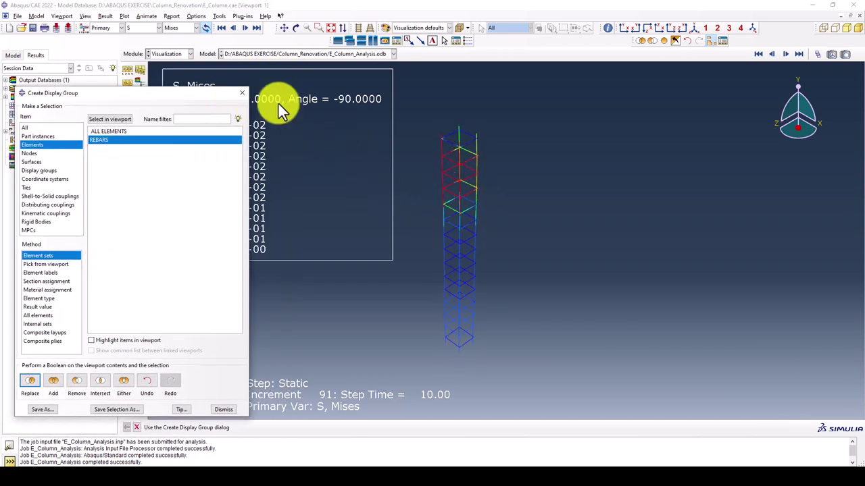
Switch the contour variable to displacement U, Magnitude on the rebar cage
left_click(145, 27)
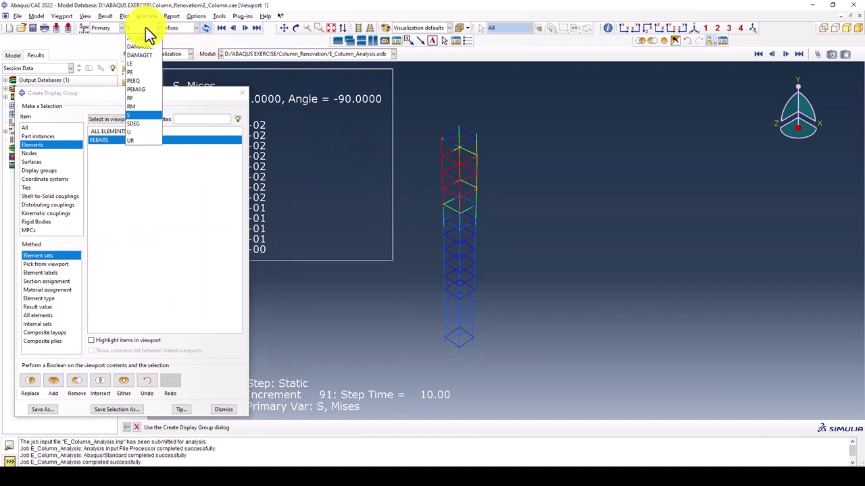
left_click(142, 73)
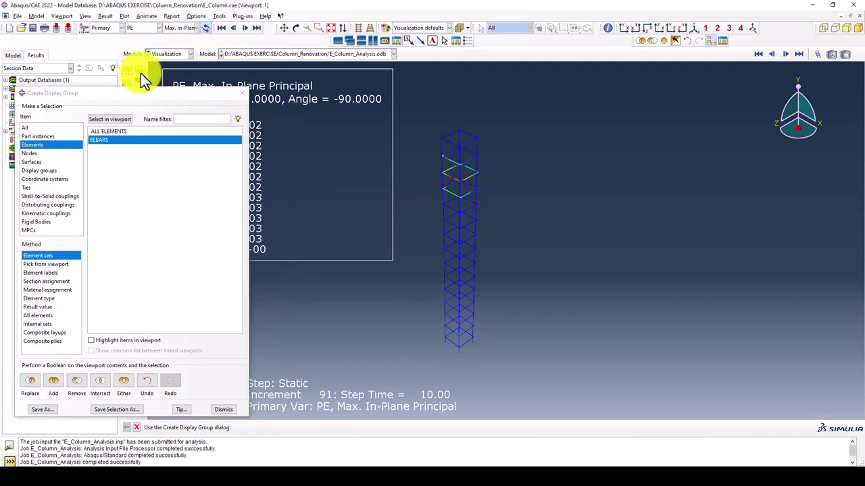
left_click(133, 29)
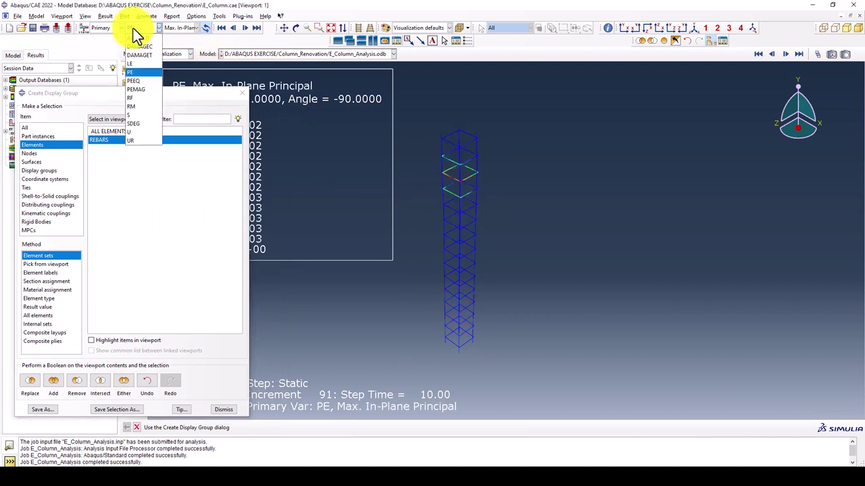
left_click(135, 129)
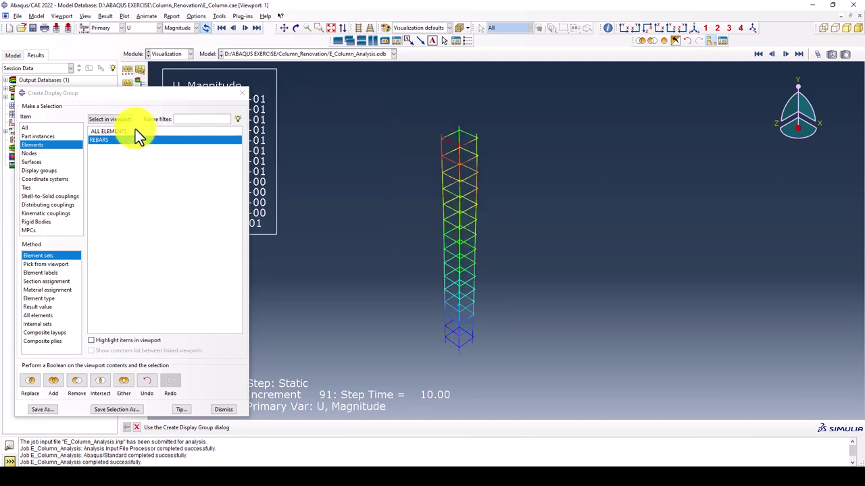
left_click_drag(203, 94, 748, 84)
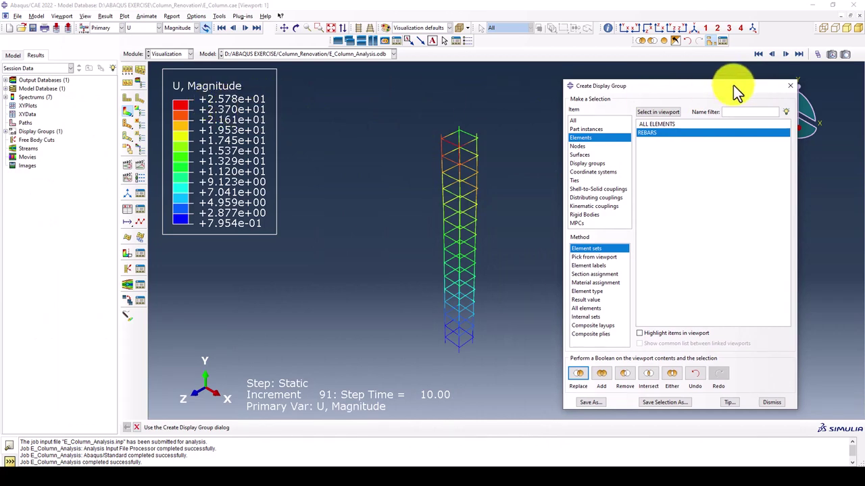
mouse_move(733, 86)
left_mouse_down()
mouse_move(743, 92)
mouse_move(701, 88)
left_mouse_up()
Display only the E-COLUMN-1 concrete column part instance
left_click(556, 133)
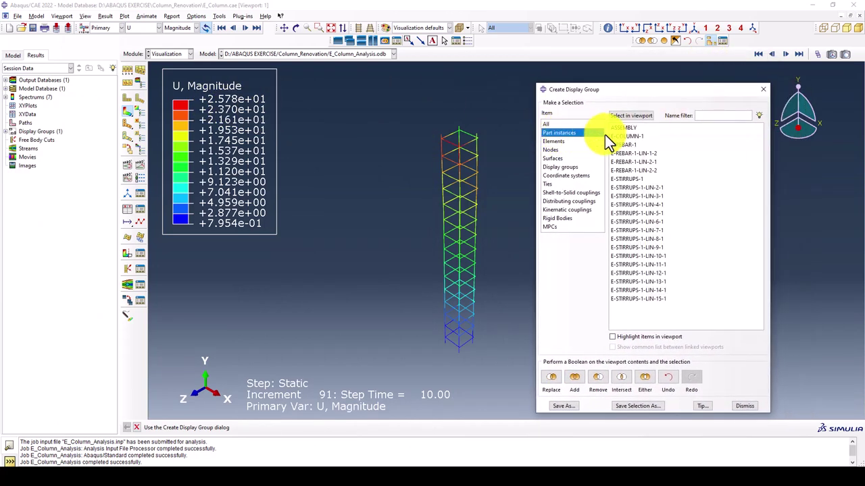
left_click(627, 136)
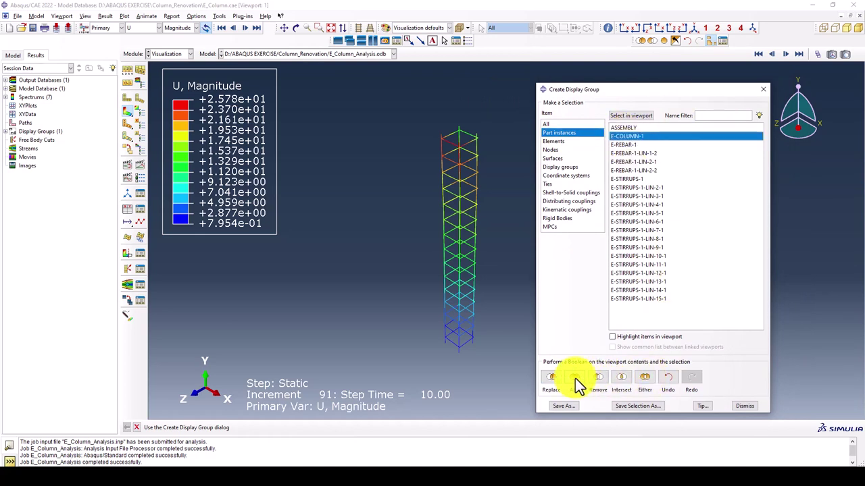
left_click(551, 377)
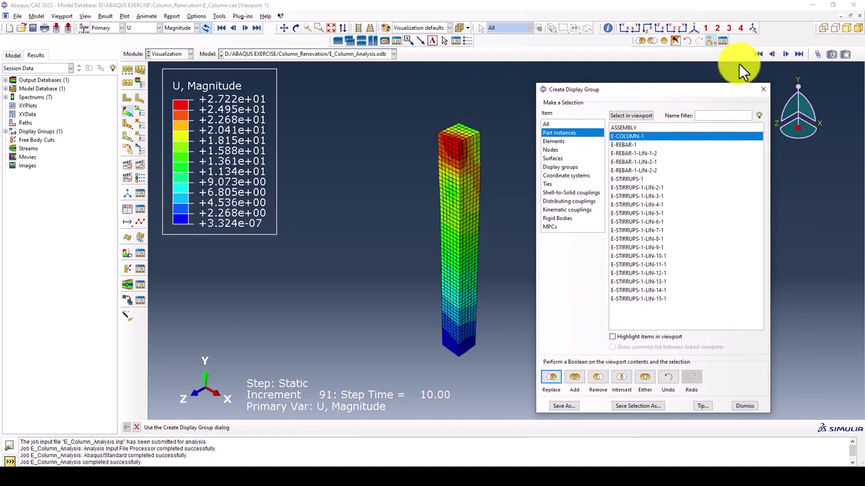
left_click(763, 89)
Rotate the view until the column stands upright showing its U, Magnitude contour
scroll(454, 171, "up", 2)
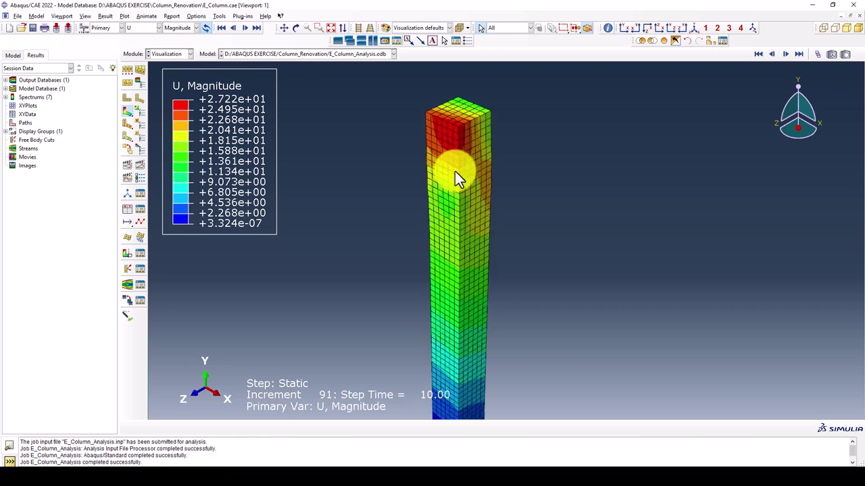
scroll(418, 189, "up", 2)
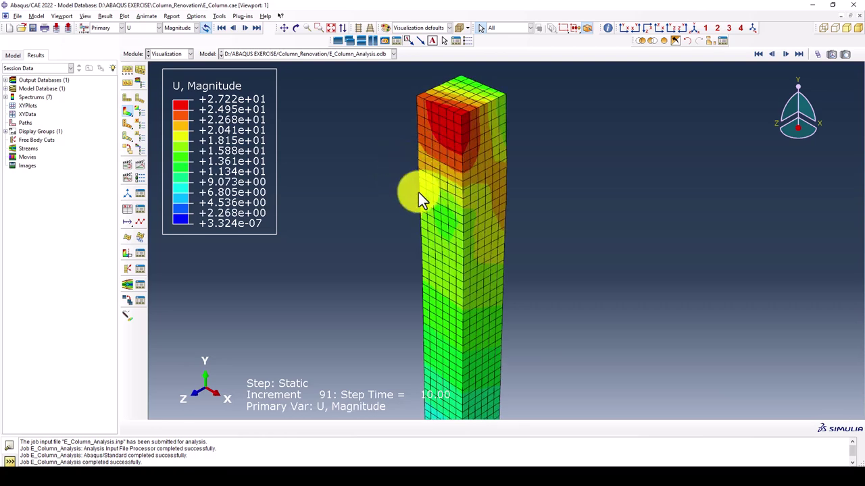
scroll(418, 193, "down", 2)
scroll(418, 180, "down", 1)
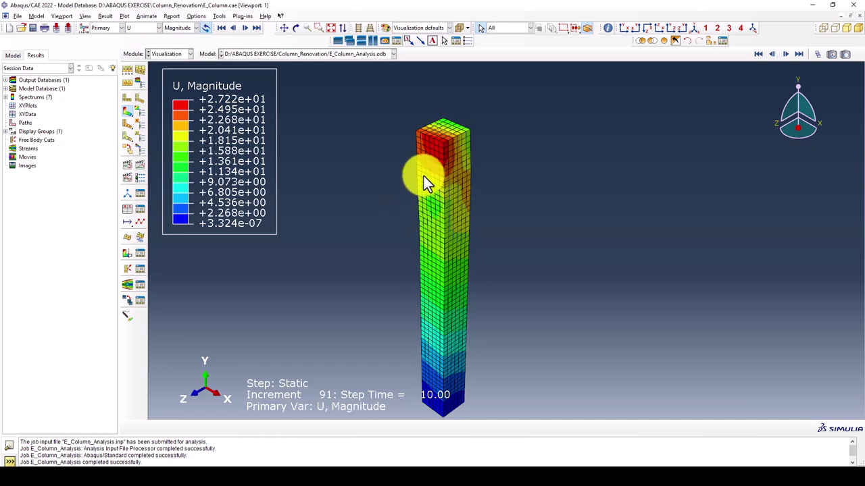
left_click_drag(444, 243, 510, 358, "ctrl+alt")
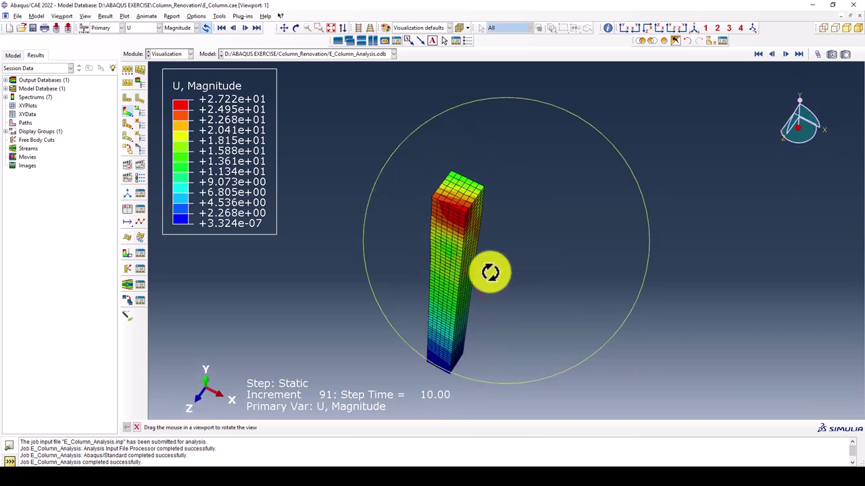
left_click_drag(510, 358, 409, 176, "ctrl+alt")
left_click_drag(455, 257, 399, 115, "ctrl+alt")
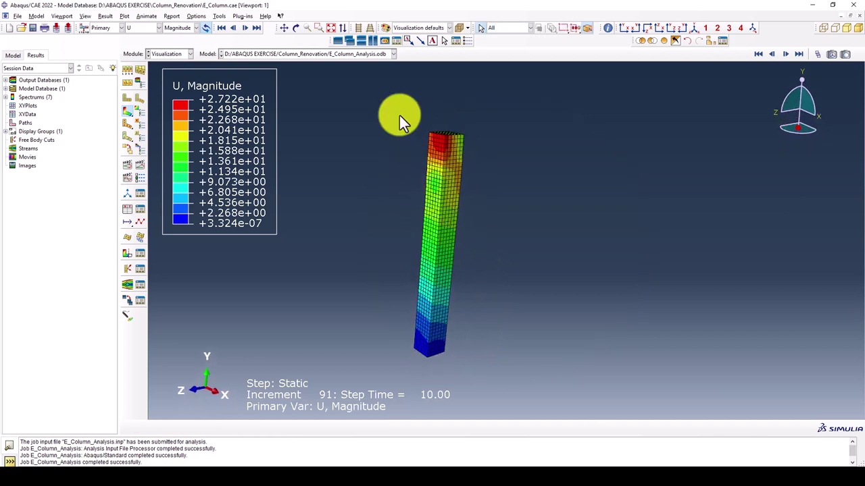
Plot the compressive damage DAMAGEC contour on the column
left_click(139, 27)
left_click(154, 53)
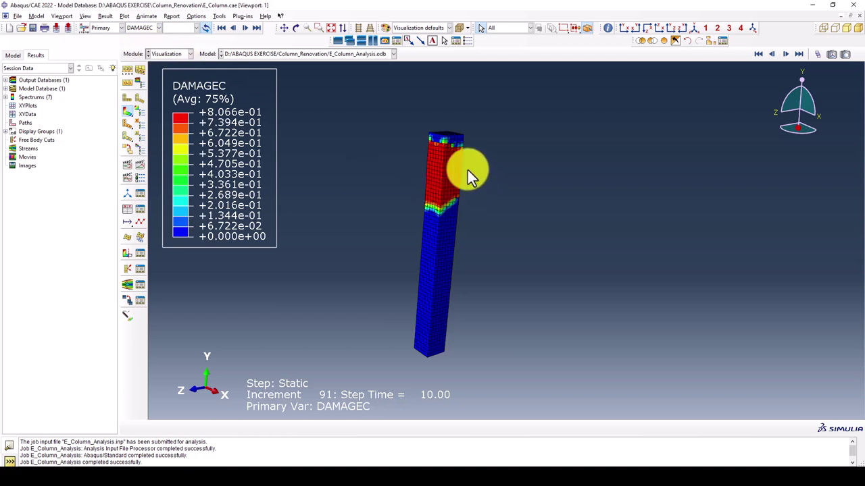
scroll(470, 174, "up", 1)
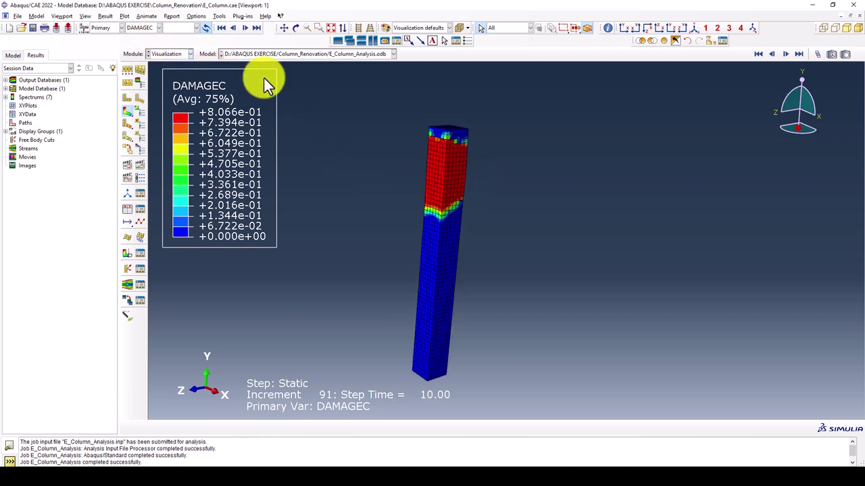
Switch to the tensile damage DAMAGET contour and rotate the column to inspect its faces
left_click(139, 27)
left_click(147, 56)
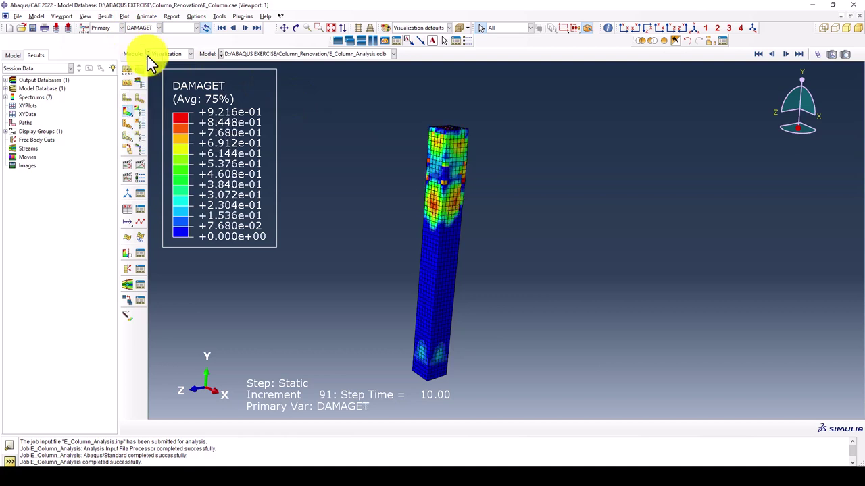
scroll(428, 216, "up", 2)
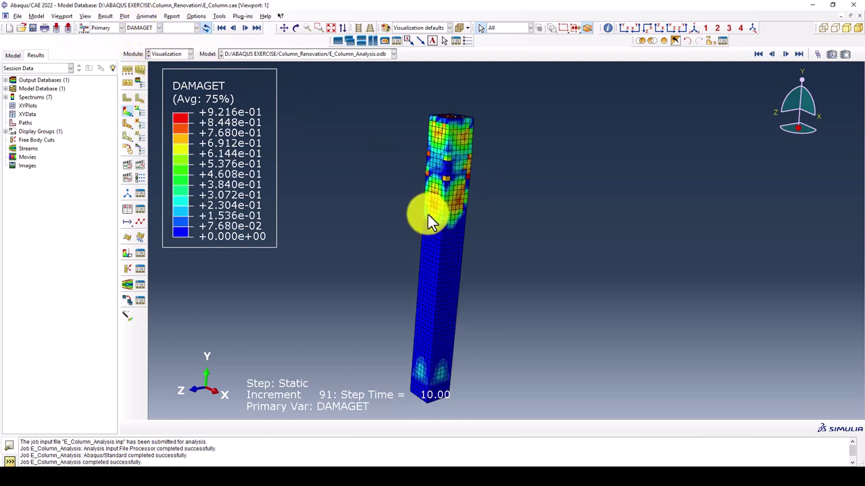
scroll(405, 203, "down", 3)
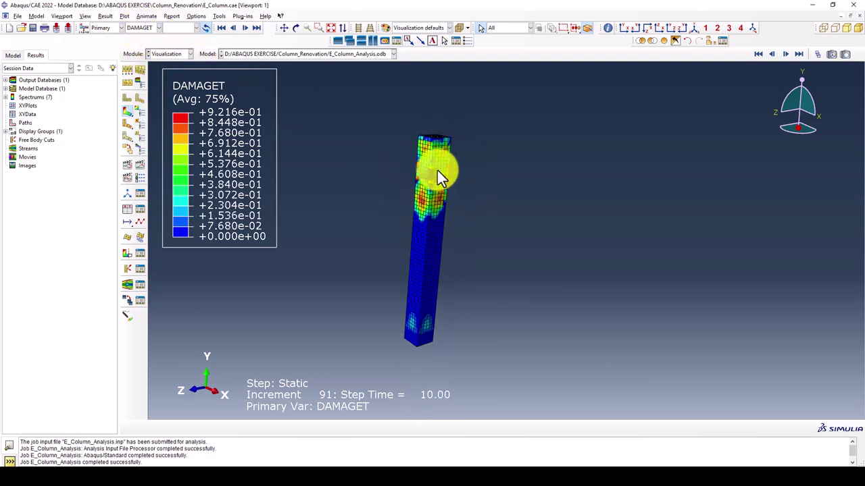
scroll(424, 173, "down", 1)
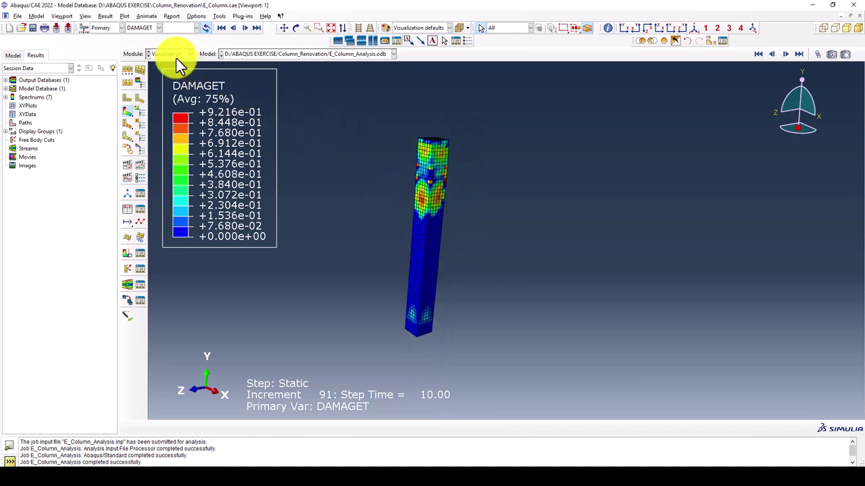
scroll(423, 146, "up", 1)
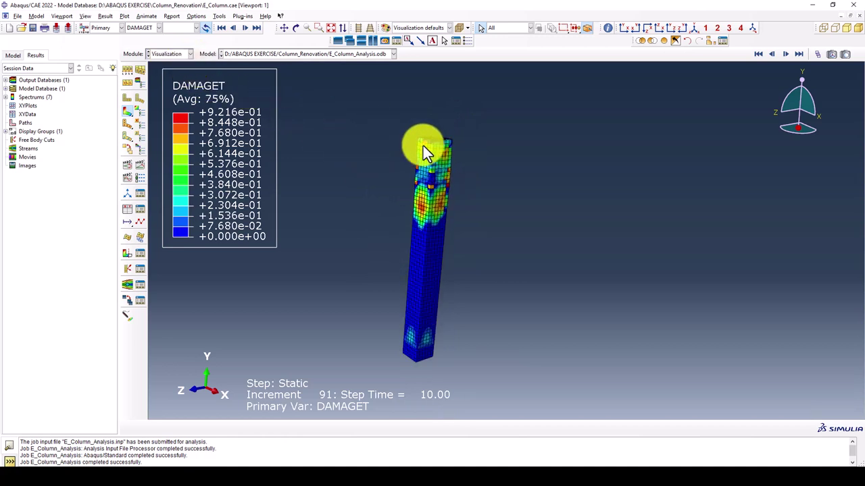
scroll(423, 146, "up", 2)
scroll(434, 167, "down", 2)
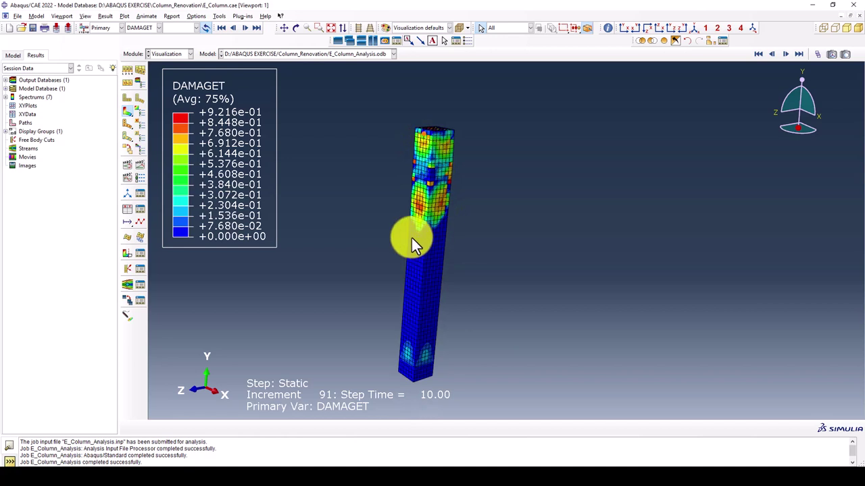
left_click_drag(435, 214, 427, 143)
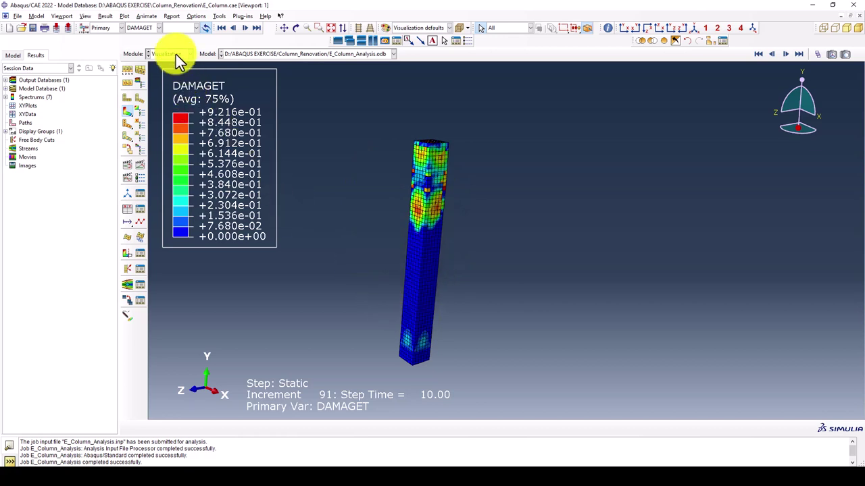
Play the DAMAGET time-history animation, stop it at increment 38, and open the XY Data Manager
left_click(138, 163)
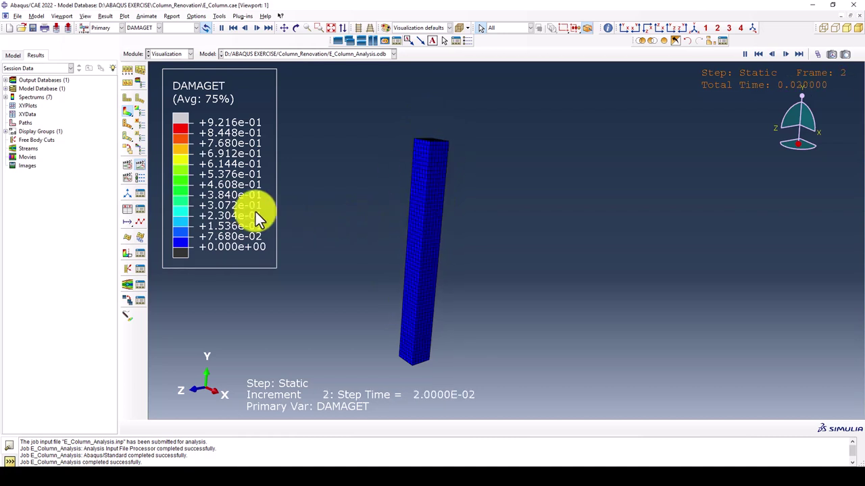
left_click(141, 165)
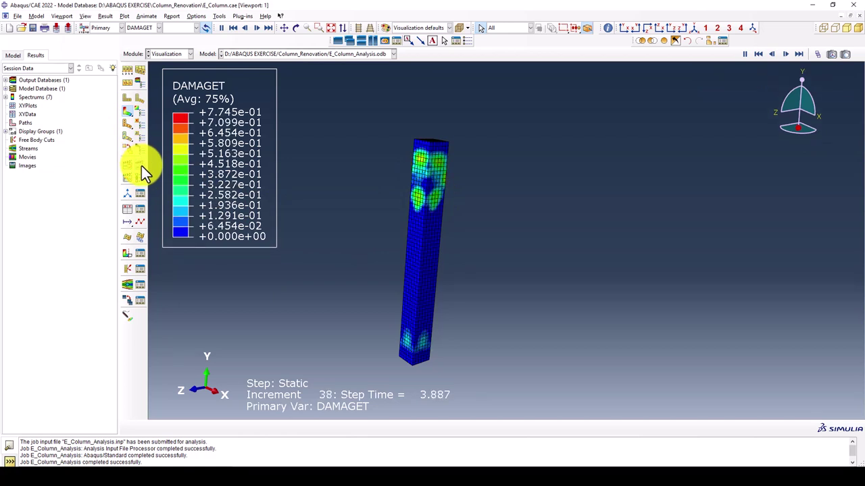
left_click(140, 208)
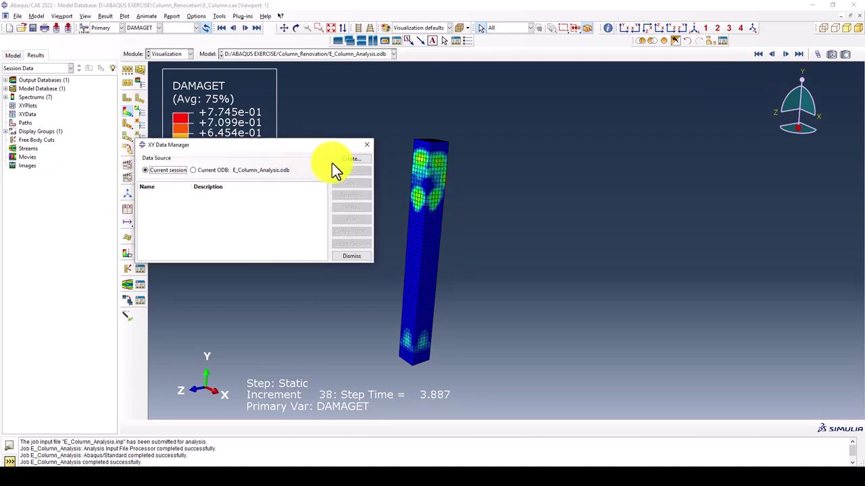
Abandon the ODB field output extraction and restart creating new XY data from the manager
left_click(350, 160)
left_click(62, 169)
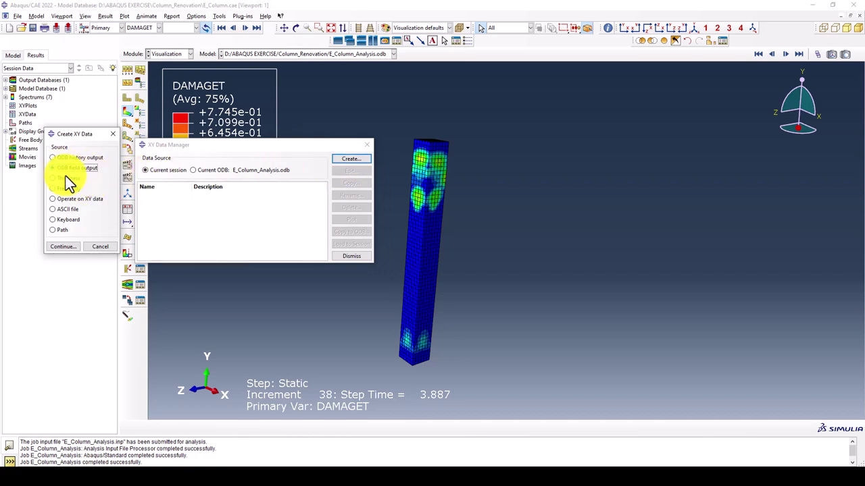
left_click(64, 247)
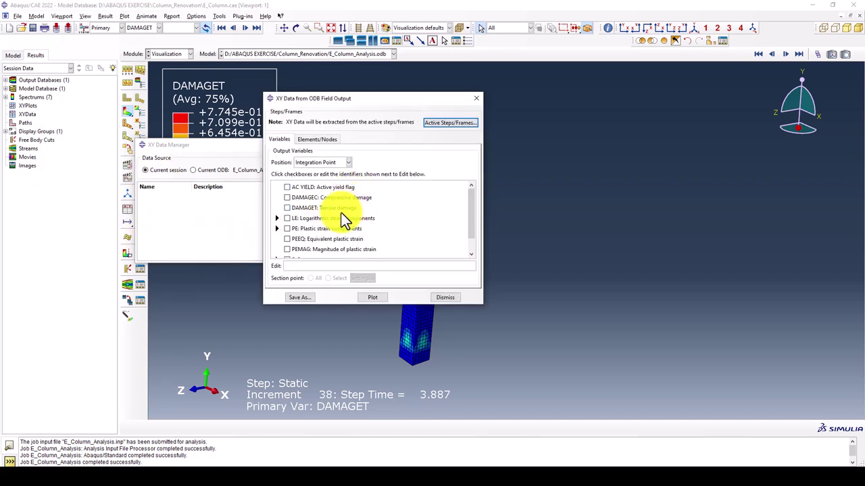
left_click(317, 140)
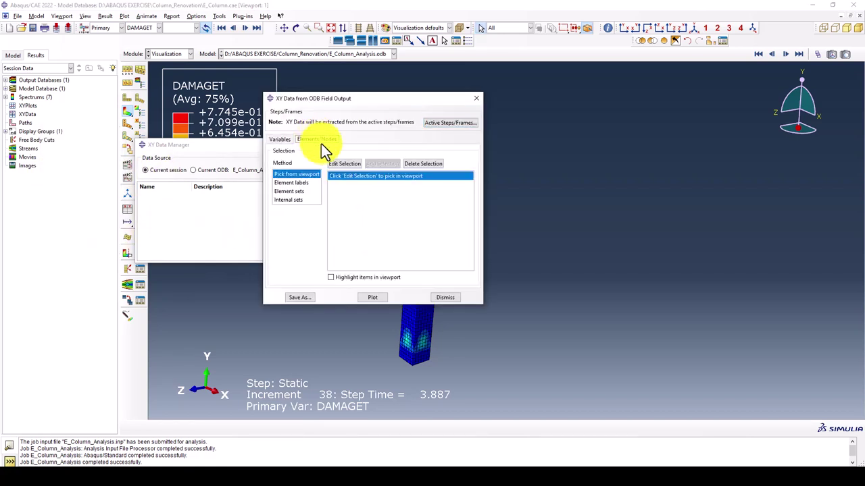
left_click(476, 98)
key("Escape")
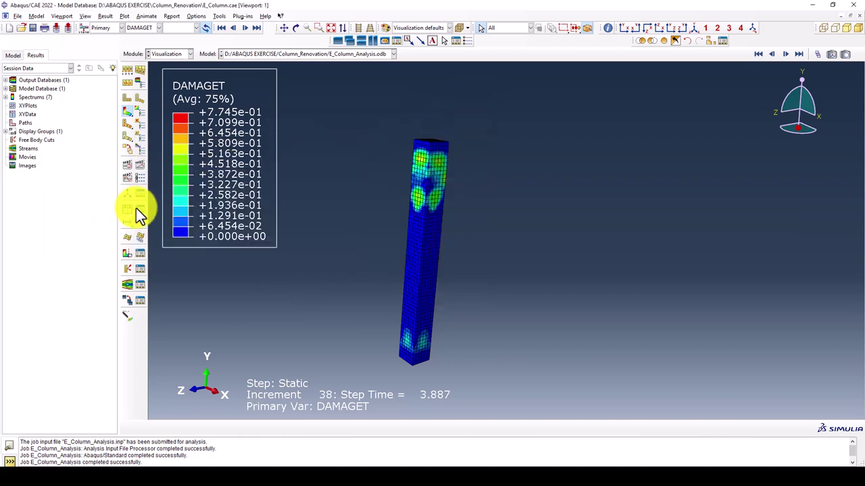
left_click(136, 208)
left_click(354, 158)
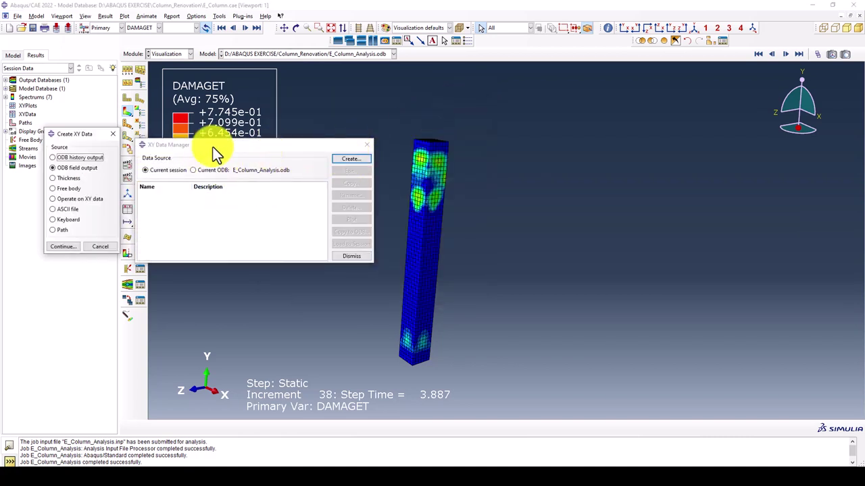
Save the RF2 and U2 histories at node RU as XY data and plot them against time
left_click(64, 248)
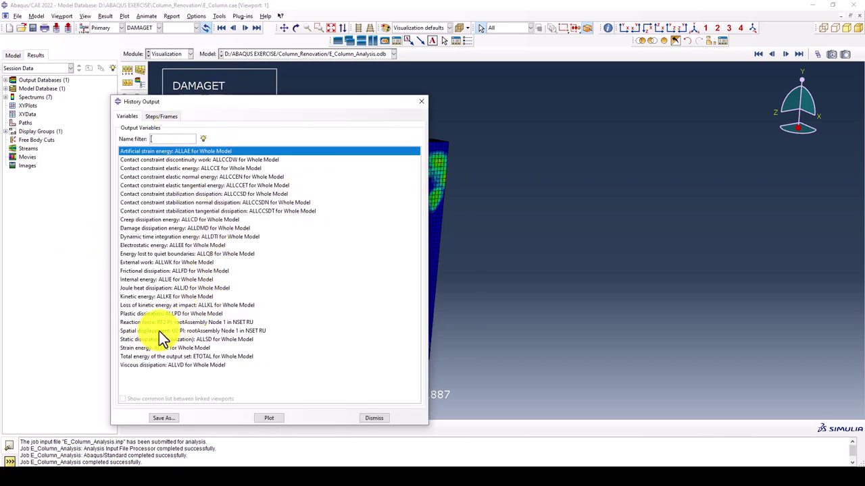
left_click_drag(187, 323, 187, 328)
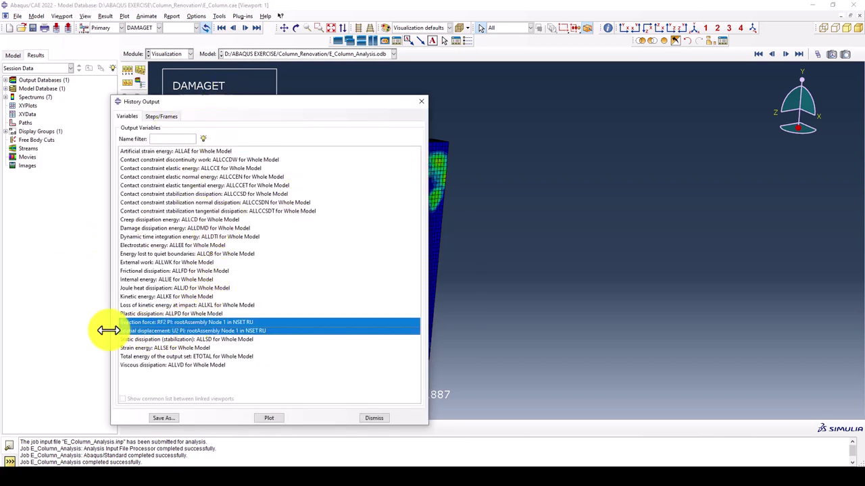
left_click(165, 418)
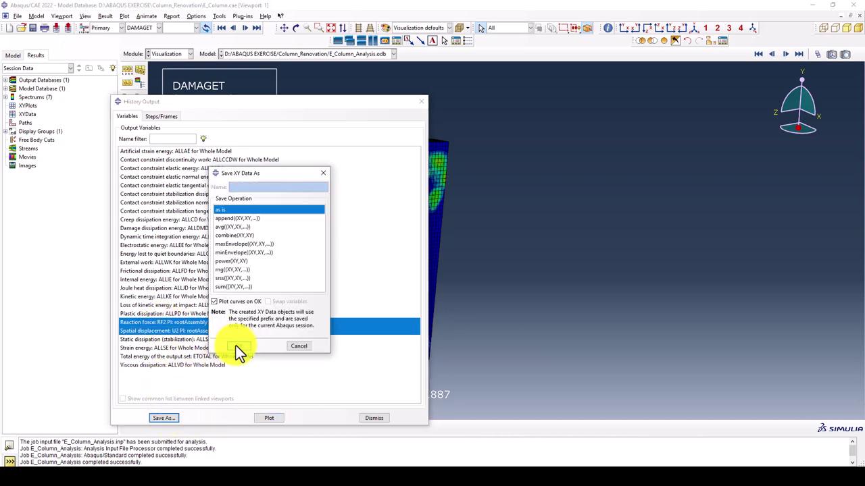
left_click(239, 347)
left_click(373, 418)
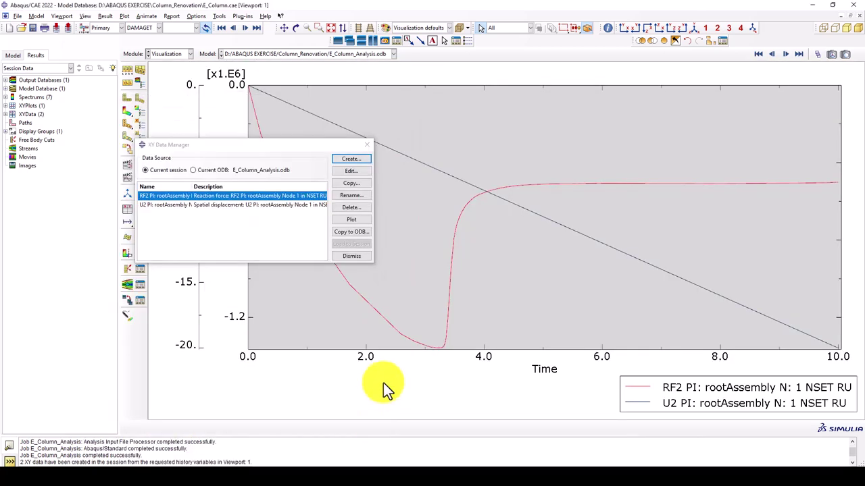
mouse_move(358, 145)
left_mouse_down()
mouse_move(324, 141)
mouse_move(351, 133)
left_mouse_up()
left_click(345, 147)
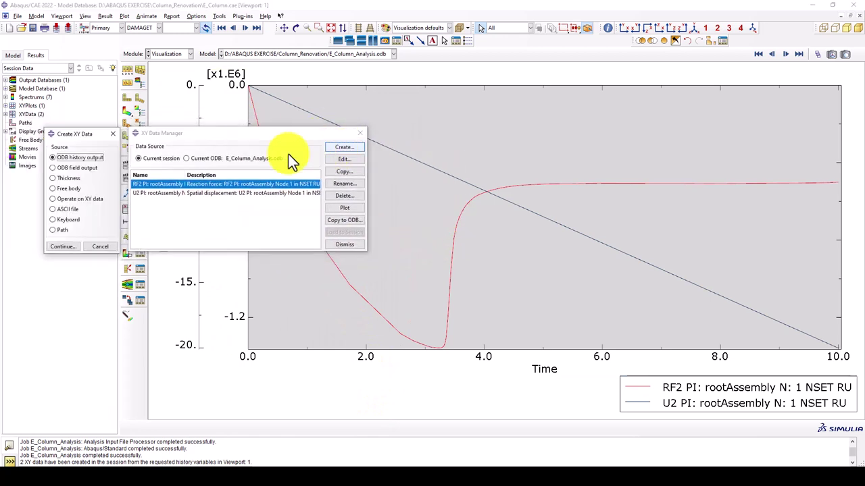
Build the expression combine(U2, RF2) in the Operate on XY Data dialog
left_click(57, 199)
left_click(68, 248)
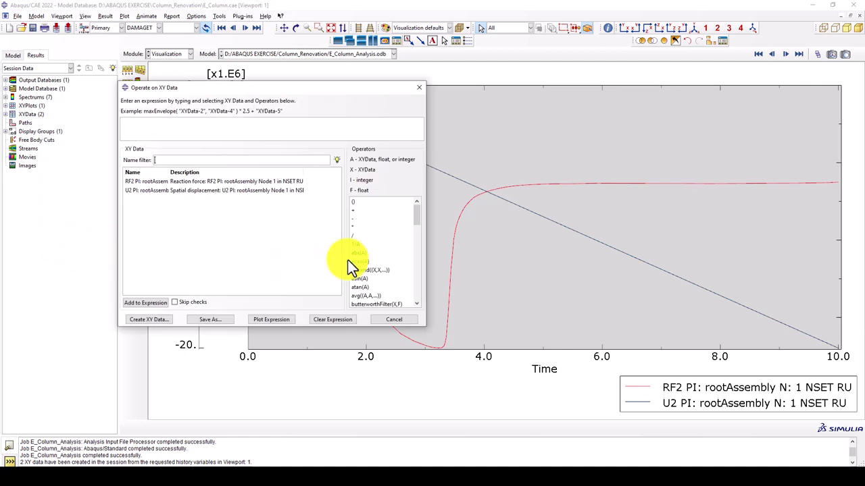
scroll(386, 267, "down", 2)
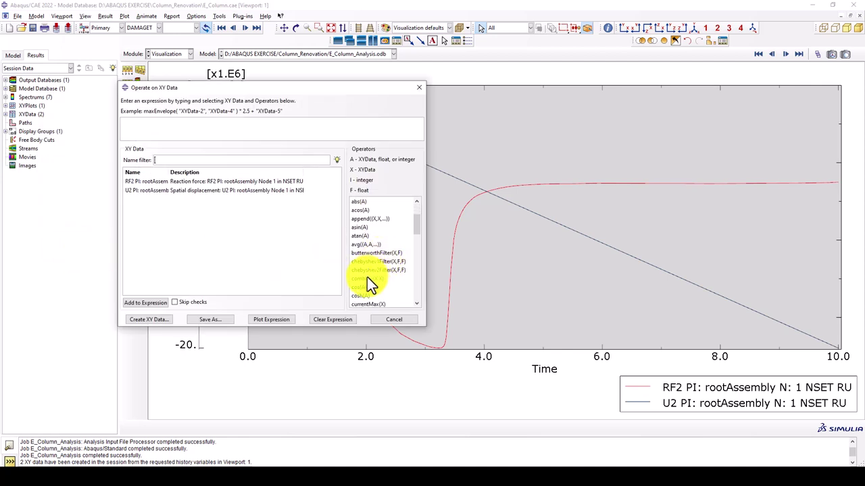
left_click(367, 278)
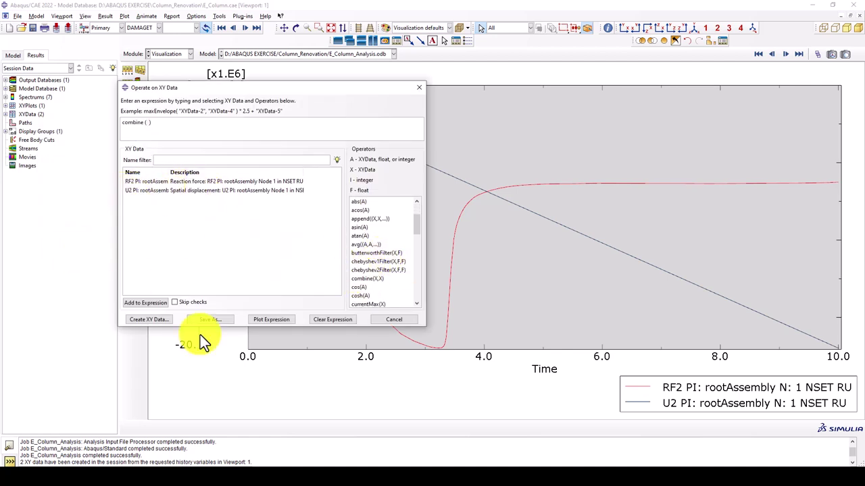
double_click(187, 191)
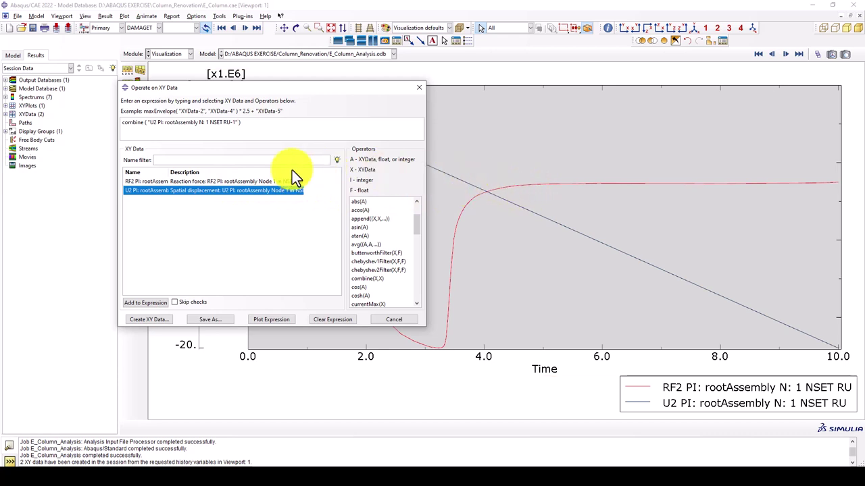
double_click(227, 182)
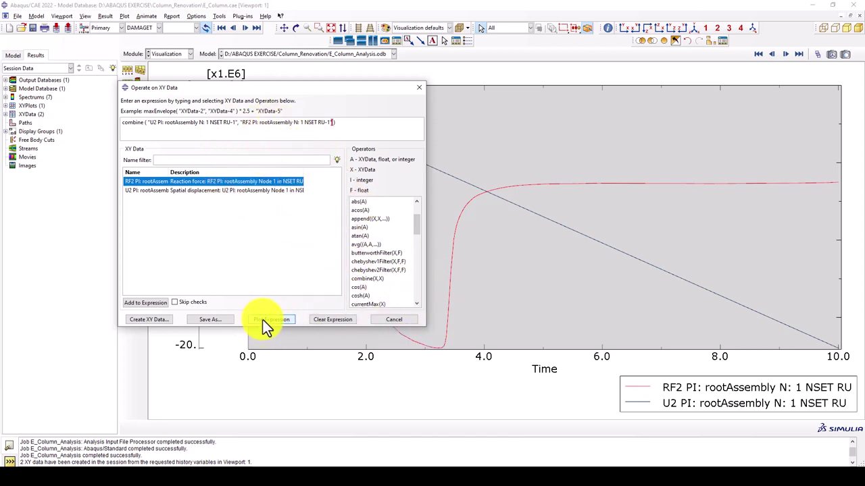
Save the combined expression as FU, plot the force–displacement curve, and close the dialogs
left_click(210, 319)
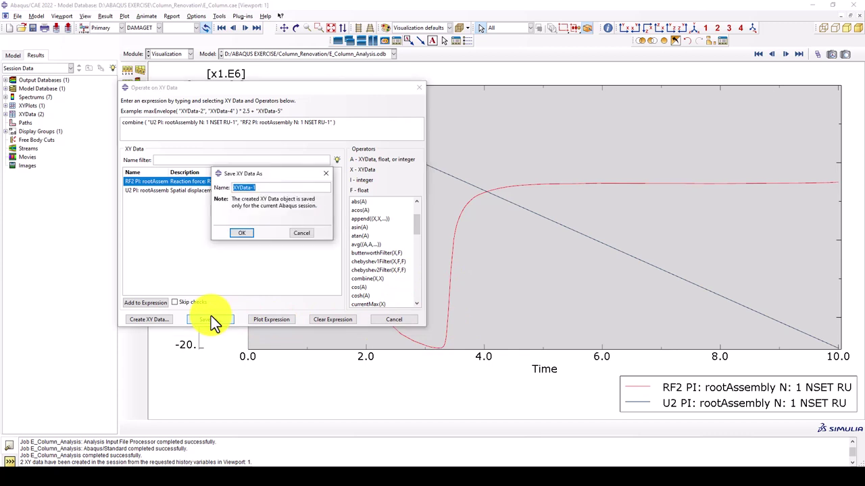
type("F")
type("U")
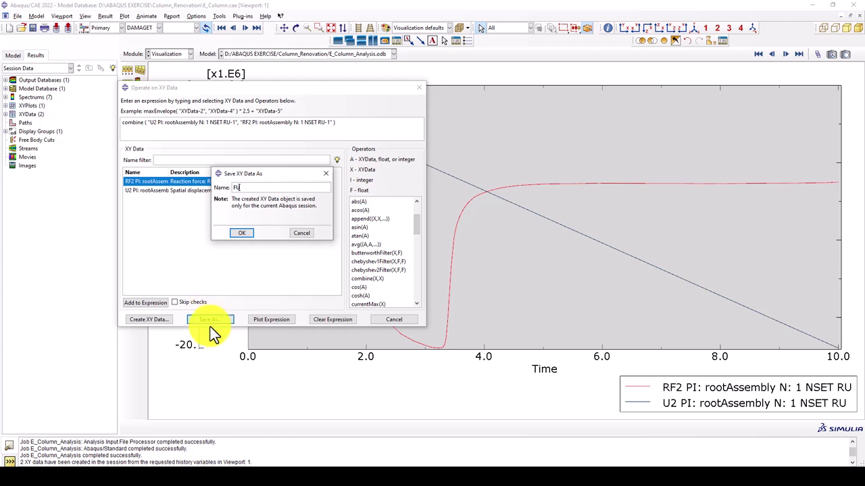
left_click(237, 234)
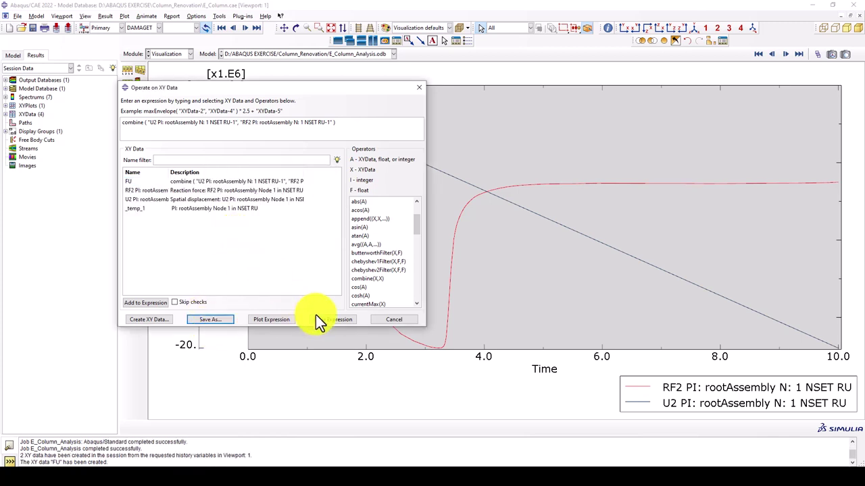
left_click(278, 321)
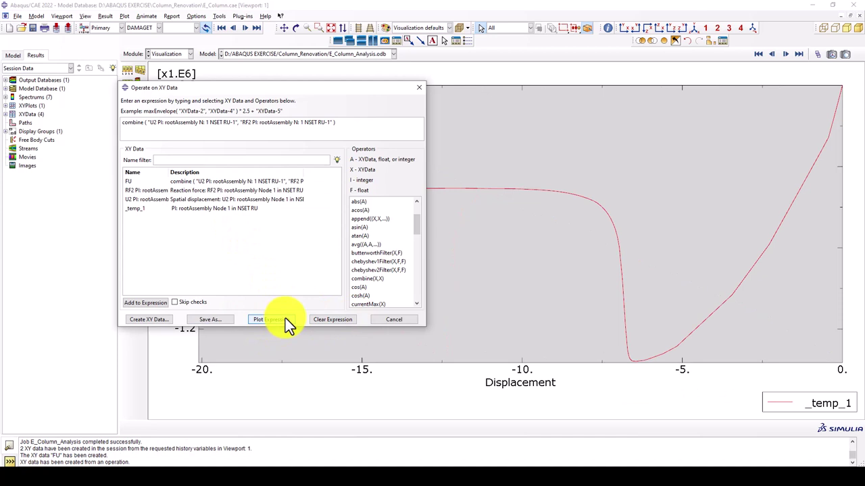
left_click(390, 319)
left_click(354, 135)
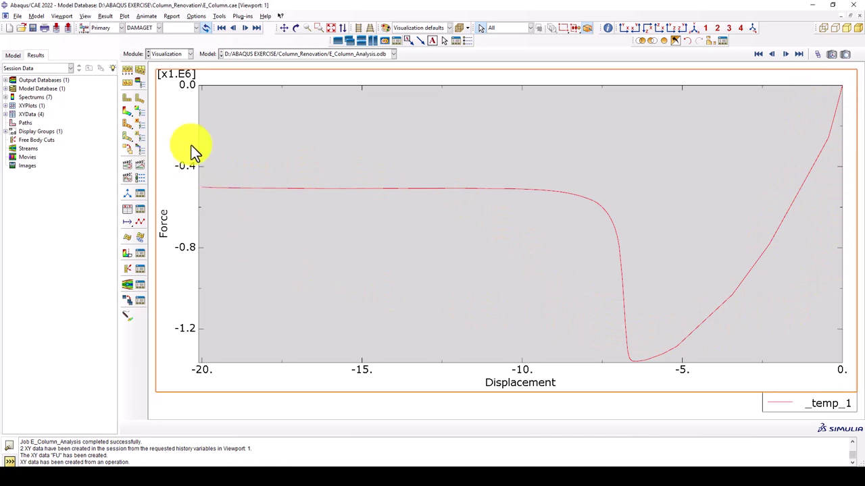
Open Operate on XY Data and reset the expression to a single combine operator
left_click(139, 211)
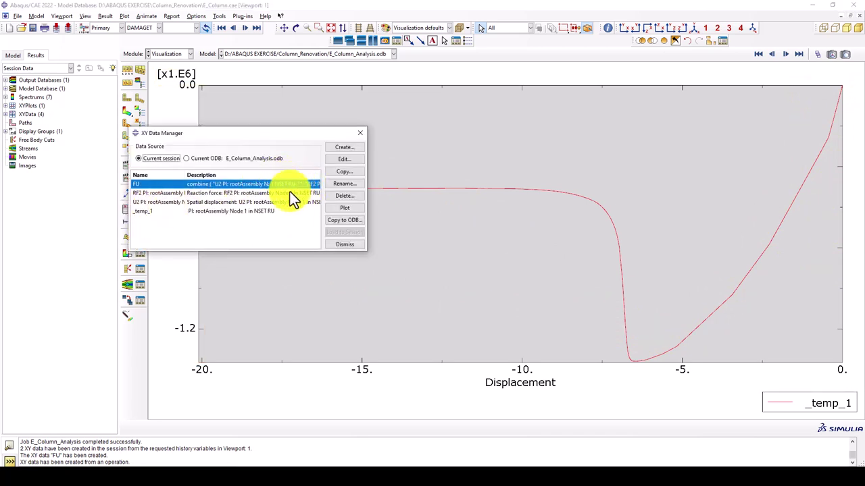
left_click(339, 148)
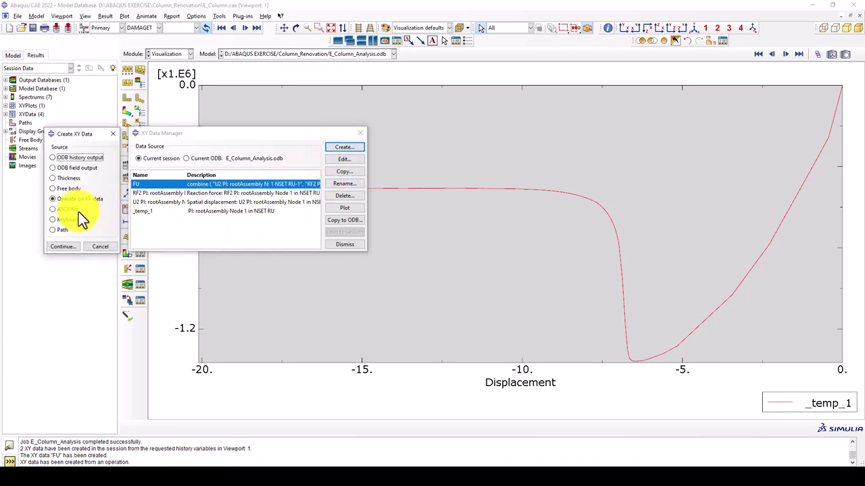
left_click(66, 246)
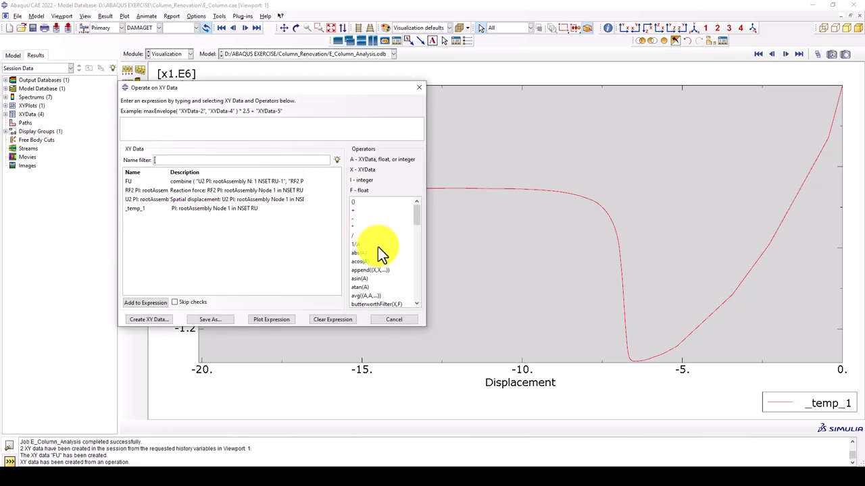
scroll(383, 267, "down", 1)
scroll(378, 270, "down", 2)
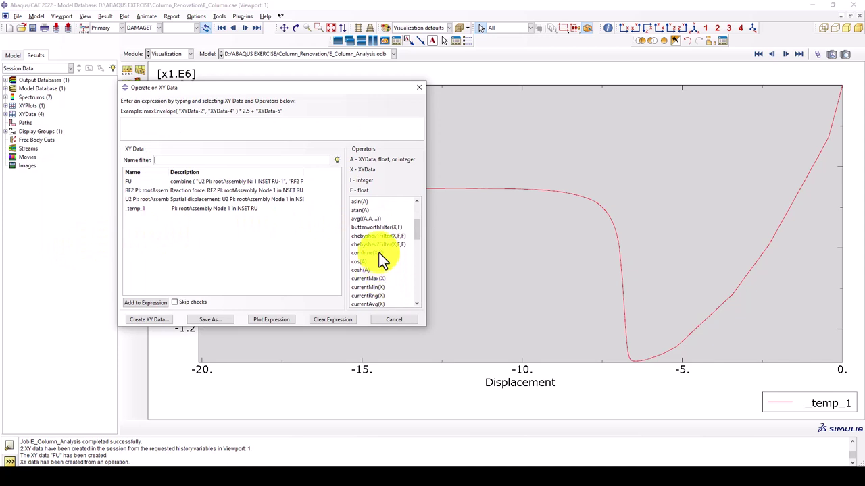
left_click(379, 252)
left_click(379, 252)
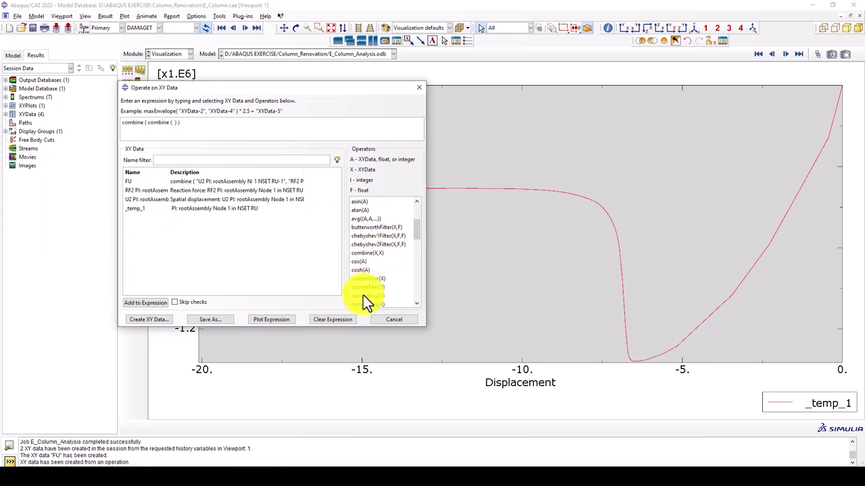
left_click(338, 326)
left_click(376, 253)
left_click(376, 252)
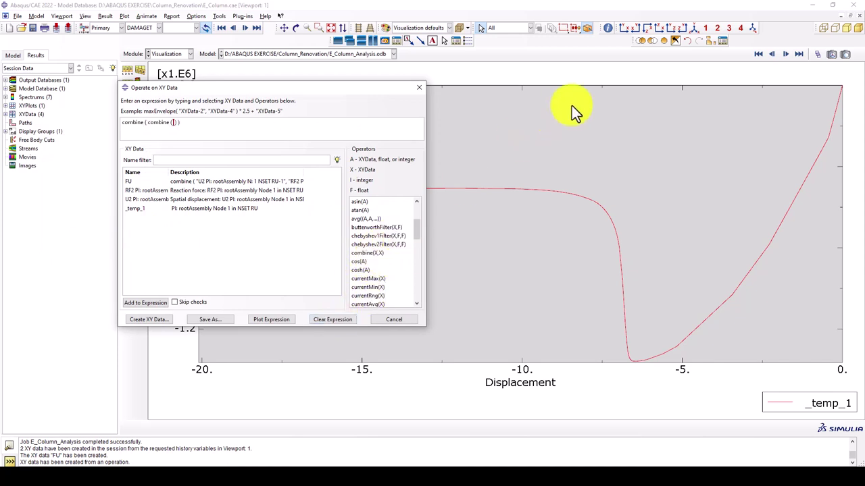
left_click(596, 84)
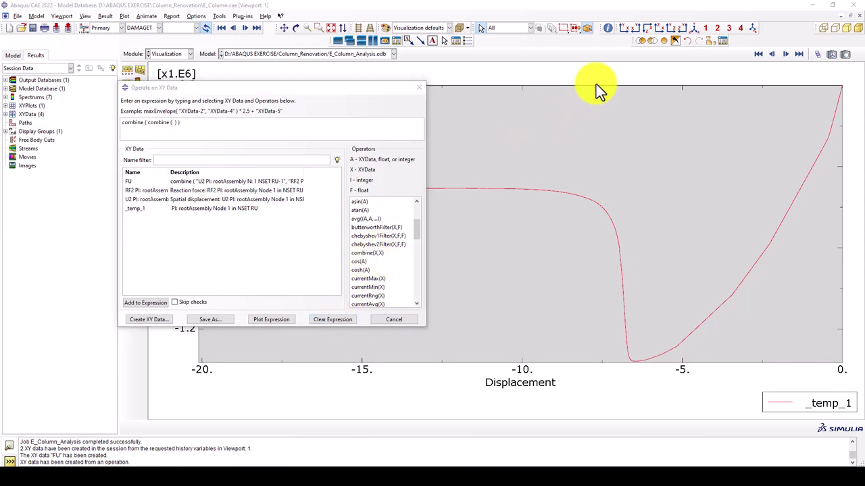
left_click(332, 320)
left_click(369, 253)
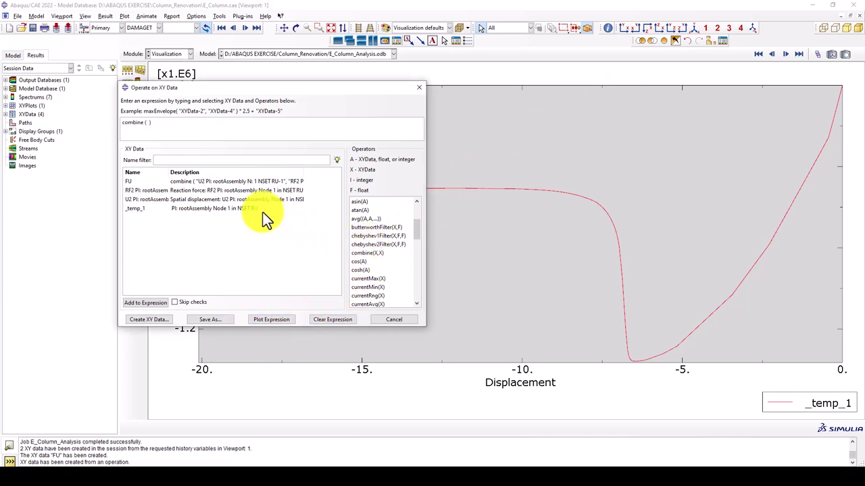
Enter the expression combine(-1*U2, -1*RF2)
type("-1*")
double_click(260, 200)
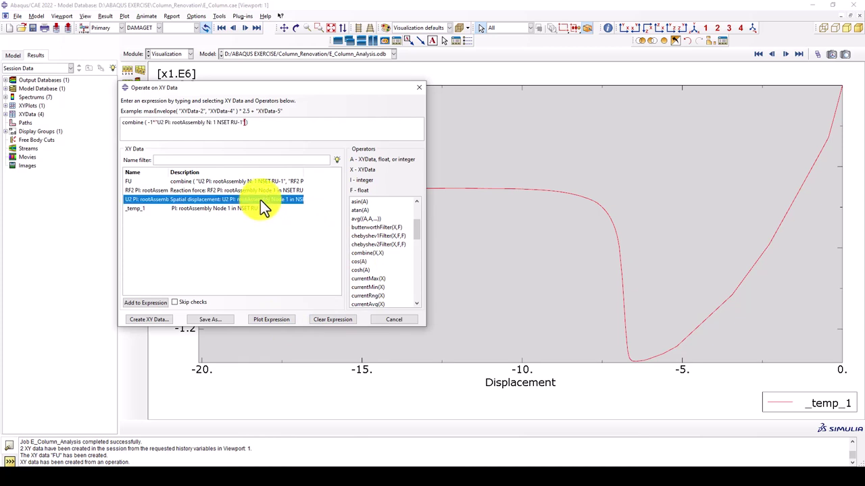
key("Delete")
type(",-1")
type("*")
left_click(252, 192)
Save the negated combination as FD and plot the positive force–displacement curve
left_click(223, 317)
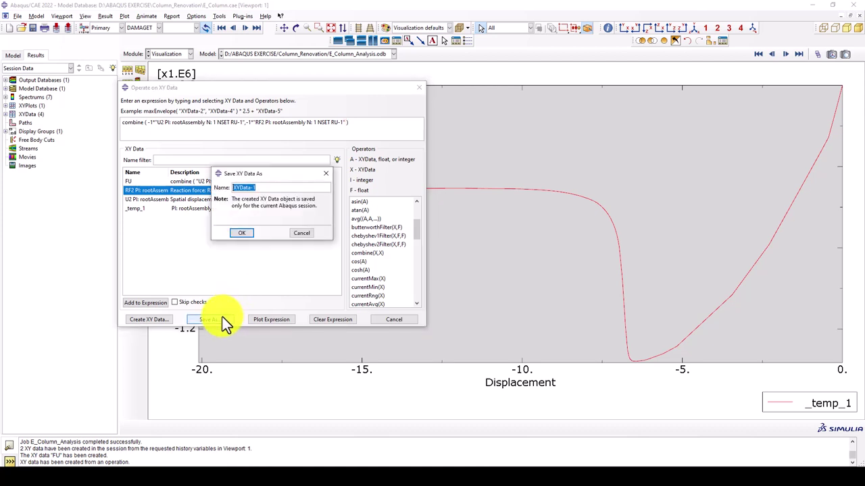
type("F")
type("D")
left_click(241, 232)
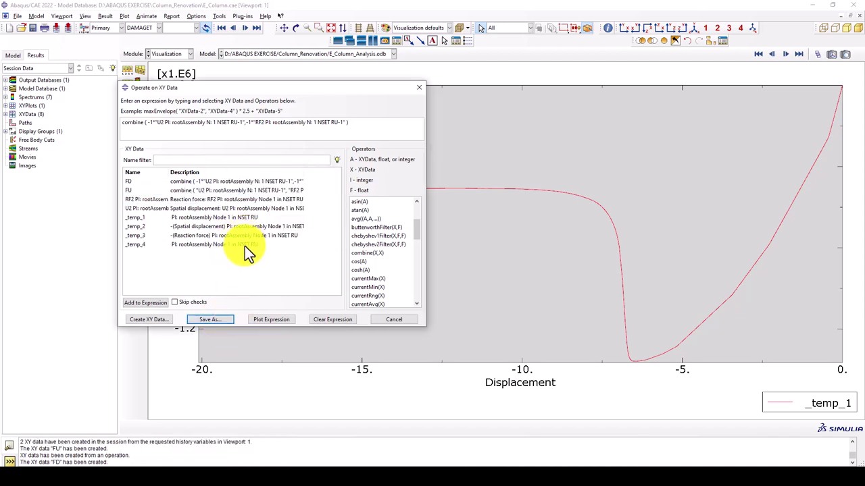
left_click(269, 317)
left_click(396, 320)
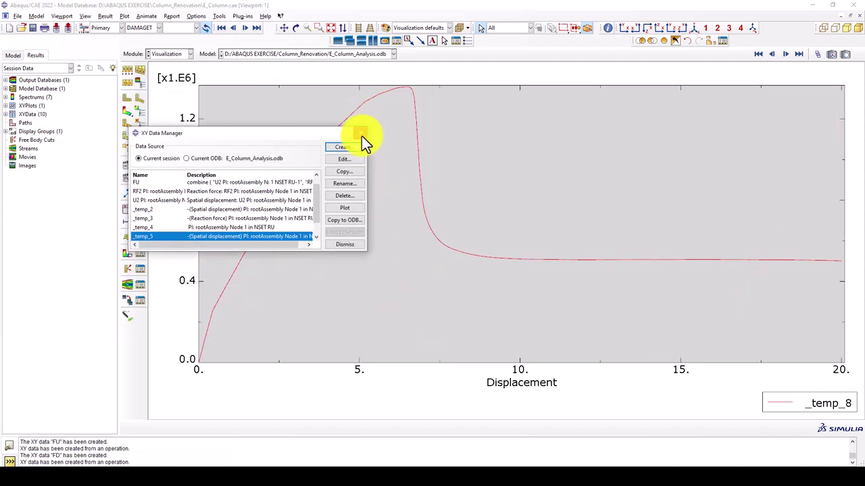
Dismiss the XY Data Manager to show the full force–displacement curve peaking near 1.35E6
left_click(361, 135)
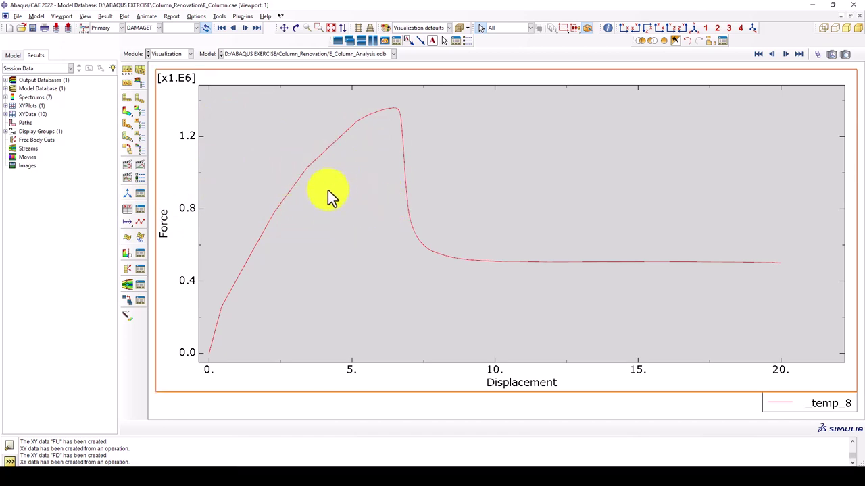
double_click(306, 171)
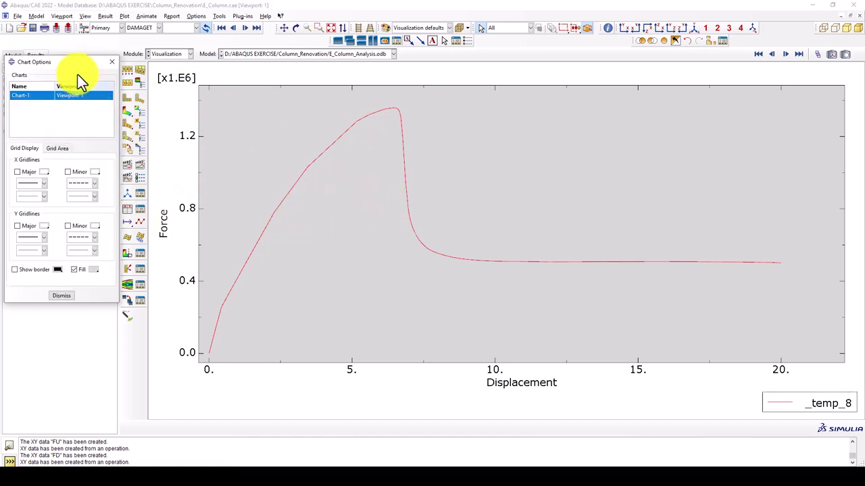
left_click_drag(147, 60, 179, 54)
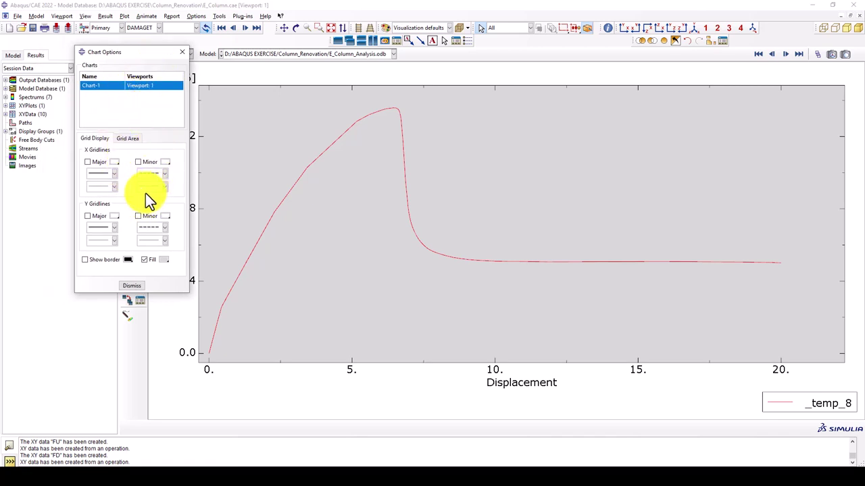
left_click(108, 240)
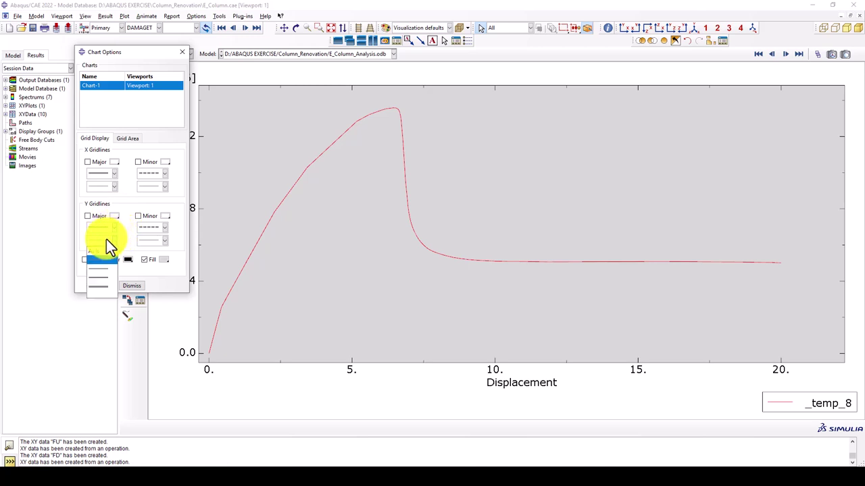
left_click(102, 277)
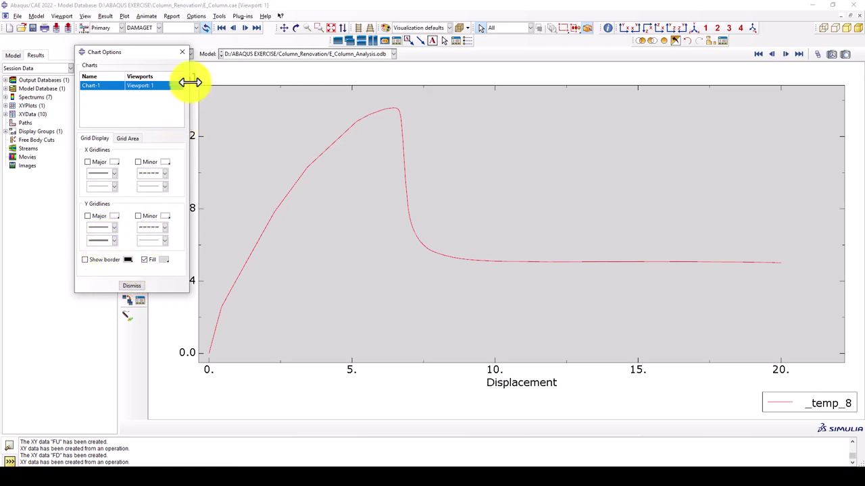
left_click(182, 53)
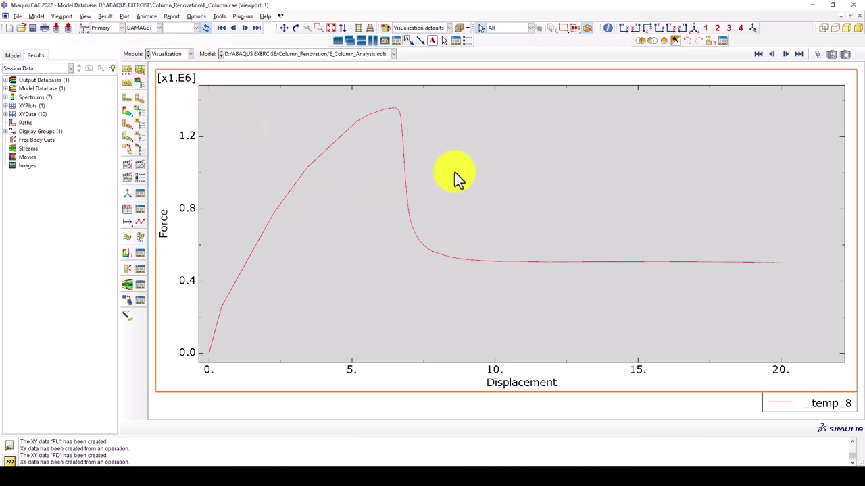